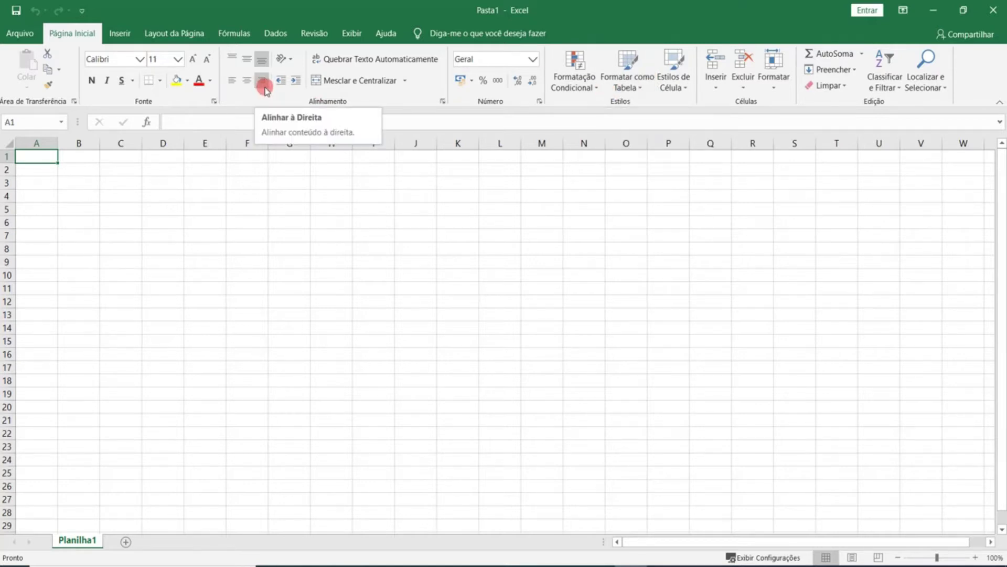
click(20, 33)
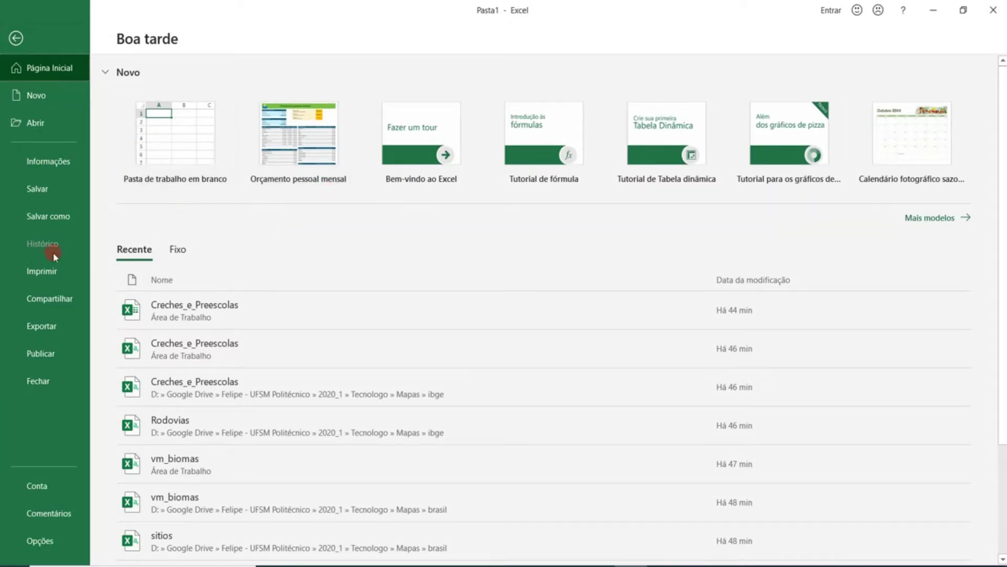
click(15, 37)
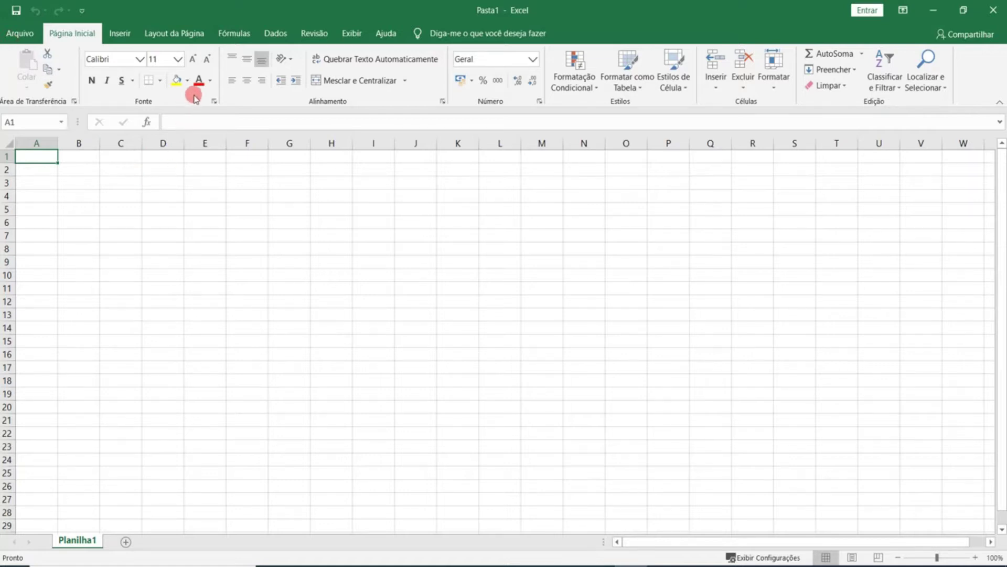
click(284, 36)
click(303, 66)
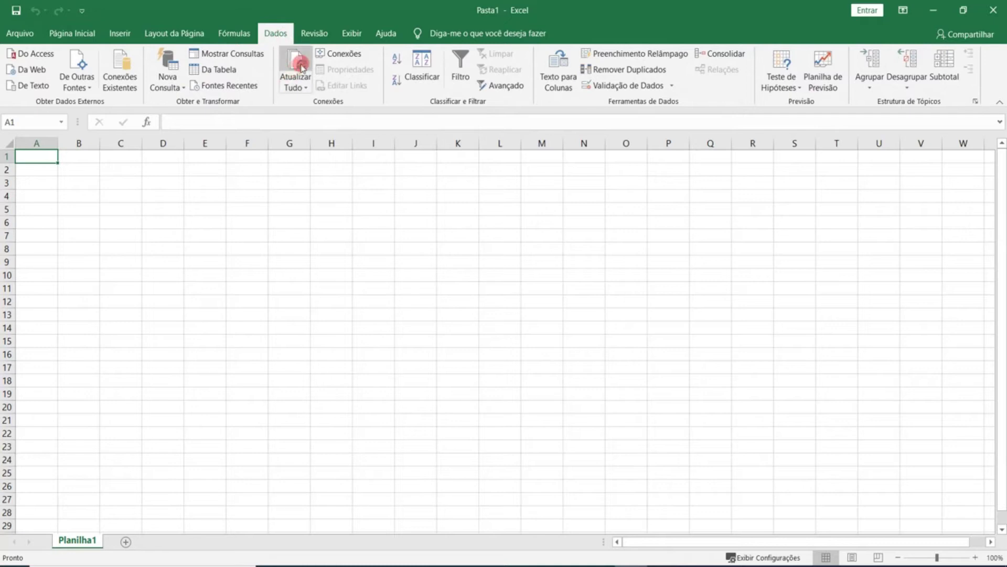
click(312, 35)
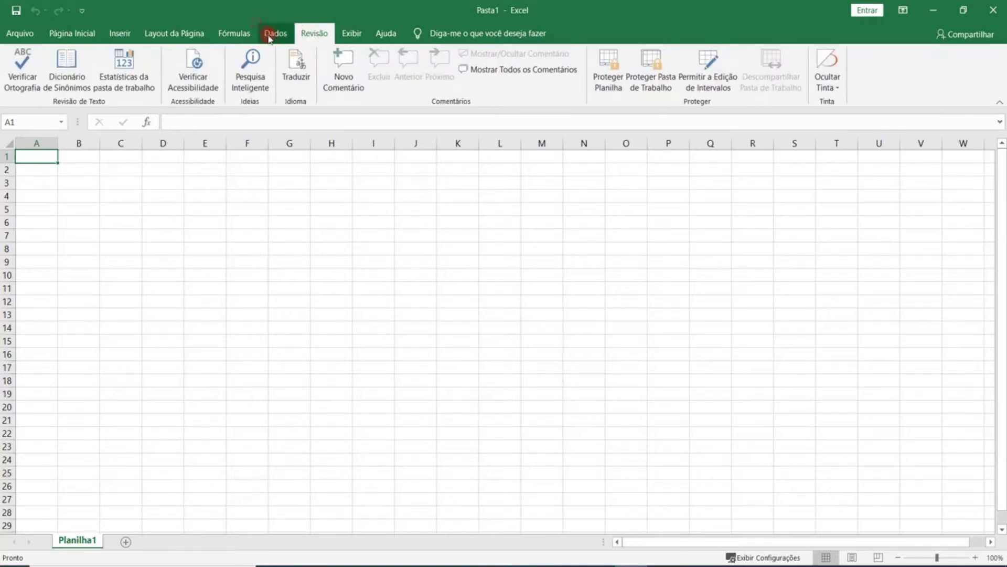
click(176, 33)
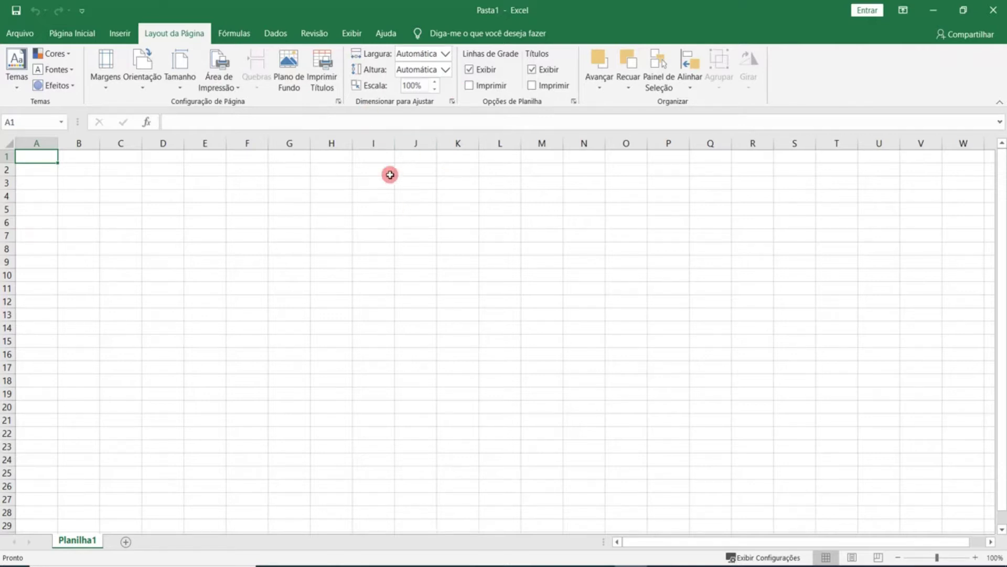
click(250, 34)
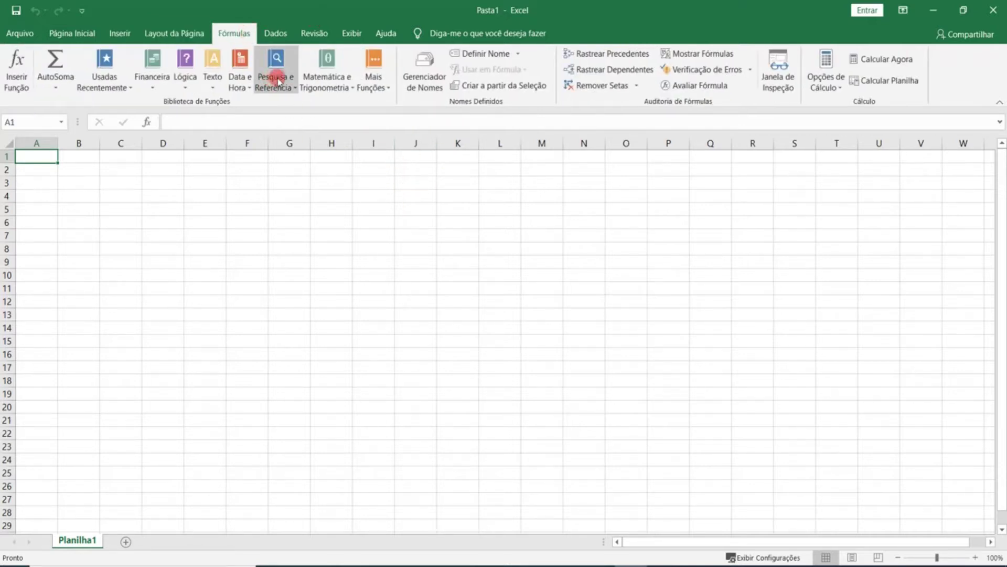
click(120, 33)
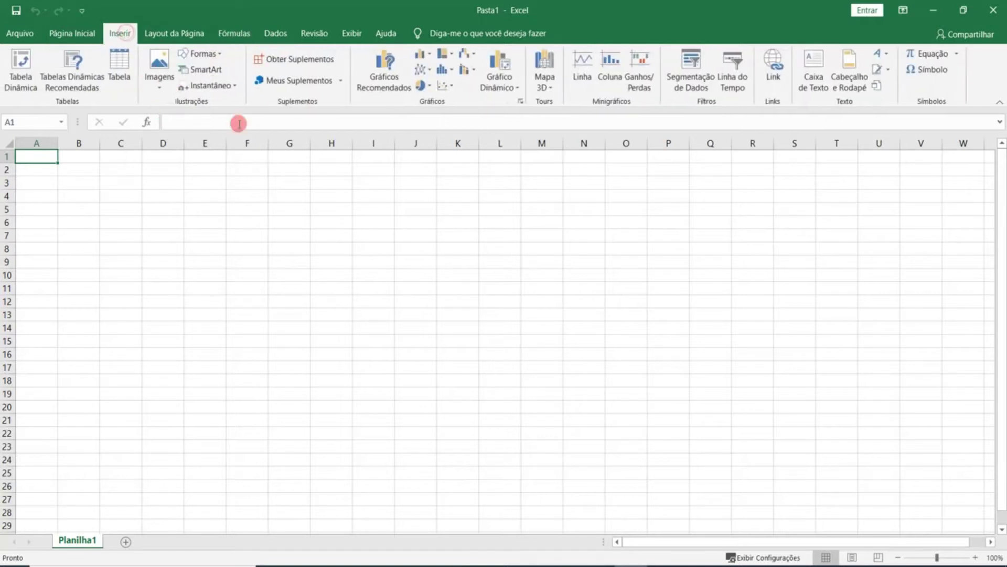
click(192, 42)
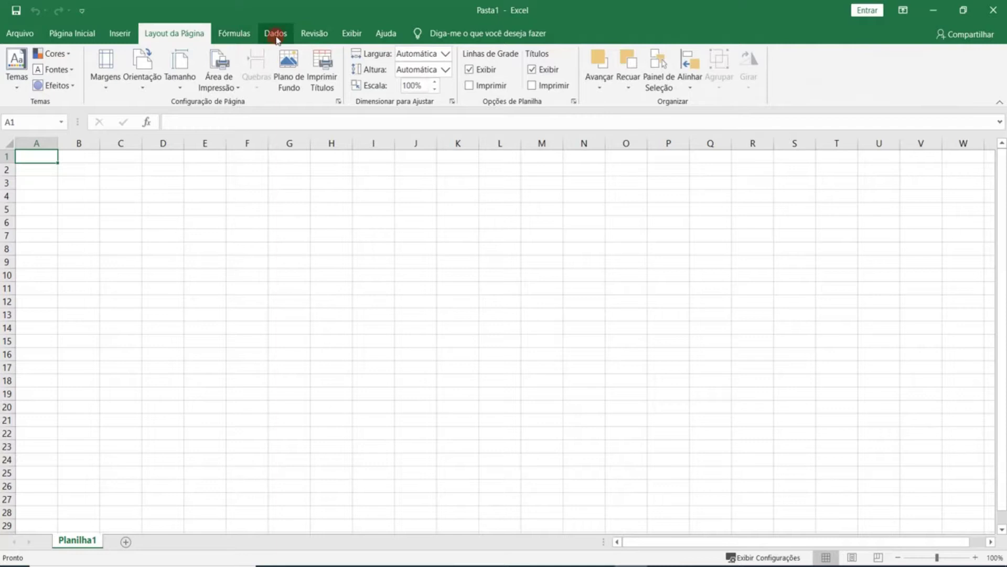
click(275, 34)
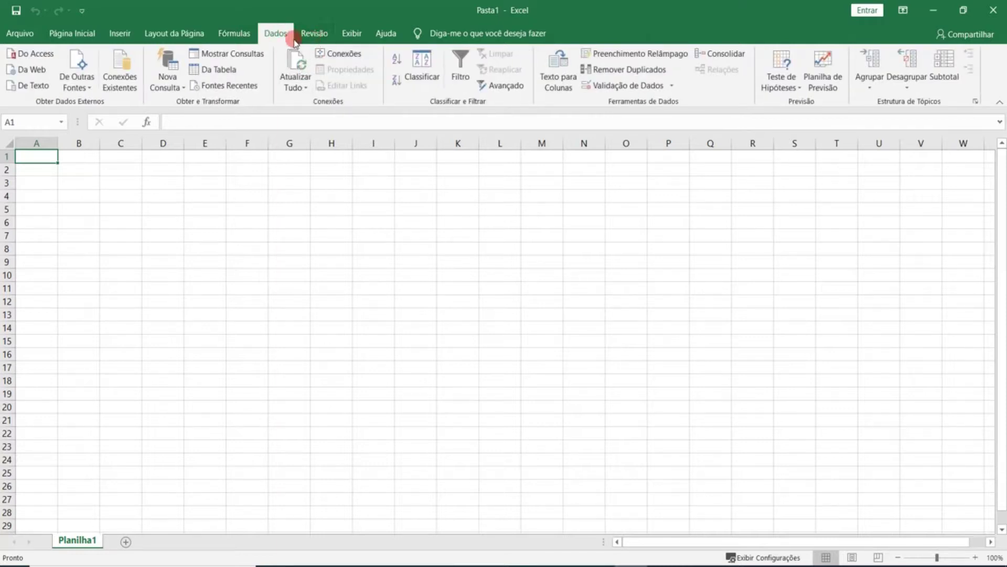
click(316, 33)
click(352, 33)
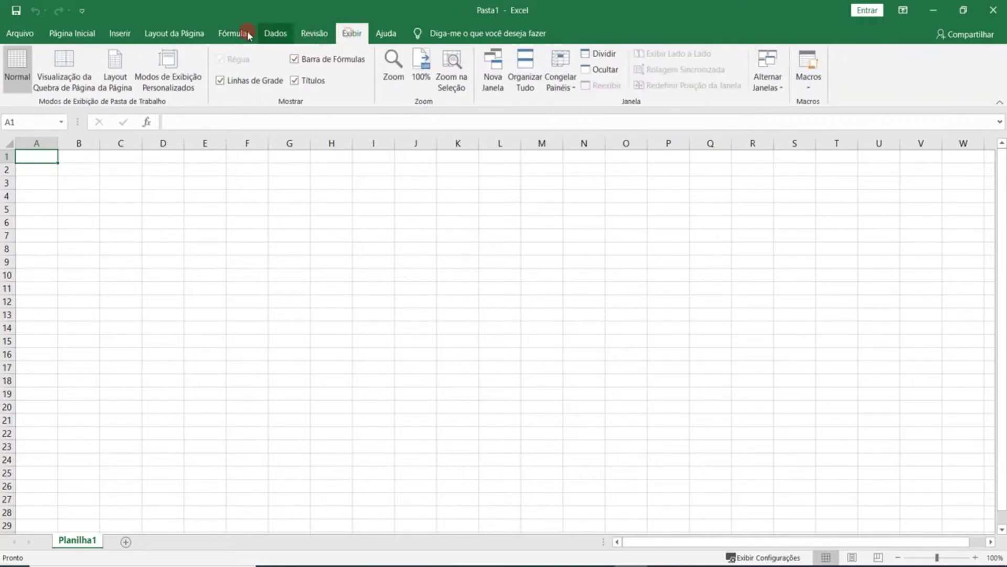
click(244, 34)
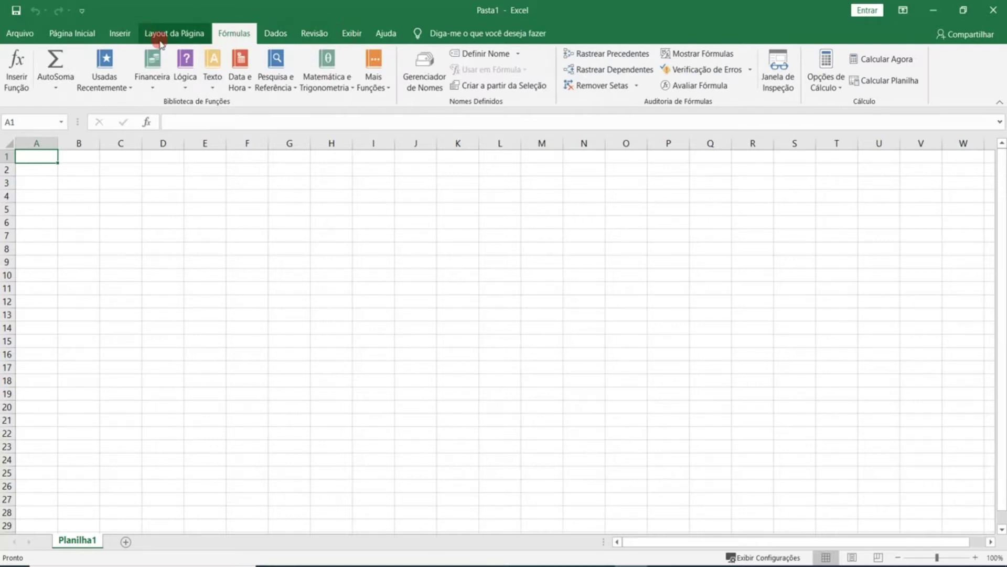
click(134, 34)
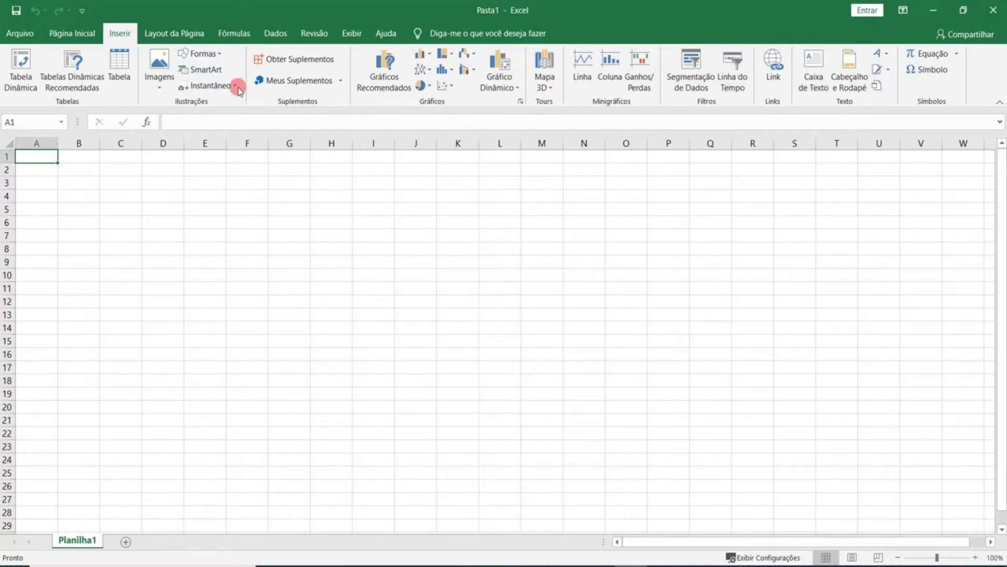
Step: Look through the function library's mathematics and trigonometry, date and time, text, logical and financial function lists
click(234, 34)
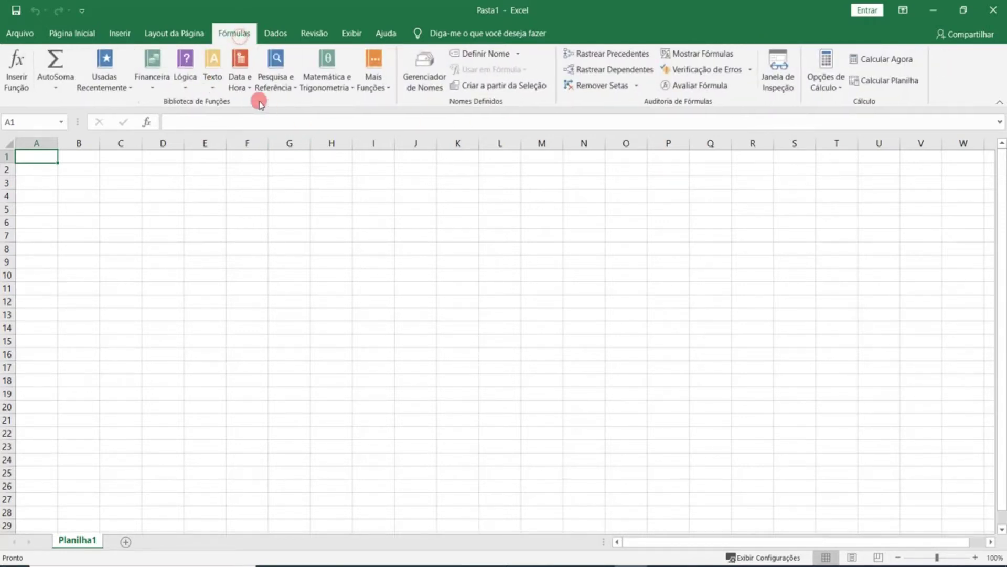
click(326, 71)
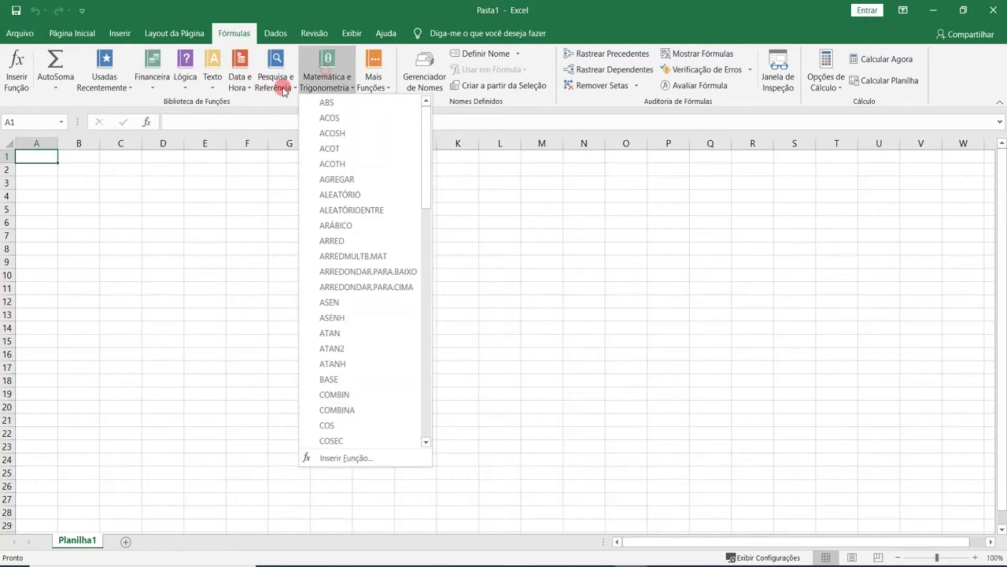
mouse_move(250, 86)
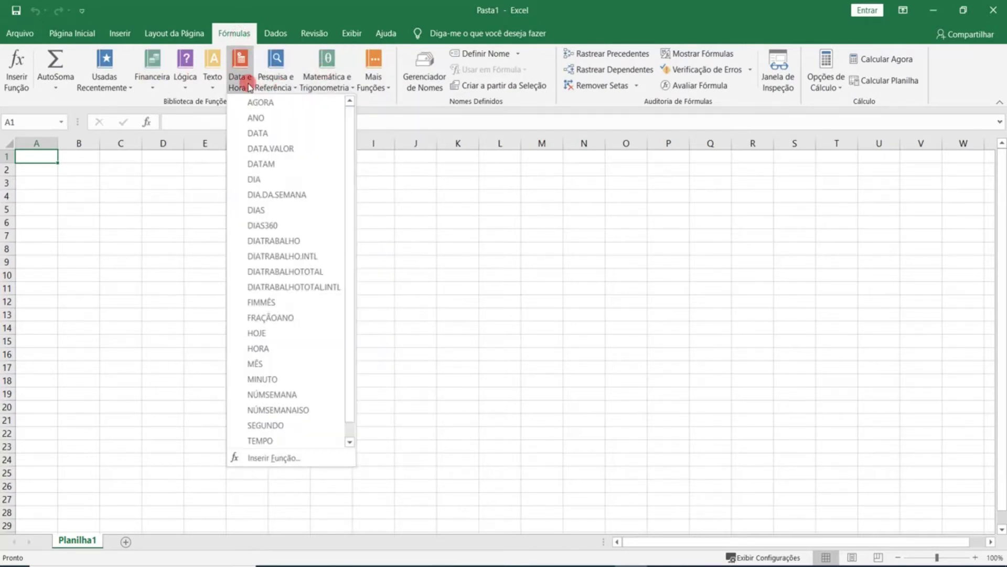
mouse_move(210, 74)
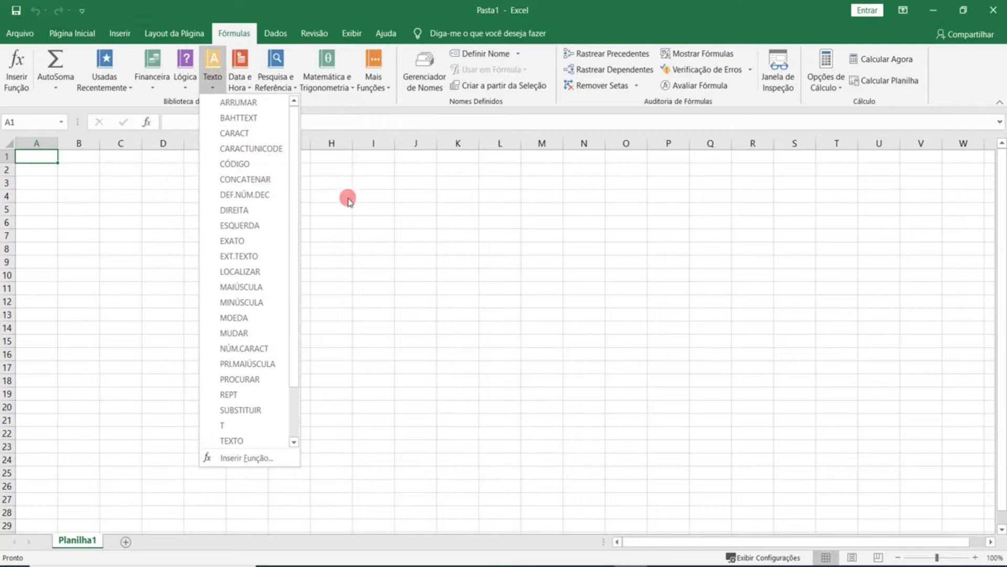
click(213, 67)
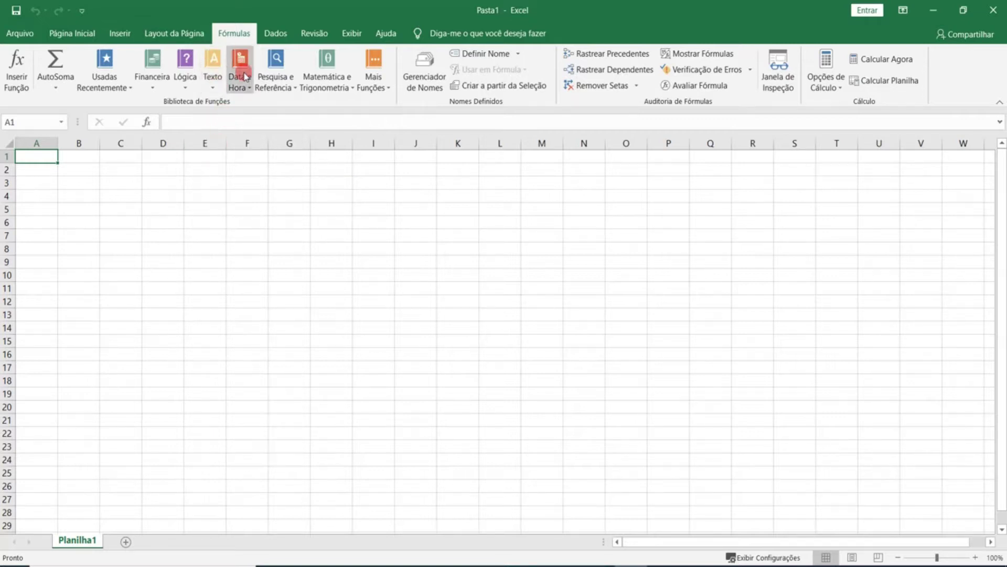
click(185, 71)
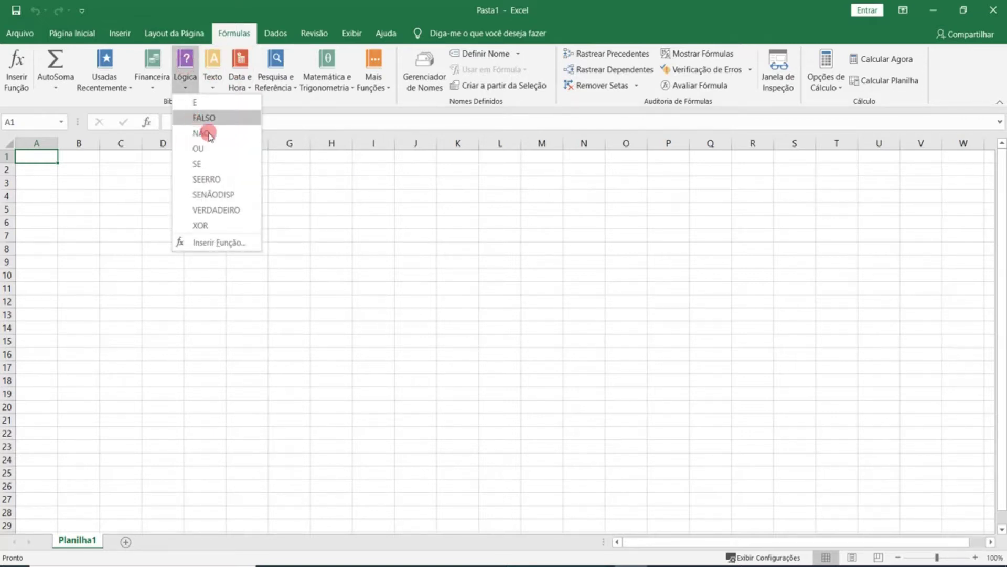
mouse_move(152, 73)
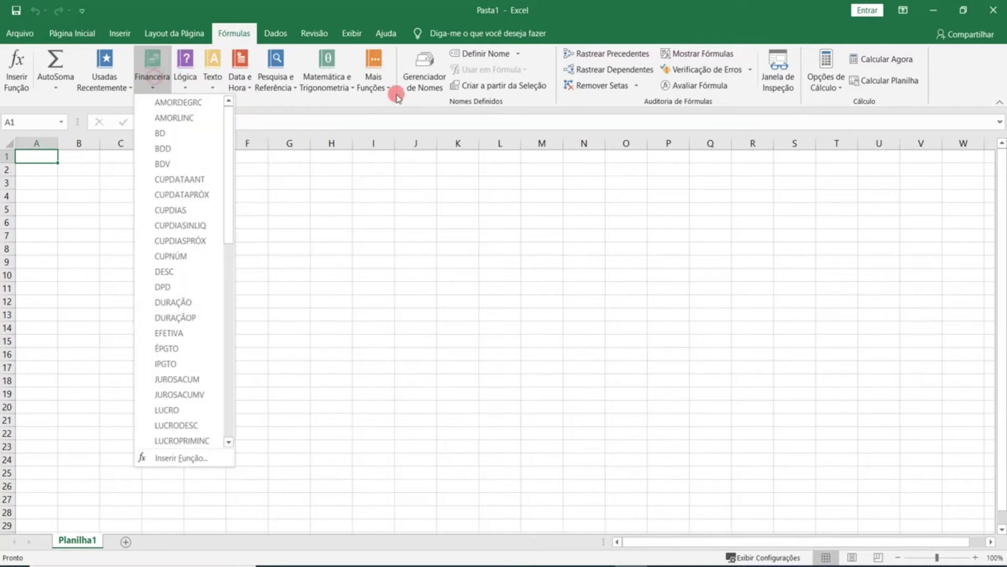
click(412, 102)
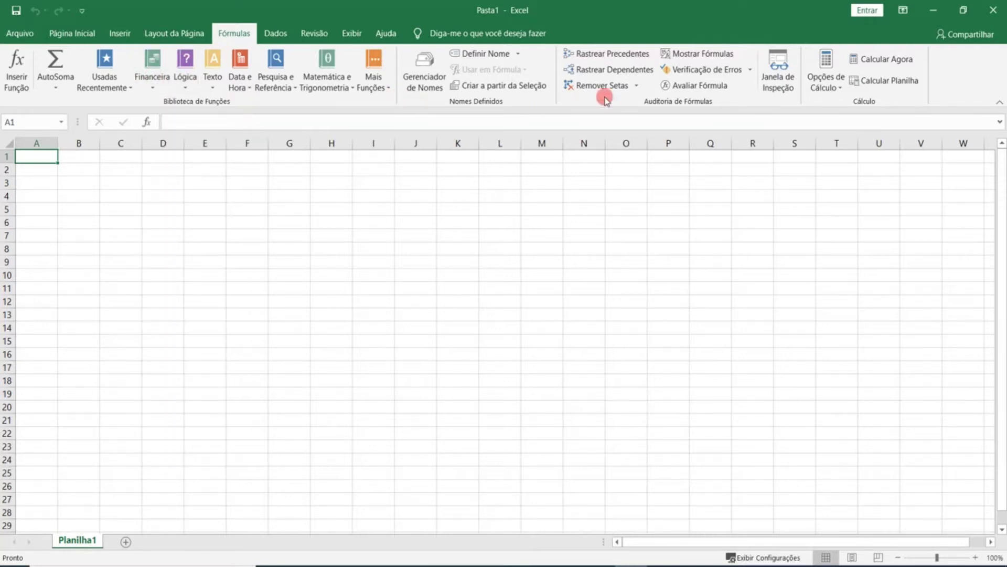
click(276, 34)
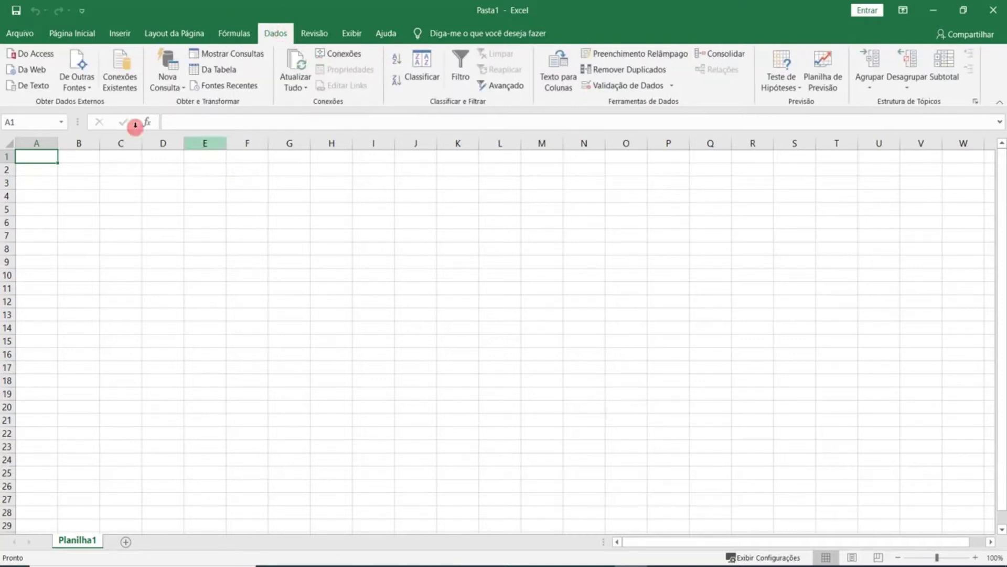
click(84, 34)
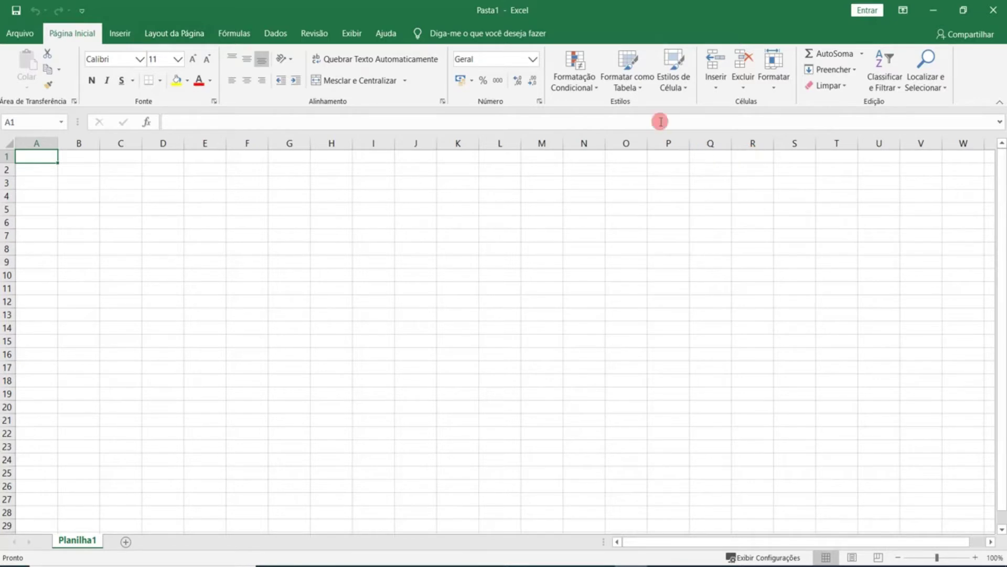
click(591, 87)
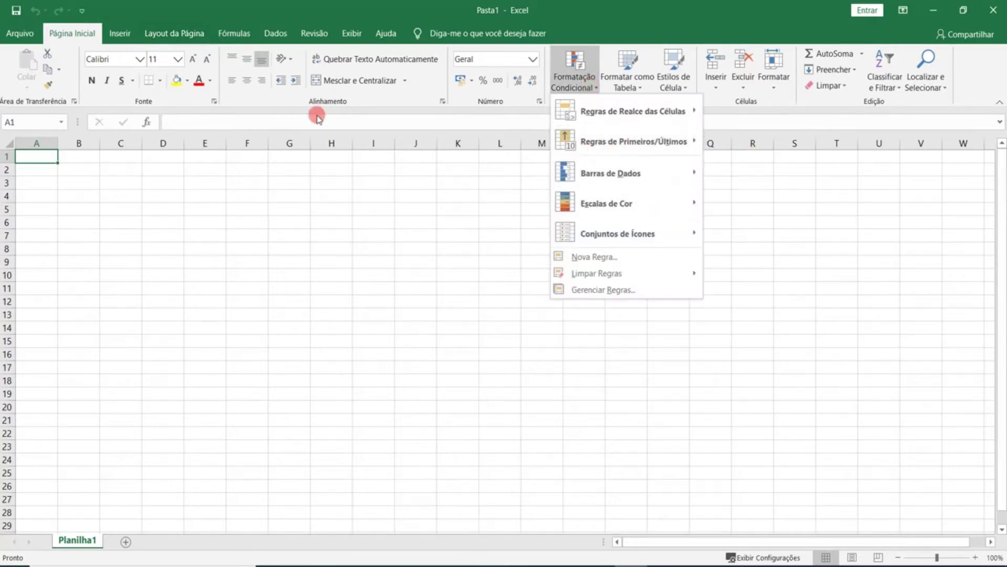
click(195, 41)
click(195, 39)
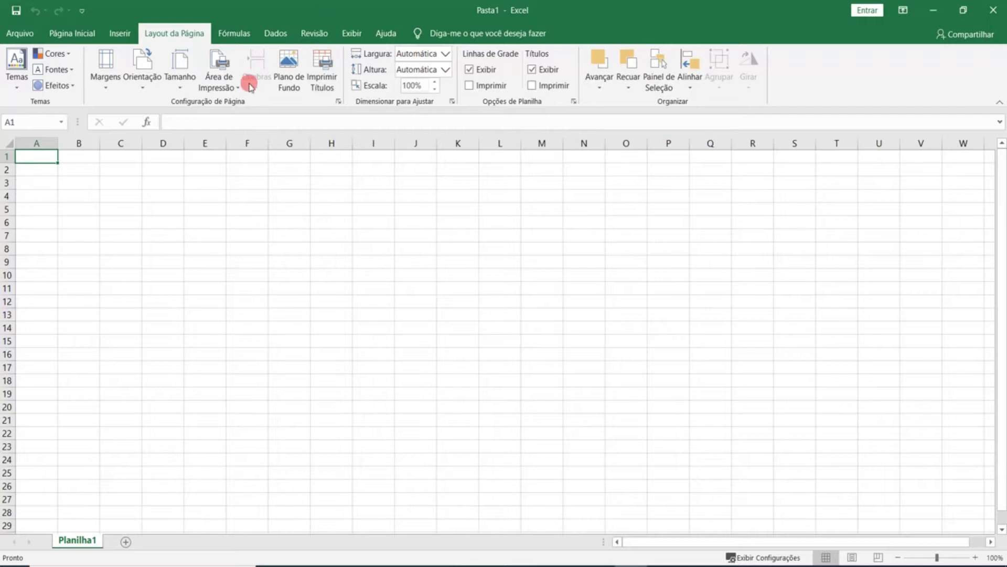
click(536, 252)
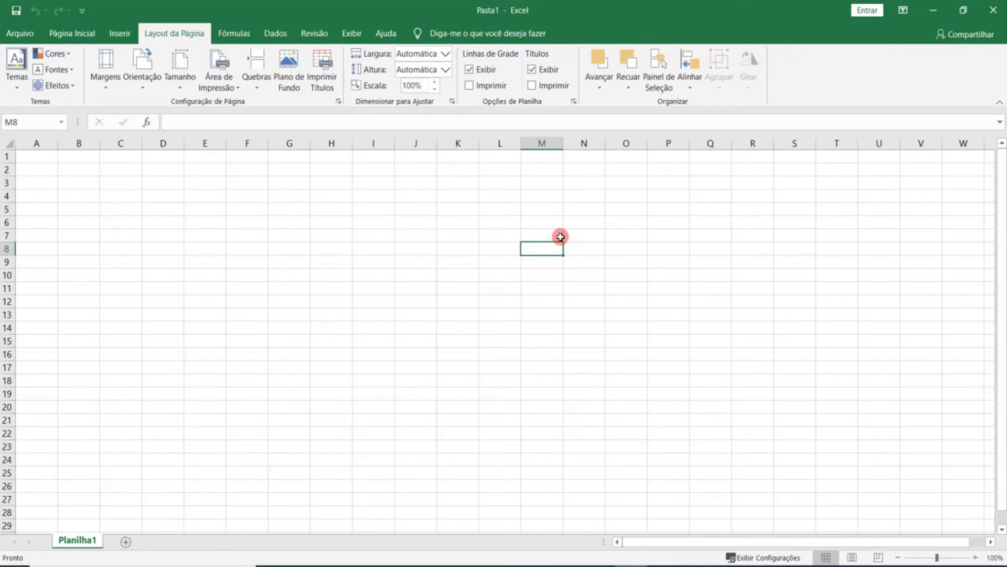
Step: Close the blank workbook and open the Creches_e_Preescolas CSV file from the desktop
click(985, 17)
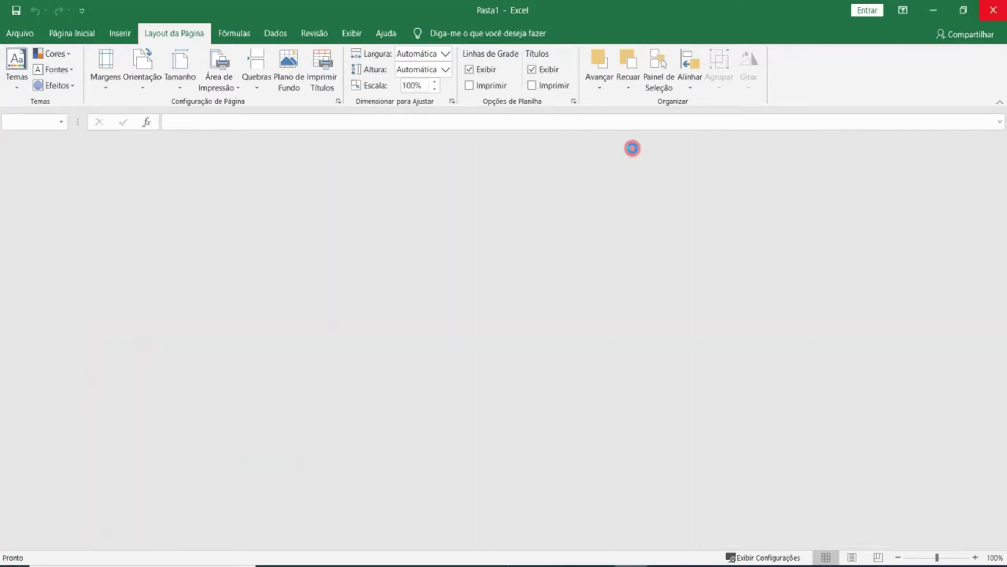
click(287, 369)
click(284, 419)
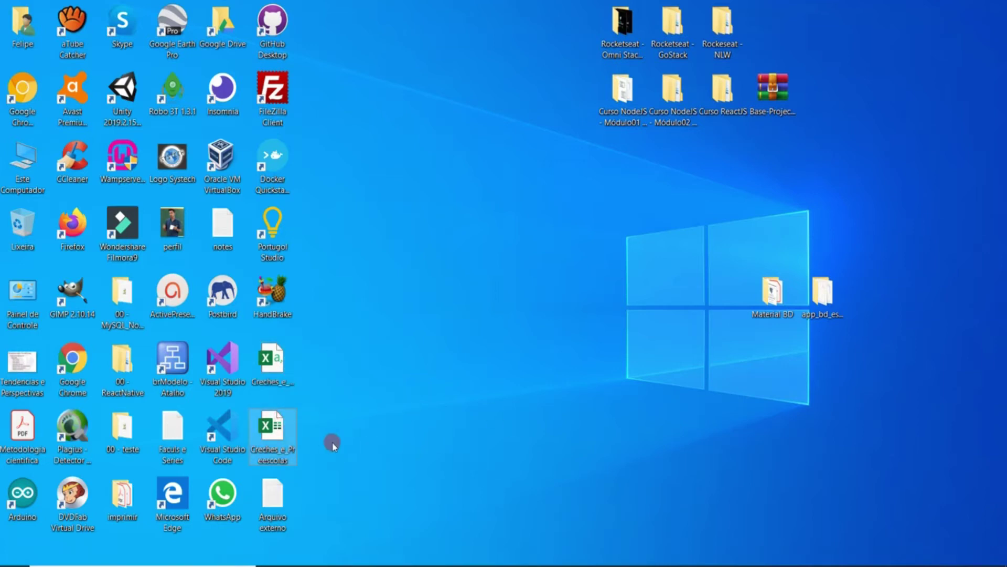
click(266, 358)
double_click(272, 362)
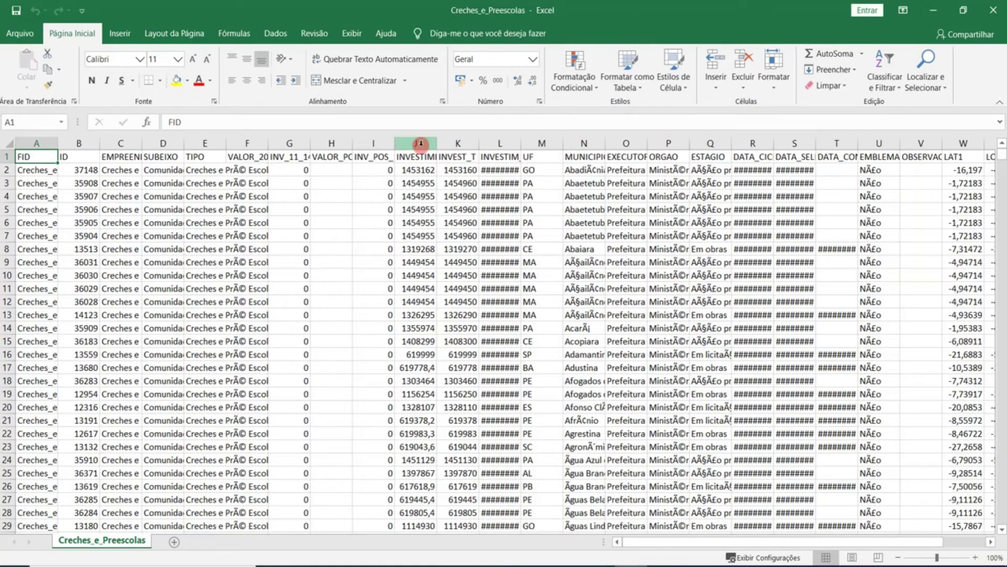
Step: Close the opened CSV file and open the Creches_e_Preescolas Excel workbook from the desktop
click(276, 33)
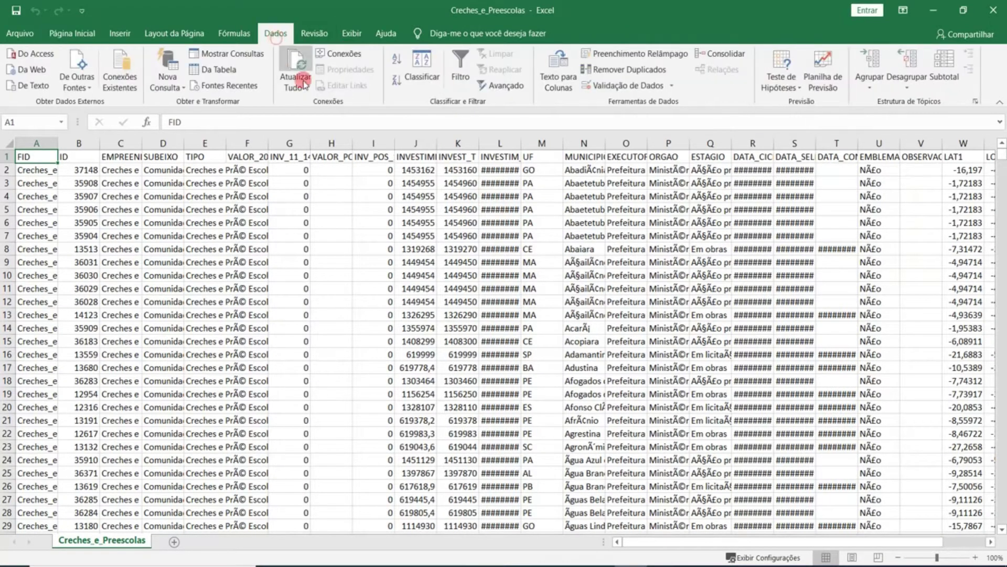
click(986, 12)
click(283, 445)
double_click(282, 442)
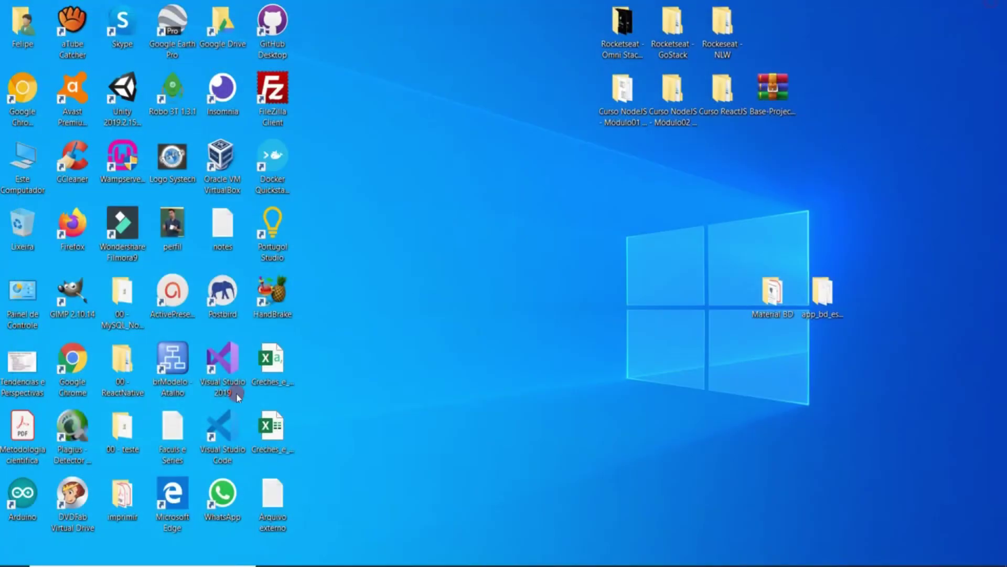
Step: Duplicate the Creches_e_Preescolas CSV file on the desktop
double_click(271, 365)
key(ctrl+v)
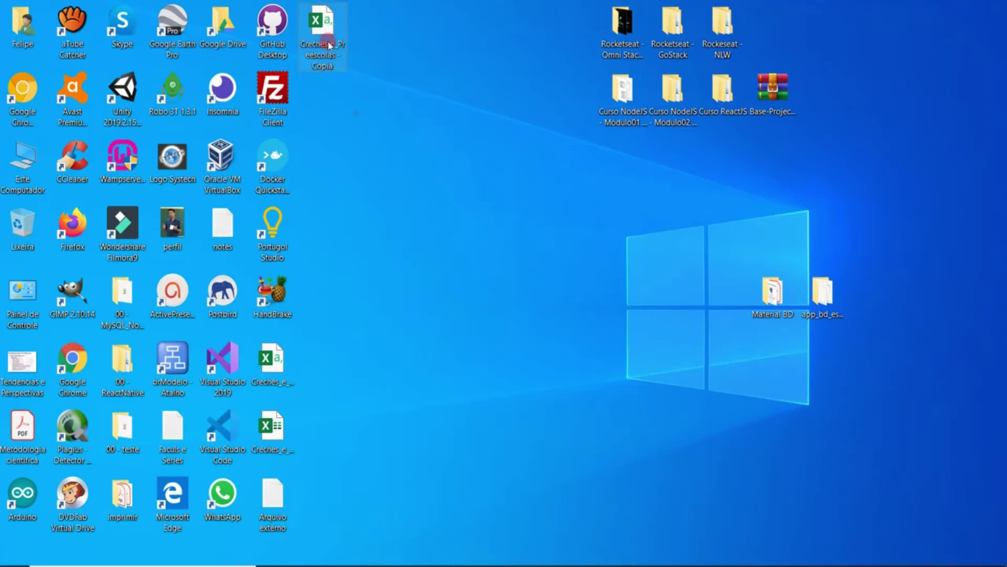
click(387, 101)
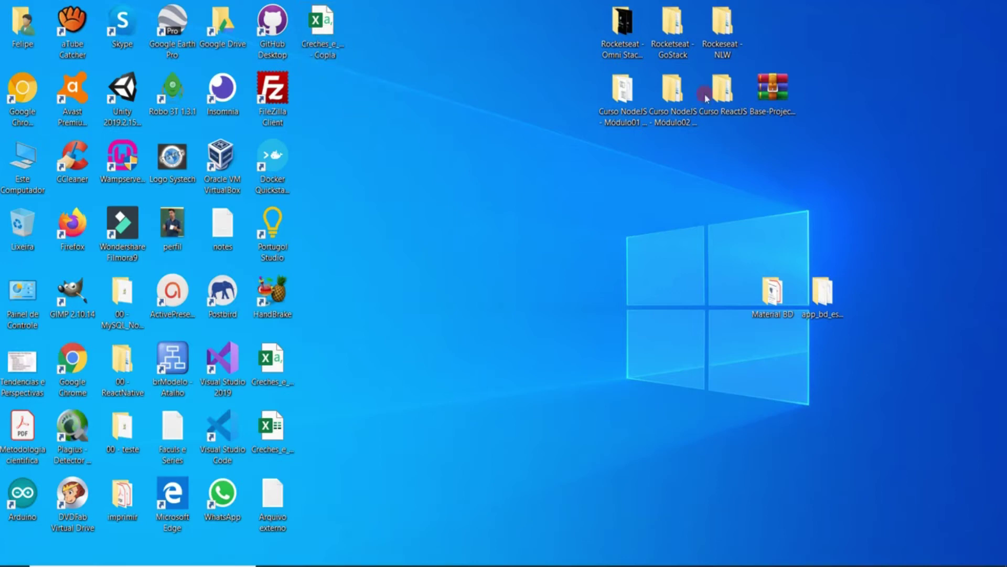
Step: Open the duplicated CSV file, Creches_e_Preescolas - Copia, and widen column A to span about half the visible sheet
double_click(349, 34)
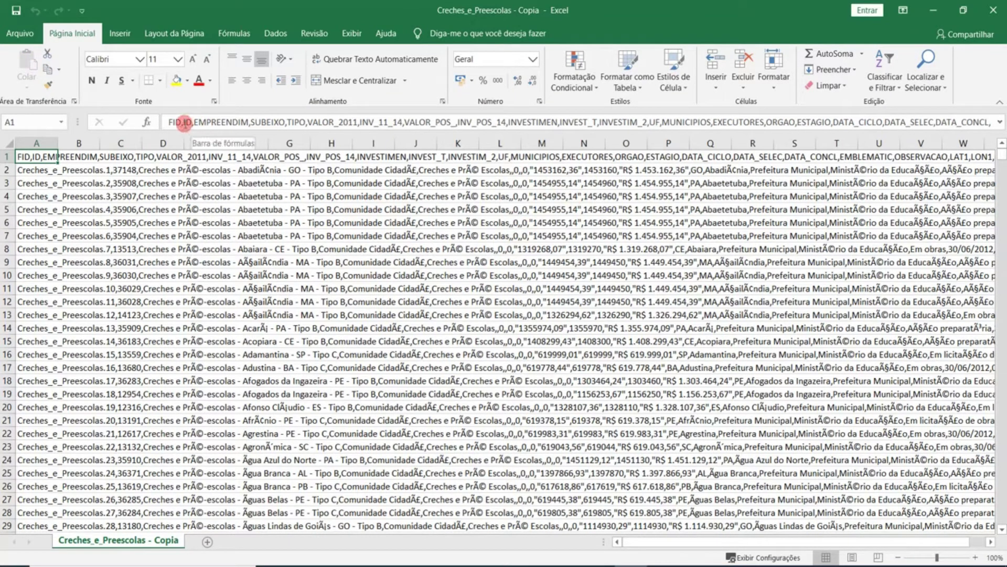
drag(55, 140, 521, 152)
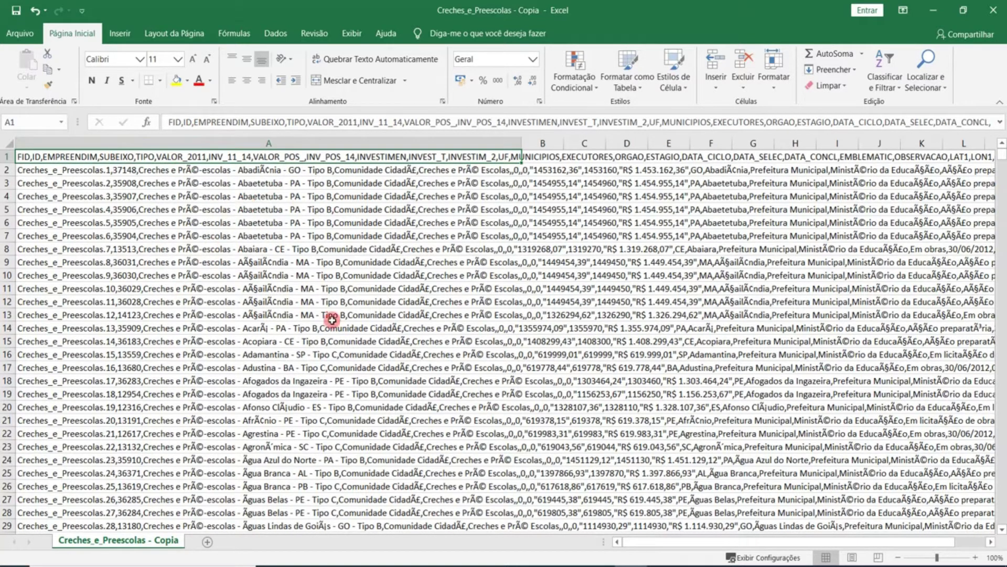
click(655, 561)
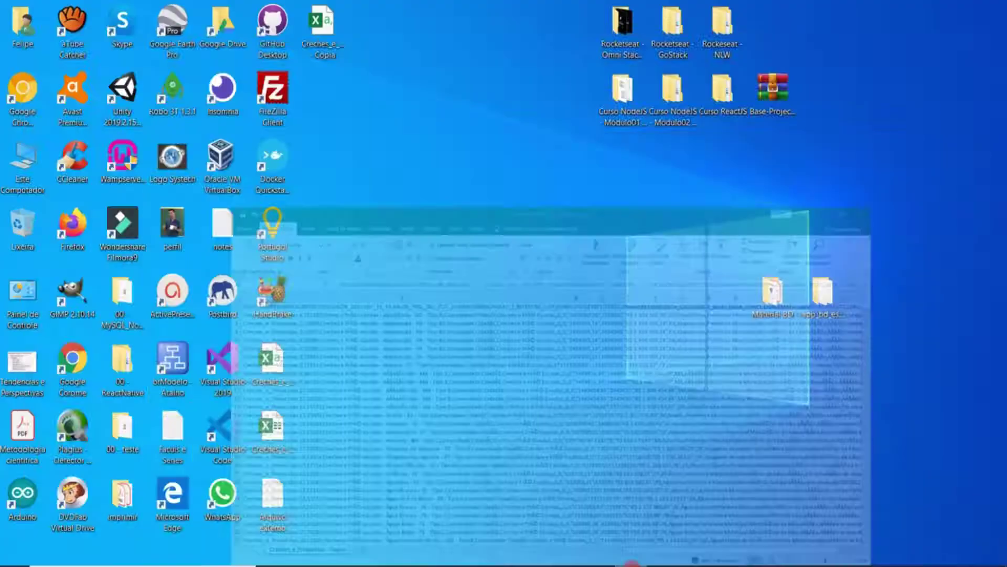
Step: Permanently delete the original Creches_e_Preescolas CSV file and Excel workbook from the desktop, and move the copy into their place
drag(336, 366, 272, 457)
key(shift+Delete)
key(Return)
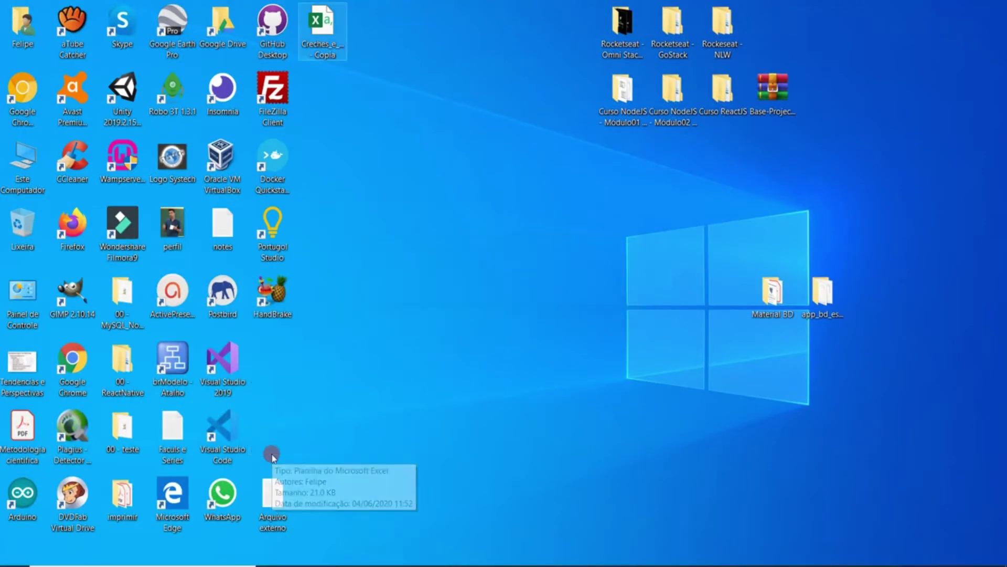
drag(321, 26, 283, 361)
Step: Bring up the Creches_e_Preescolas - Copia workbook and close it without saving
double_click(273, 360)
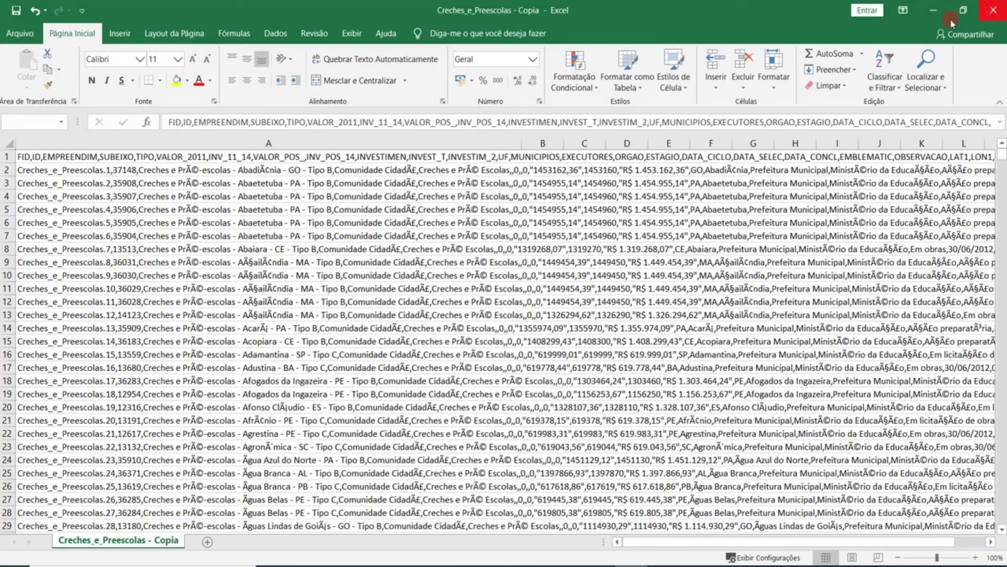
click(990, 11)
click(506, 308)
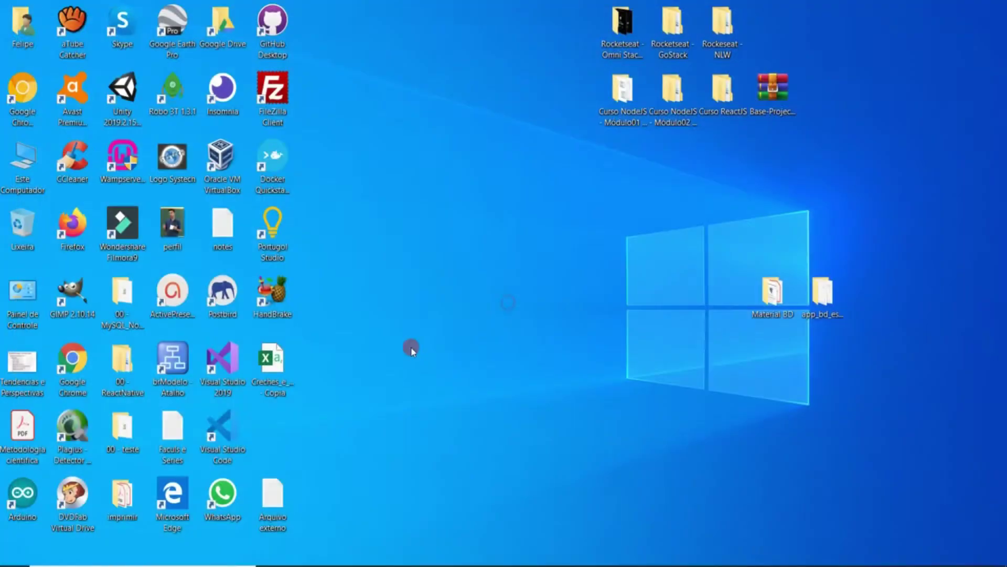
Step: Rename the copied CSV file as Creches_e_Preescolas and open it
click(273, 366)
key(End)
key(BackSpace)
key(BackSpace)
key(BackSpace)
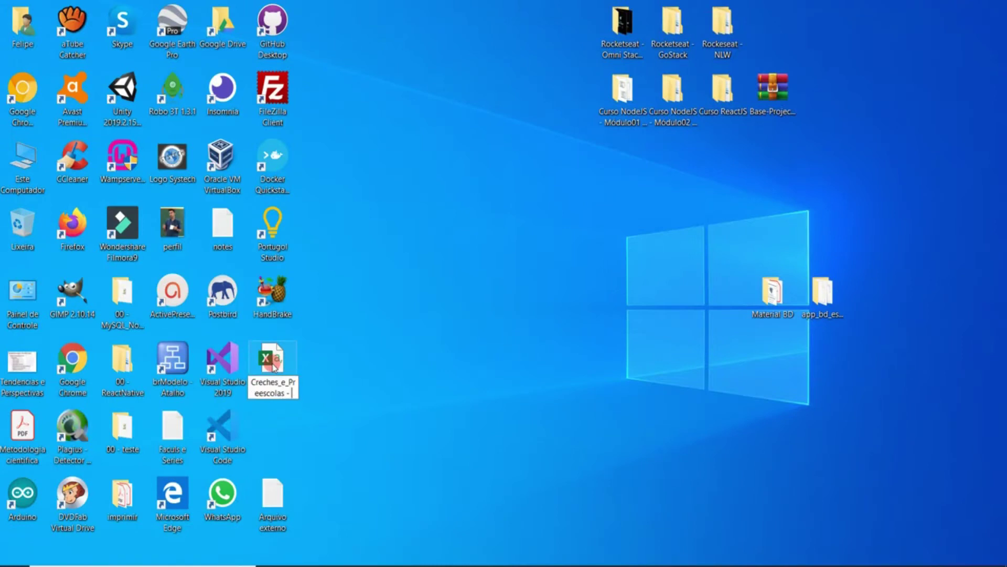
key(Return)
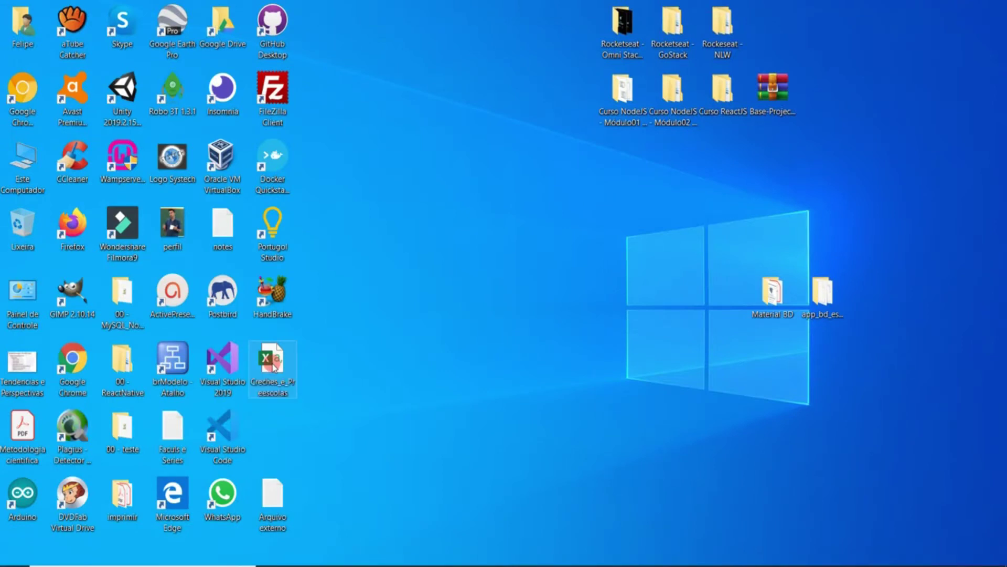
double_click(273, 366)
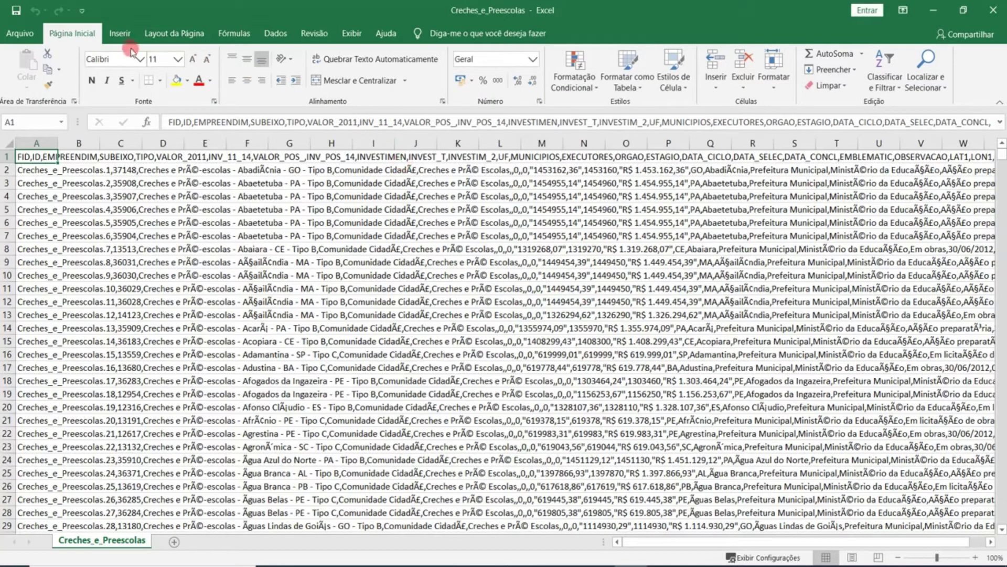
Step: Set up Text to Columns on cell A1 as delimited data, with the comma enabled as a delimiter and the space disabled
click(277, 33)
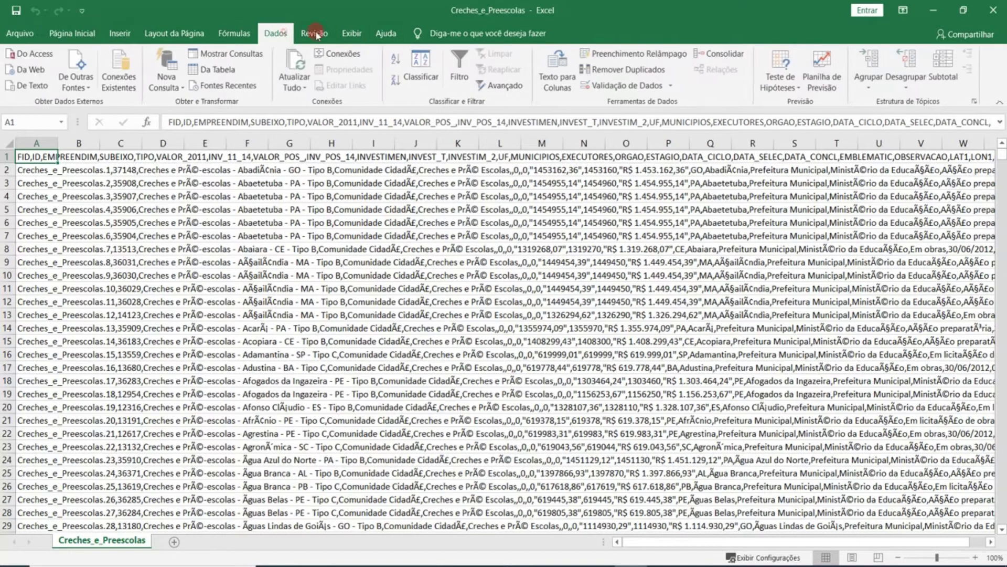
click(569, 88)
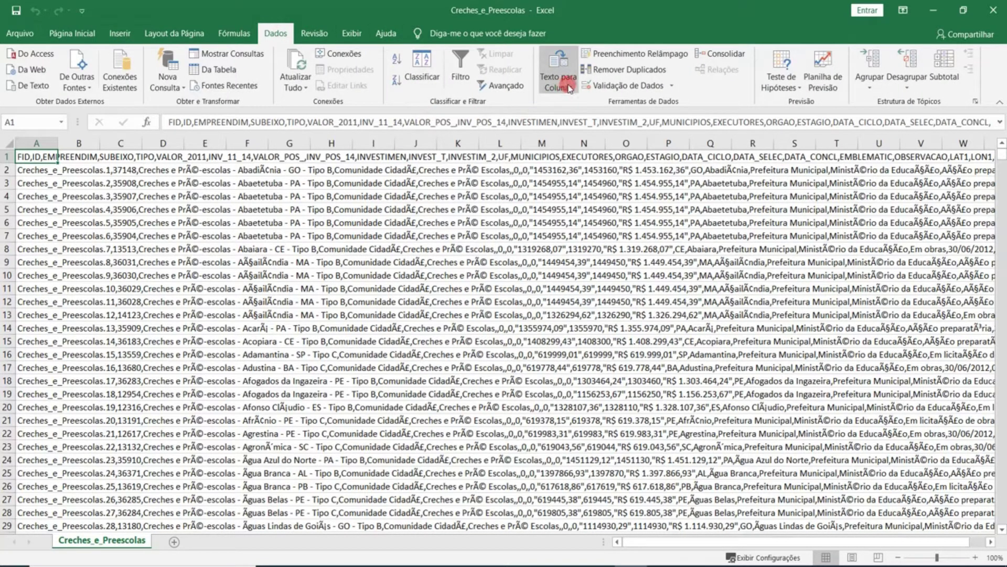
click(570, 88)
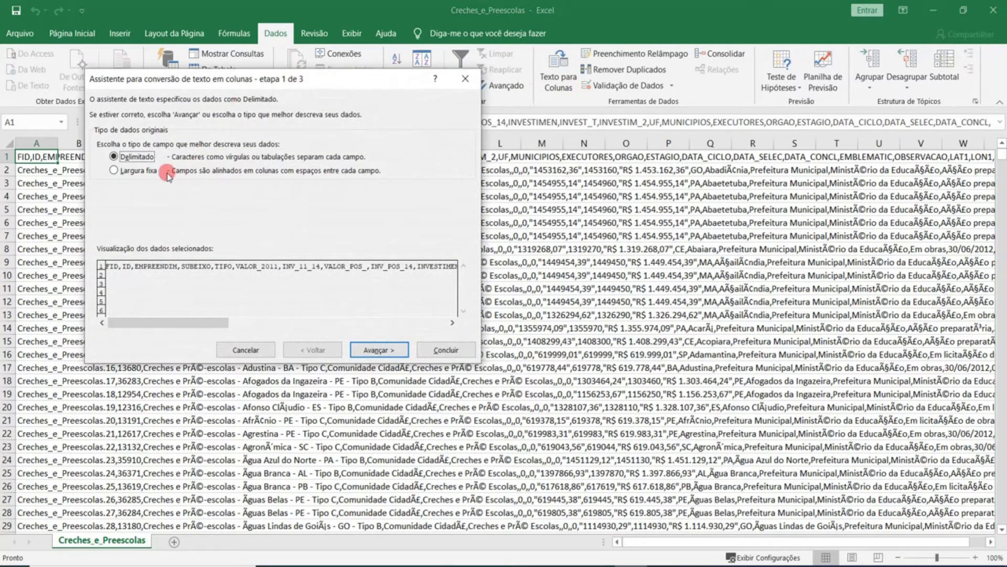
click(373, 347)
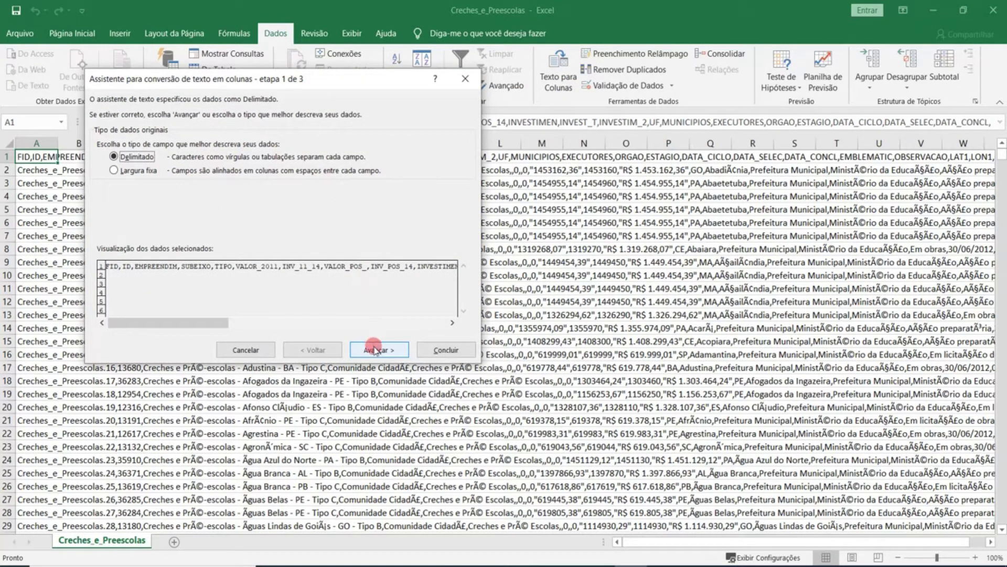
click(123, 157)
click(122, 158)
click(119, 183)
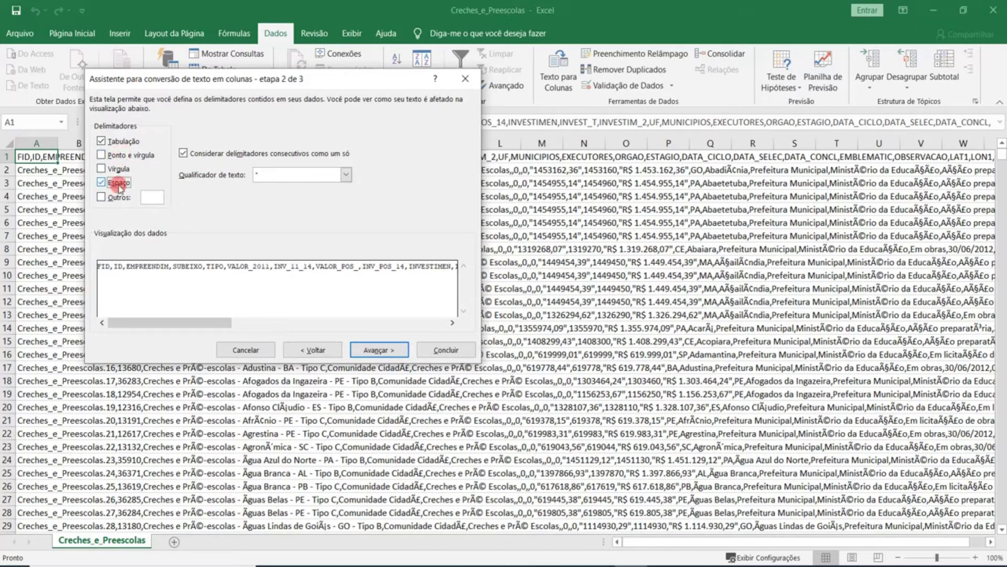
click(119, 169)
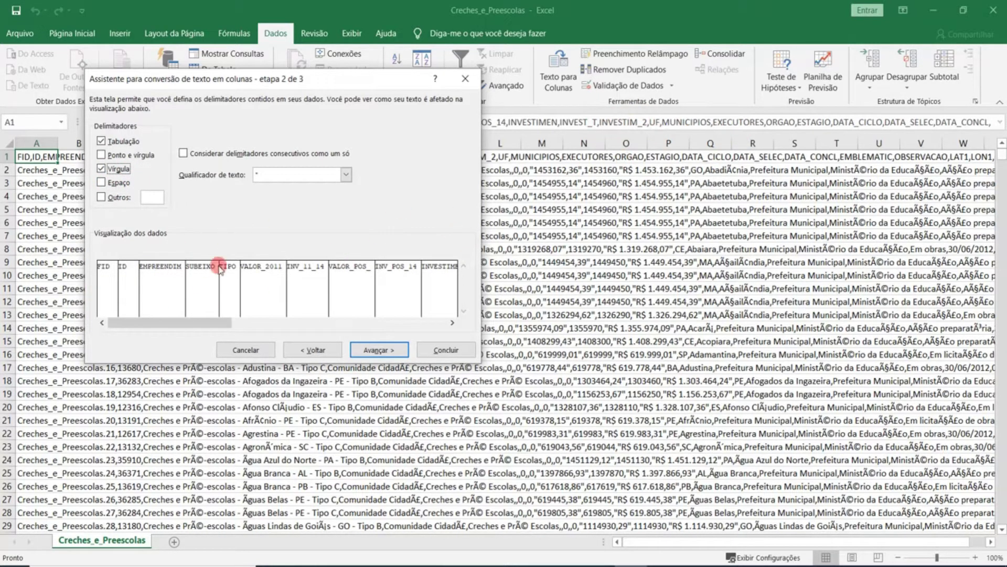
Step: Review the separated column preview through to its last field, and cancel the conversion
drag(215, 321, 423, 326)
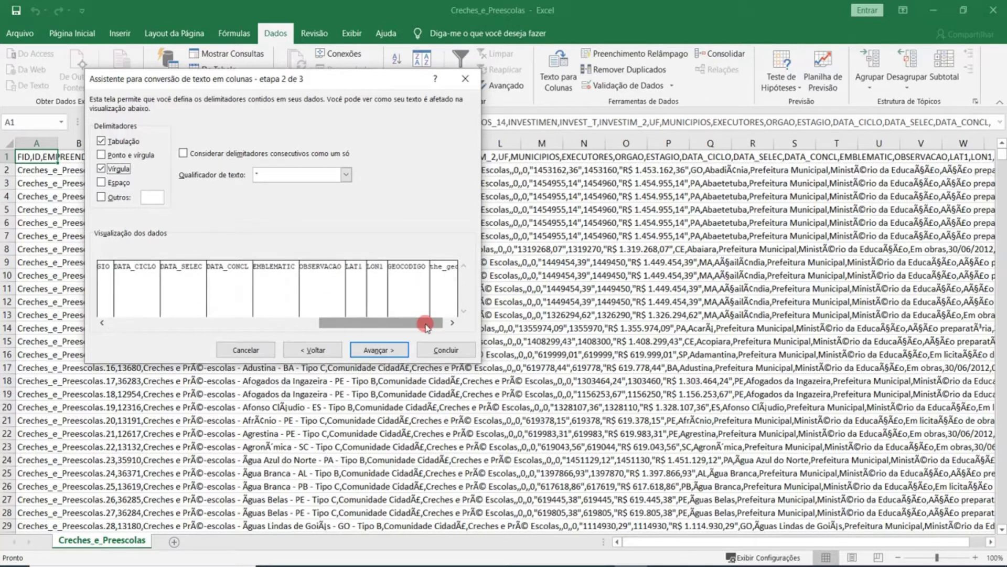
click(379, 349)
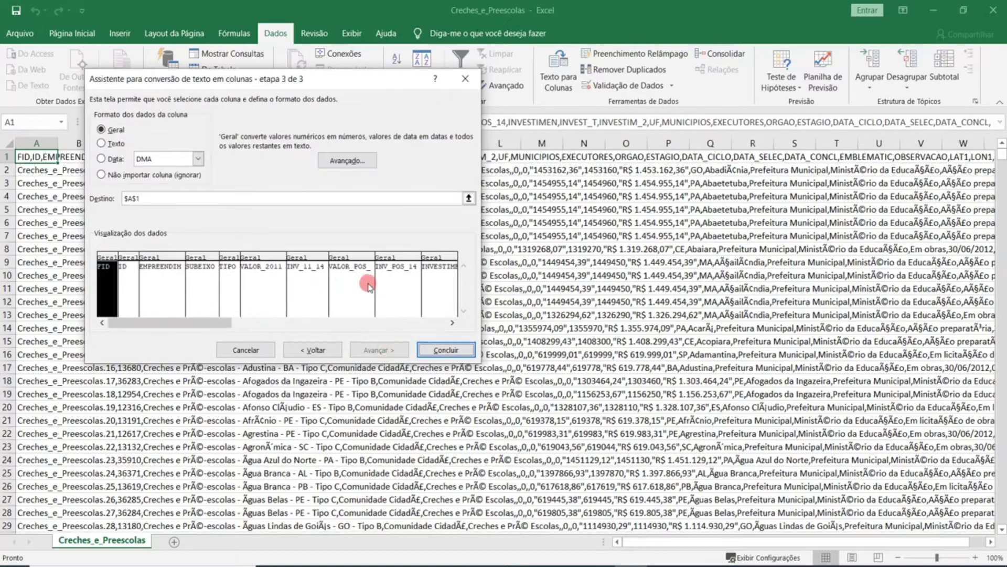
click(246, 349)
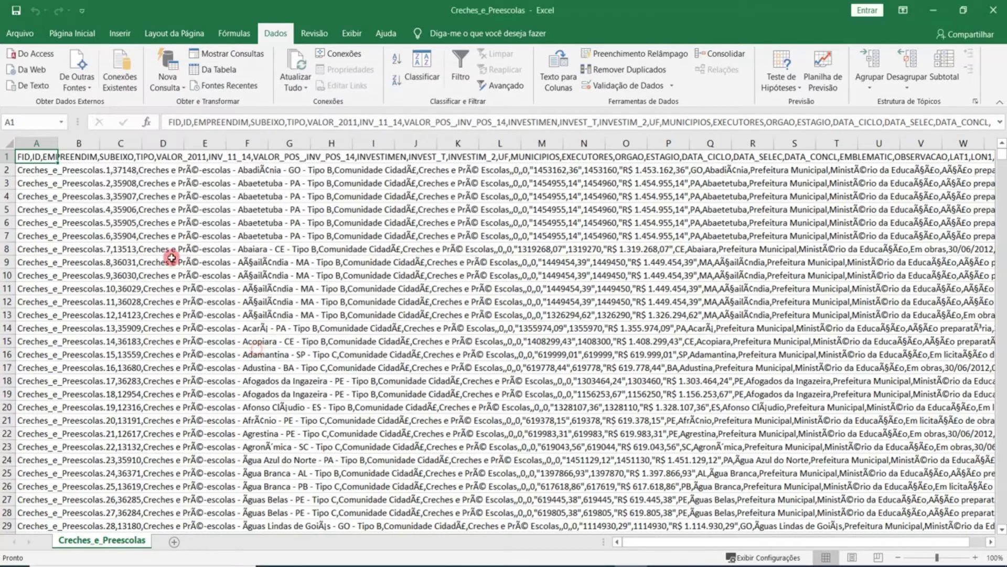
Step: Split the whole of column A into separate columns with Text to Columns, using delimited data, comma delimiters and General format
click(45, 141)
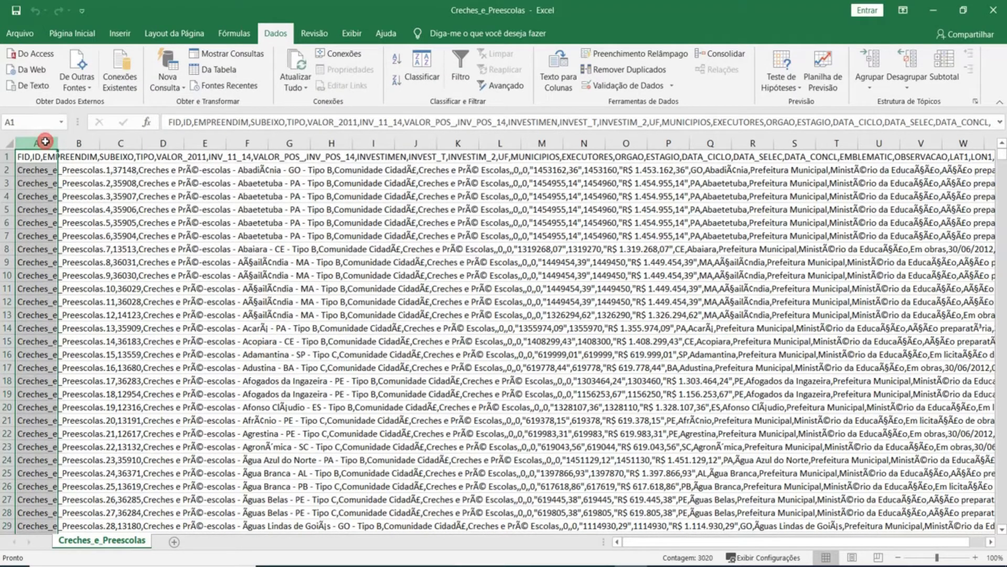
click(84, 179)
click(48, 157)
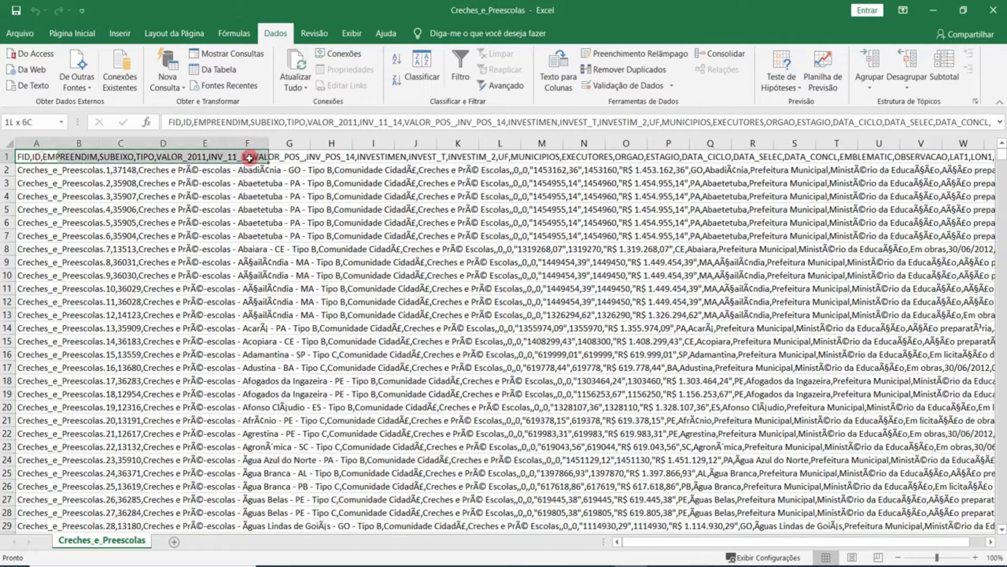
click(41, 141)
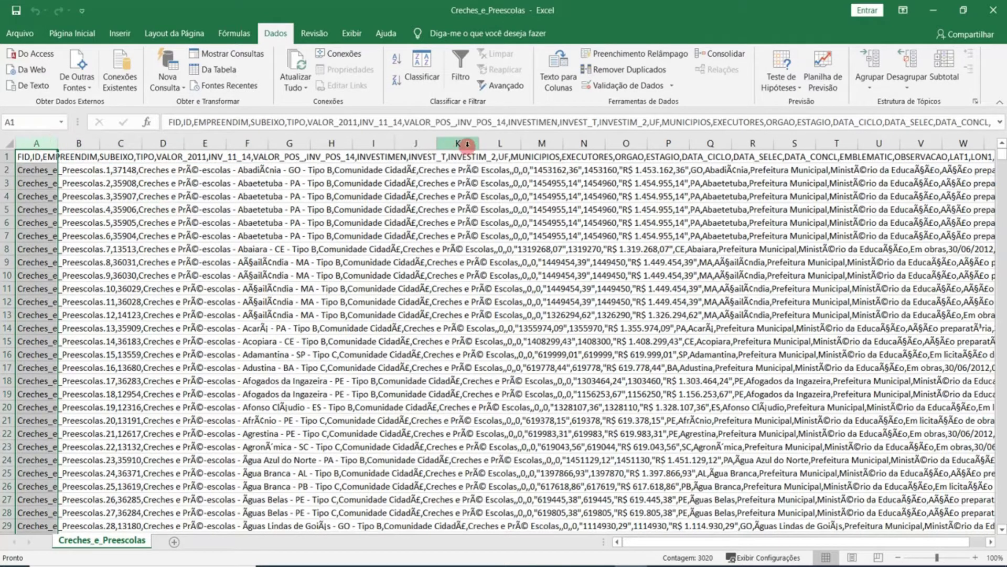
click(558, 78)
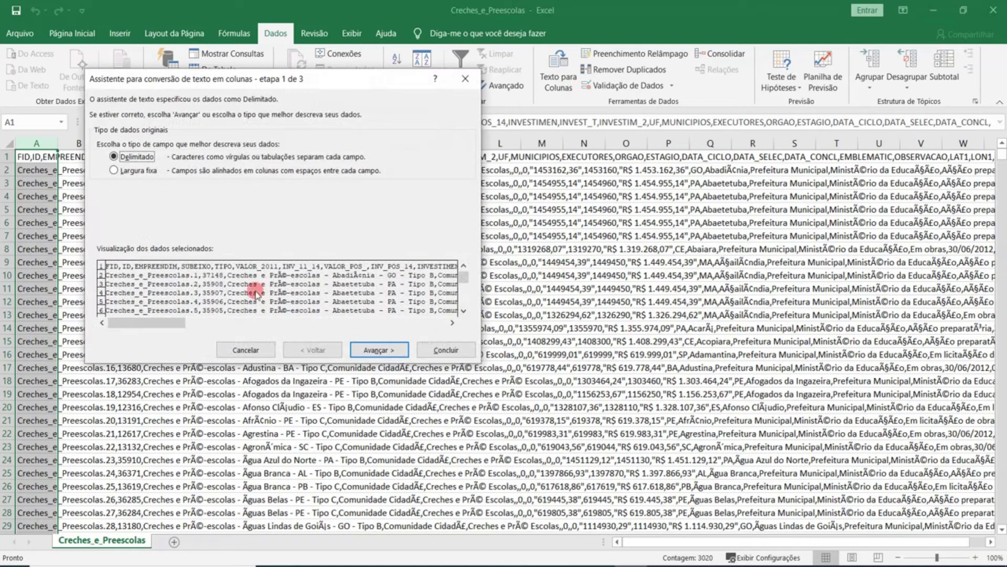
click(352, 350)
click(381, 350)
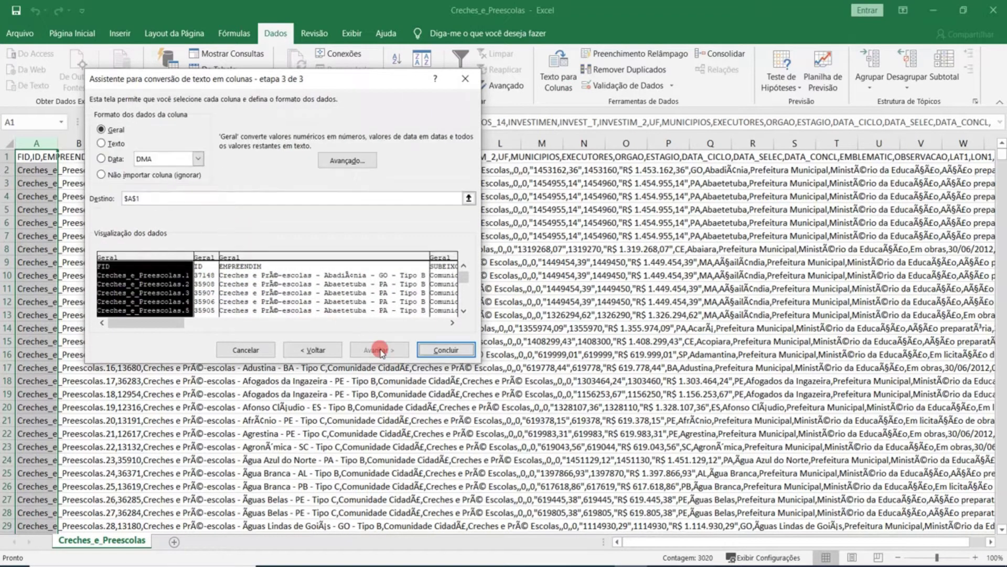
click(442, 350)
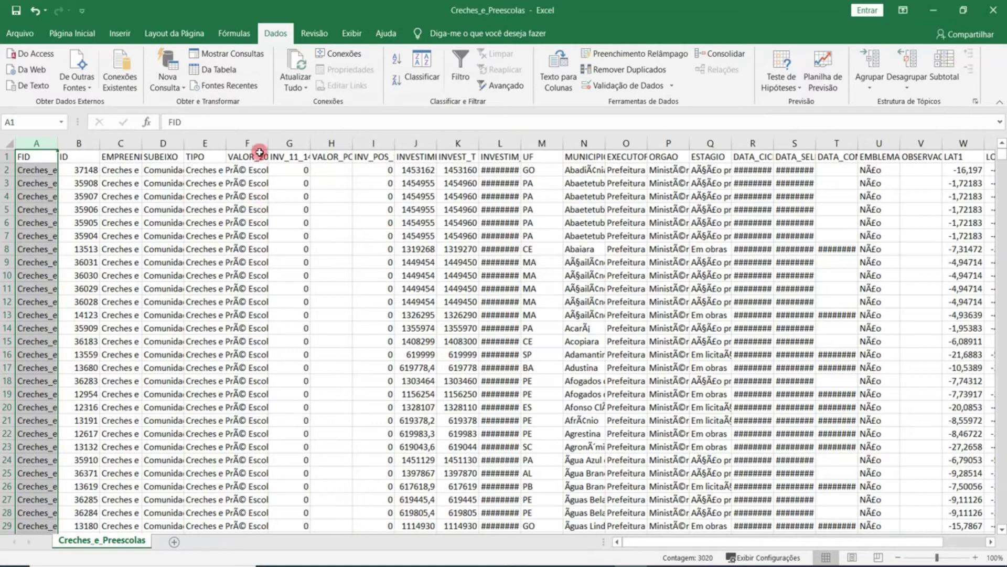
Step: Auto-fit the width of the ORGAO column
click(513, 250)
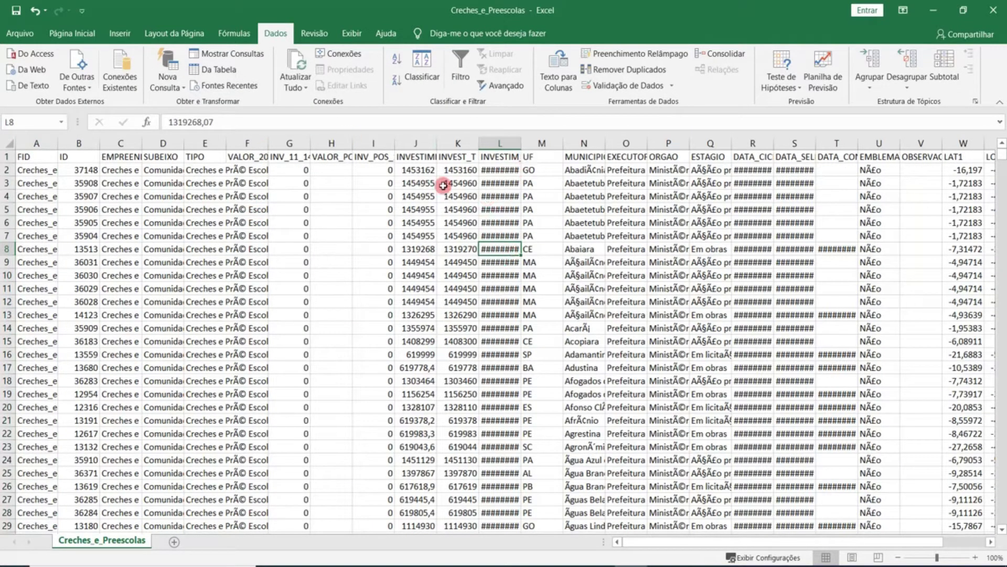
double_click(686, 141)
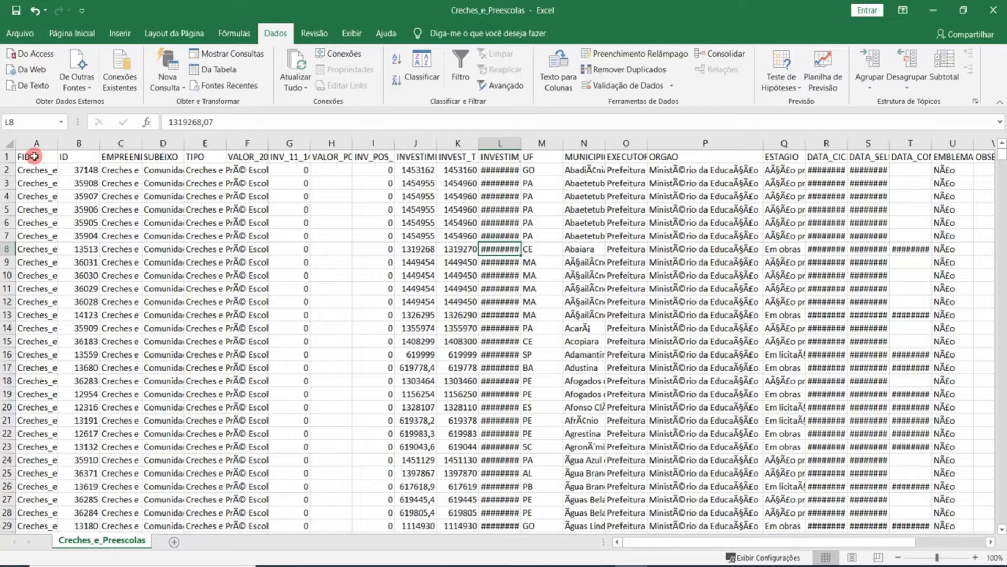
click(32, 156)
Step: Delete columns G through L, covering the fields INV_11_14 to INVESTIM_2
drag(288, 143, 498, 157)
right_click(498, 157)
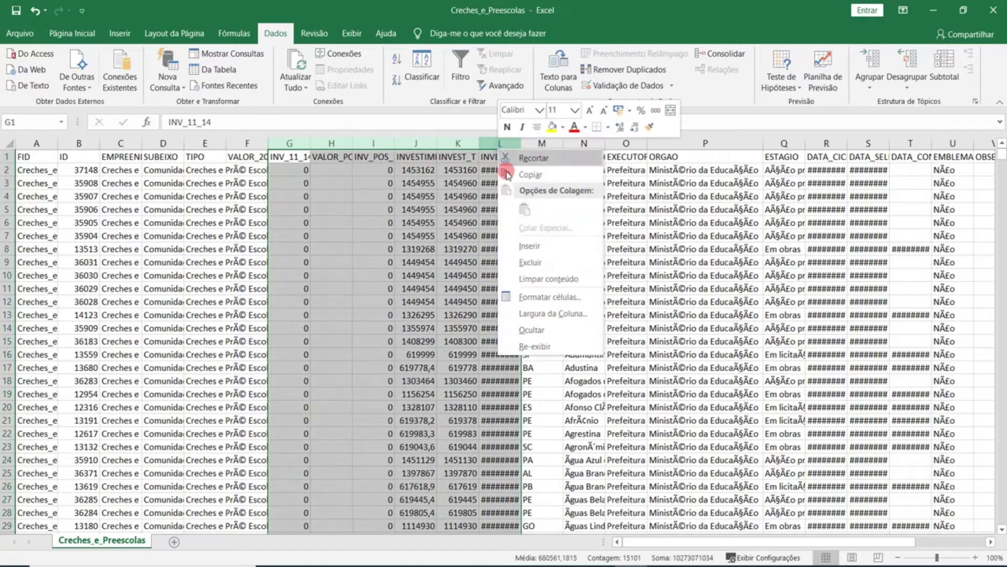
click(531, 261)
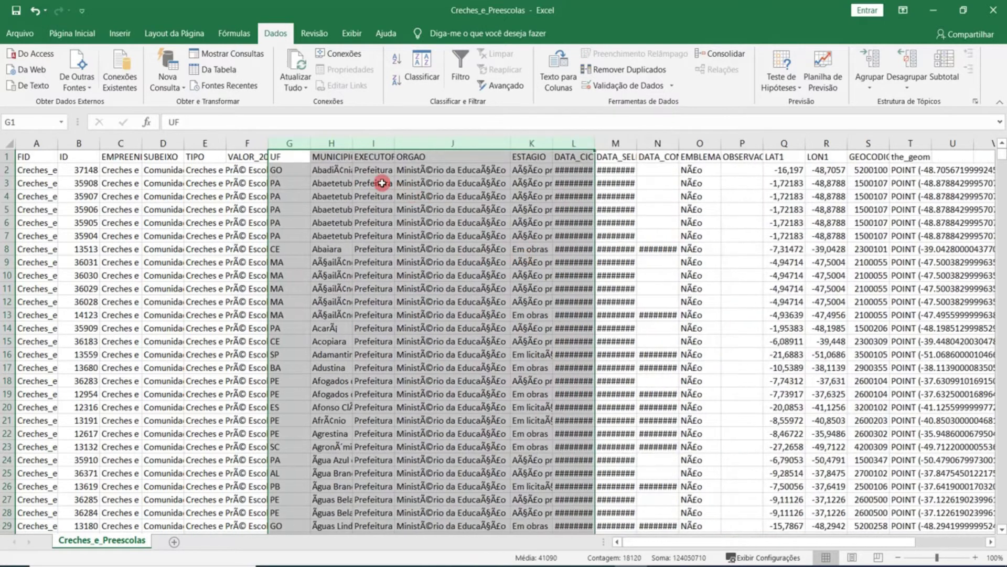
click(381, 182)
Step: Delete columns I through R, covering the fields EXECUTORES to LON1
drag(366, 137, 820, 143)
right_click(821, 141)
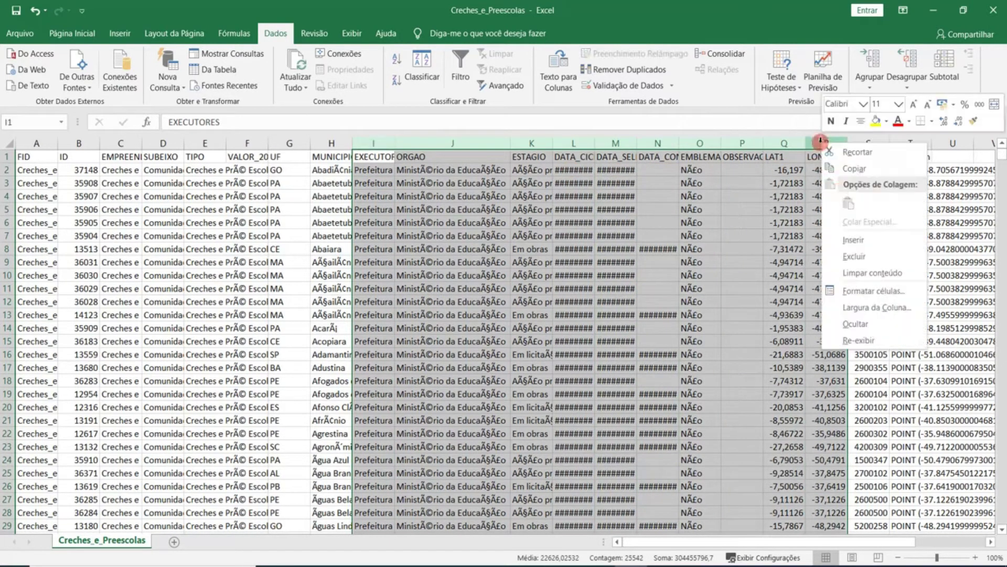
click(855, 256)
click(516, 249)
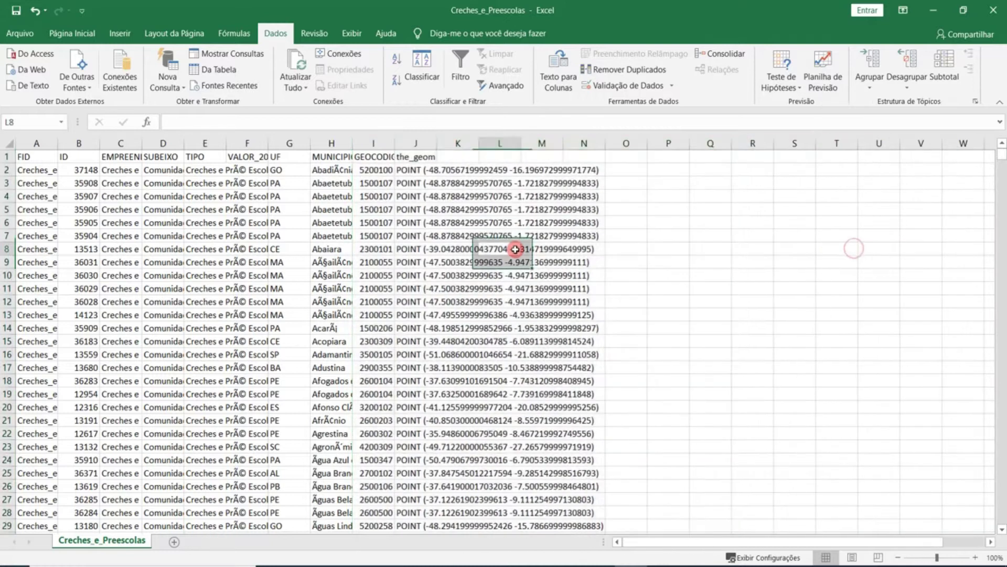
Step: Copy the range A1:N311 into a new sheet starting at cell A1, and check the pasted rows down to the last one
drag(48, 160, 568, 188)
key(ctrl+c)
click(175, 541)
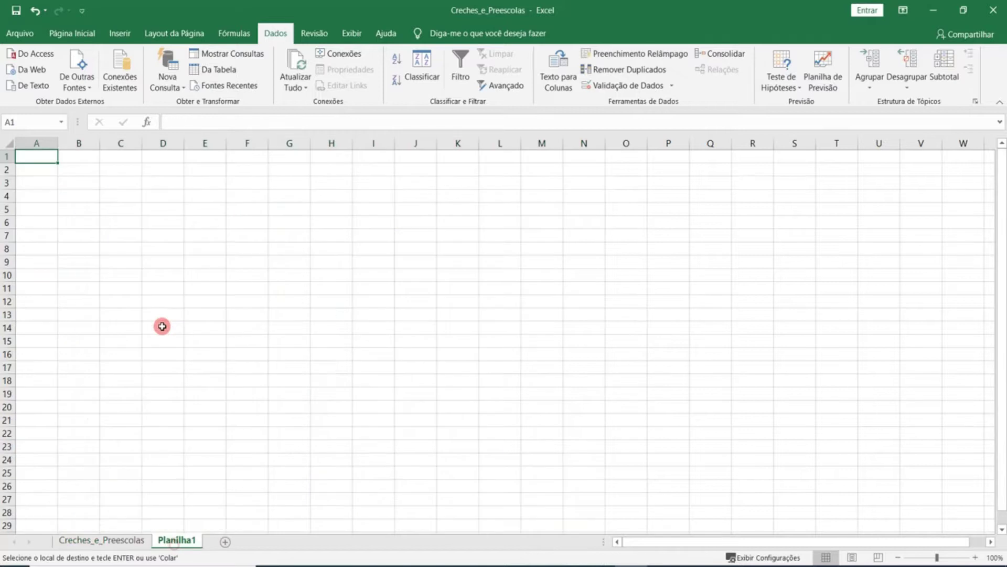
key(ctrl+v)
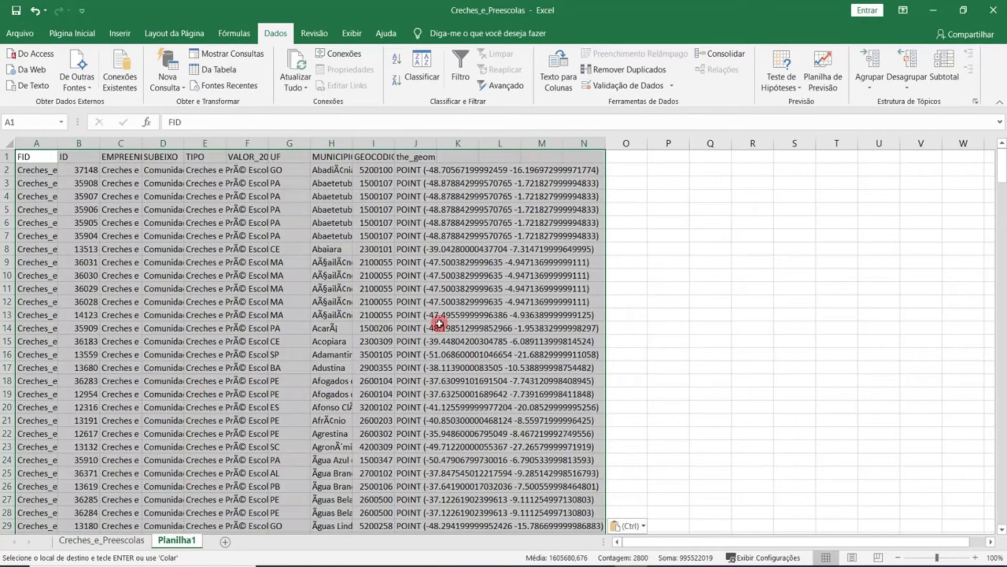
click(542, 328)
scroll(562, 382, down, 20)
scroll(504, 357, down, 20)
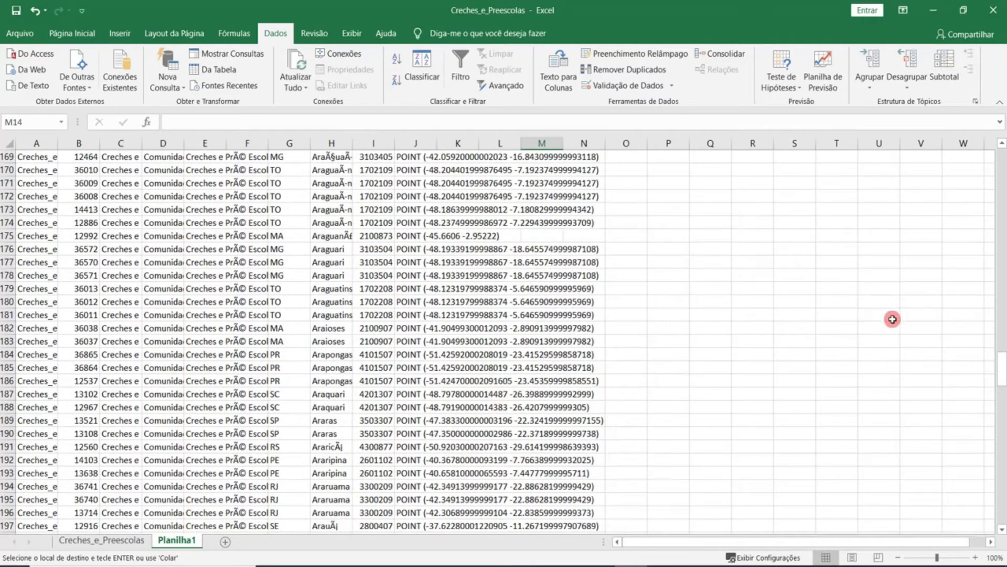
drag(996, 359, 990, 505)
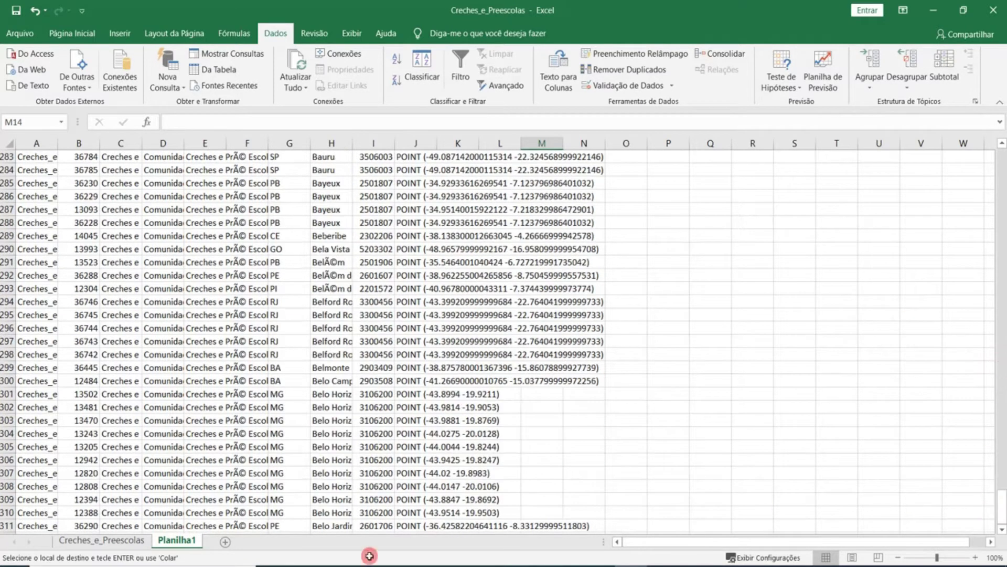
Step: Delete the original Creches_e_Preescolas sheet from the workbook, keeping only Planilha1
right_click(111, 539)
click(187, 405)
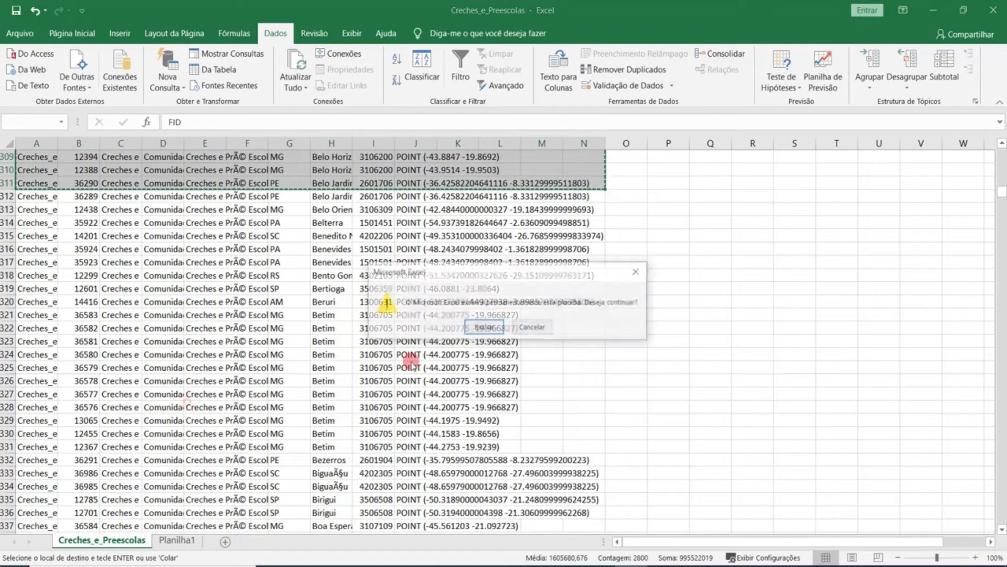
click(478, 328)
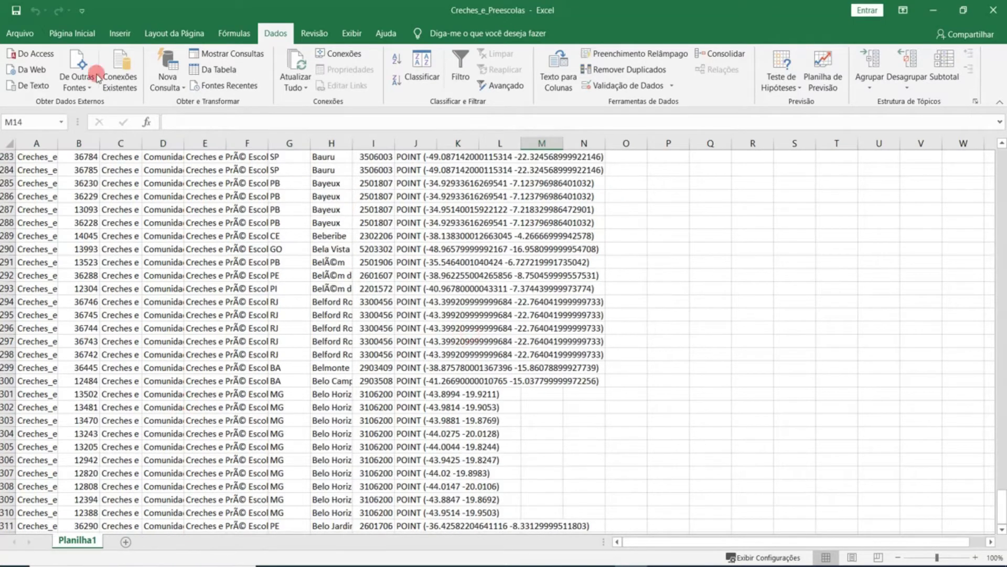
Step: Save the workbook as Creches_e_Preescolas on the desktop in the Excel workbook format (Pasta de Trabalho do Excel)
click(19, 32)
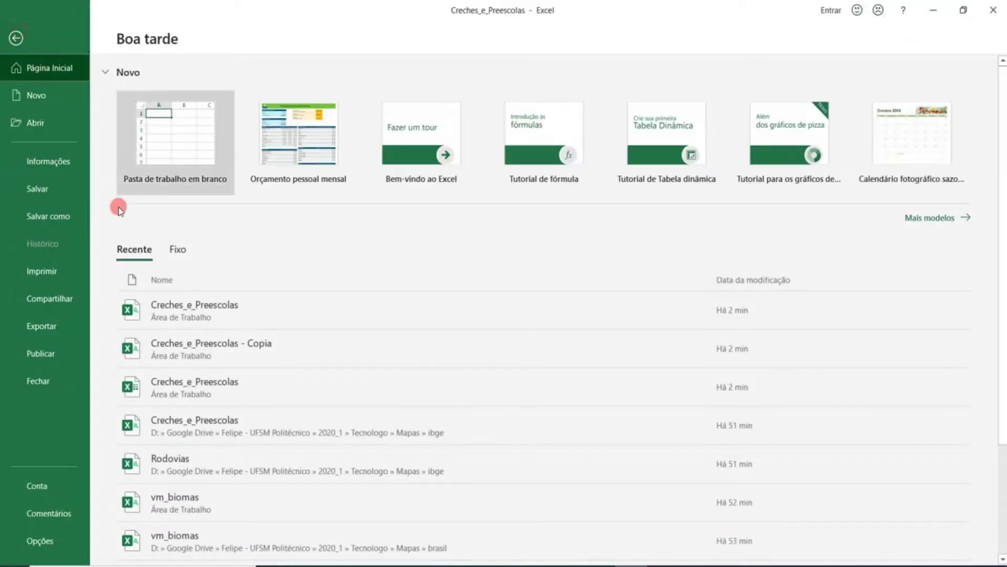
click(52, 221)
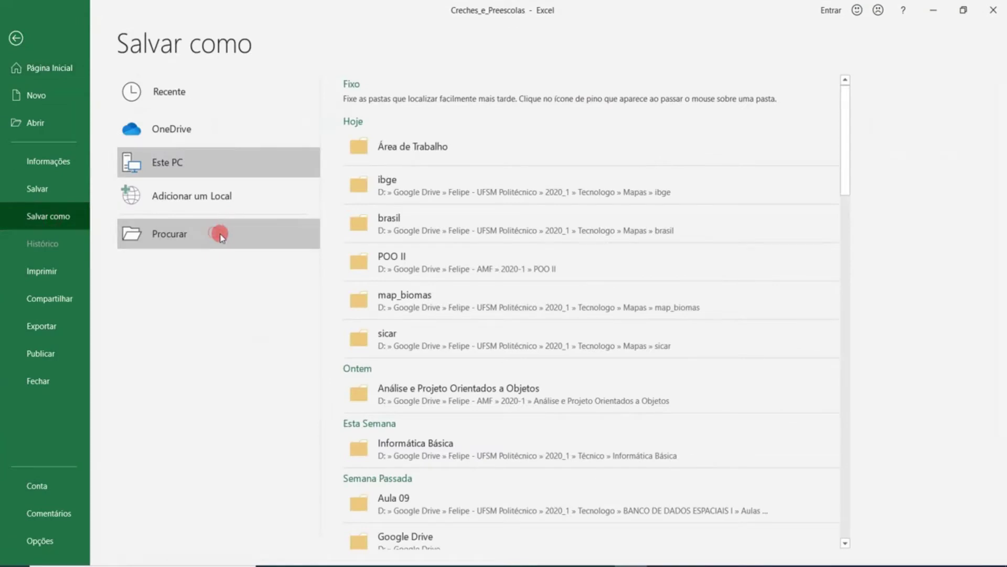
click(220, 235)
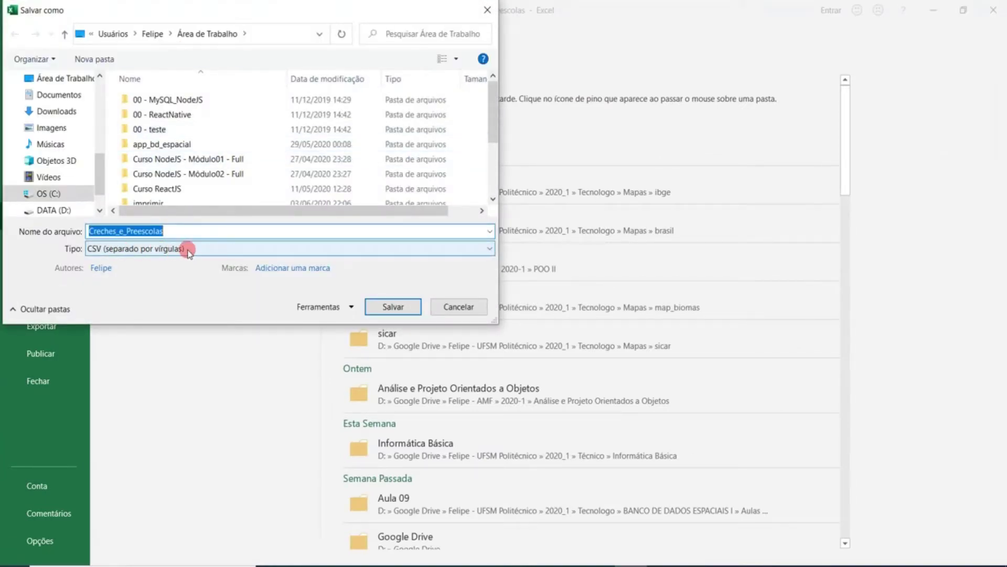
click(189, 250)
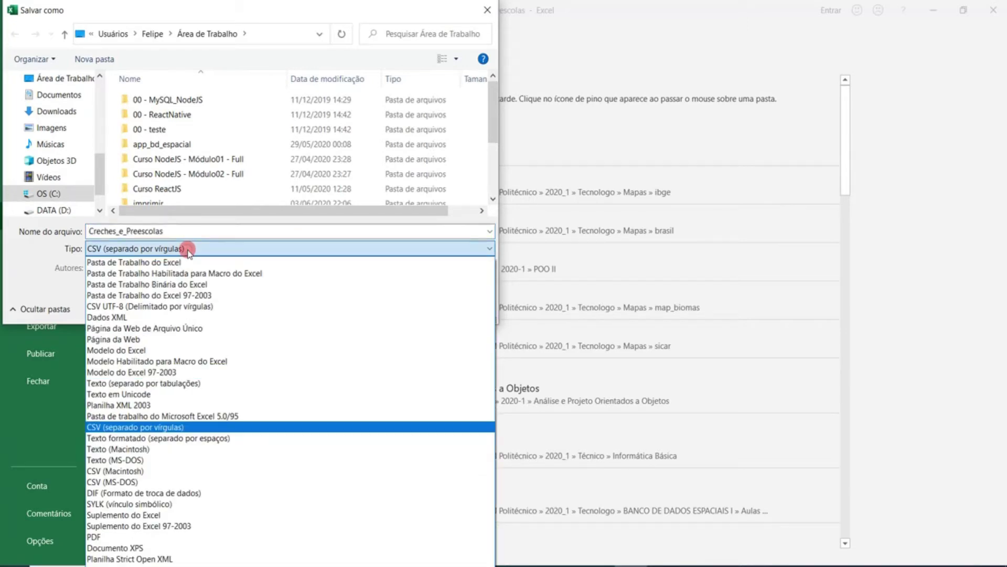
click(196, 261)
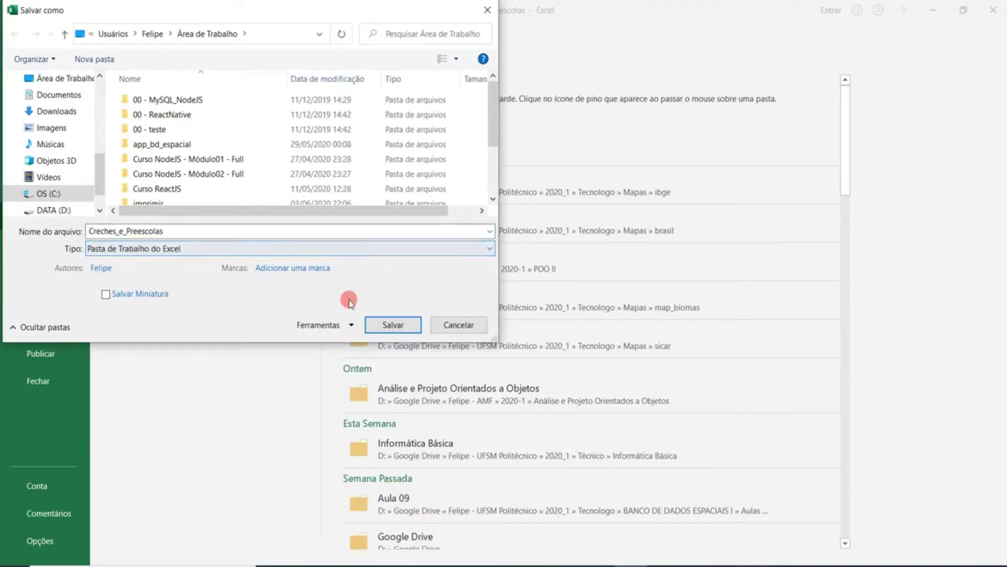
click(381, 327)
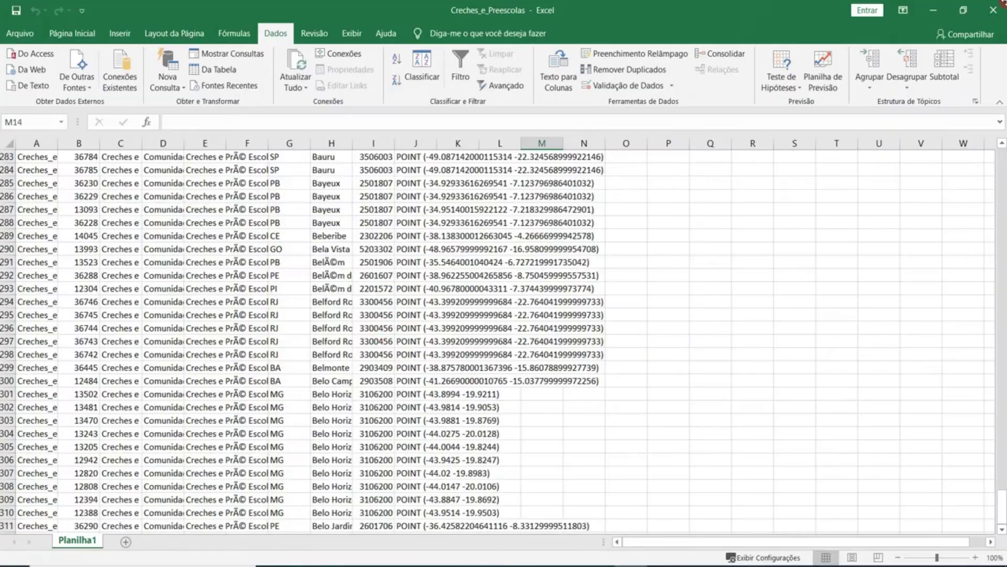
Step: Close the workbook, open the new Creches_e_Preescolas Excel workbook from the desktop, and go to its first rows
click(993, 10)
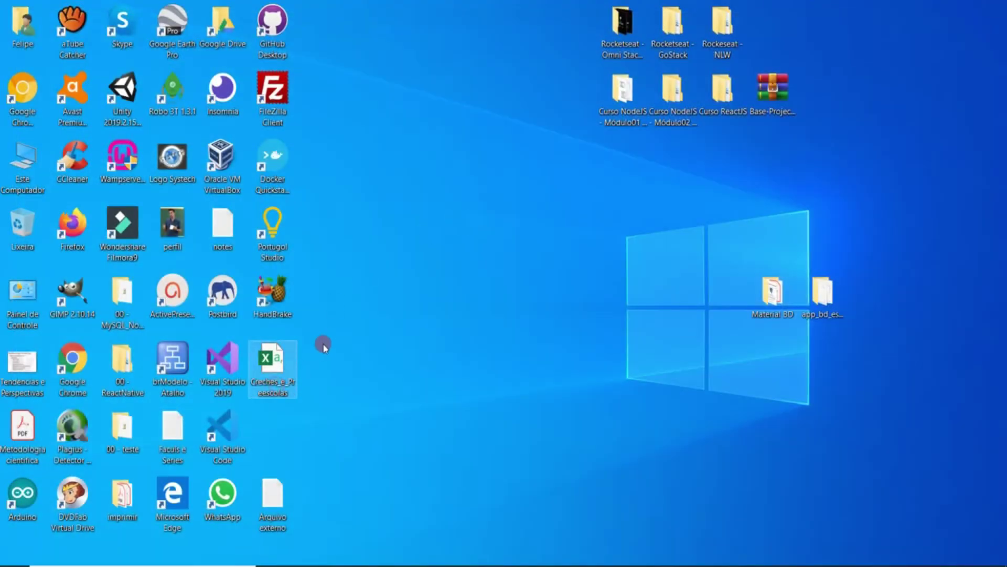
click(275, 440)
double_click(276, 441)
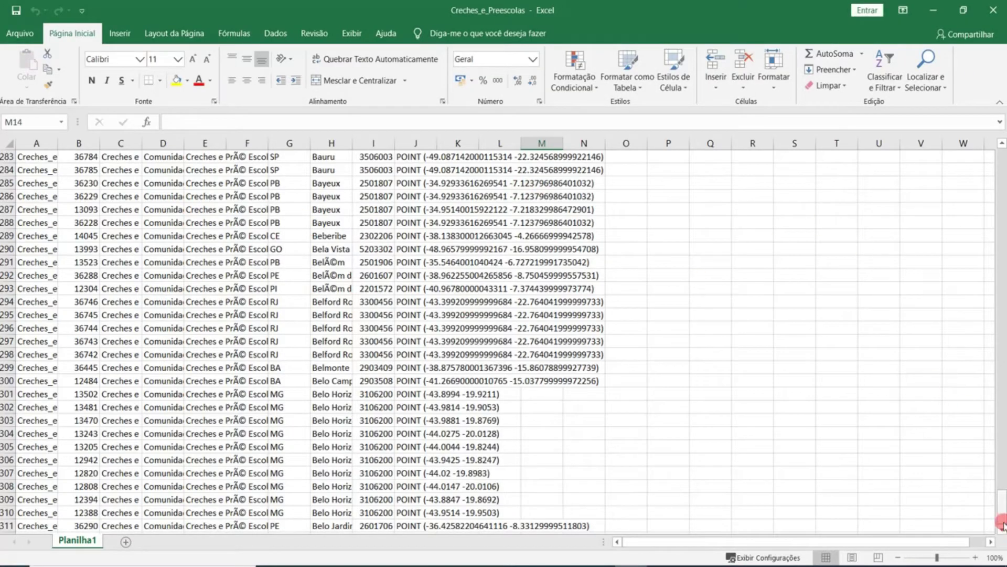
drag(1000, 507, 1002, 135)
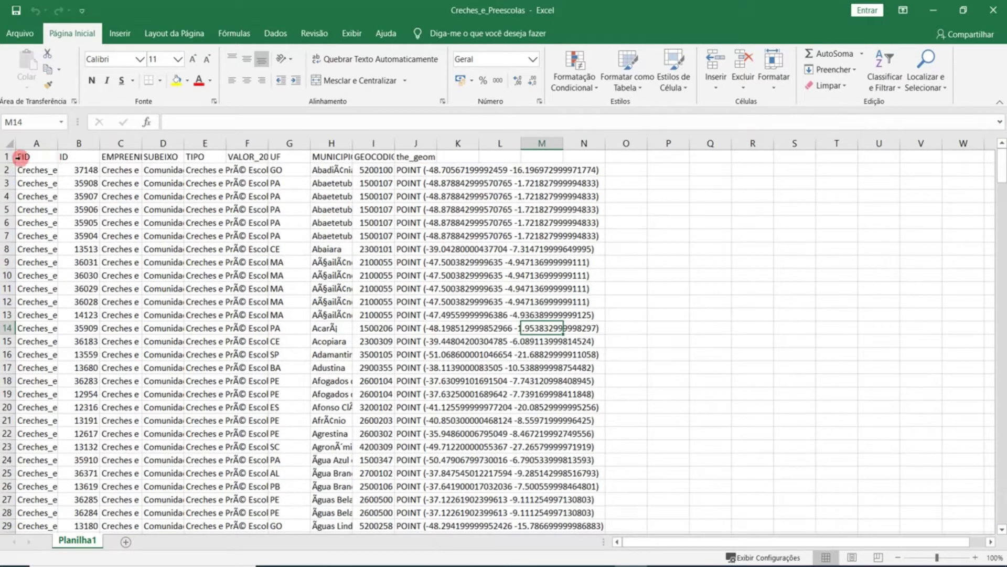
click(143, 173)
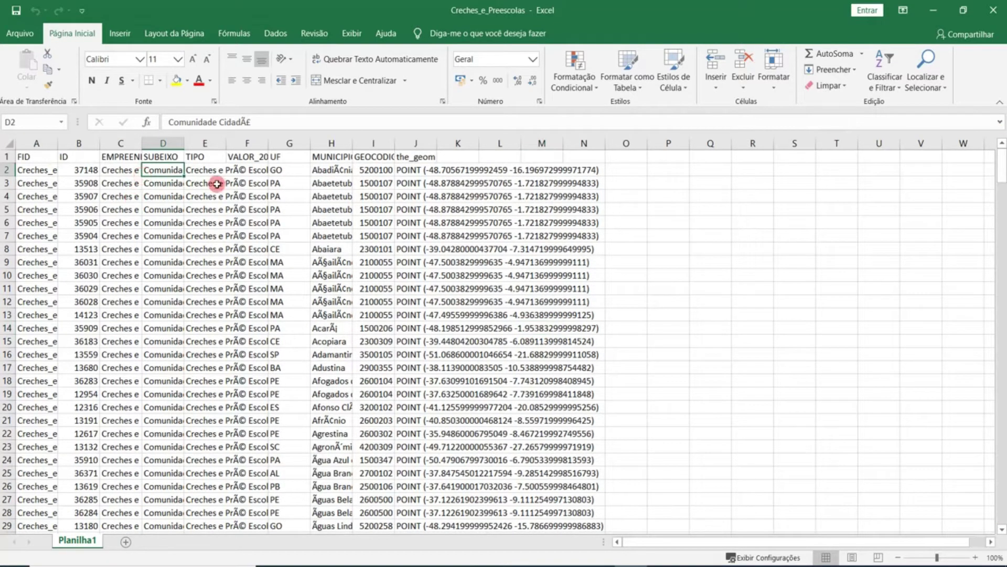
Step: Align all data in A1:J311 to the middle vertically and to the center horizontally
drag(32, 160, 405, 497)
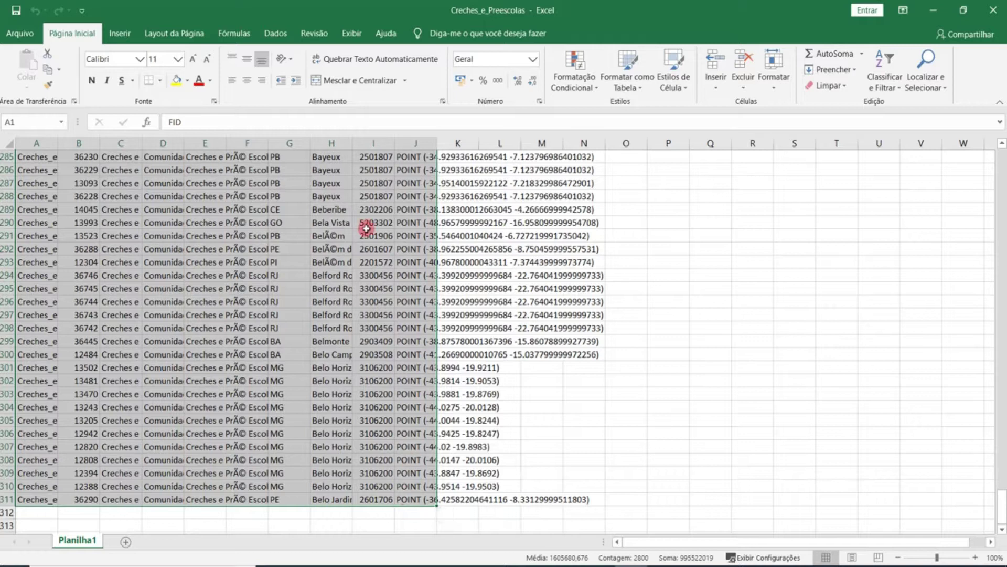
click(249, 62)
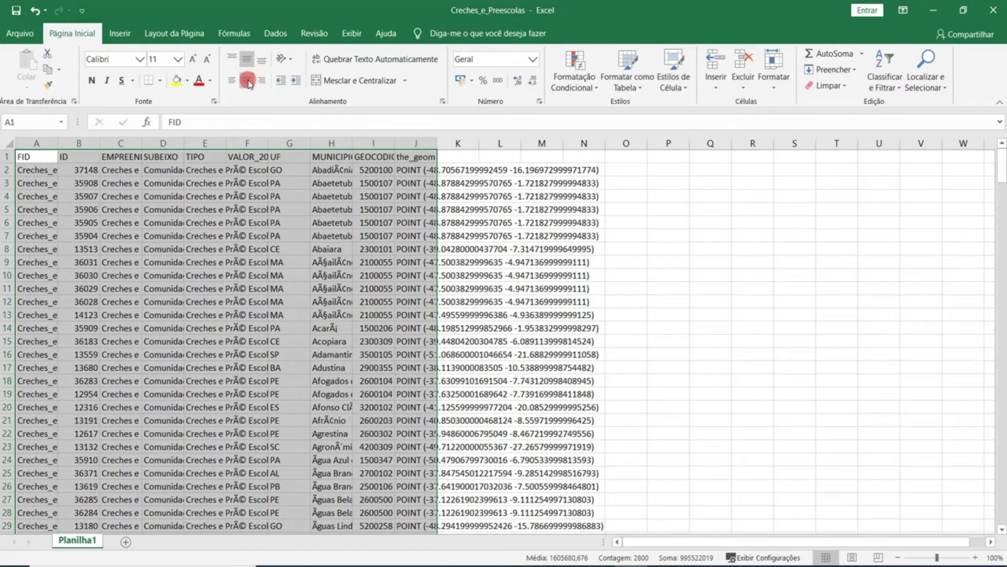
click(248, 80)
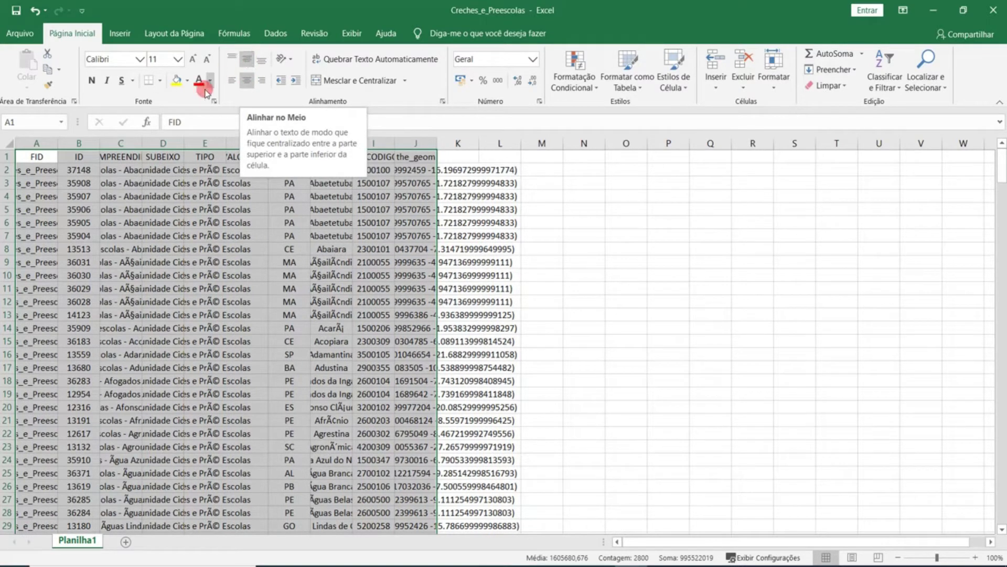
Step: Set the font of A1:J311 to Arial, size 10
click(140, 61)
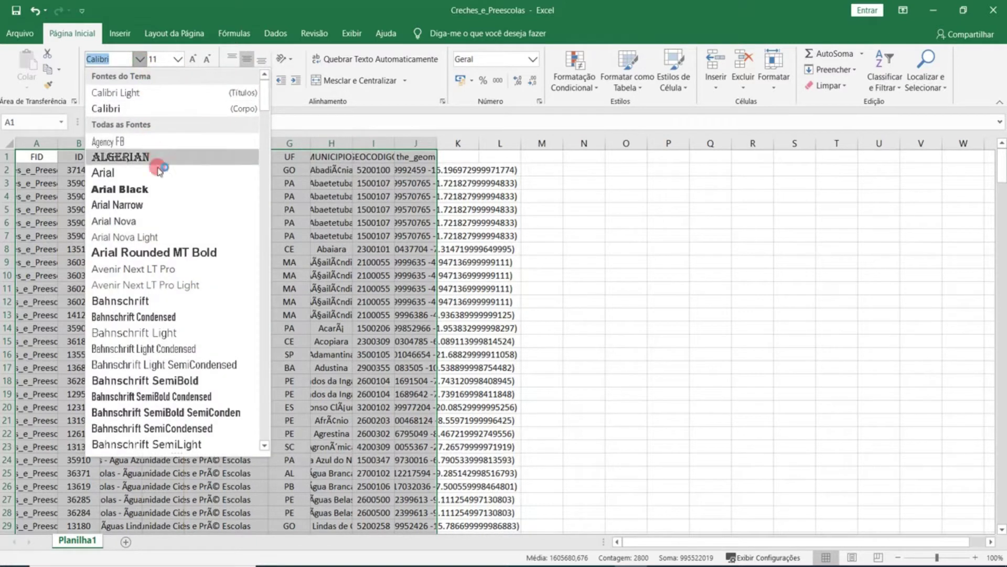
click(158, 174)
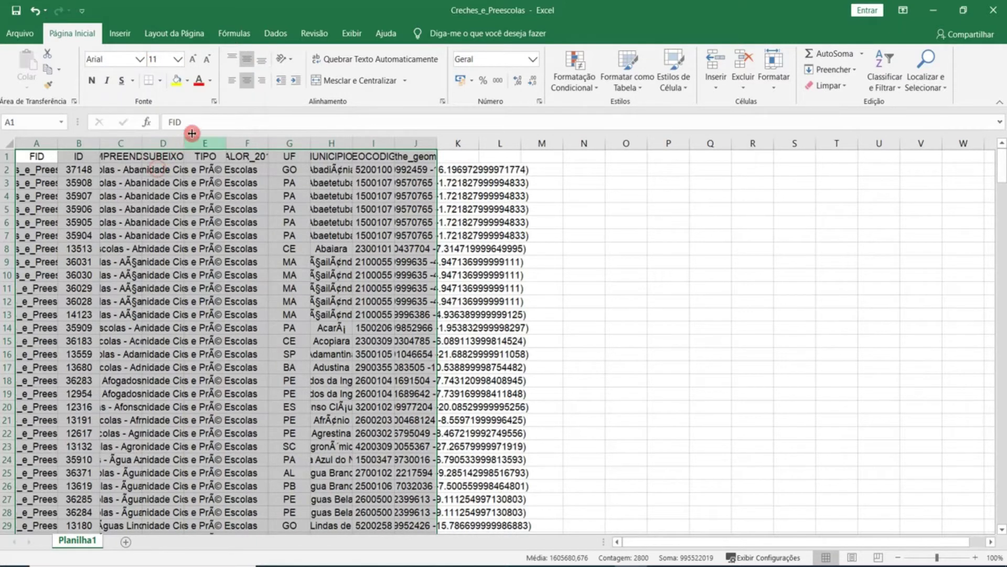
click(178, 61)
click(165, 103)
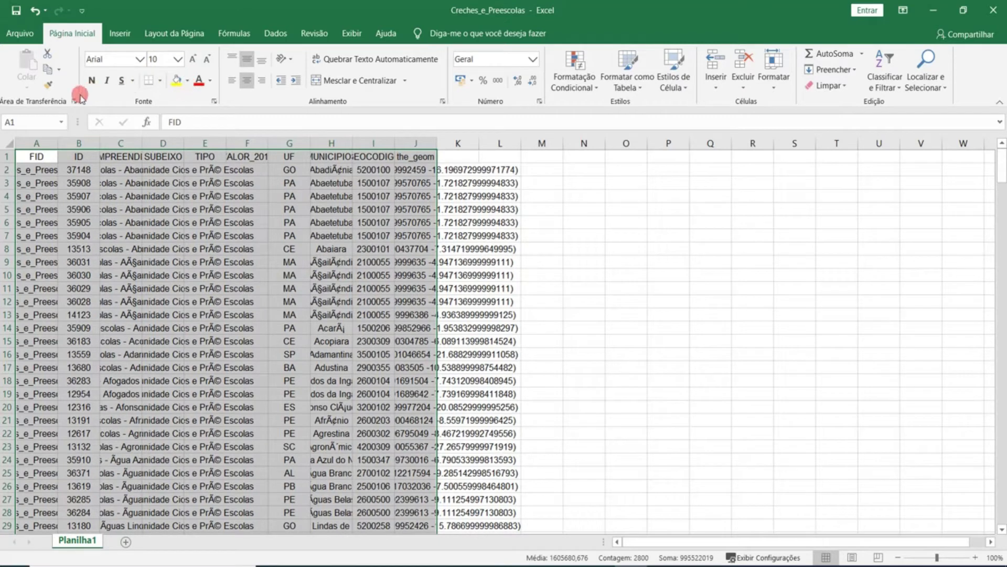
Step: Auto-fit the widths of columns A through J to their contents
double_click(435, 142)
double_click(394, 143)
click(381, 166)
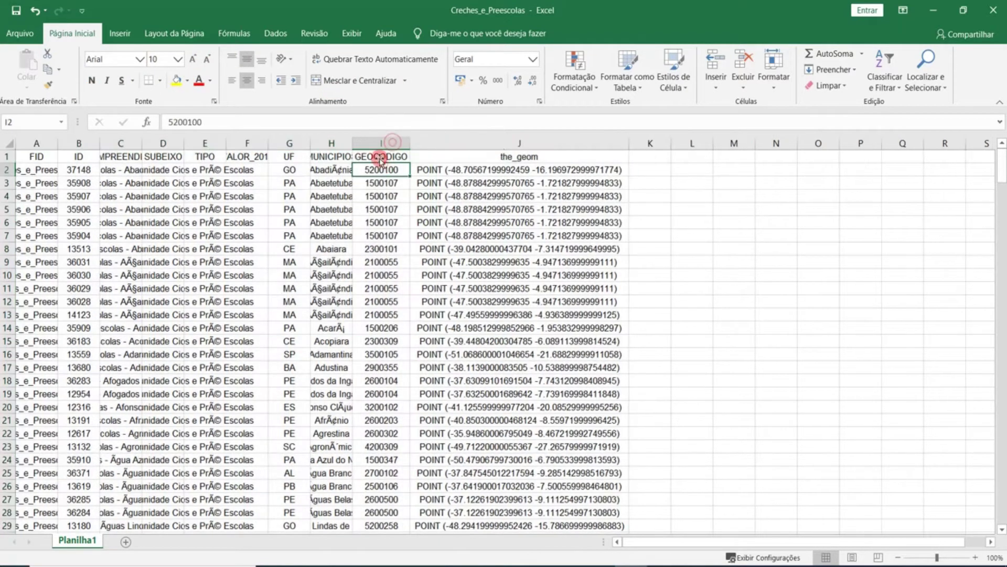
double_click(352, 142)
double_click(310, 143)
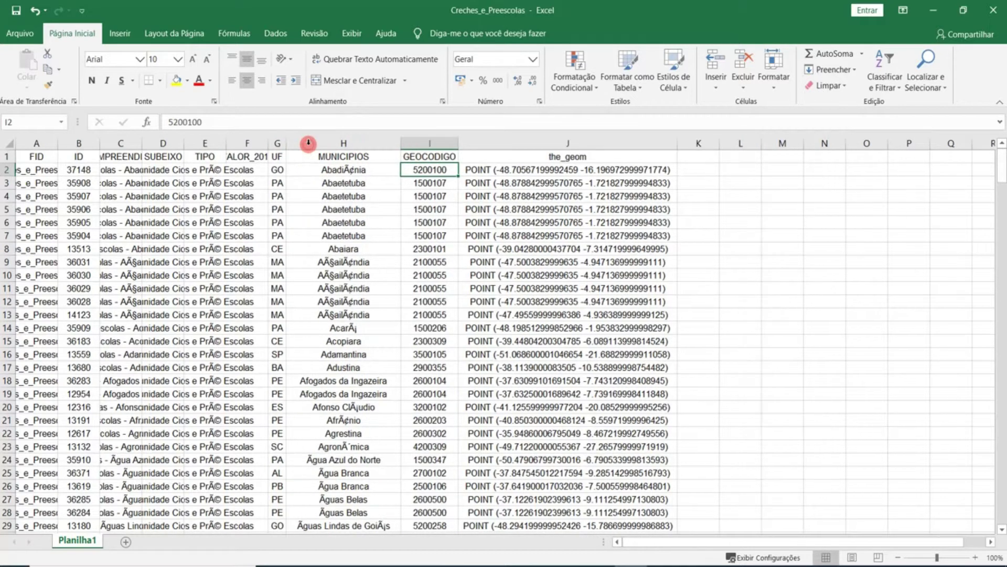
double_click(268, 142)
double_click(227, 143)
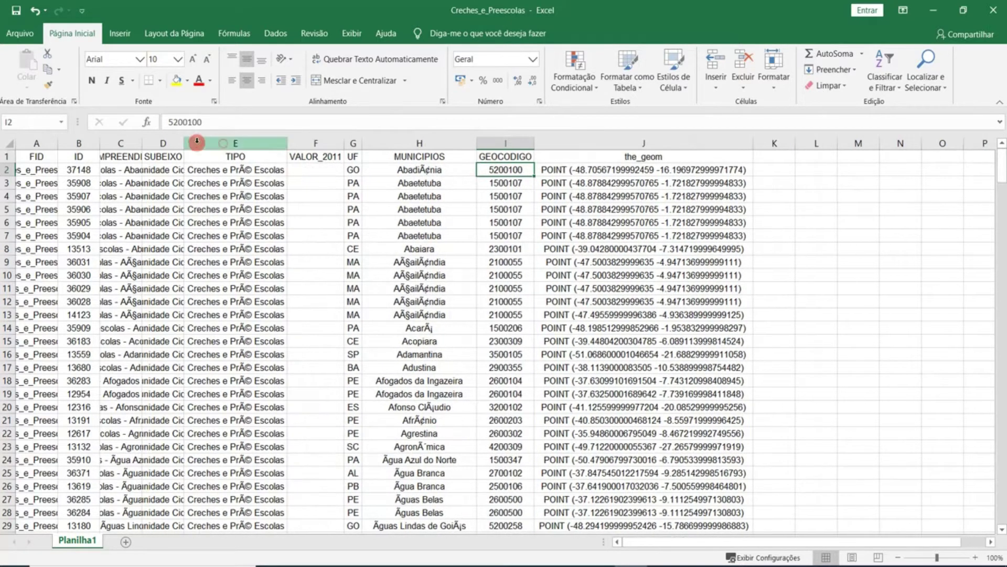
double_click(184, 143)
double_click(142, 143)
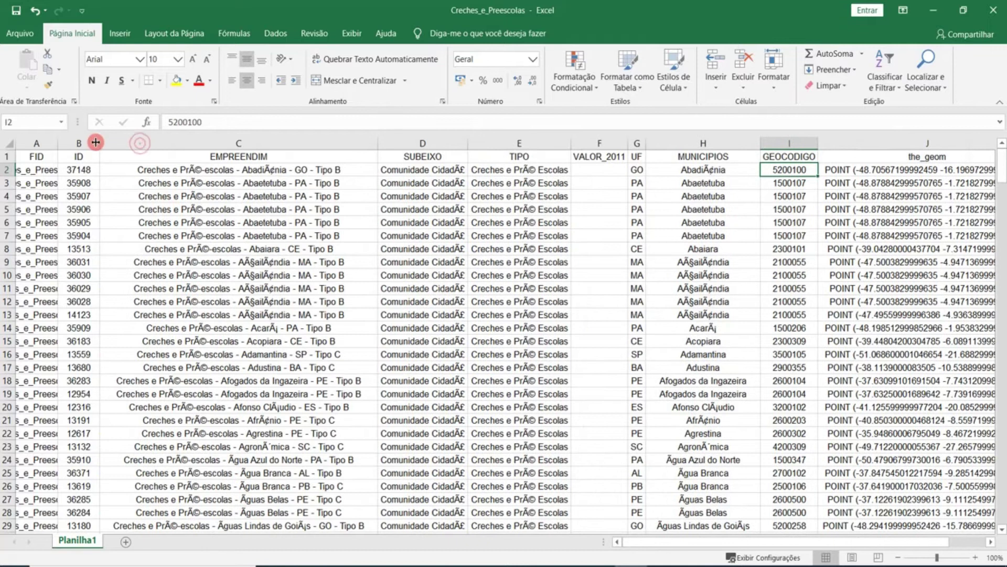
double_click(99, 142)
double_click(58, 142)
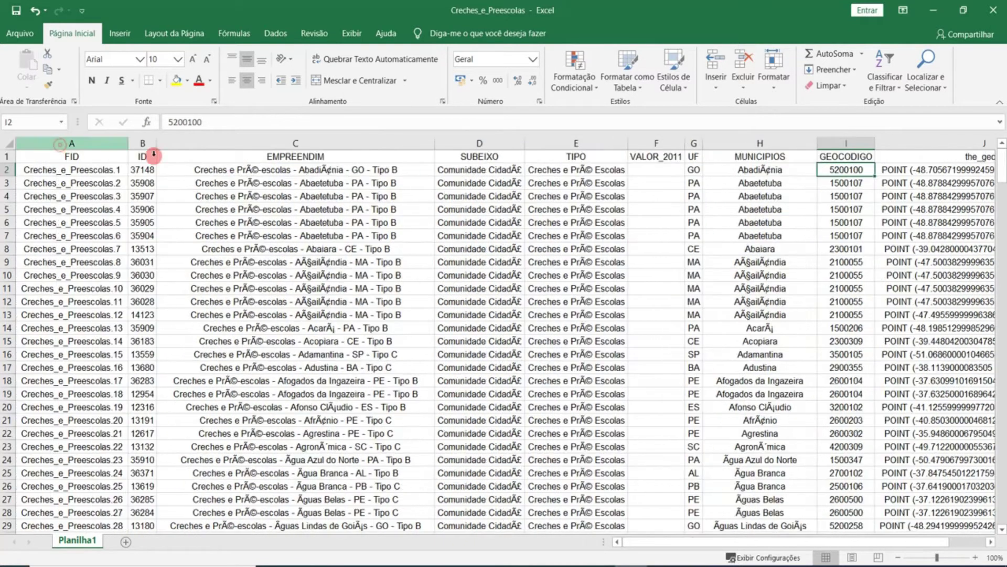
click(346, 187)
Step: Apply all borders (Todas as Bordas) to the cells of the range A1:J311
click(84, 156)
drag(104, 158, 909, 498)
click(160, 80)
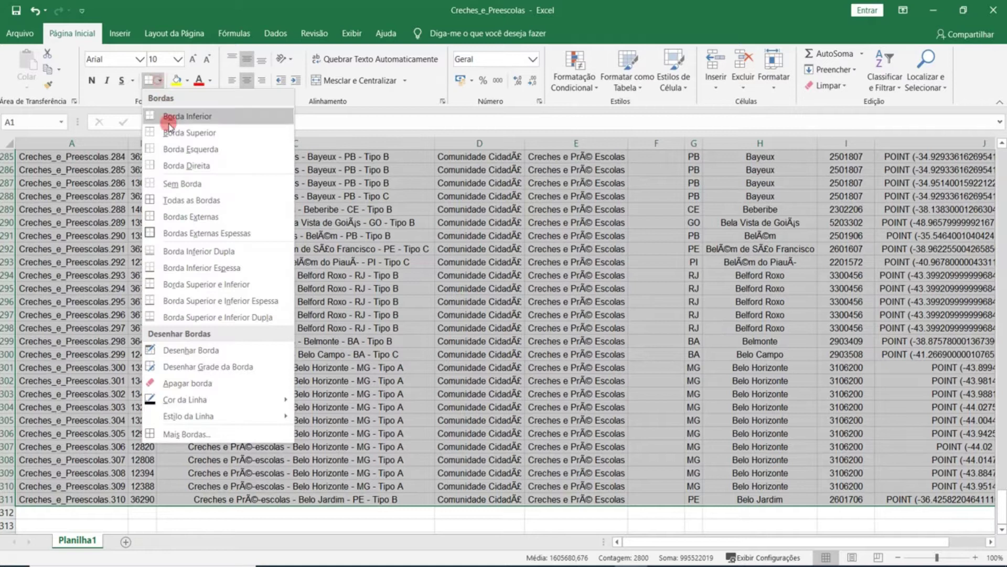
click(231, 200)
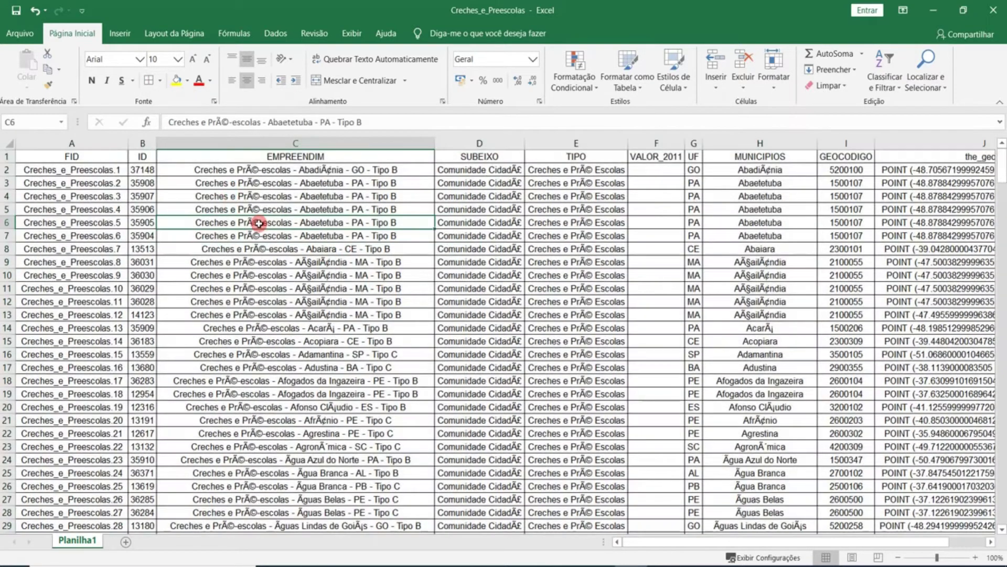
click(259, 223)
Step: Increase the height of header row 1 to roughly twice that of the data rows
click(95, 153)
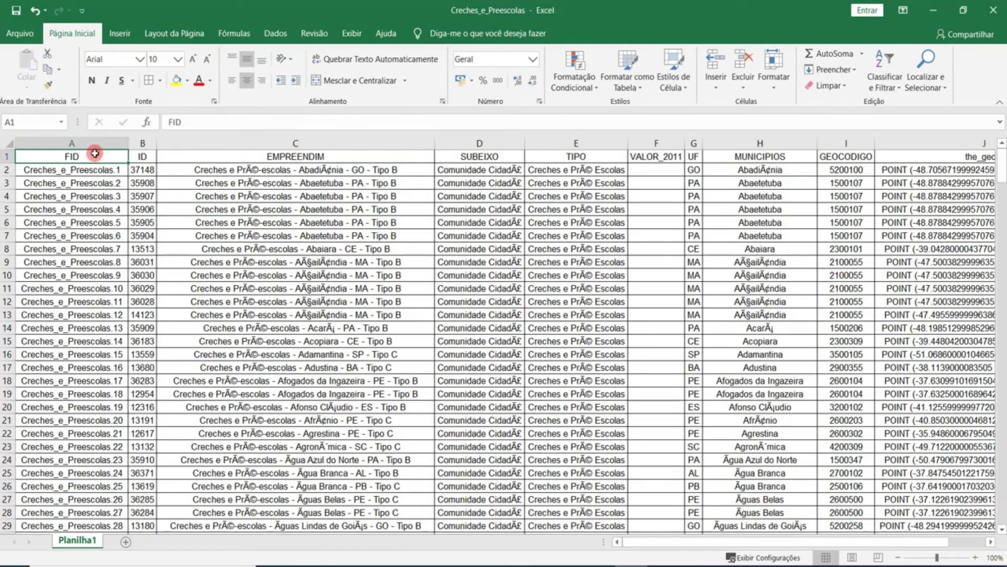
drag(6, 164, 6, 164)
drag(8, 177, 8, 178)
drag(27, 162, 868, 163)
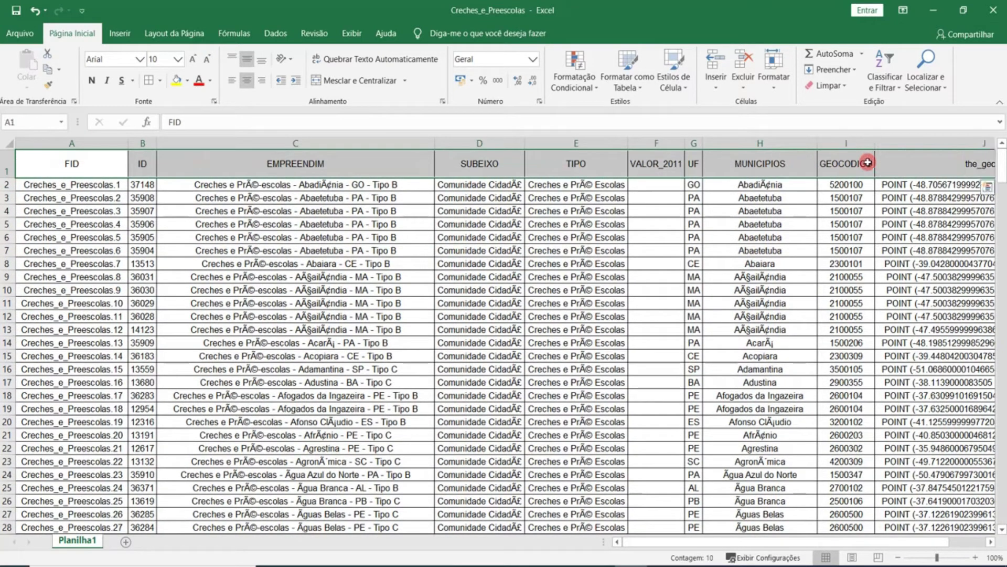
Step: Delete the VALOR_2011, SUBEIXO and TIPO columns from the table
click(681, 164)
right_click(672, 139)
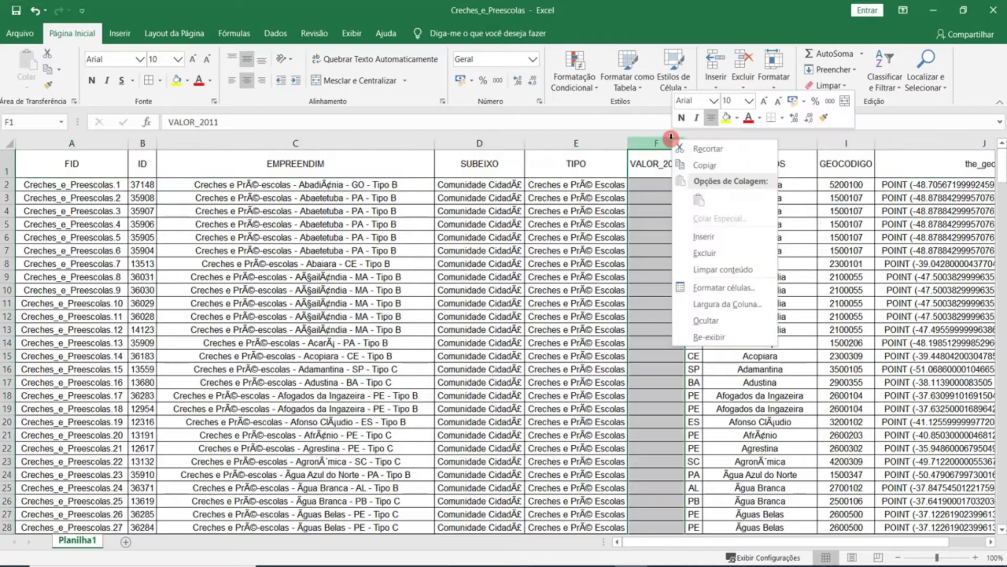
click(705, 253)
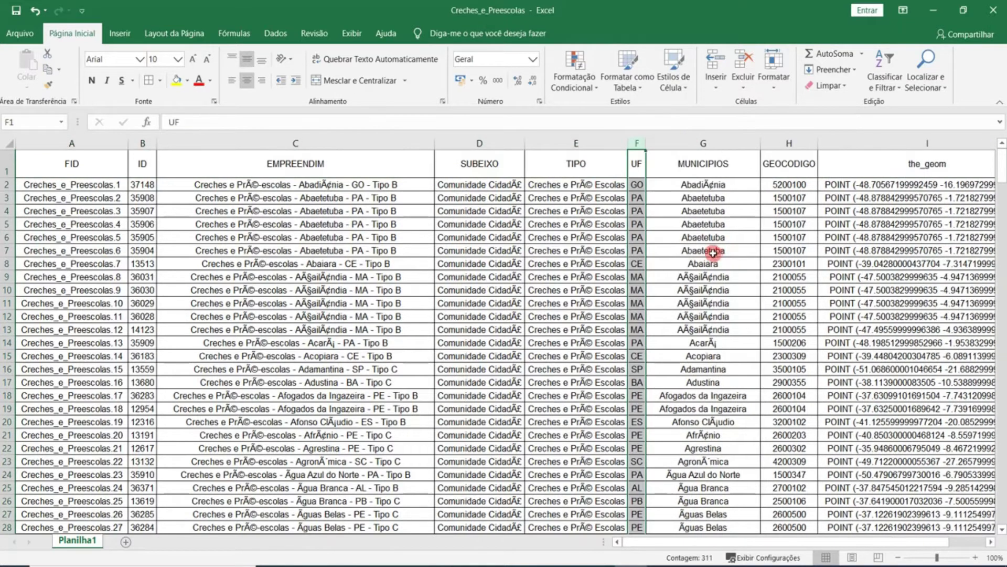
right_click(490, 139)
click(540, 244)
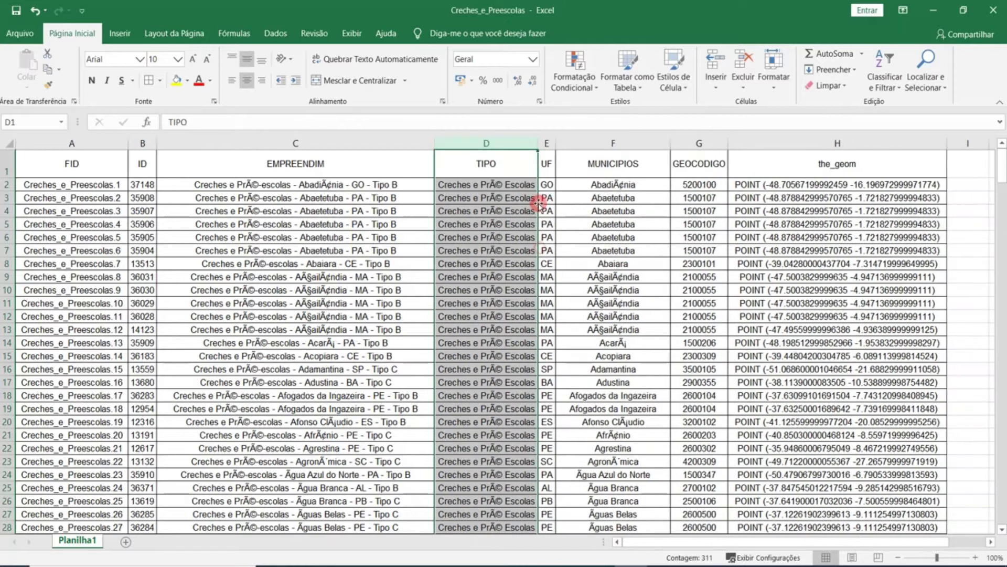
right_click(510, 156)
click(550, 256)
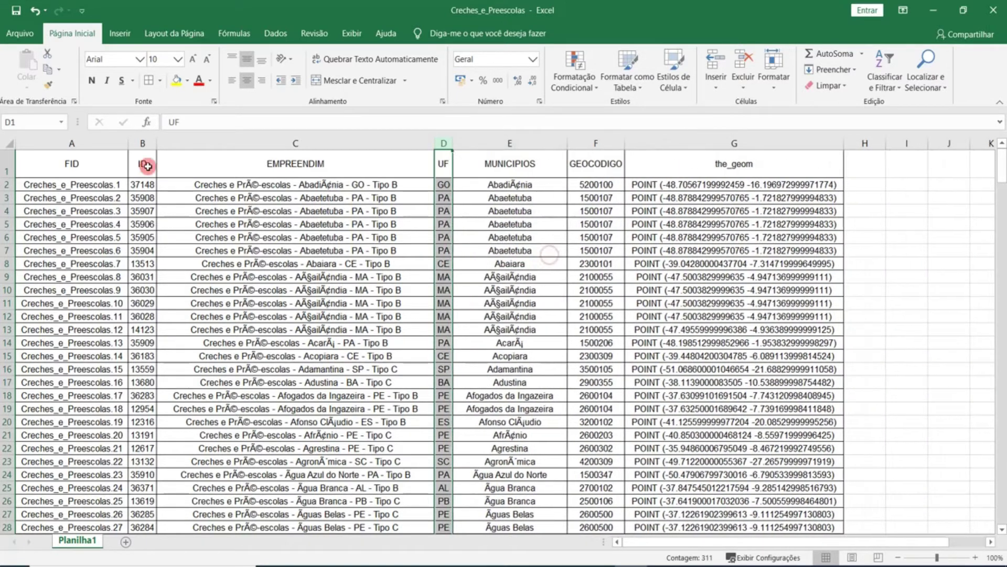
Step: Fill the header cells A1:G1 with grey and make their text bold
drag(665, 163, 99, 160)
click(186, 84)
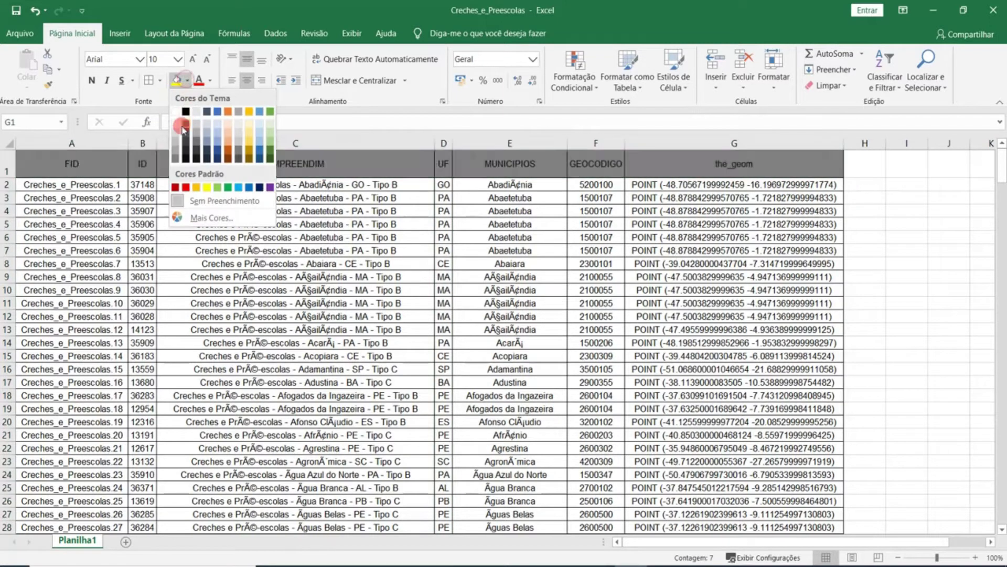
click(174, 143)
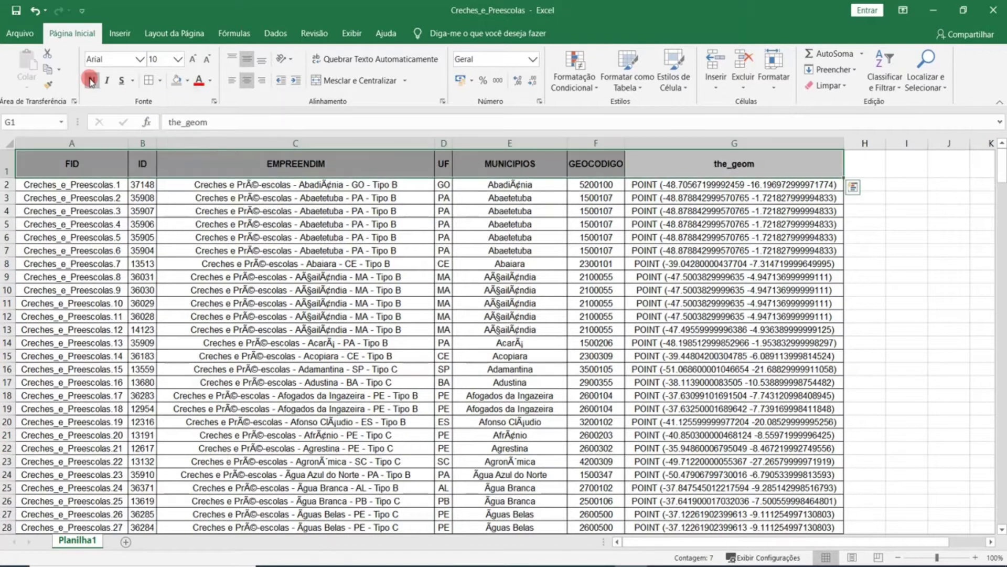
click(655, 280)
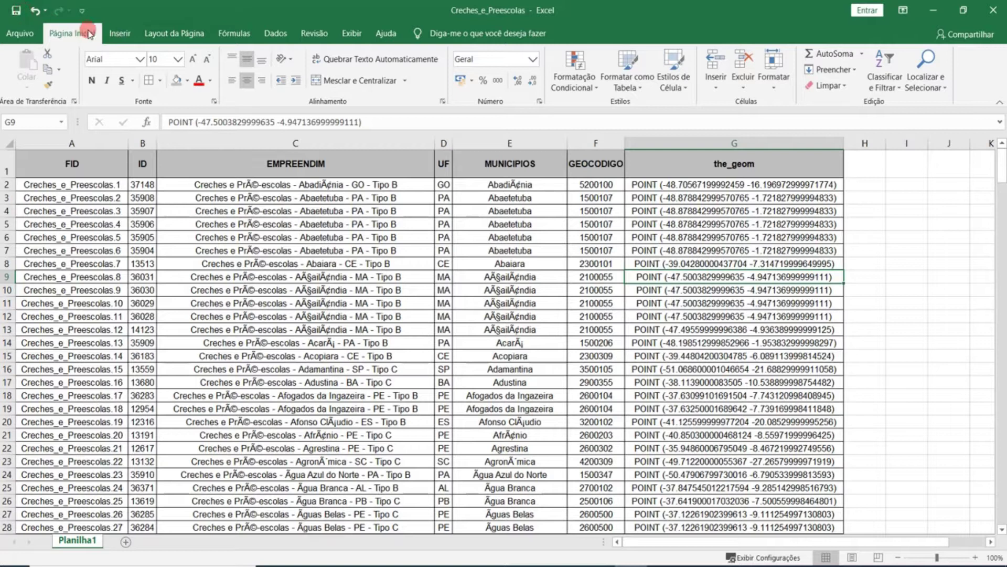
Step: Try the wide (Larga) page margins on the sheet, and set the margins to Normal
click(158, 32)
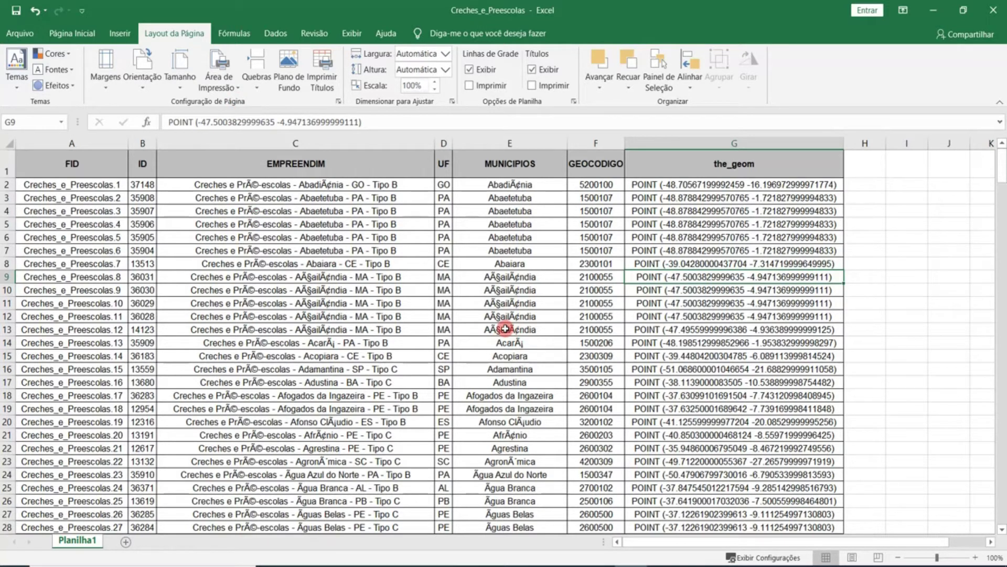
click(112, 85)
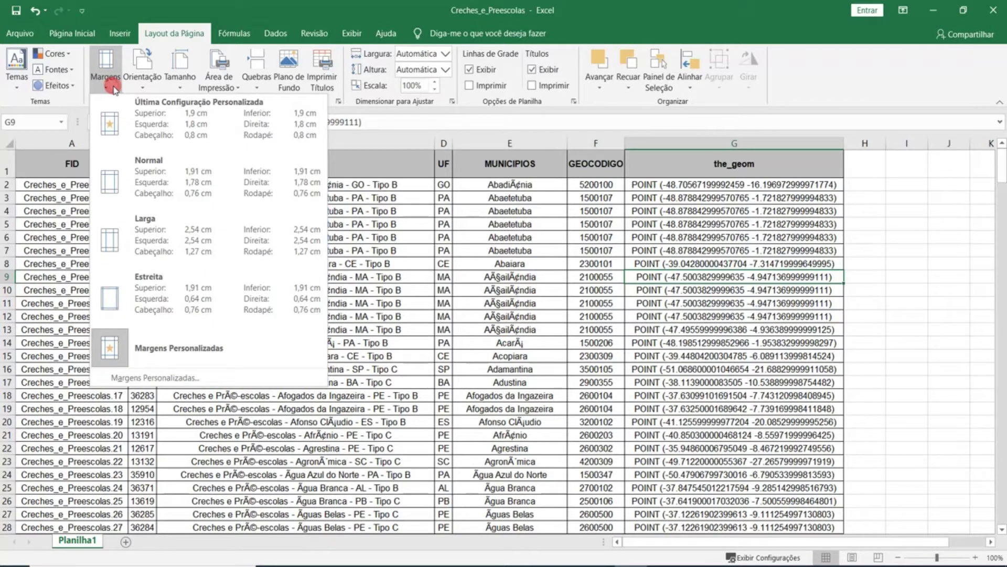
click(228, 222)
click(103, 77)
click(169, 162)
click(542, 300)
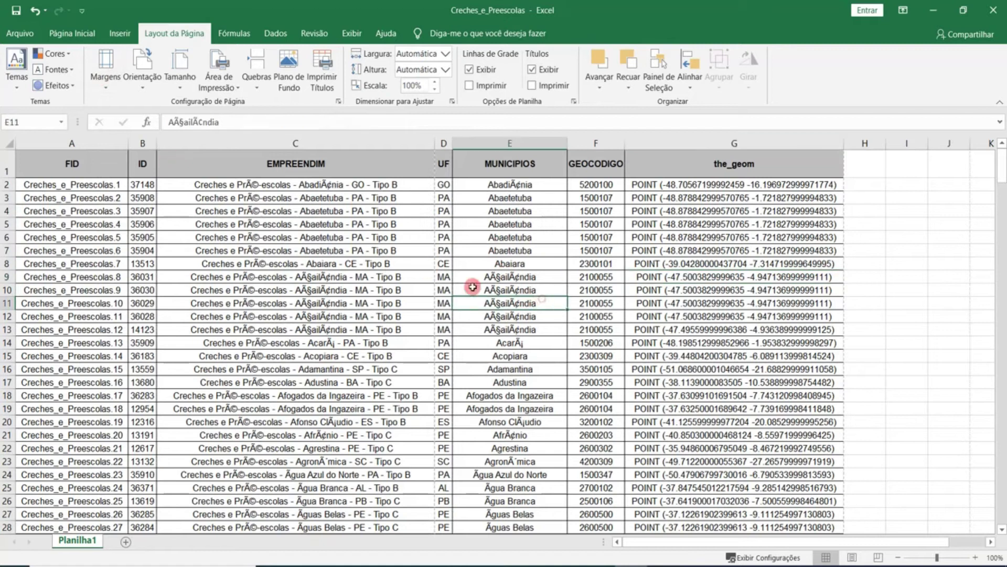
Step: Compare the Larga and Normal page margins on the sheet, and leave the margins set to Larga
click(108, 79)
click(177, 215)
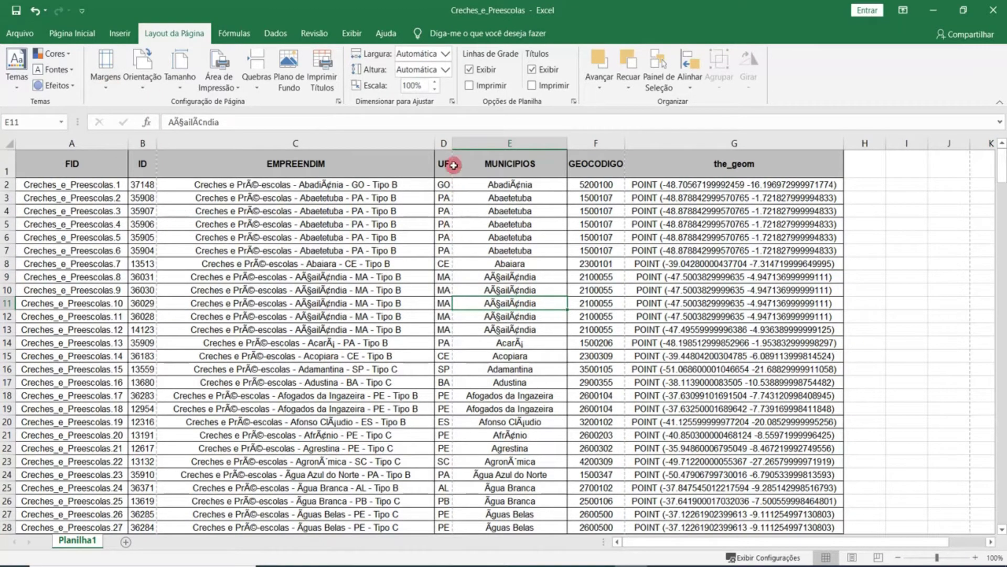
click(107, 82)
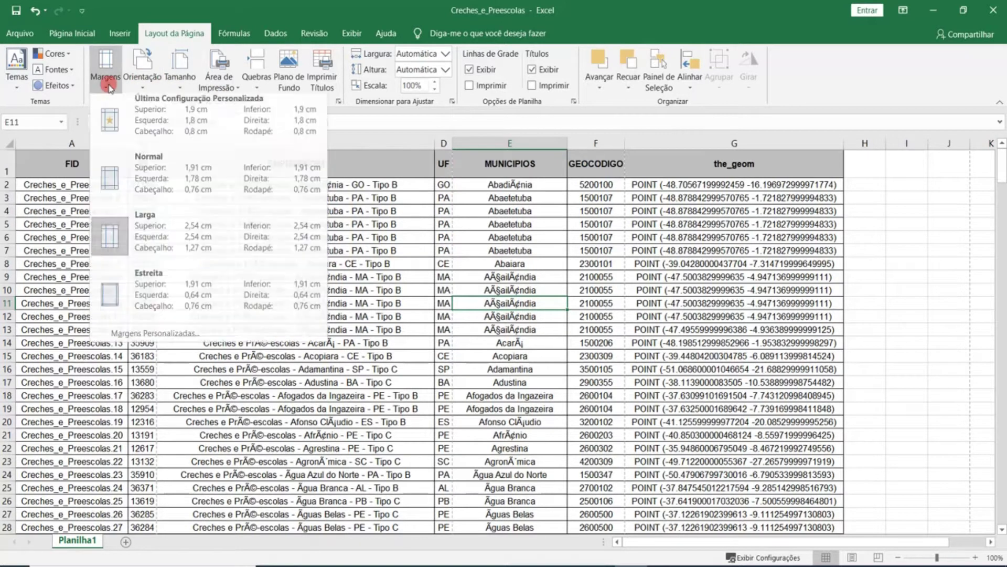
click(177, 153)
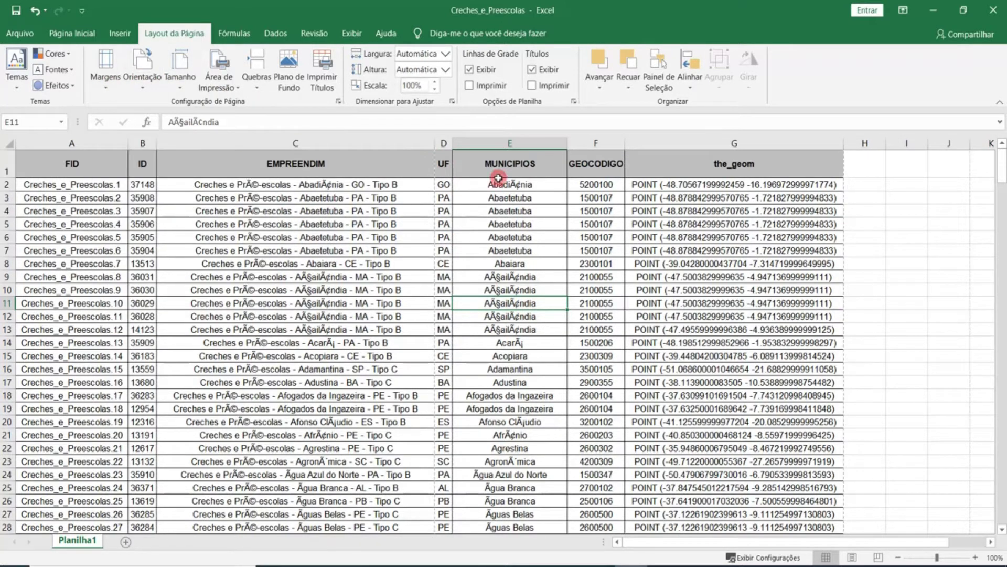
click(94, 85)
click(192, 241)
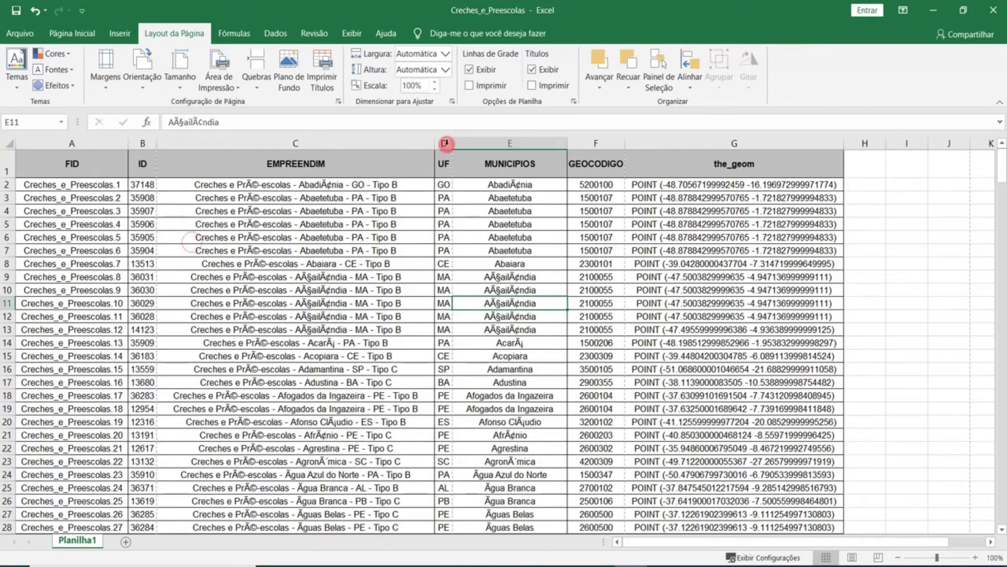
click(658, 225)
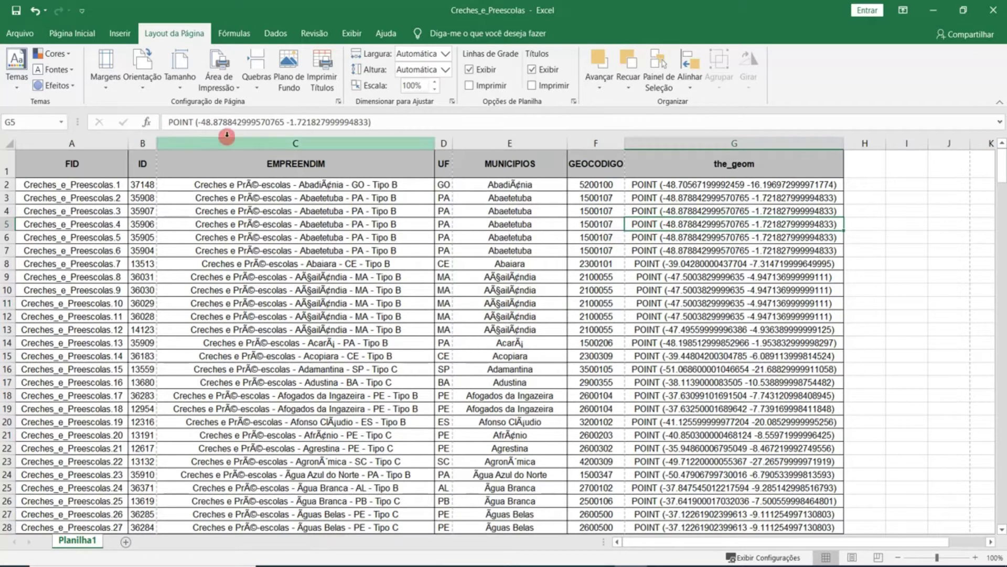
Step: Try the landscape (Paisagem) page orientation on the sheet, check the paper sizes, and return the orientation to portrait
click(140, 76)
click(181, 148)
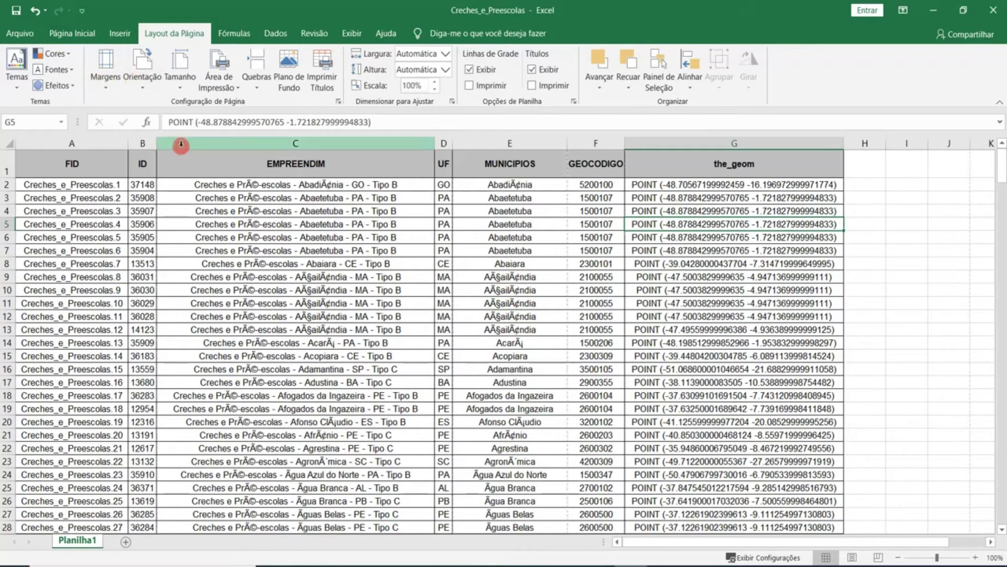
click(511, 236)
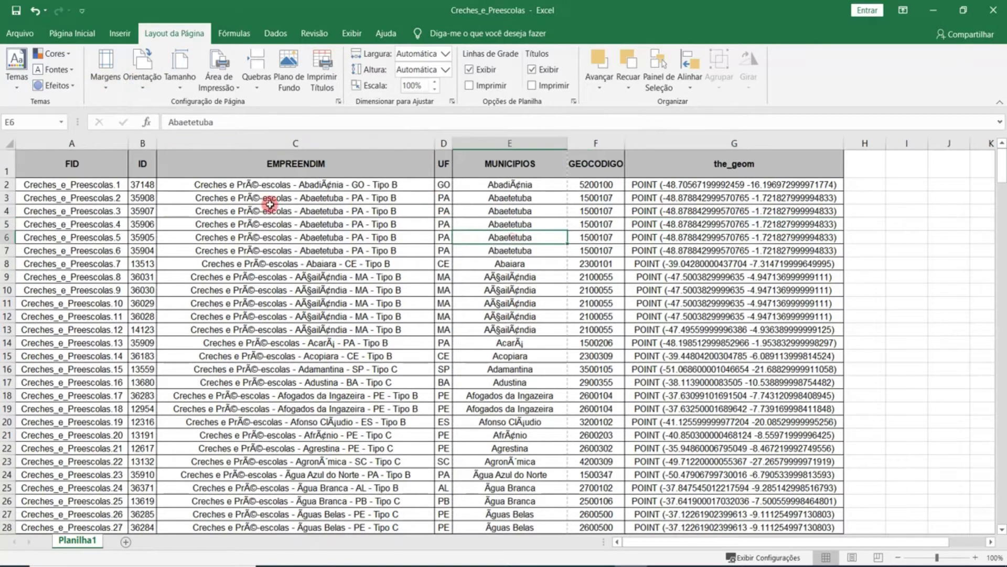
click(180, 74)
click(197, 107)
click(182, 85)
click(131, 78)
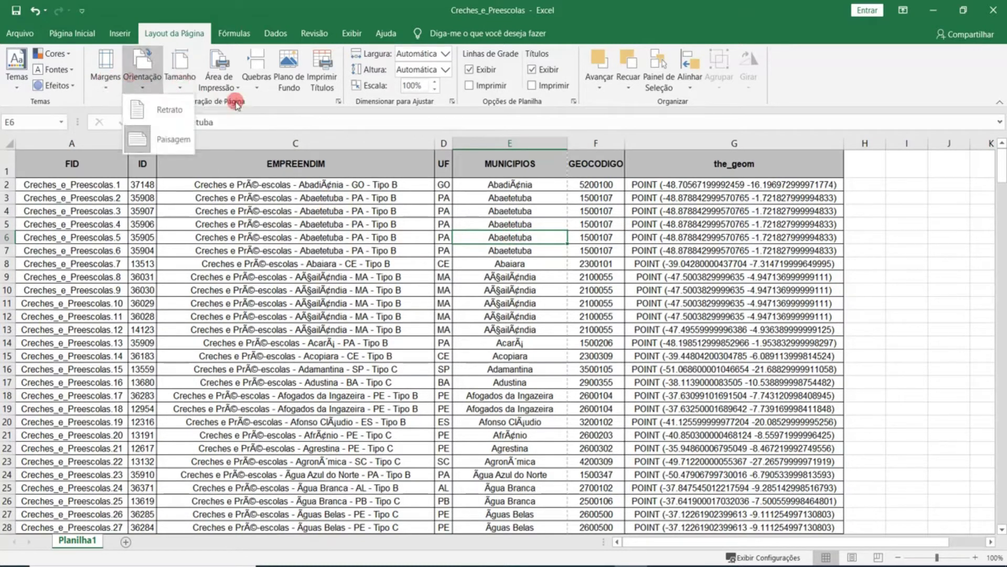
click(168, 139)
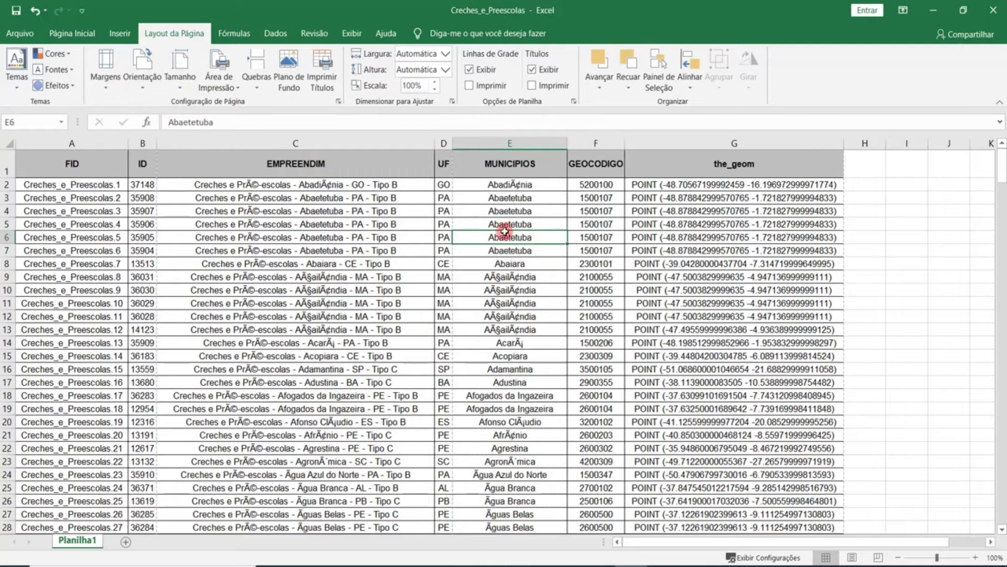
Step: Open the print preview and set the page orientation to landscape (Orientação Paisagem)
click(31, 34)
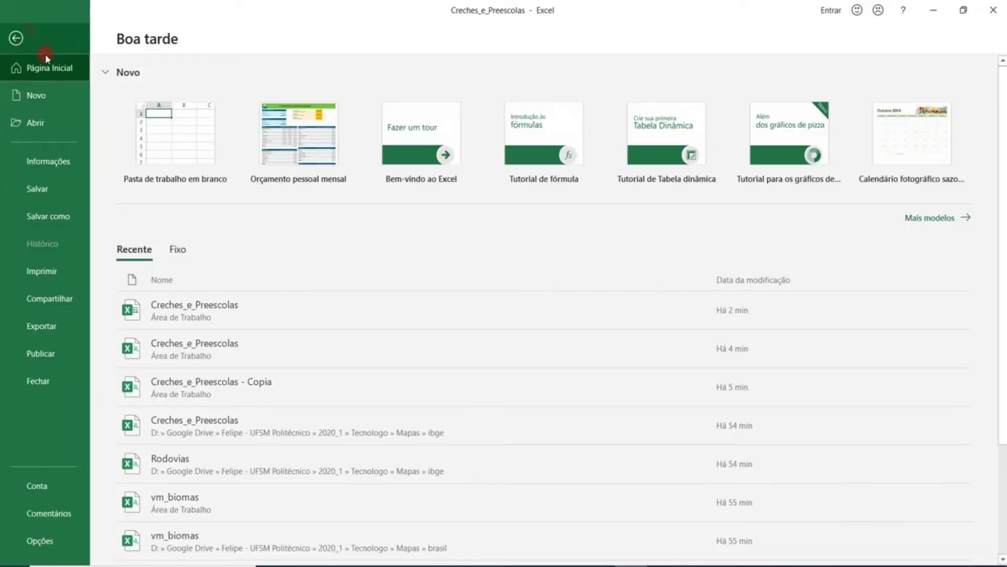
click(61, 269)
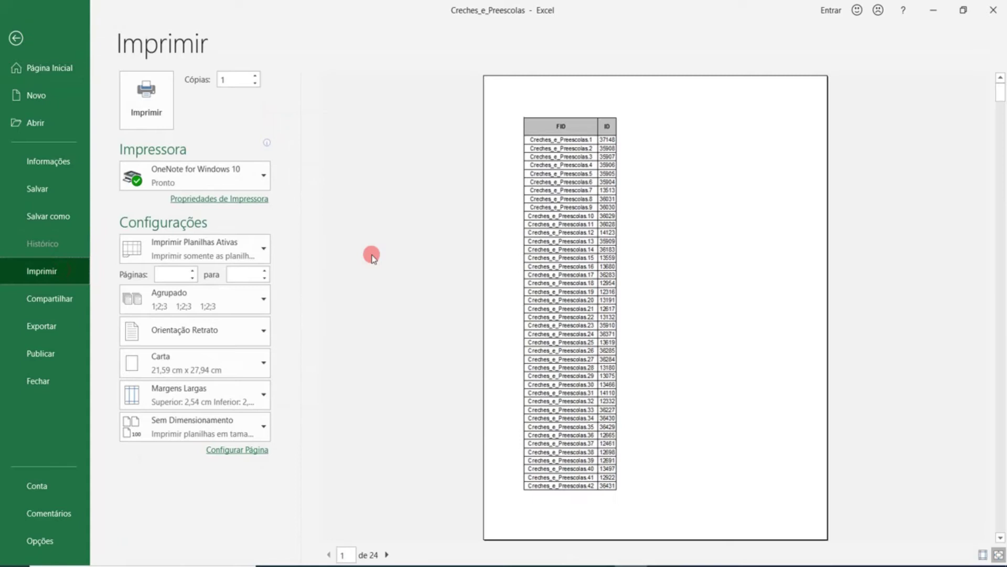
click(255, 323)
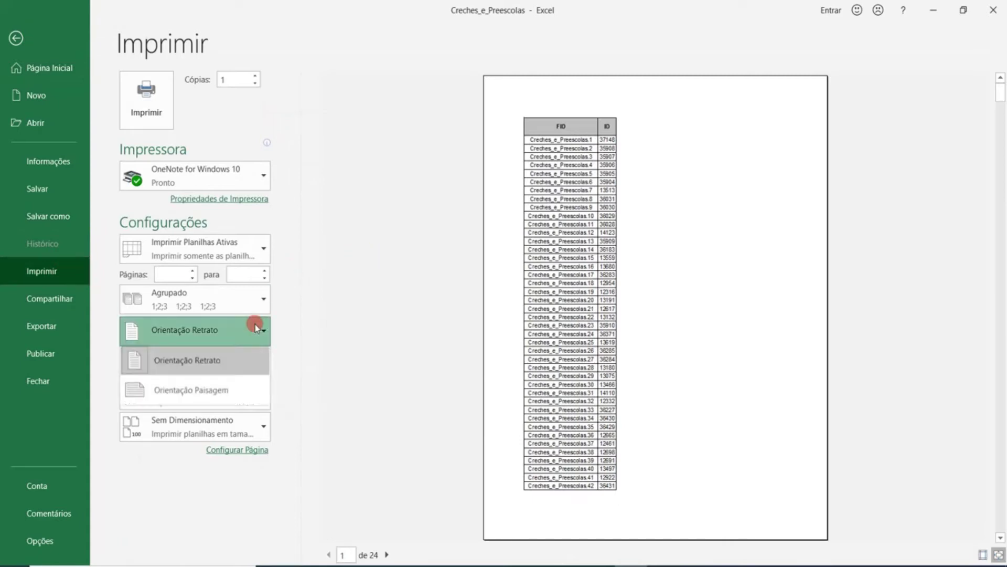
click(245, 393)
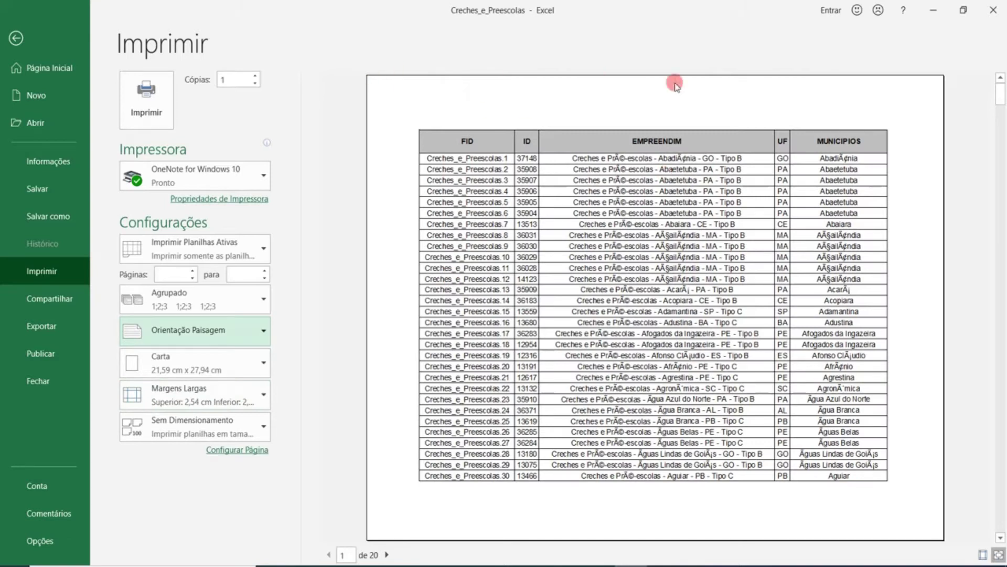
Step: Preview the sheet in Orientação Retrato for comparison and switch it back to Orientação Paisagem
click(206, 326)
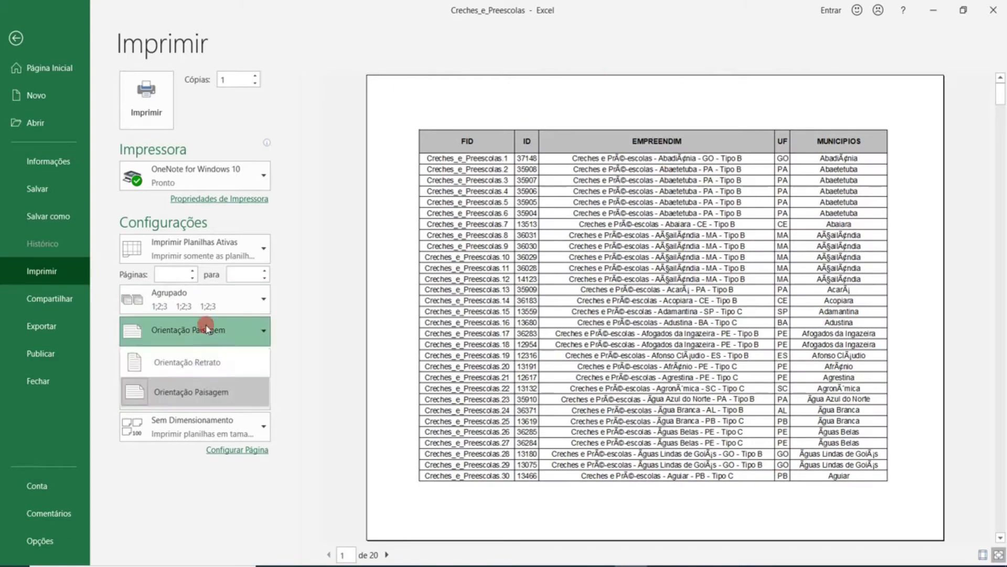
click(208, 361)
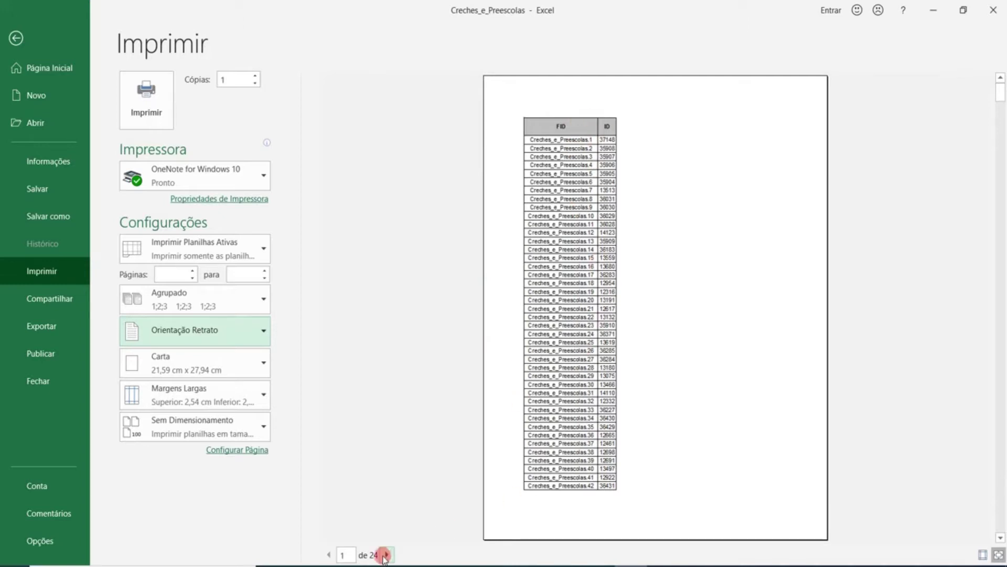
click(234, 329)
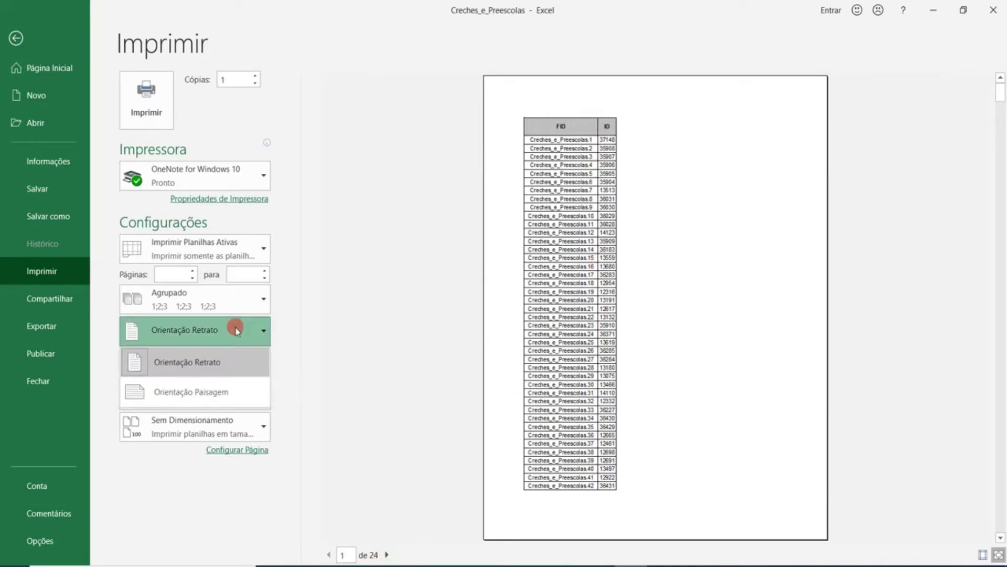
click(235, 388)
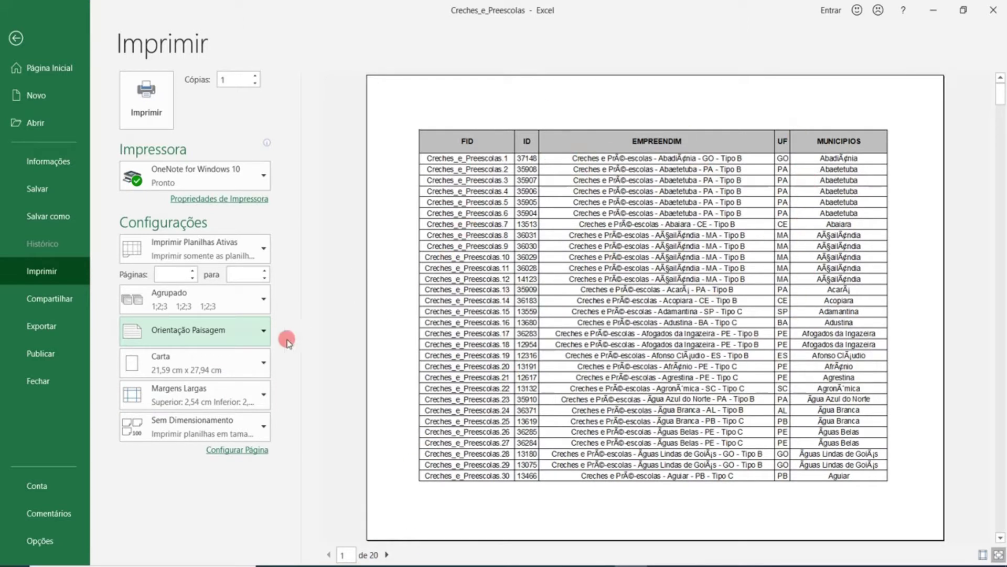
Step: Set the paper size for printing to A4, 21 cm x 29,7 cm
click(251, 367)
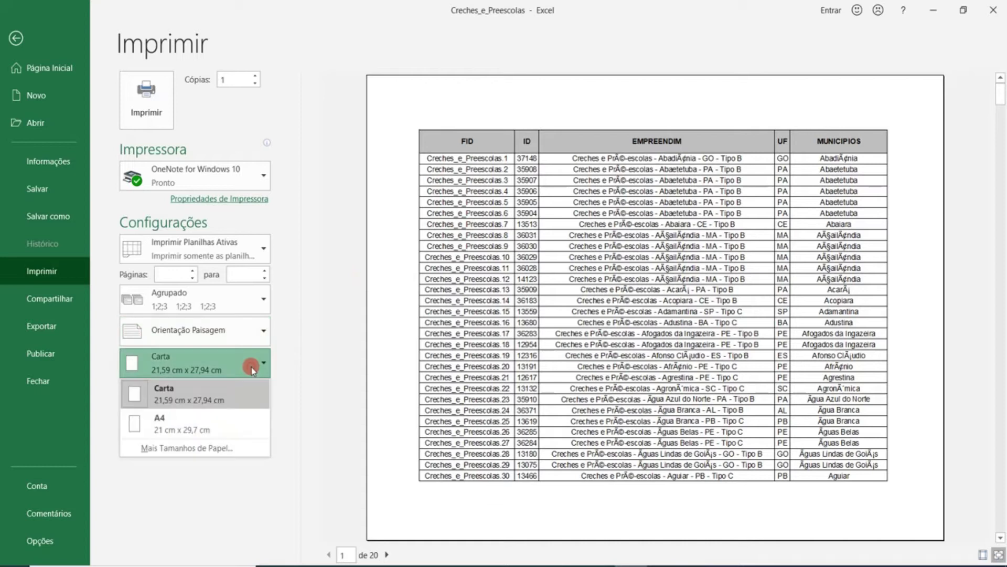
click(247, 418)
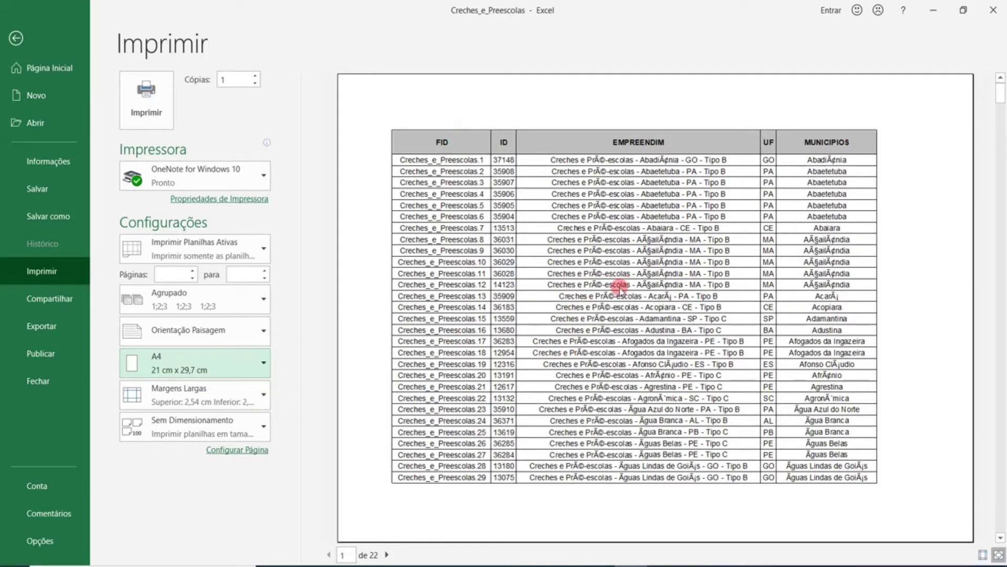
Step: Try the Normal, Larga and Estreita margin presets in the print preview
click(262, 398)
click(264, 190)
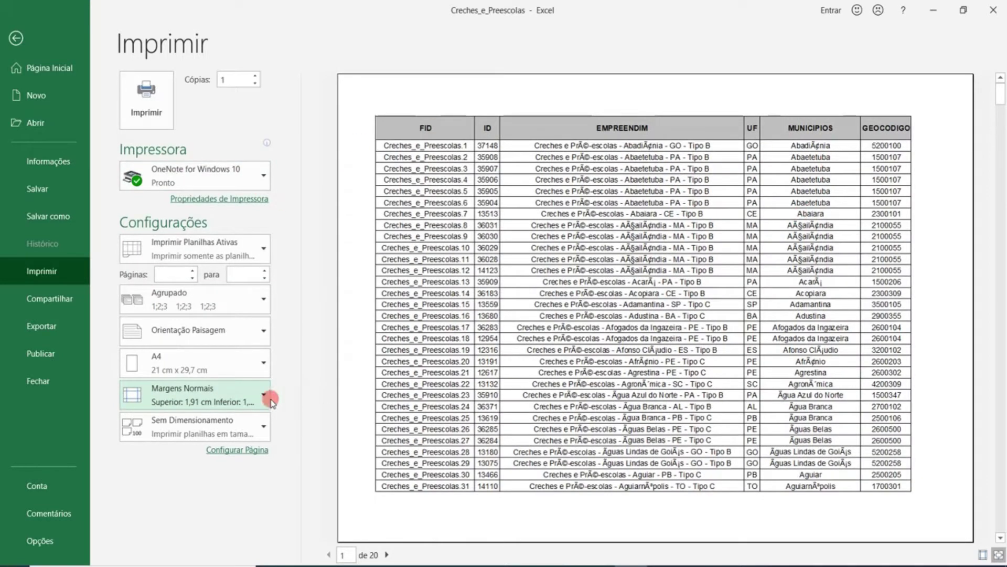
click(245, 394)
click(262, 281)
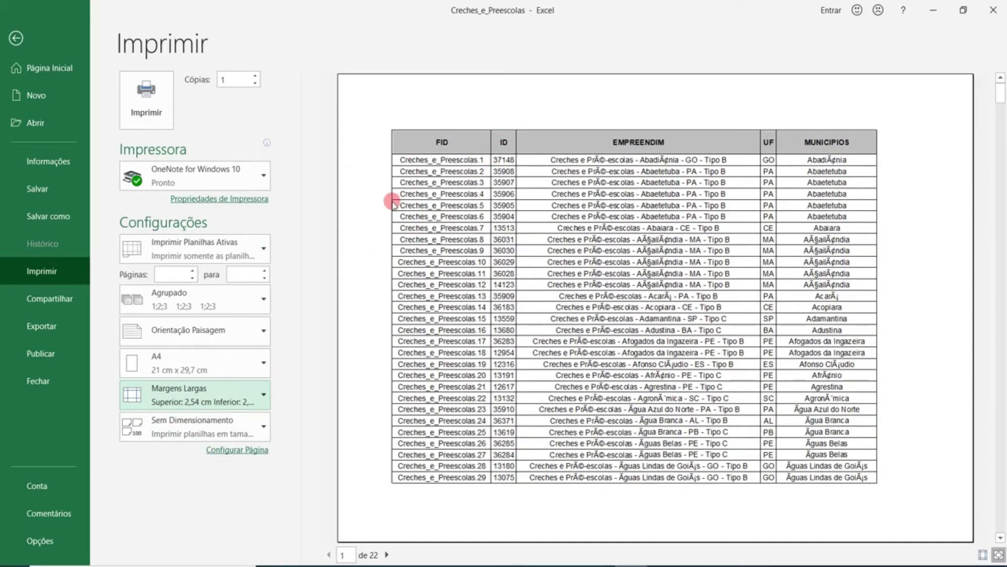
click(244, 395)
click(241, 331)
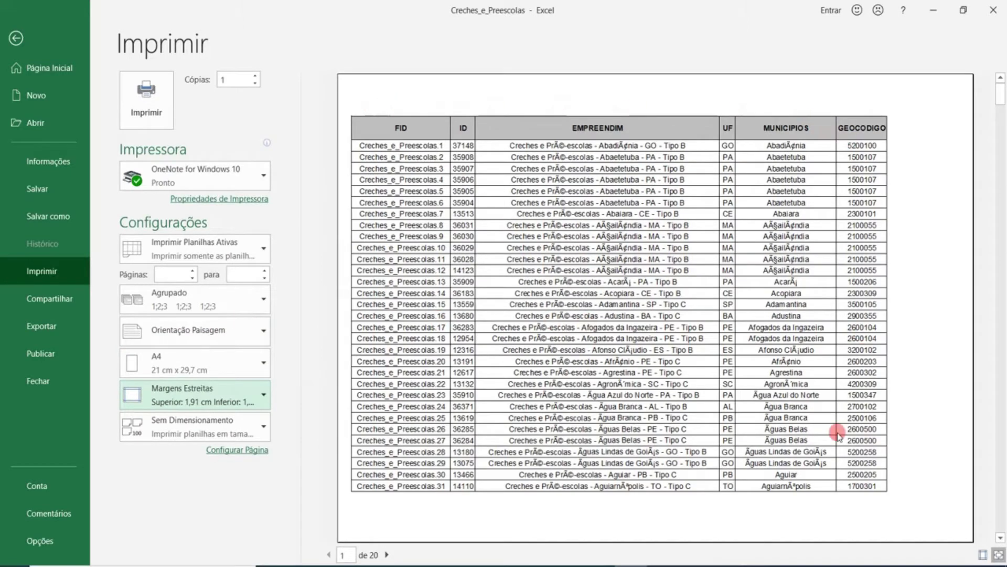
Step: Enter custom page margins of 1 for Superior and Inferior and 0,2 for Esquerda and Direita
click(231, 397)
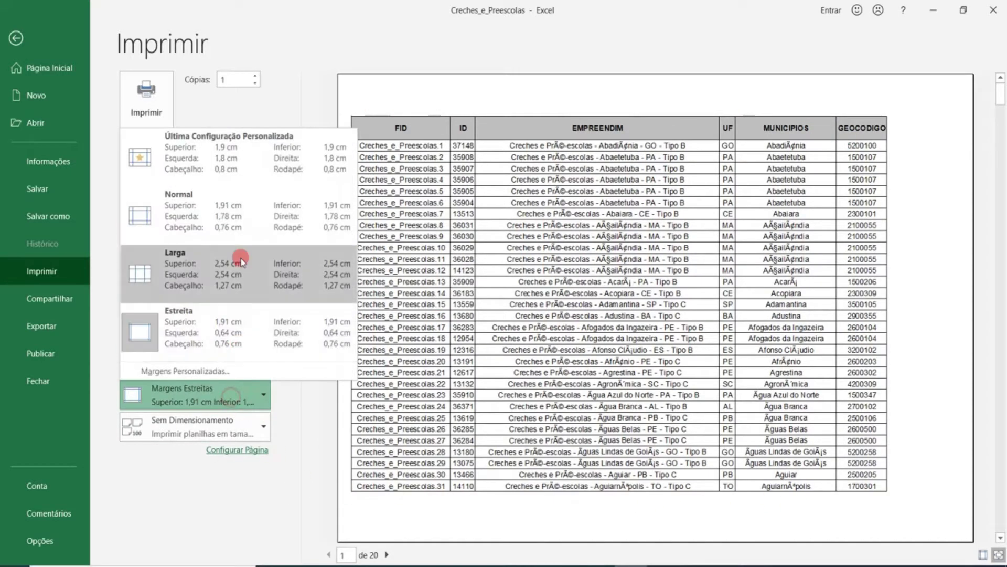
click(237, 369)
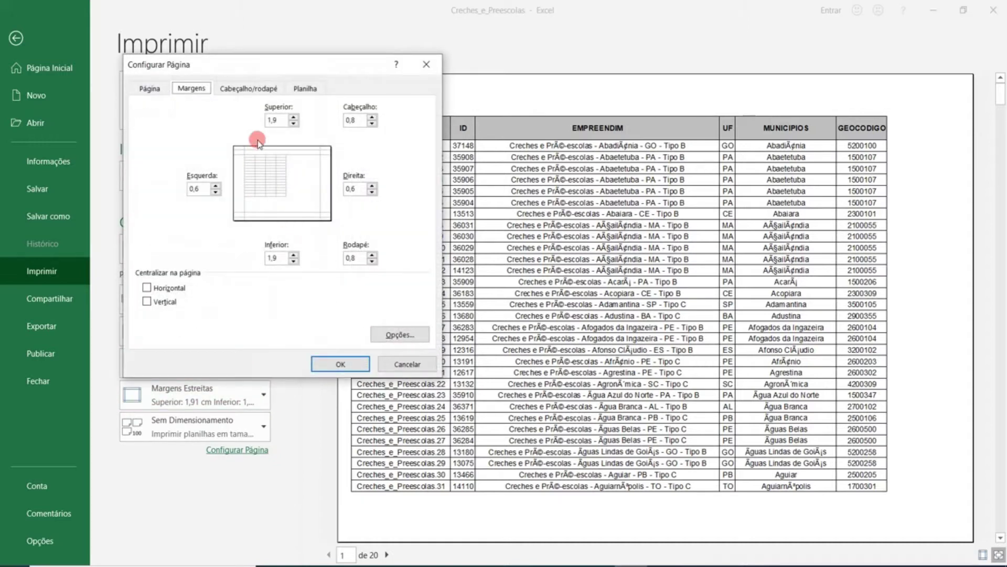
drag(273, 119, 257, 119)
text(1)
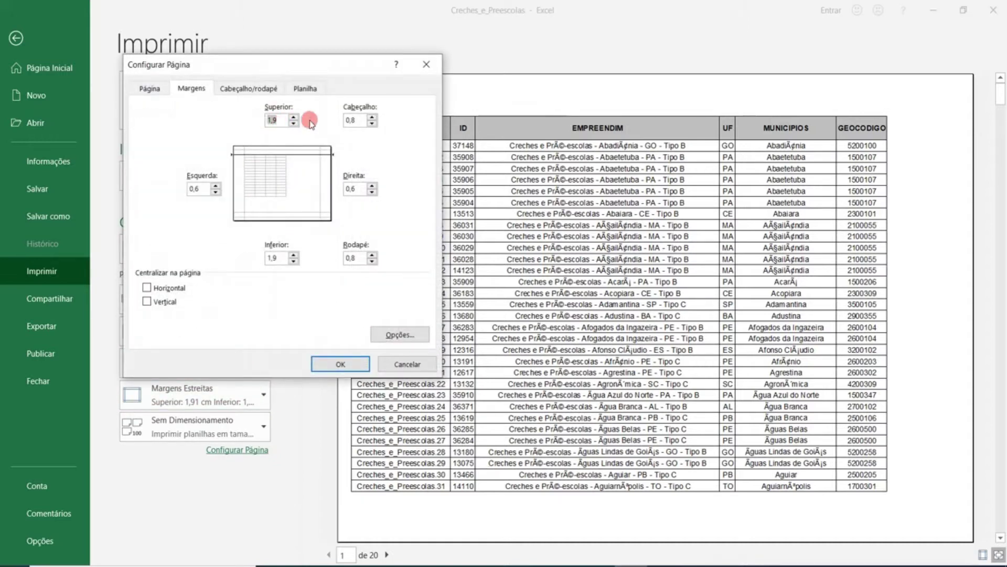
drag(278, 256, 226, 260)
text(1)
drag(196, 190, 200, 191)
text(2)
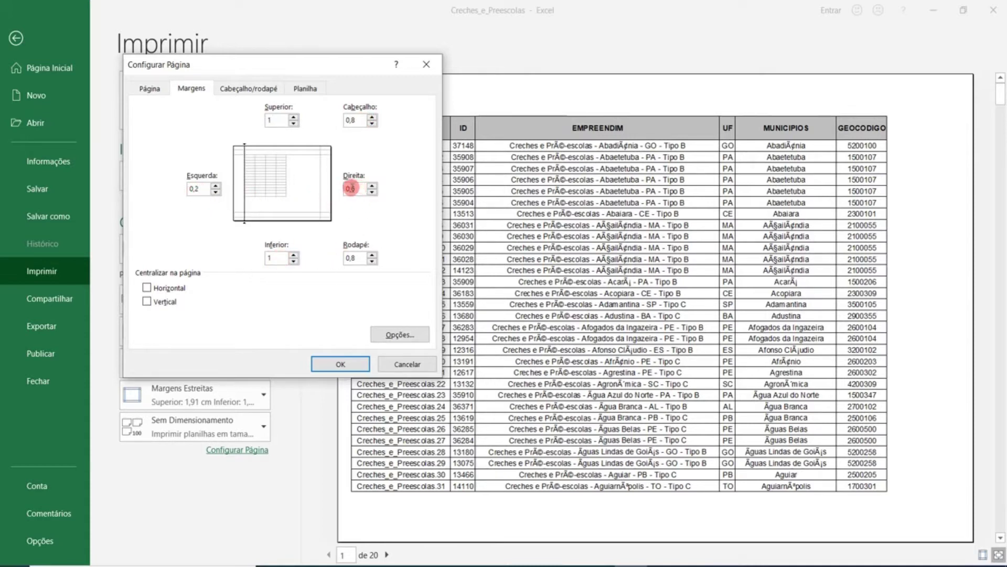
drag(347, 189, 357, 188)
text(2)
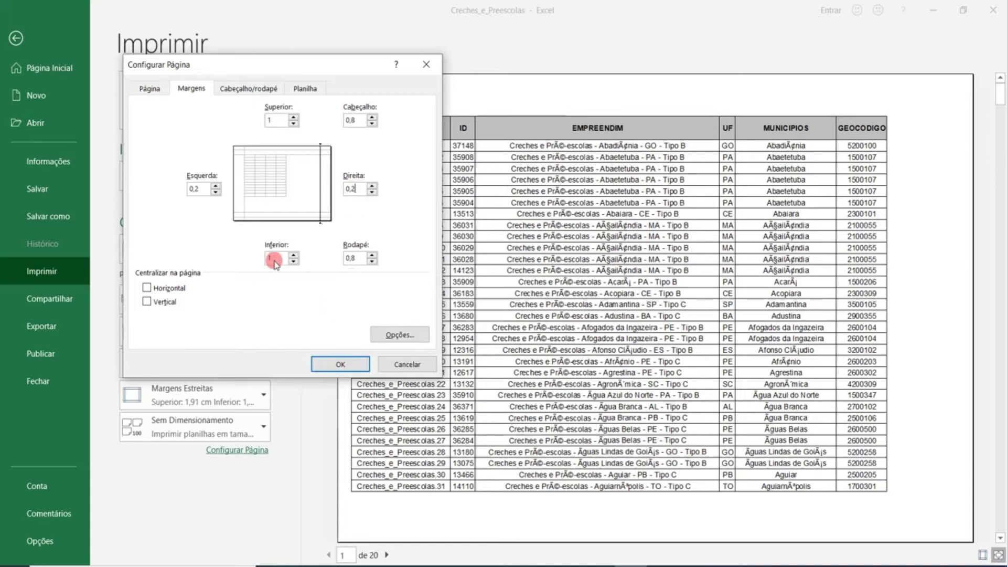
Step: Set the Inferior and Superior margins to 0,5 and apply the custom margins
drag(255, 257, 250, 258)
text(0,5)
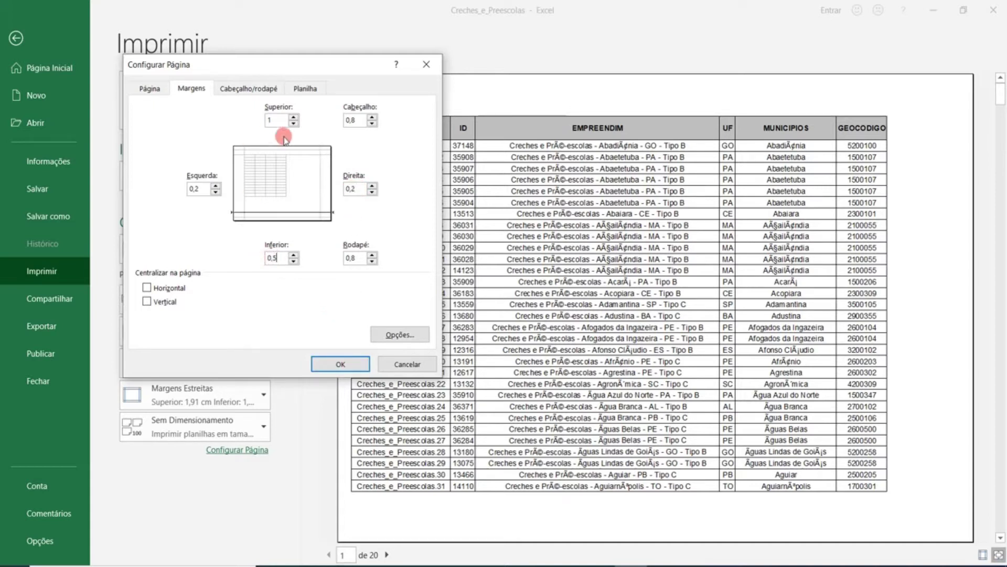
drag(279, 118, 269, 118)
text(0,5)
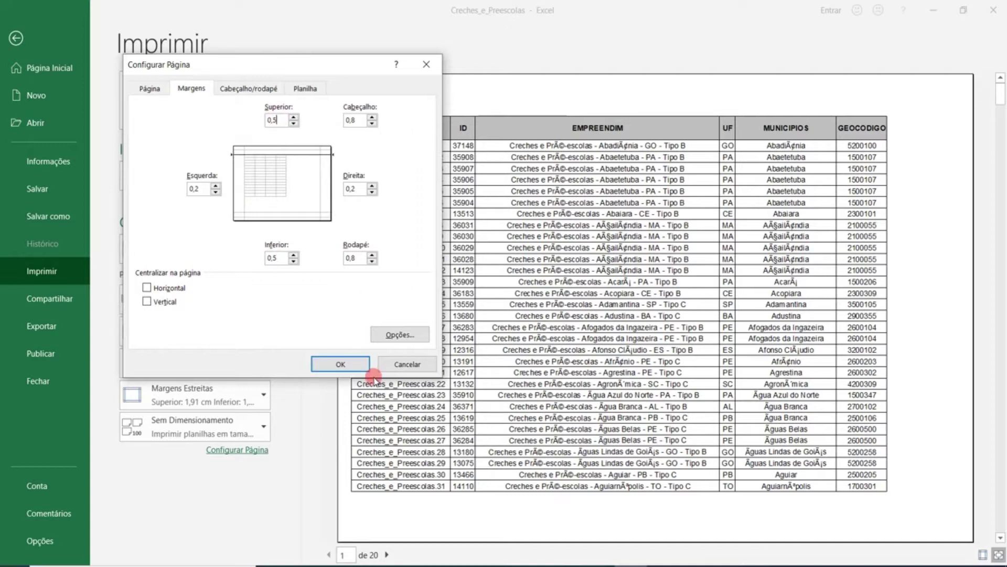
click(344, 364)
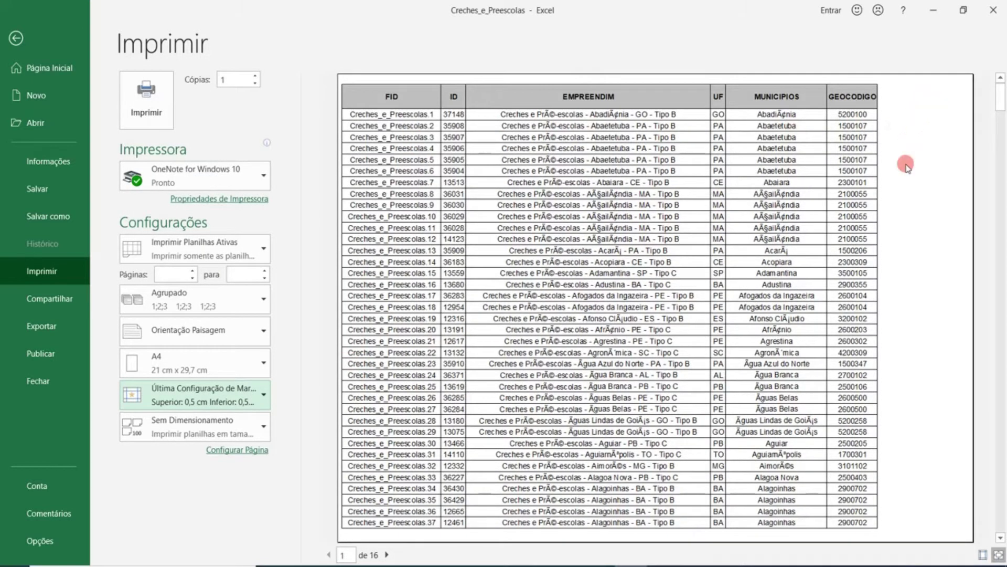
Step: Page forward and back through the print preview to examine how the table columns are distributed across the pages
click(387, 555)
click(388, 555)
click(388, 554)
click(388, 554)
click(388, 554)
click(388, 555)
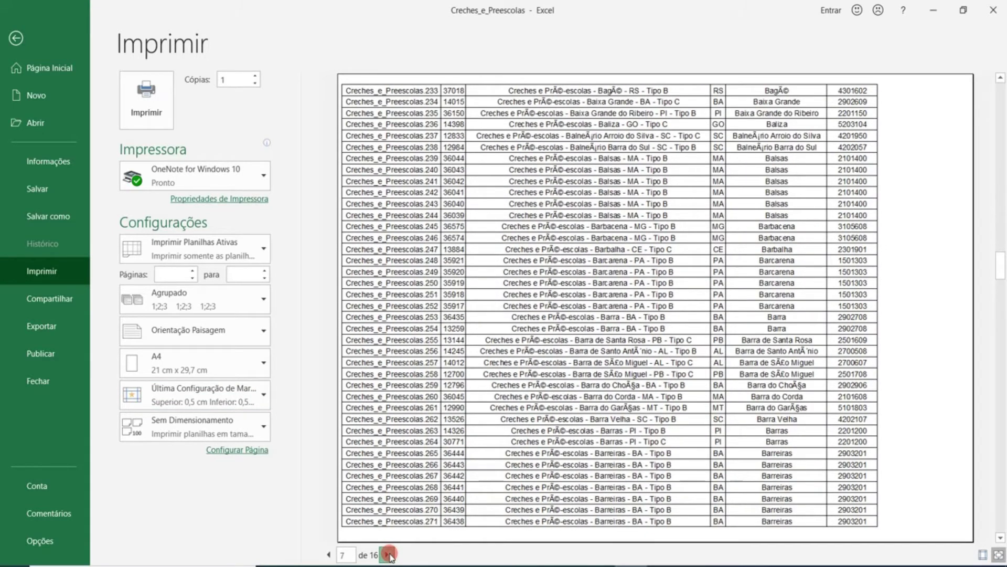
click(388, 555)
click(388, 555)
scroll(508, 262, up, 1)
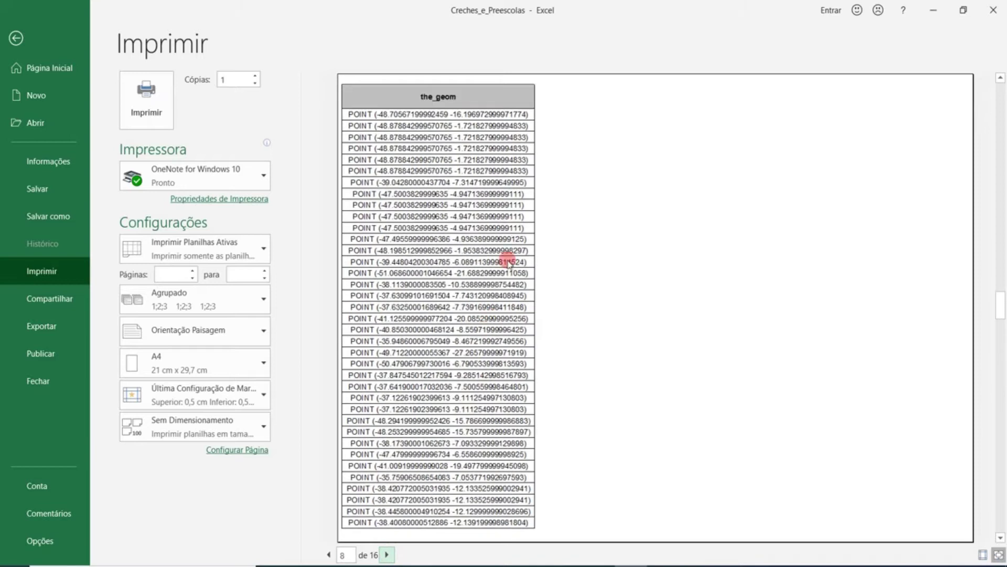
scroll(488, 241, down, 1)
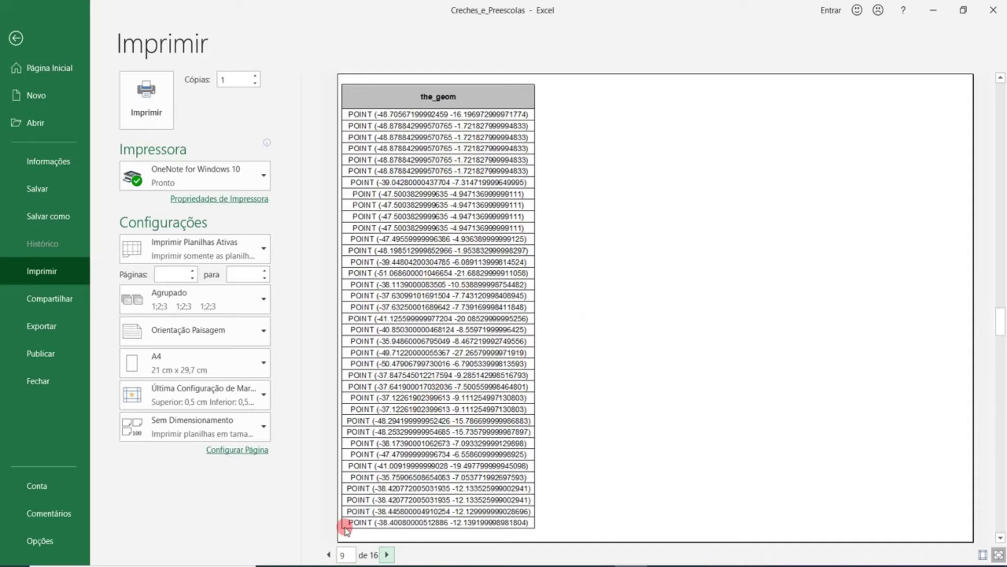
click(329, 554)
click(329, 554)
click(329, 554)
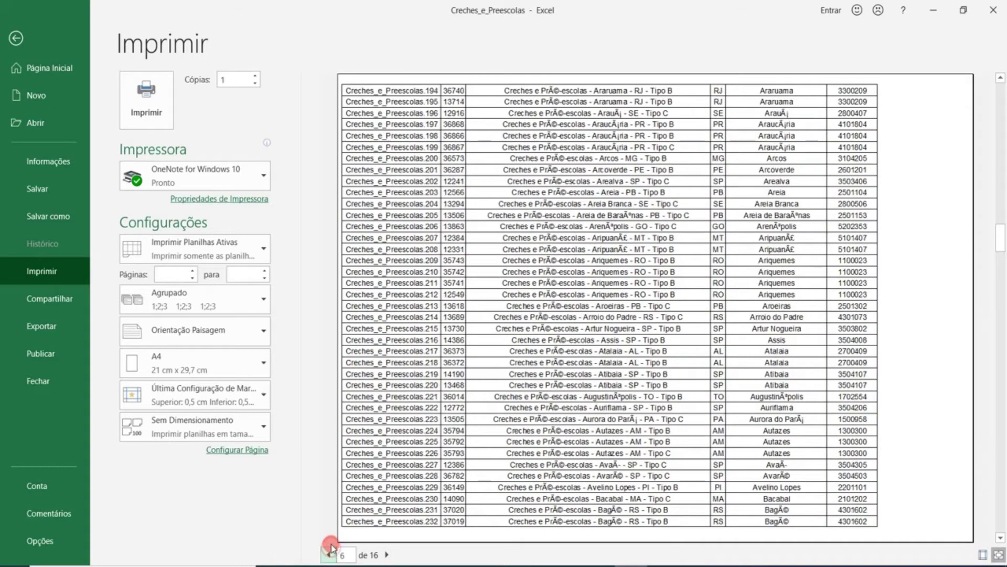
Step: Try fitting the whole sheet on one printed page, restore Sem Dimensionamento, and return to the worksheet
click(261, 434)
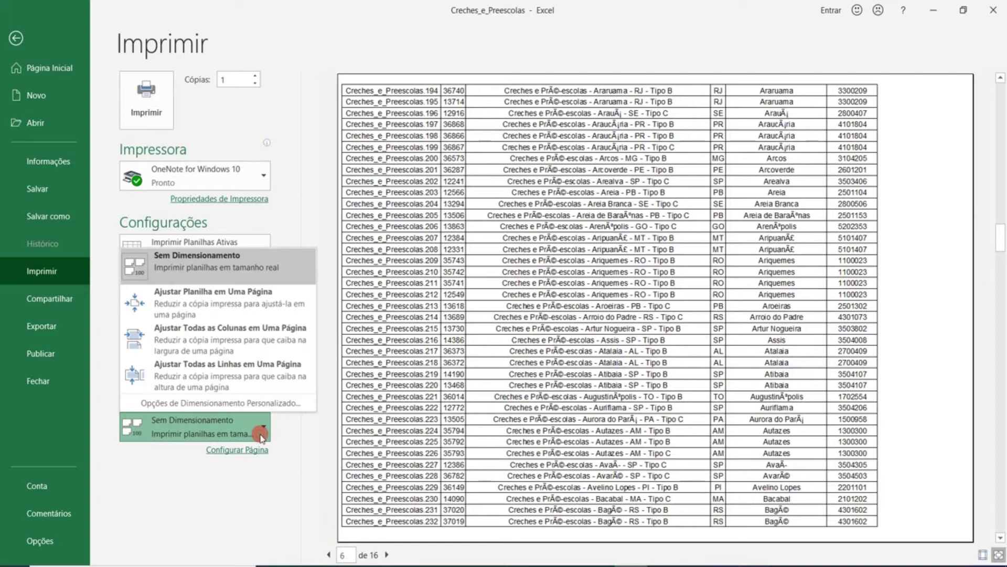
click(285, 292)
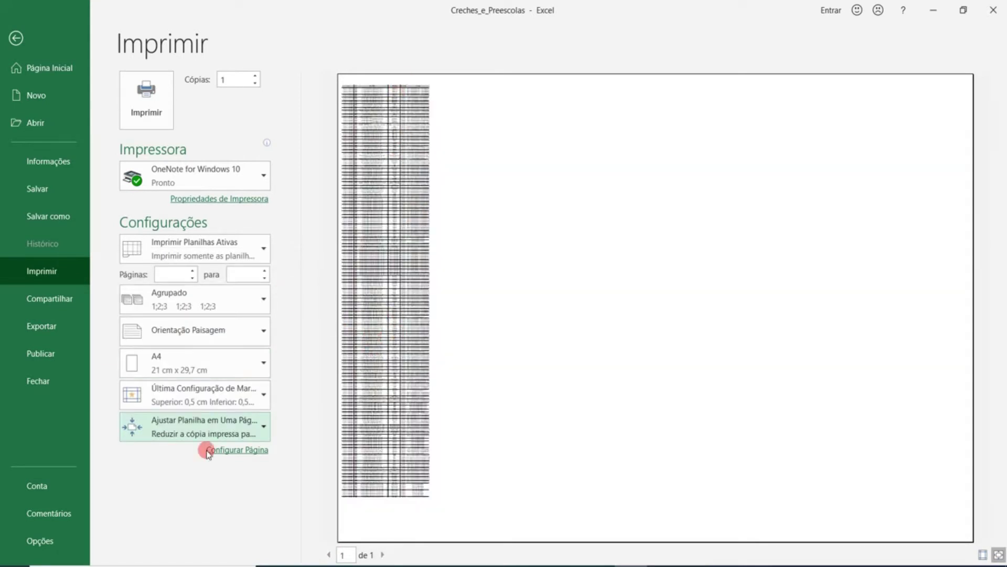
click(221, 433)
click(231, 259)
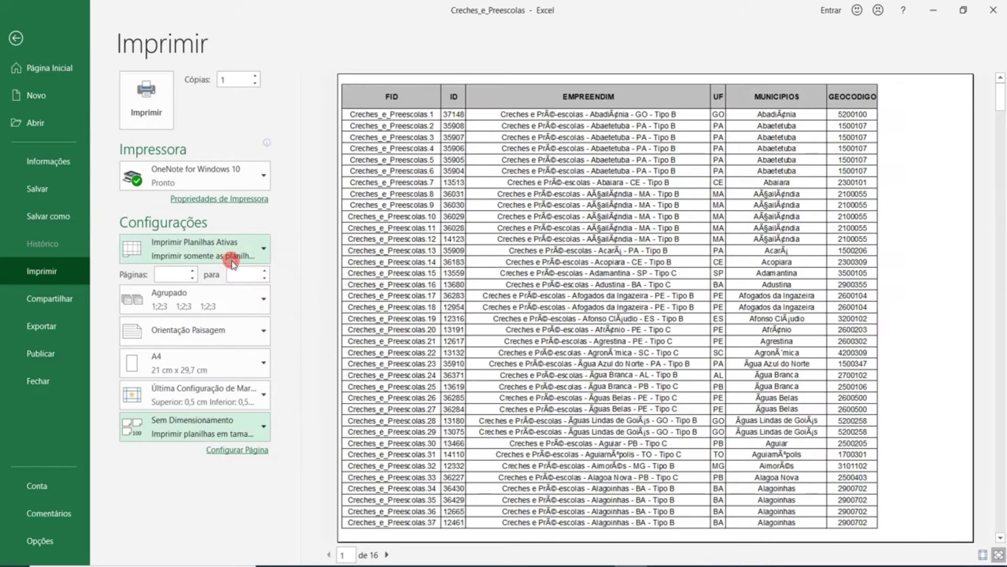
click(17, 37)
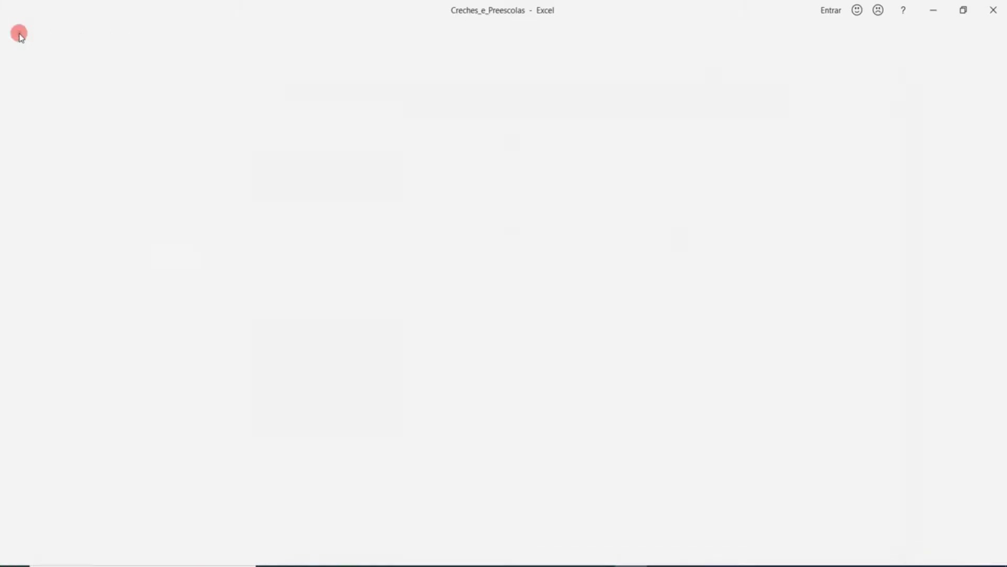
Step: Define the header and first data rows, A1:G20, as the worksheet's print area
click(628, 198)
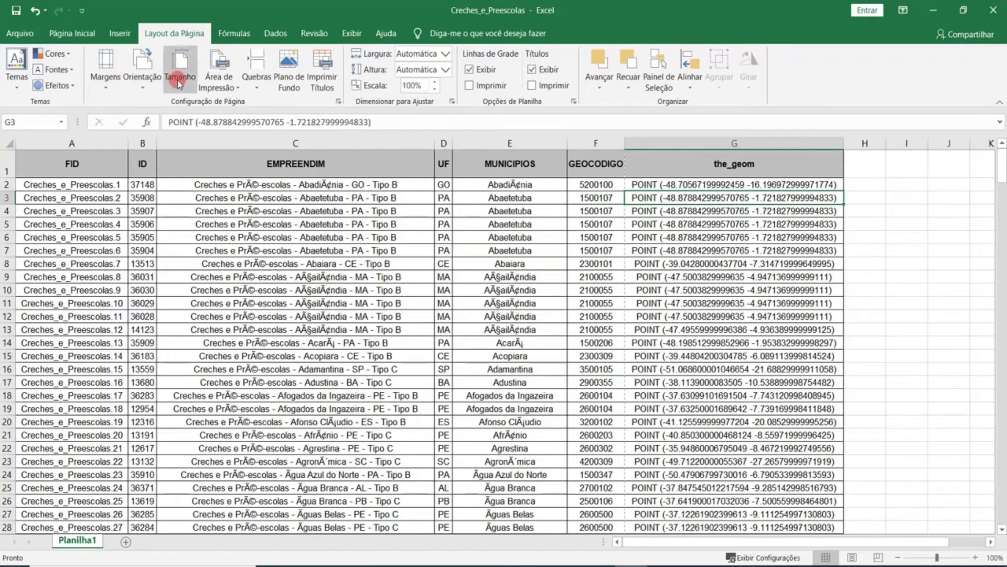
click(375, 232)
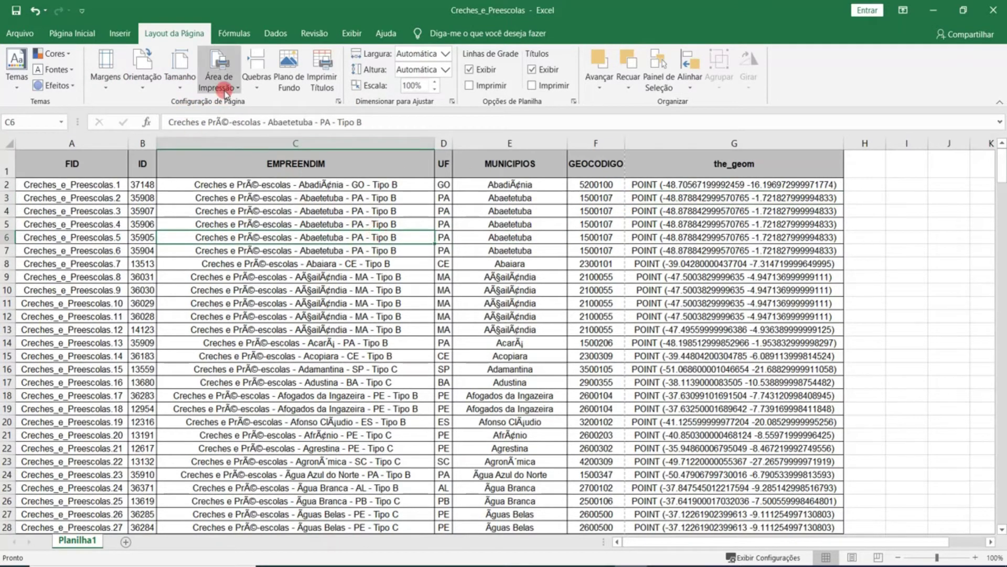
click(225, 239)
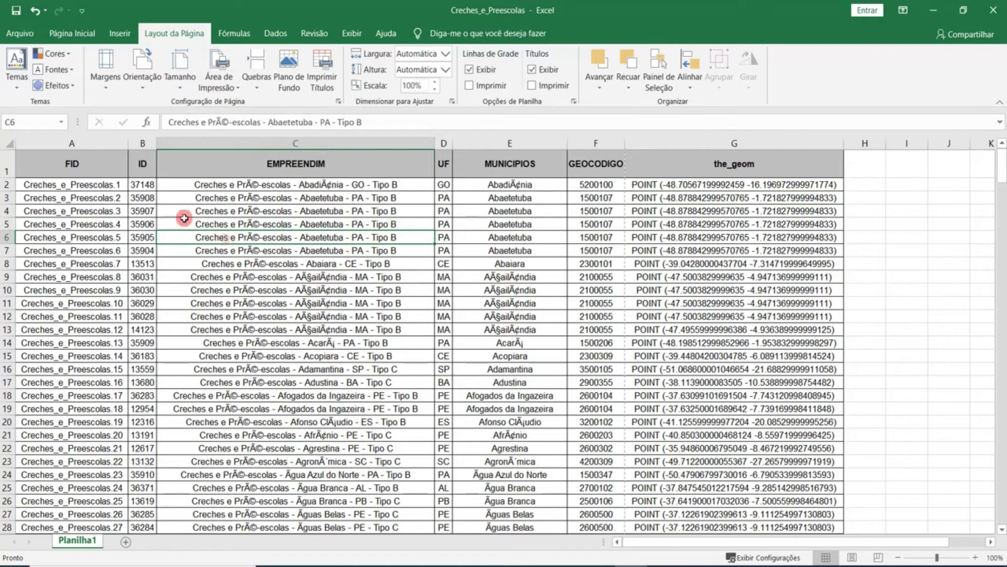
drag(80, 172, 783, 417)
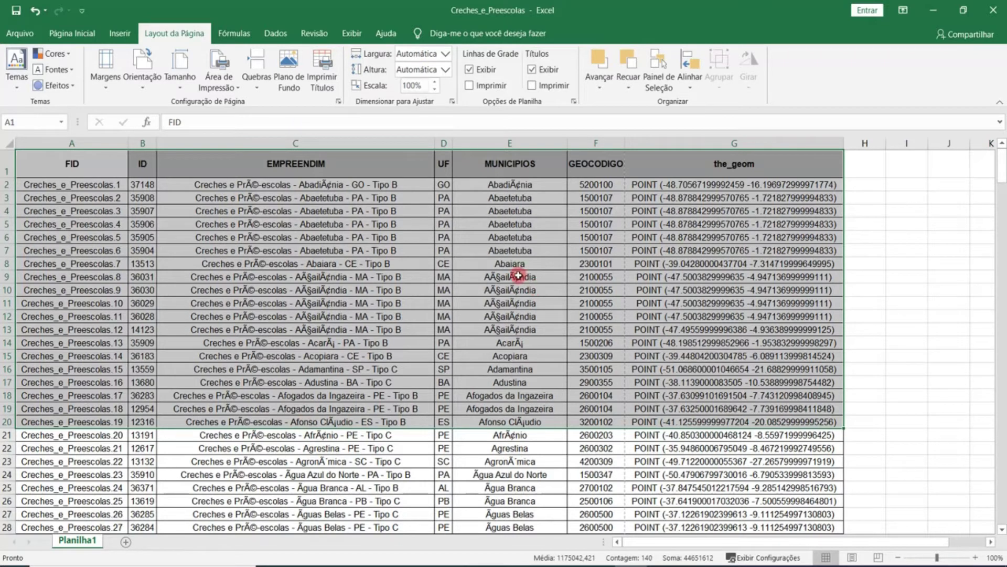
click(227, 87)
click(250, 106)
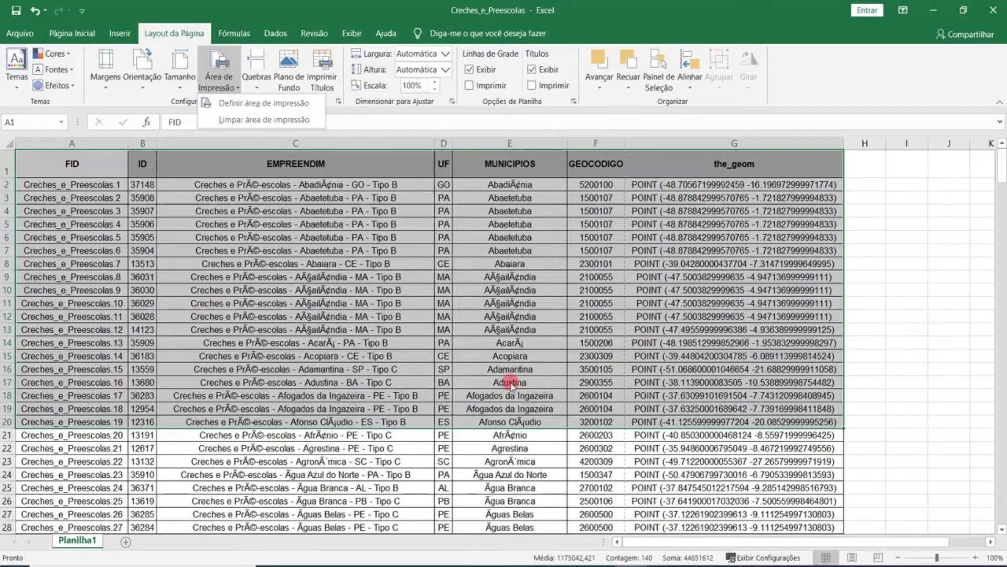
click(297, 111)
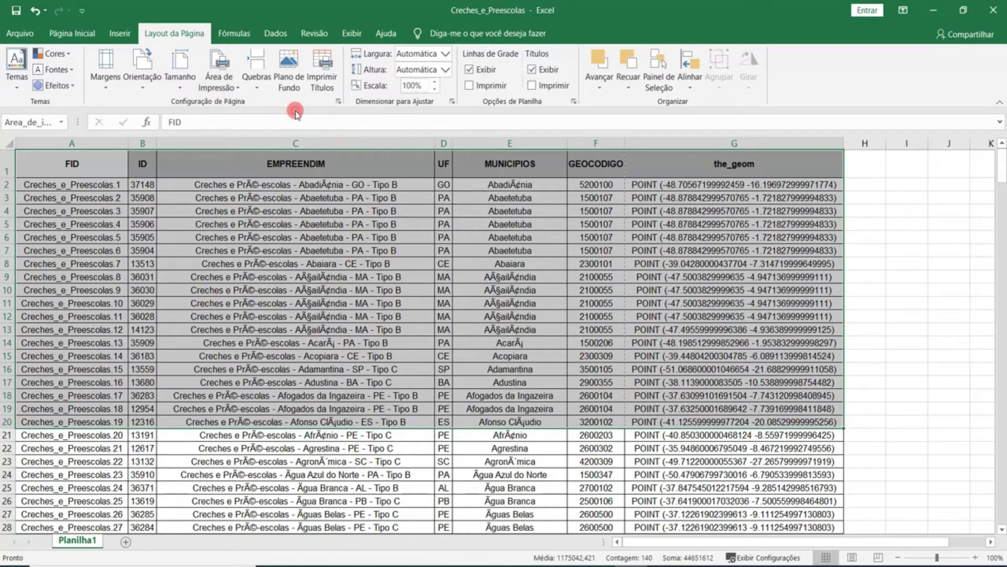
Step: Examine how the defined print area is split across the pages of the print preview, and return to the worksheet
click(338, 359)
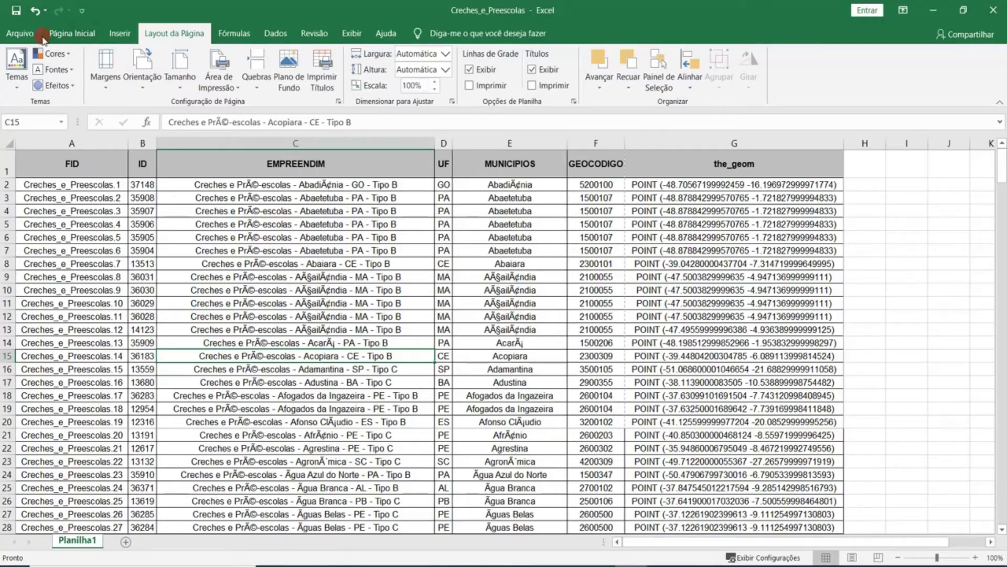
click(24, 33)
click(65, 273)
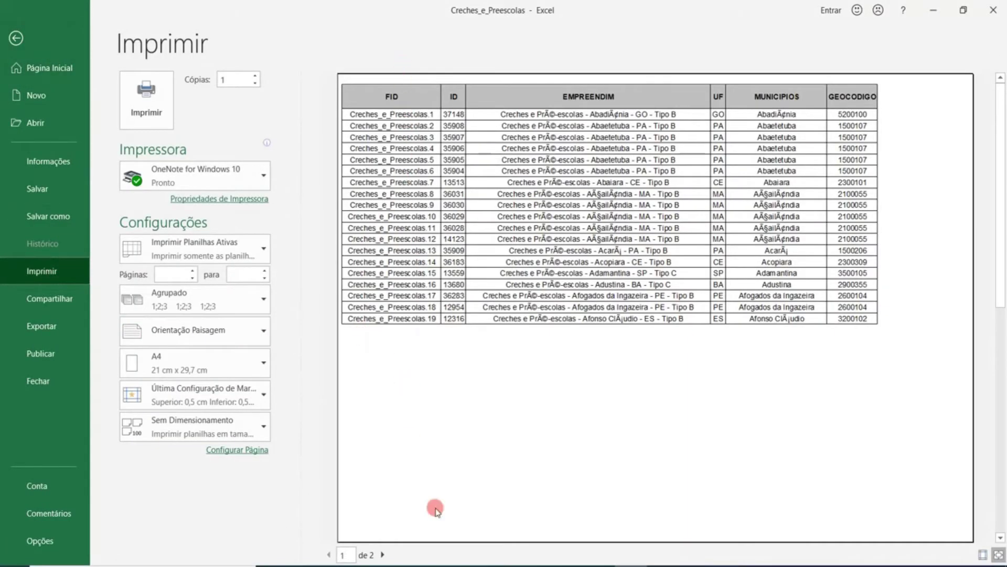
click(382, 554)
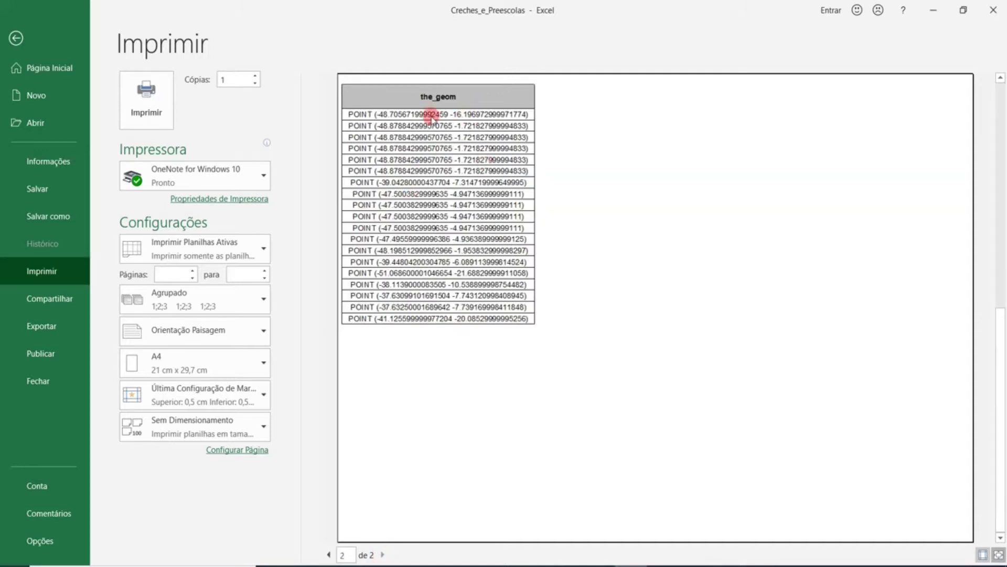
click(329, 555)
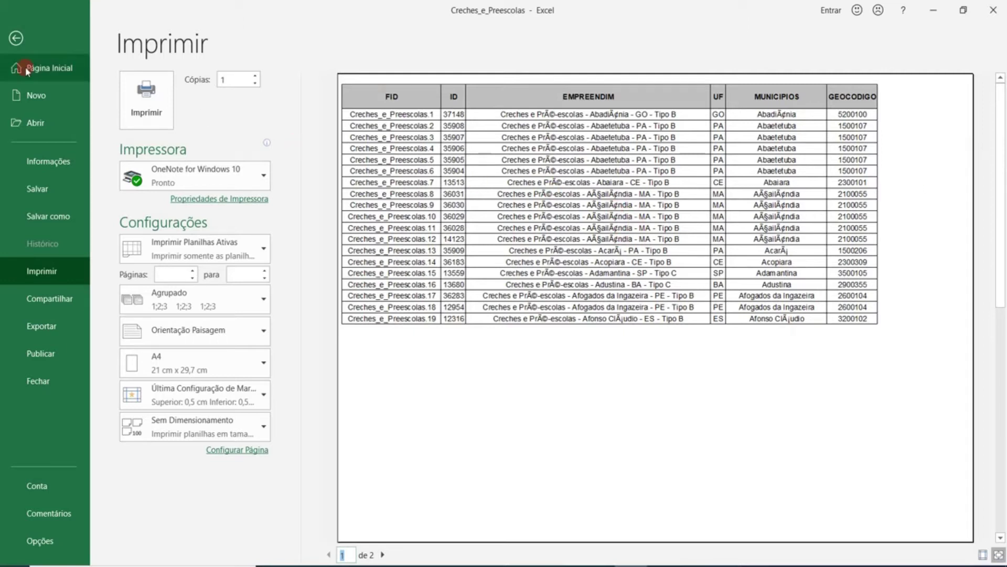
click(17, 40)
Step: Add the rows from Alta Floresta to the first Altônia entry, A51:G59, to the existing print area
click(449, 298)
scroll(443, 292, down, 13)
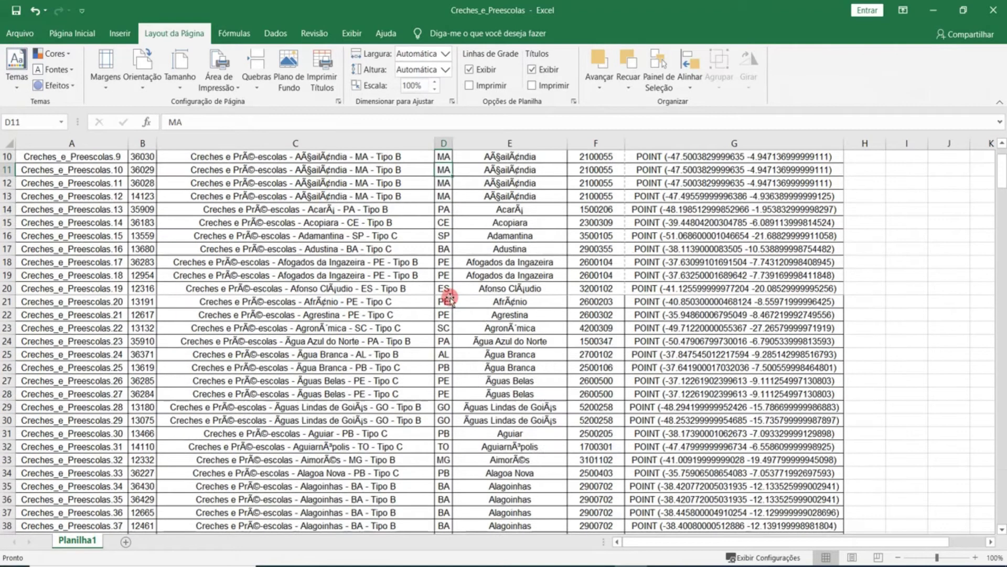
drag(42, 301, 803, 411)
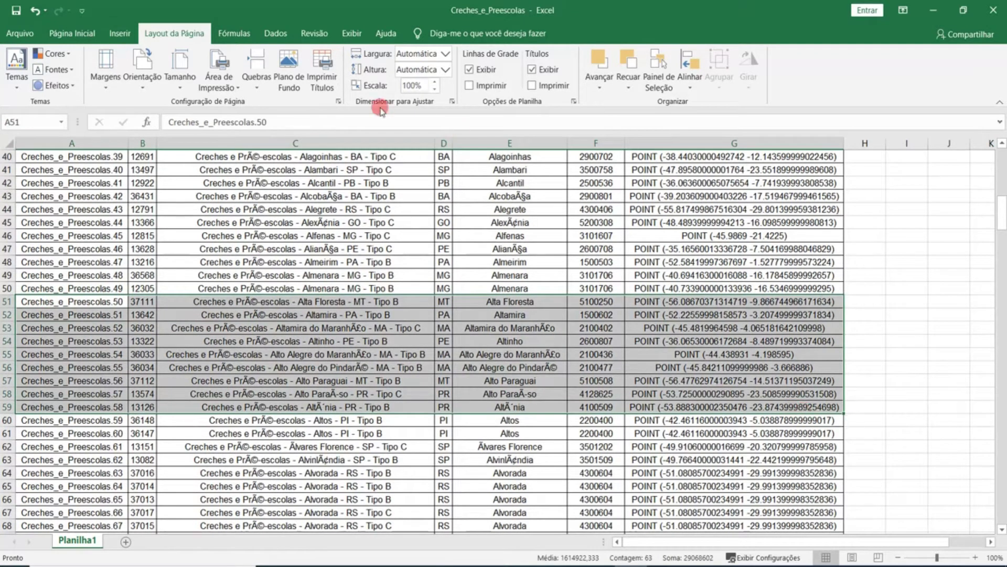
click(231, 93)
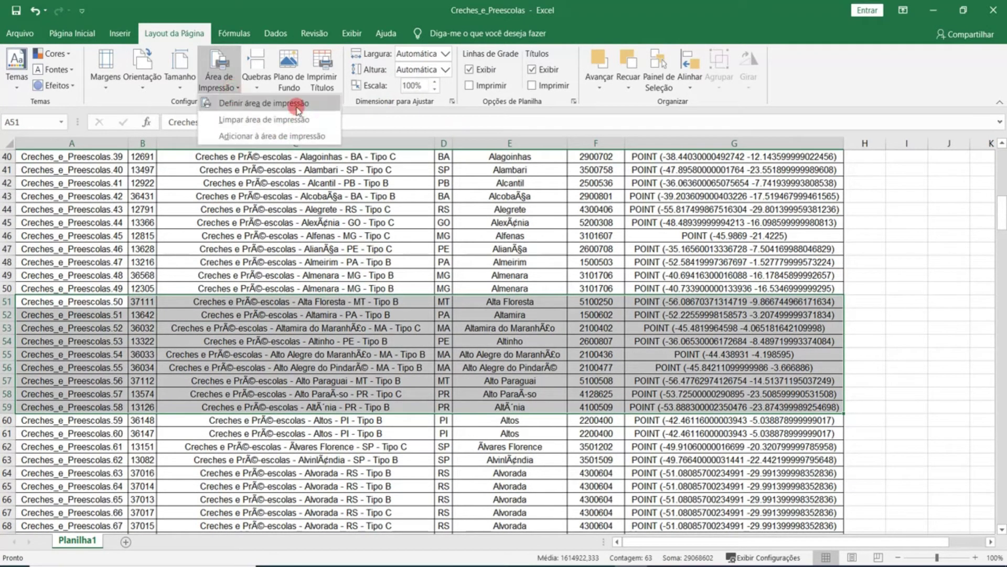
click(307, 138)
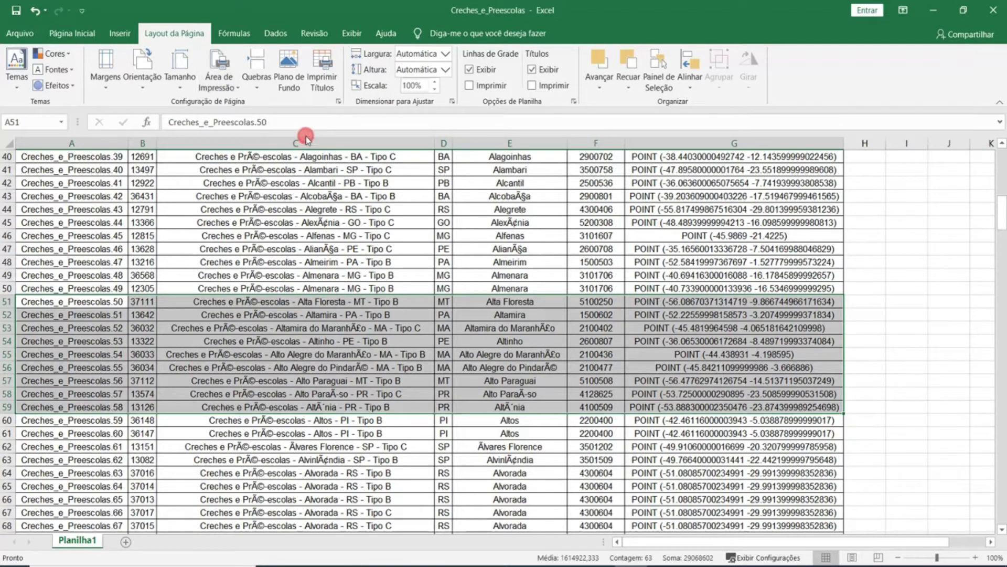
Step: Examine in the print preview how the original and added print areas are distributed across the pages
click(21, 35)
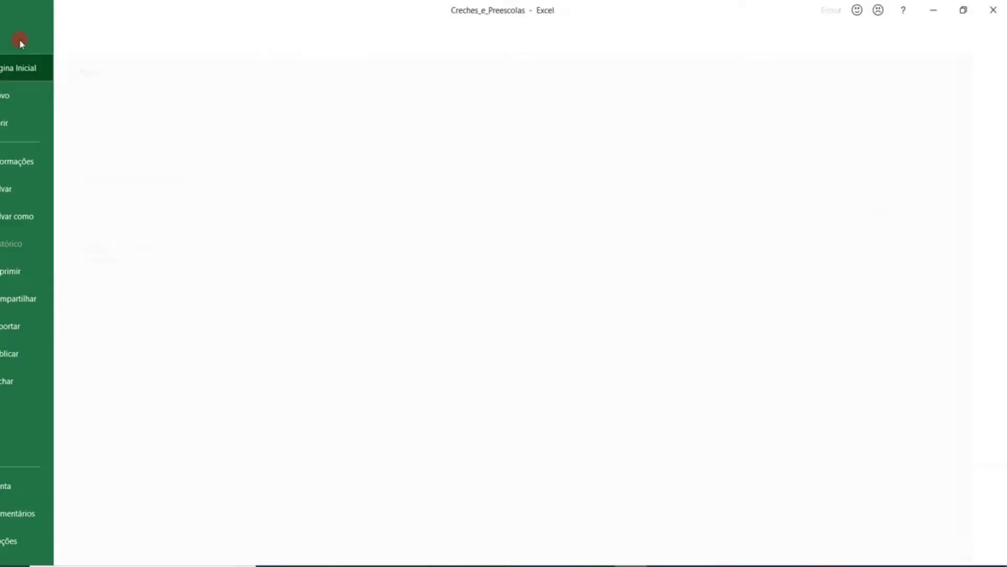
click(68, 266)
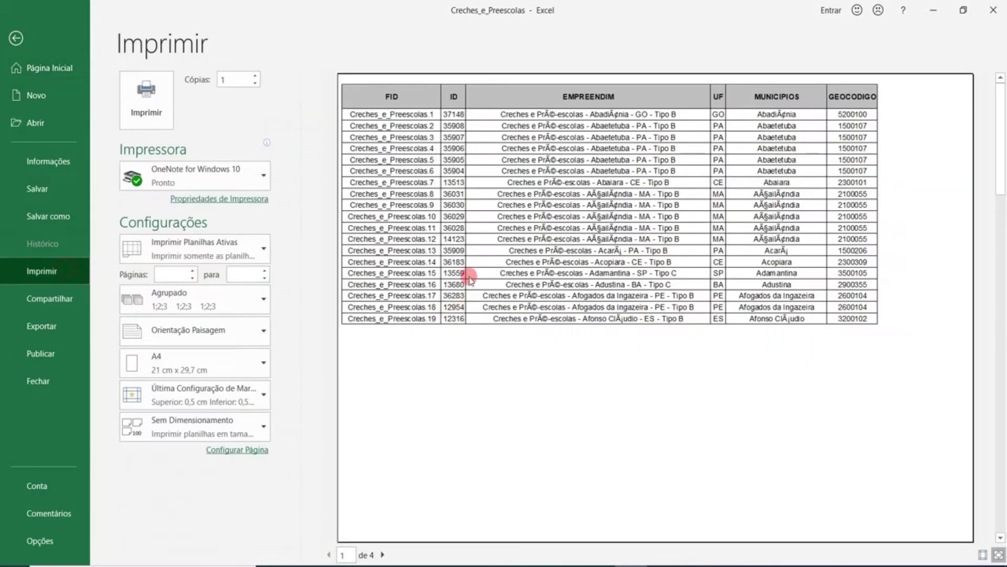
scroll(570, 231, down, 1)
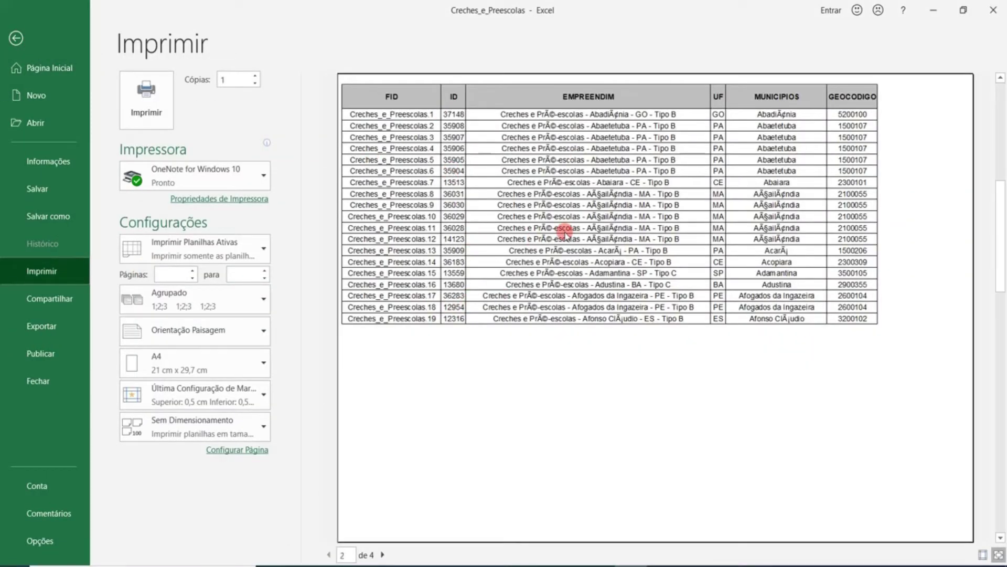
scroll(604, 223, down, 1)
scroll(605, 223, down, 1)
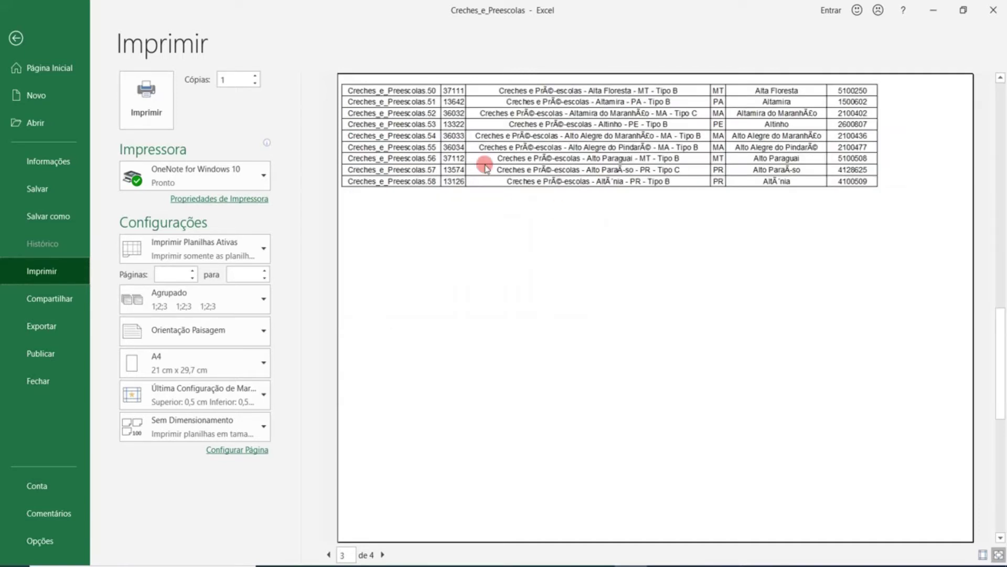
scroll(716, 255, down, 1)
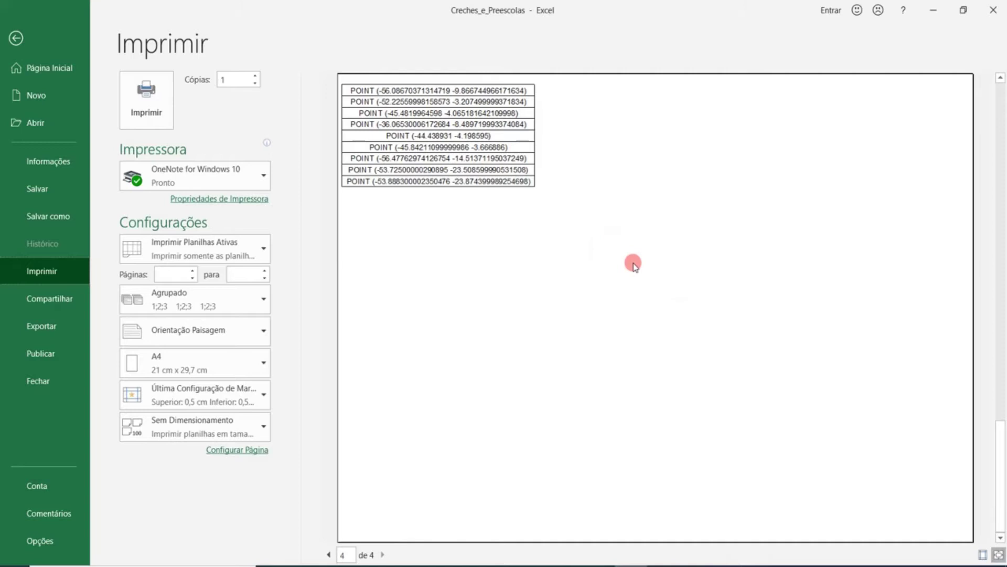
scroll(656, 256, up, 1)
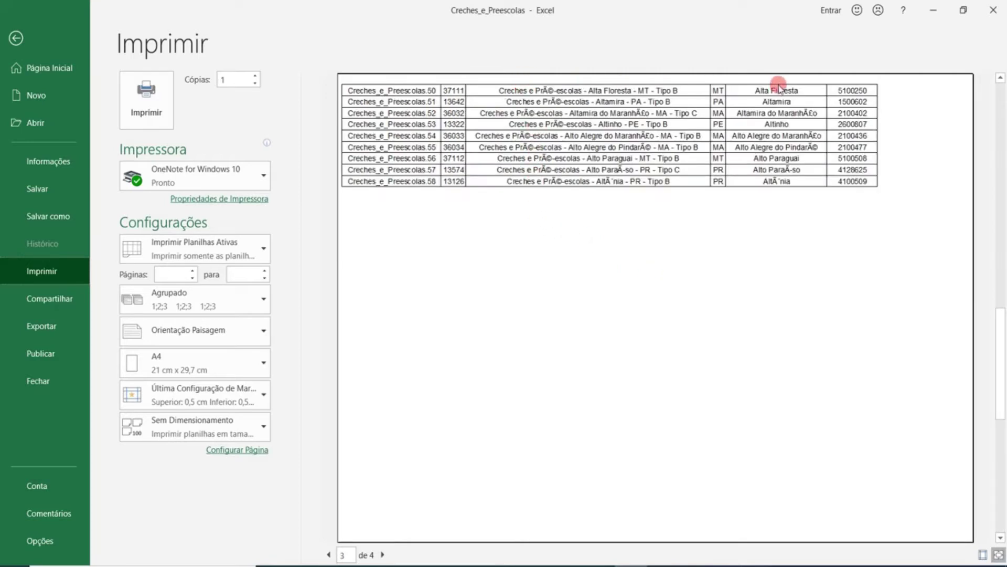
scroll(690, 84, up, 2)
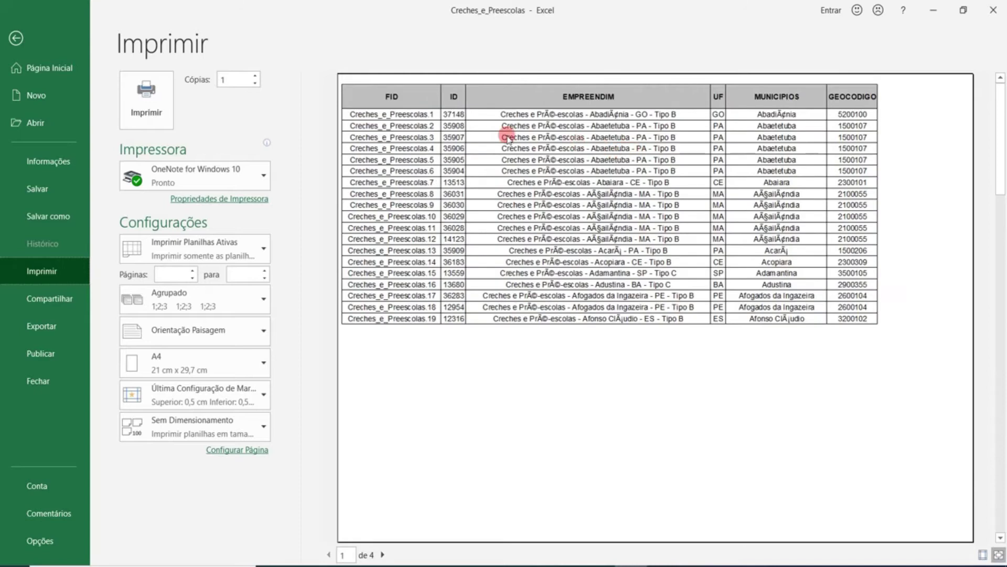
scroll(731, 98, down, 2)
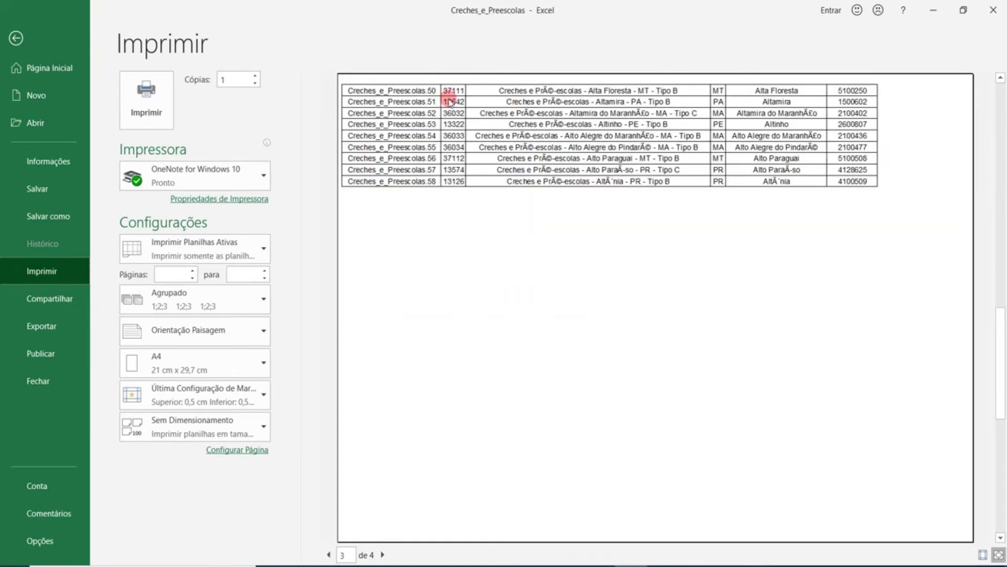
scroll(596, 109, down, 1)
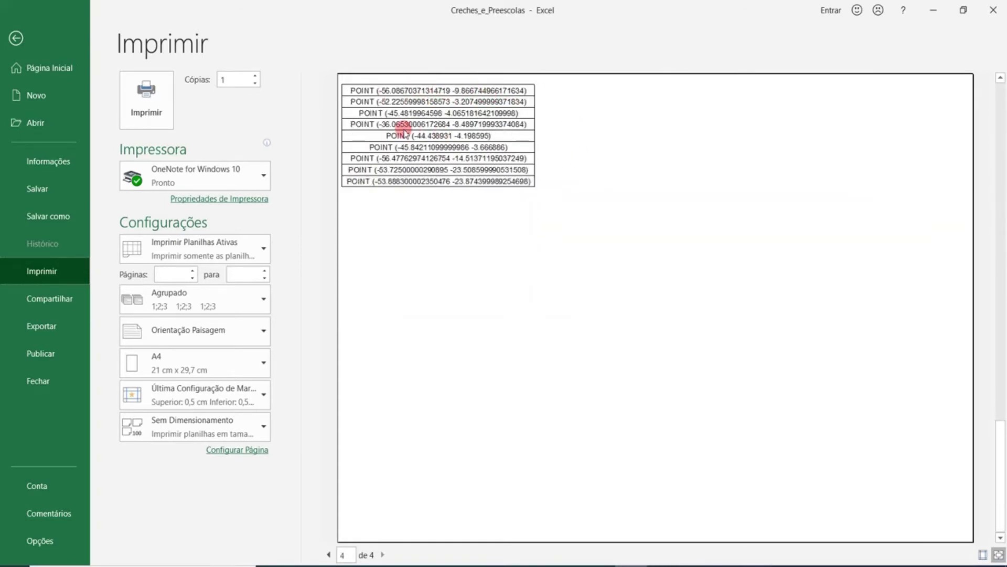
scroll(389, 140, up, 1)
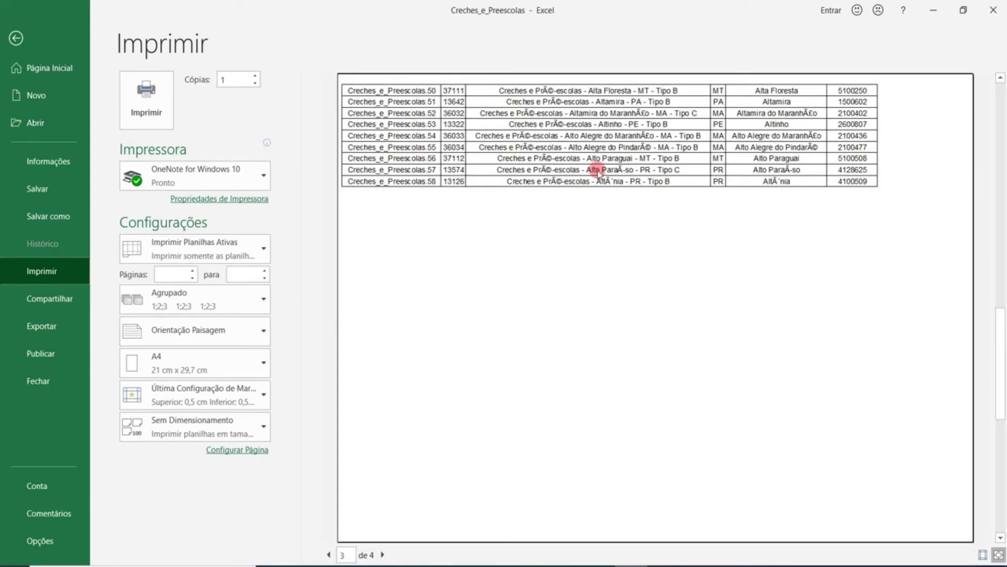
Step: Return to the worksheet and clear its print area
click(15, 37)
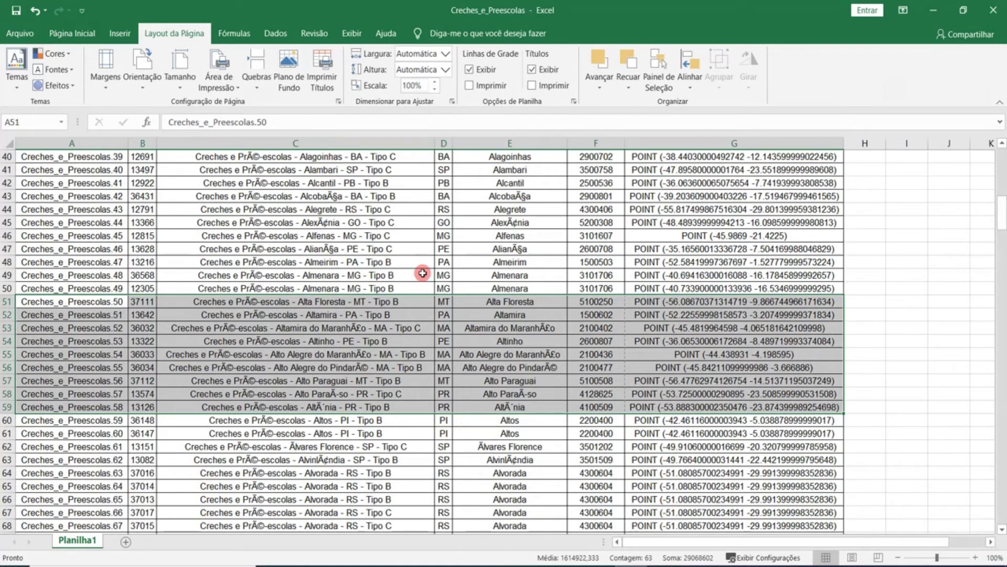
click(422, 273)
click(310, 287)
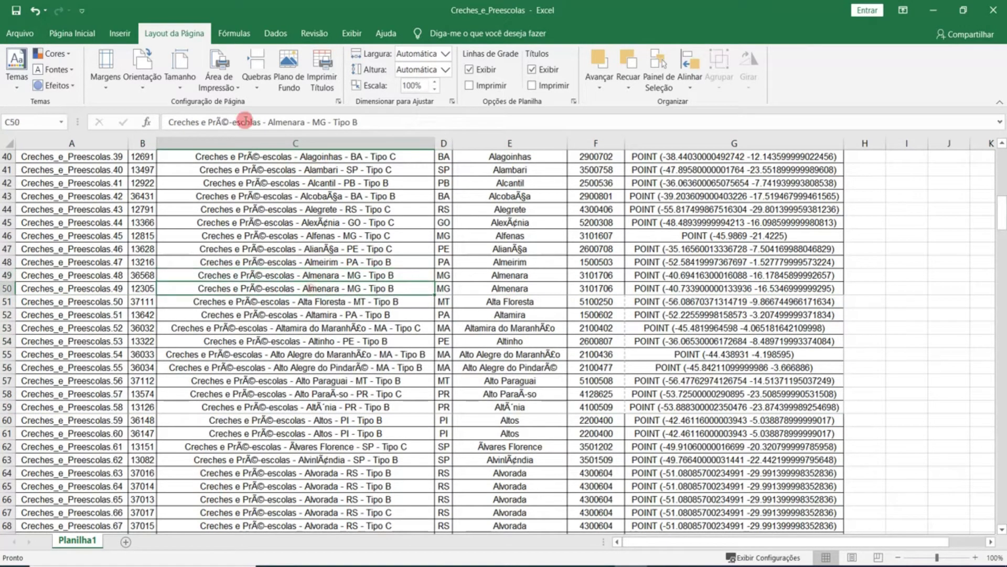
click(225, 88)
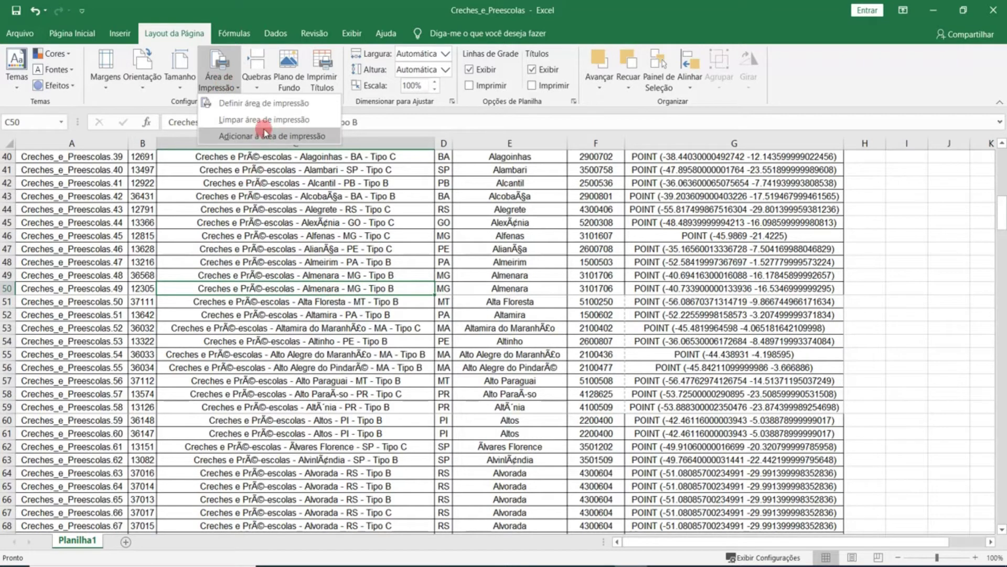
click(300, 121)
click(225, 84)
click(260, 120)
Step: Open the print preview and look through the pages of the full table as far as the the_geom column
scroll(260, 120, up, 6)
click(19, 33)
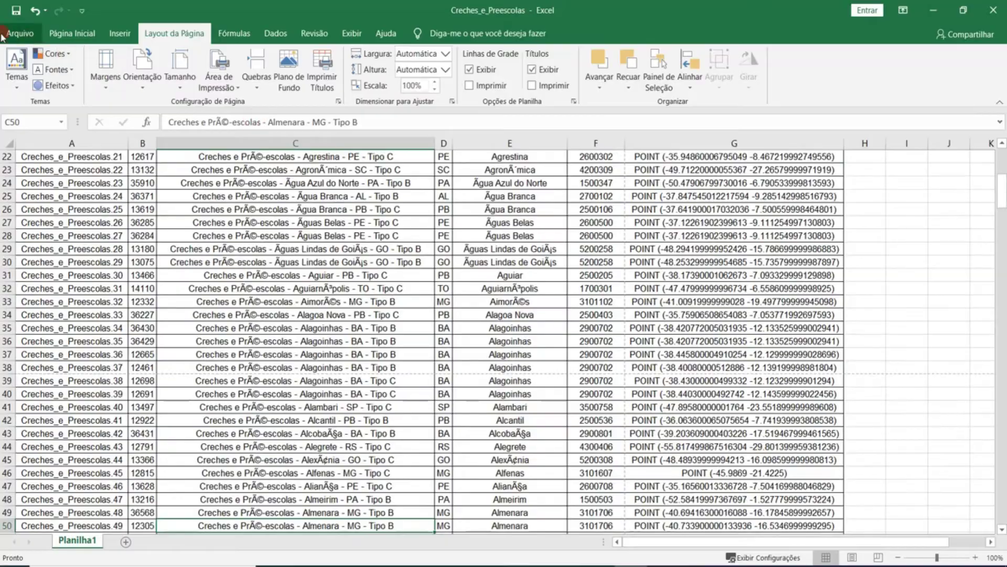
click(53, 269)
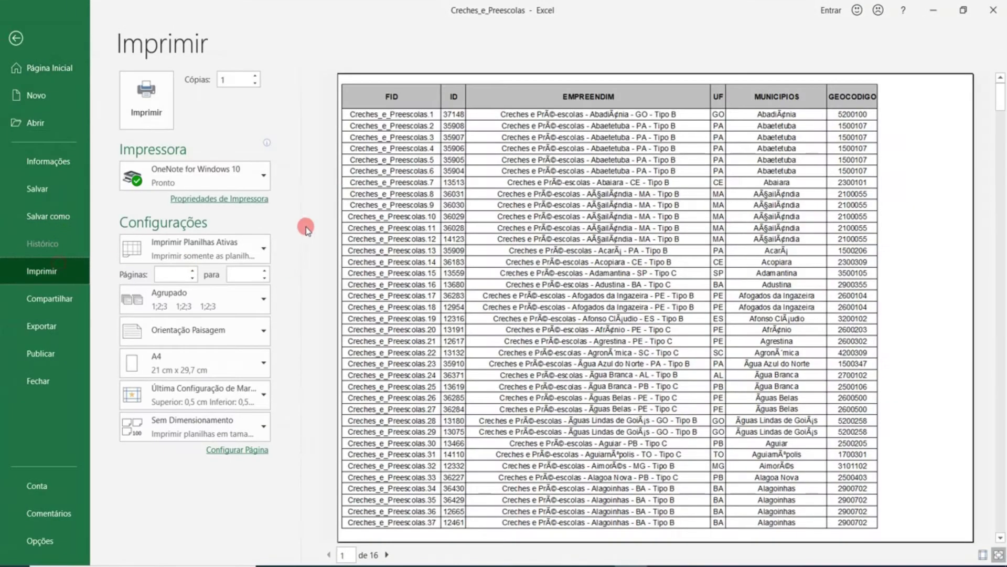
scroll(544, 171, down, 4)
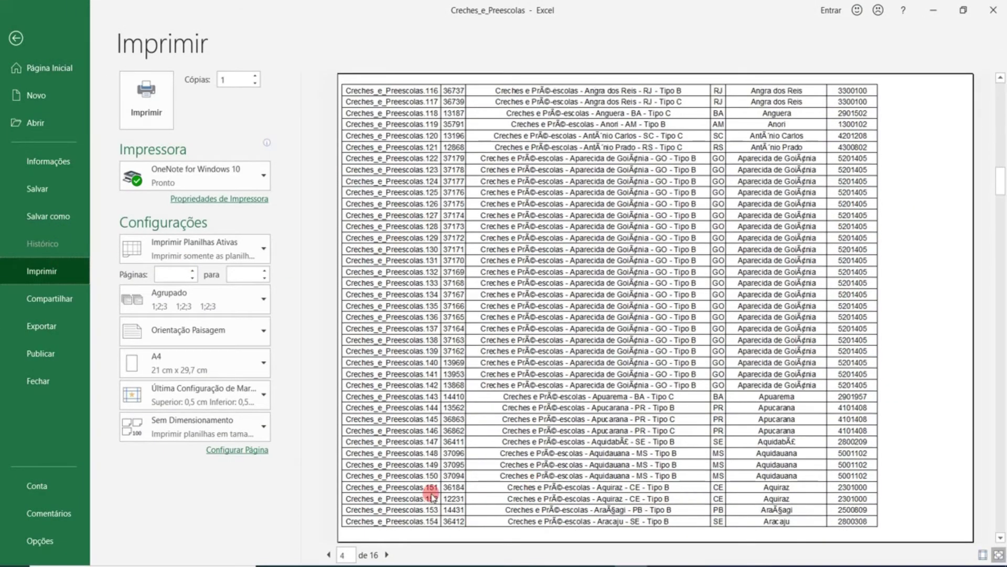
scroll(585, 320, down, 4)
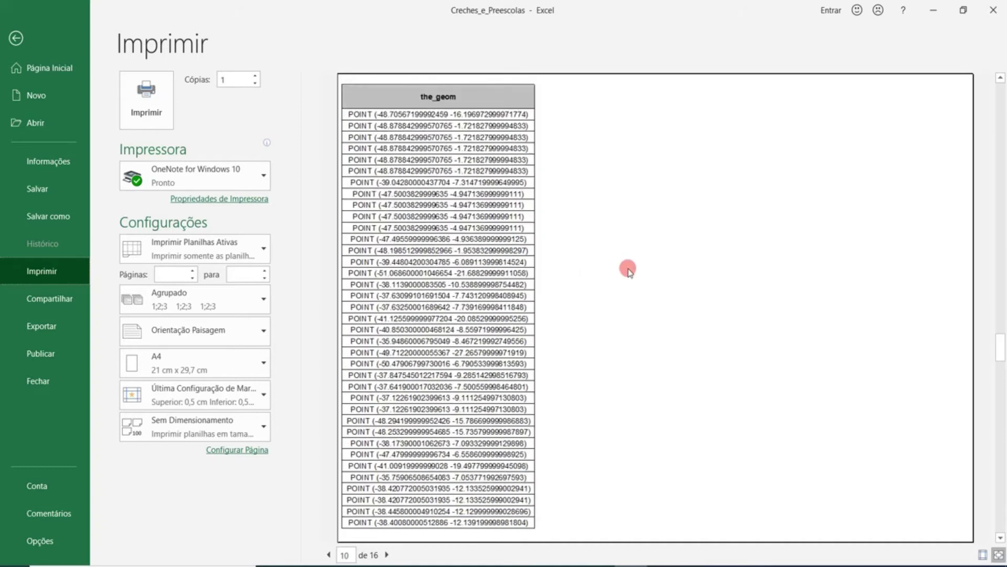
Step: Return to the worksheet and set header row 1 to repeat at the top of every printed page
scroll(592, 264, up, 1)
scroll(553, 221, down, 1)
click(16, 39)
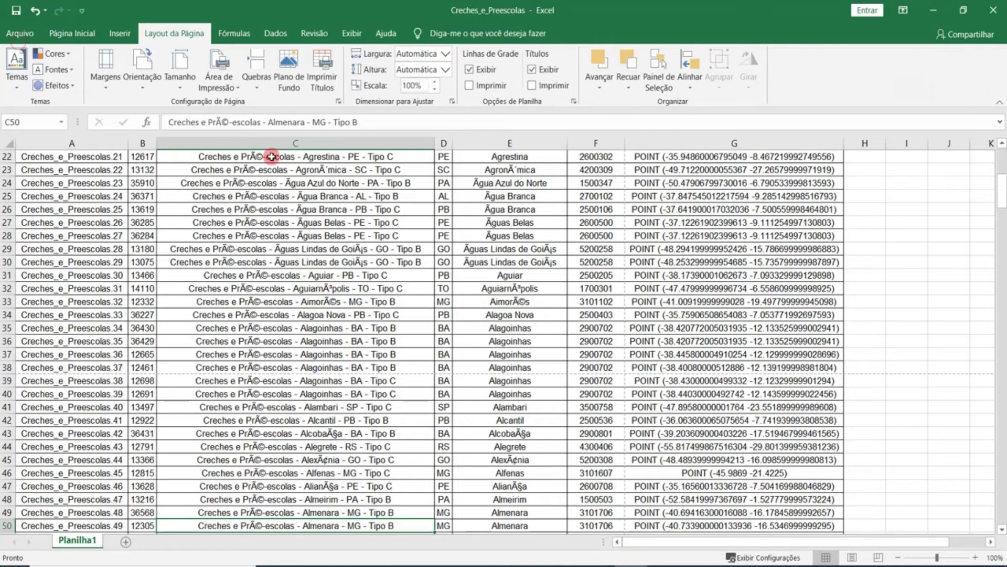
scroll(321, 197, up, 7)
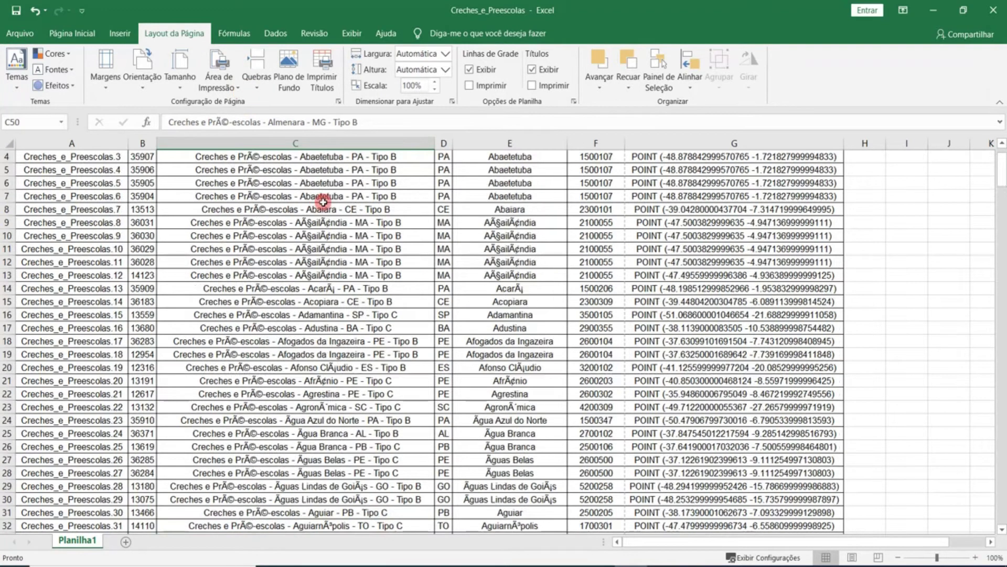
click(260, 209)
click(315, 95)
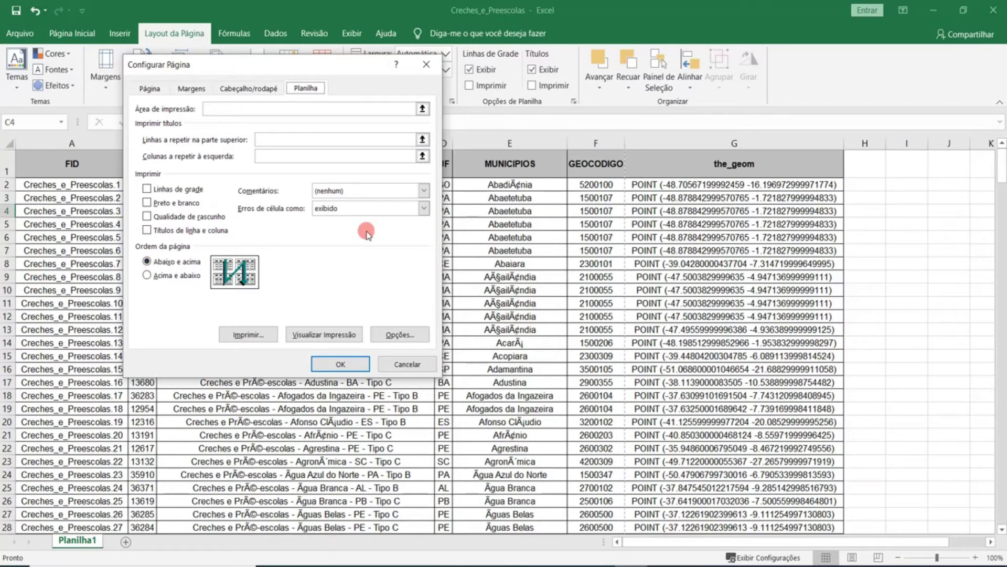
click(422, 140)
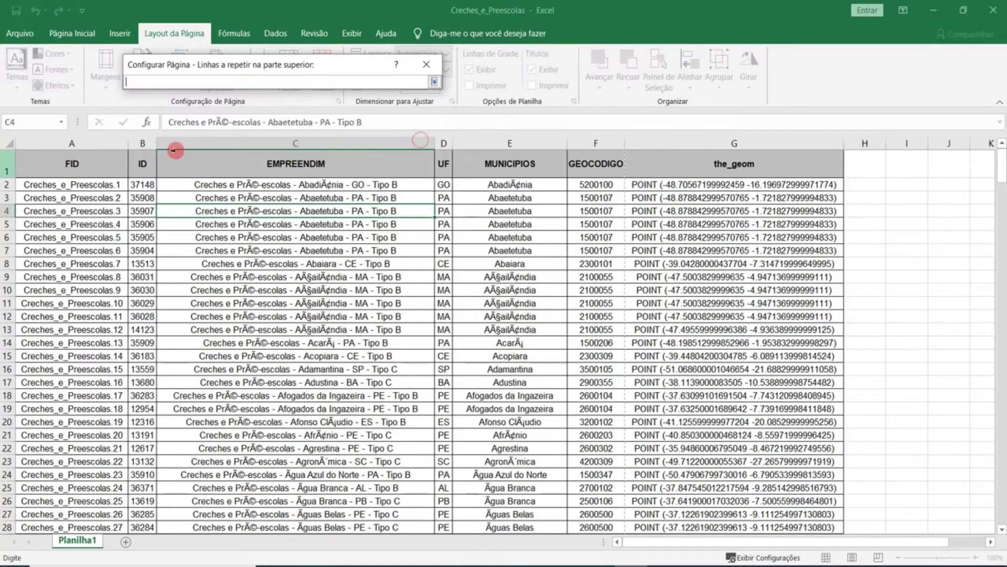
click(9, 162)
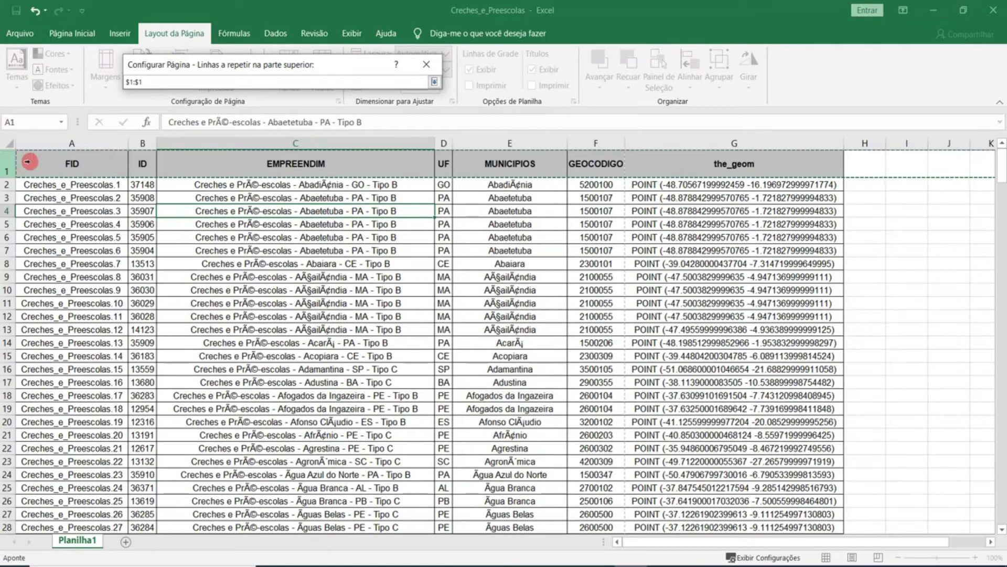
click(435, 82)
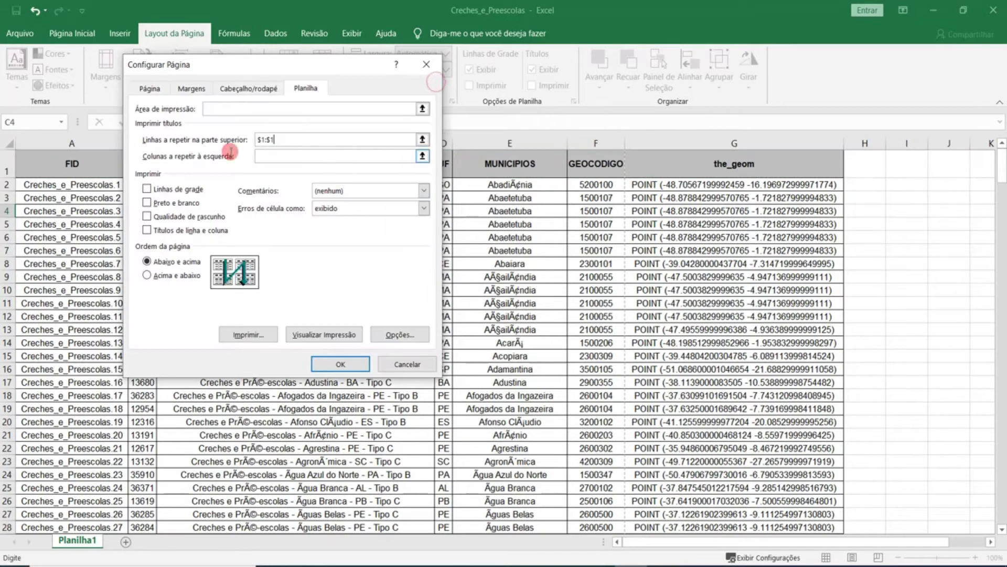
click(338, 363)
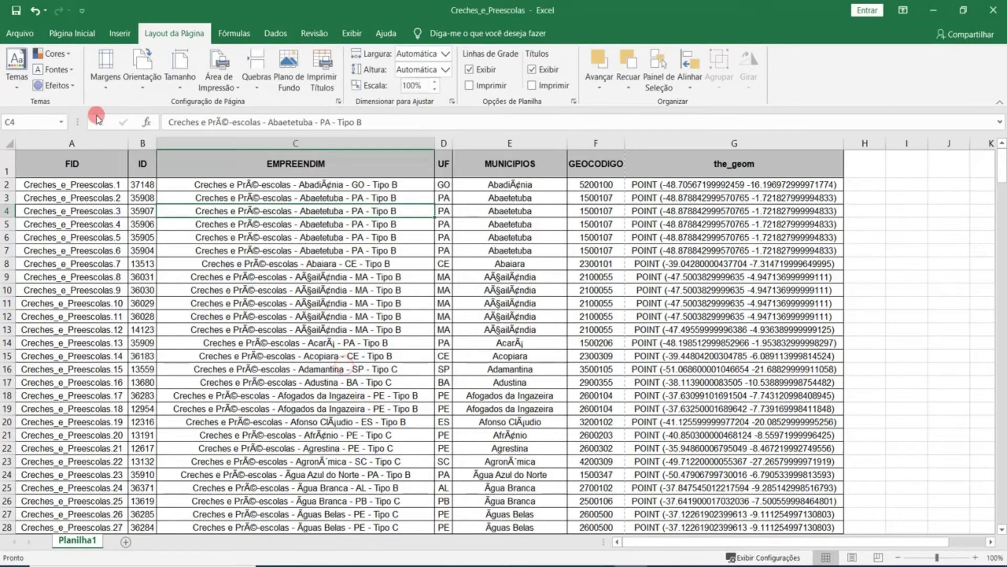
Step: Open the print preview and page through to the last page to check the repeated header row
click(34, 35)
click(57, 264)
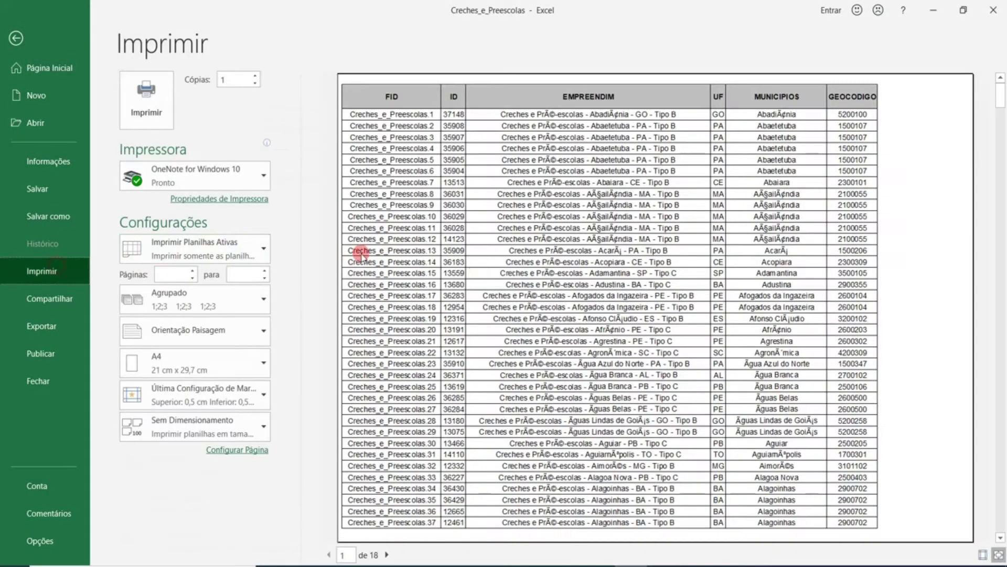
click(387, 554)
click(387, 555)
click(387, 555)
click(386, 554)
click(386, 555)
click(386, 554)
click(387, 555)
click(387, 555)
click(387, 555)
click(387, 554)
click(387, 555)
click(386, 555)
click(387, 555)
click(387, 554)
click(386, 555)
click(387, 555)
click(386, 555)
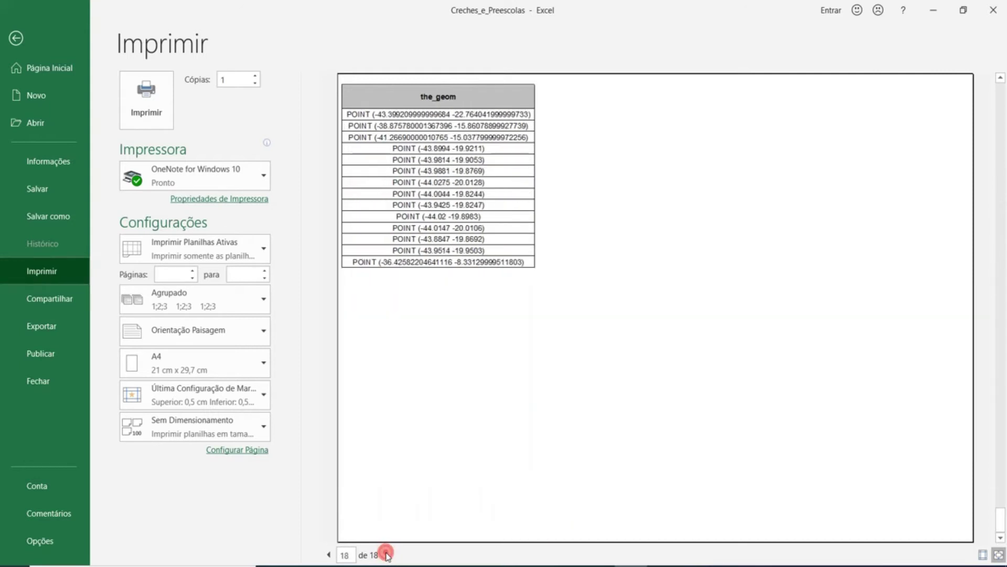
Step: Page back to the first preview page, look through the following pages again, and return to the worksheet
click(329, 555)
click(329, 555)
click(329, 555)
click(329, 555)
click(329, 555)
click(329, 555)
click(329, 554)
click(329, 555)
click(329, 555)
click(329, 554)
click(329, 555)
click(329, 554)
click(330, 554)
click(331, 555)
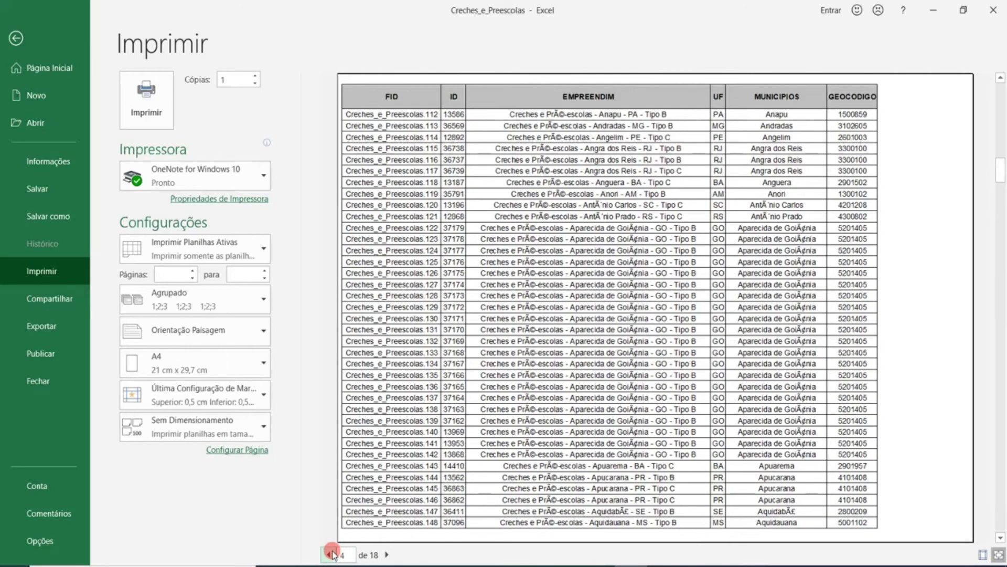
click(330, 555)
click(331, 555)
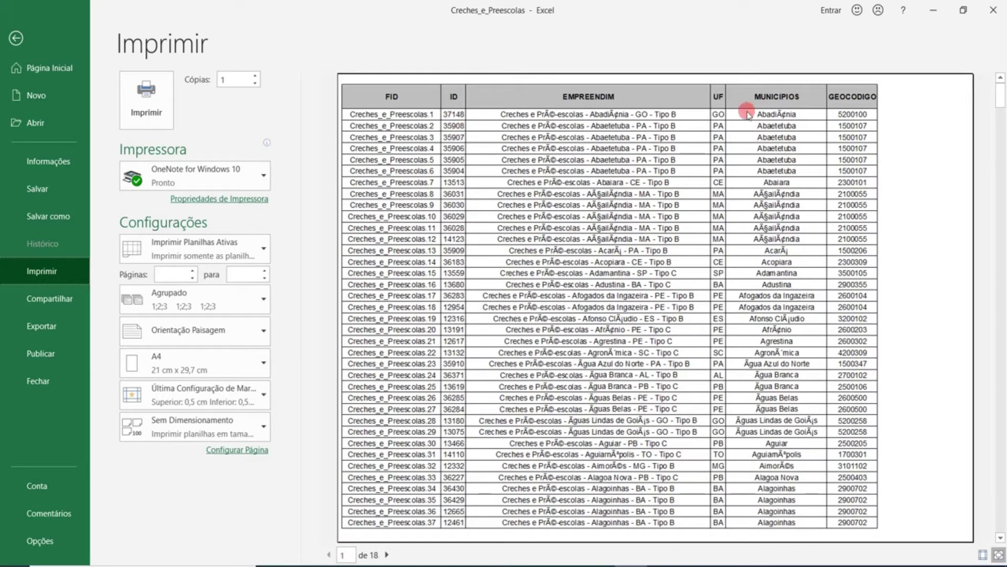
click(387, 555)
click(387, 555)
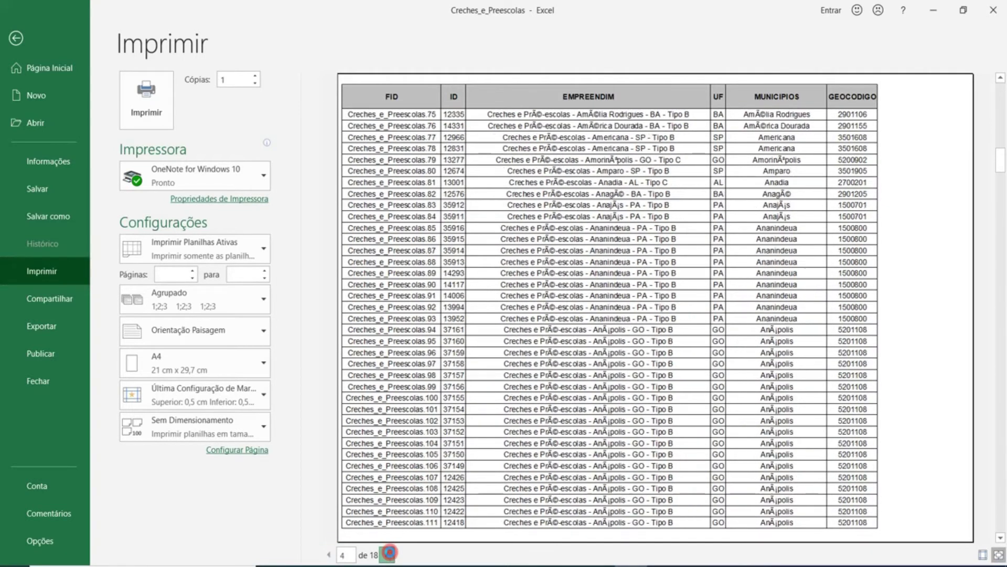
click(387, 554)
click(387, 555)
click(387, 555)
click(388, 555)
click(387, 555)
click(19, 73)
click(175, 209)
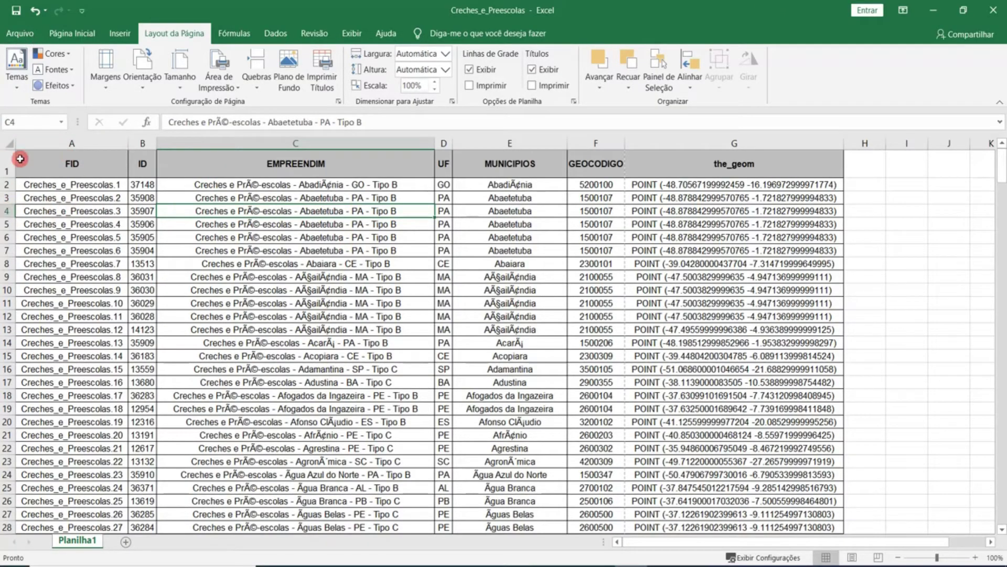
click(79, 145)
right_click(80, 146)
click(122, 240)
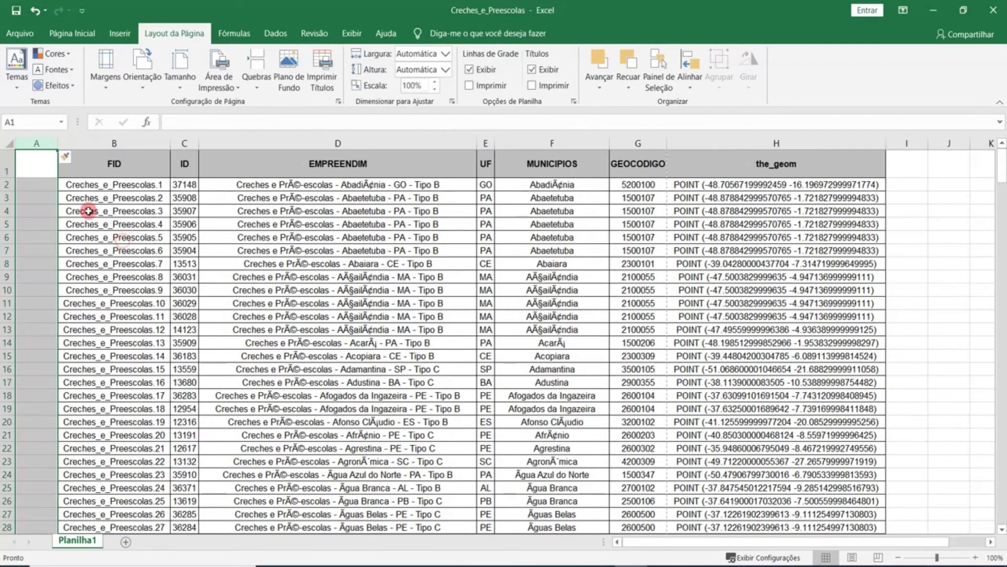
click(68, 207)
click(36, 169)
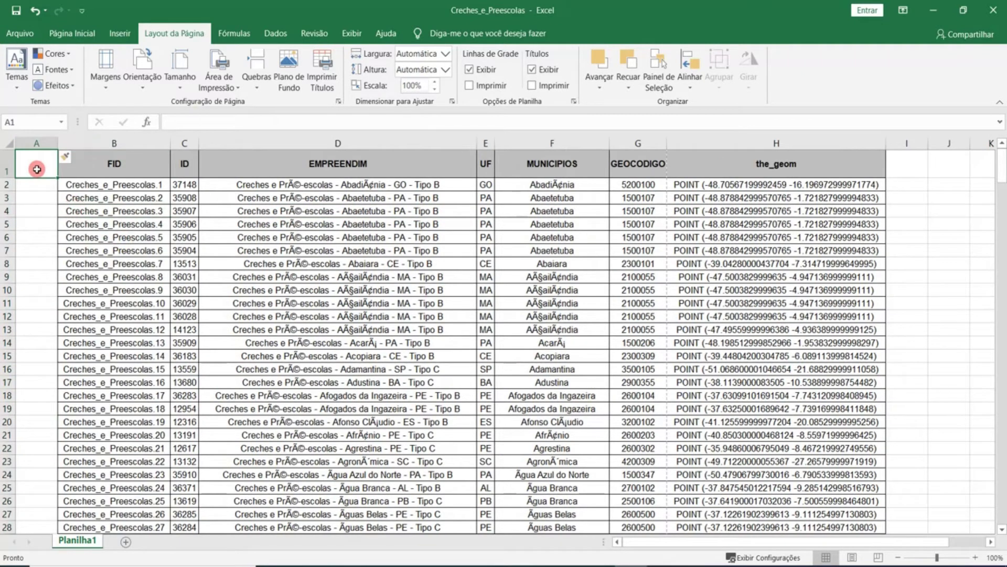
text(I)
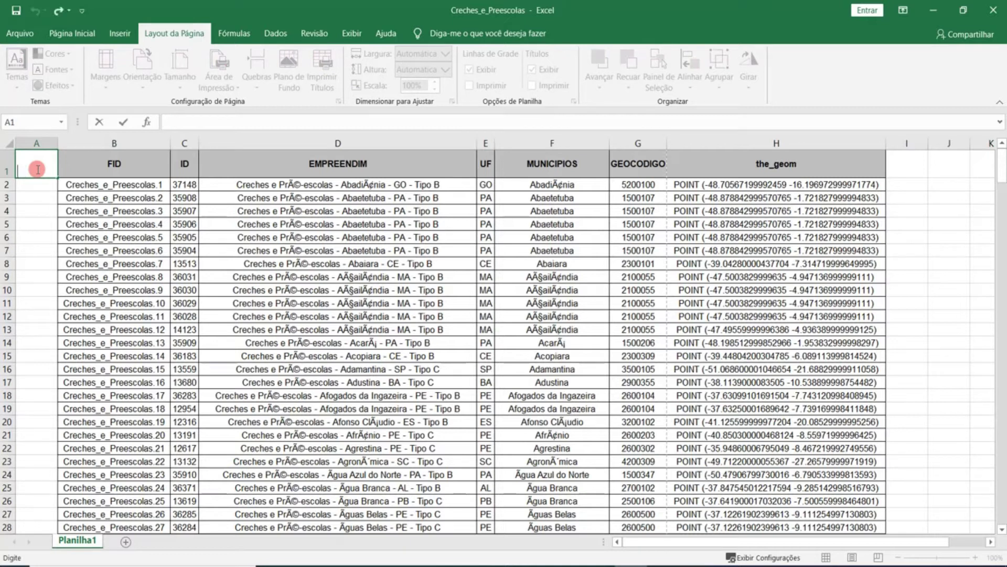
key(BackSpace)
key(BackSpace)
key(Escape)
key(ctrl+space)
key(ctrl+minus)
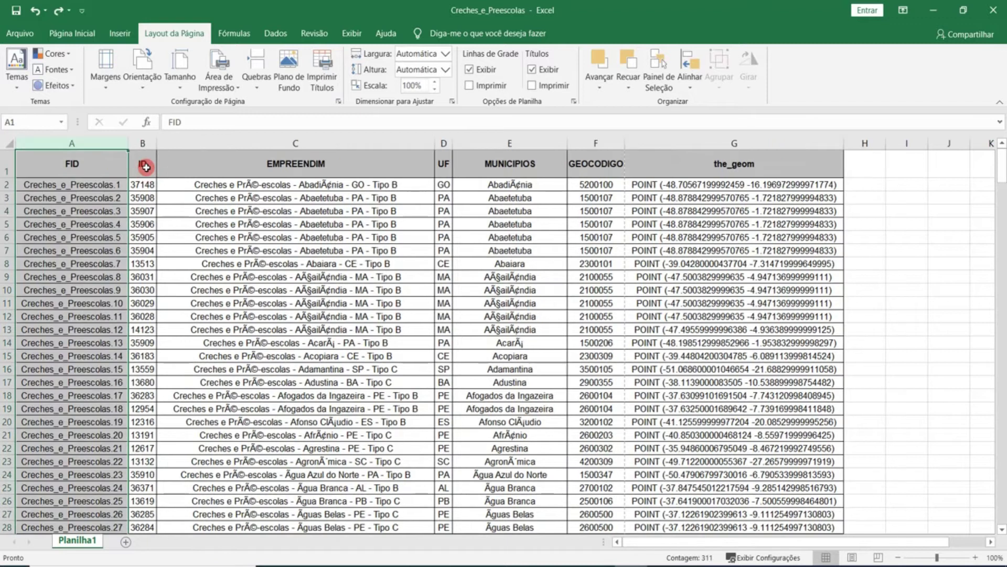
Step: Move the ID column in front of the FID column by inserting it as cut cells
click(160, 174)
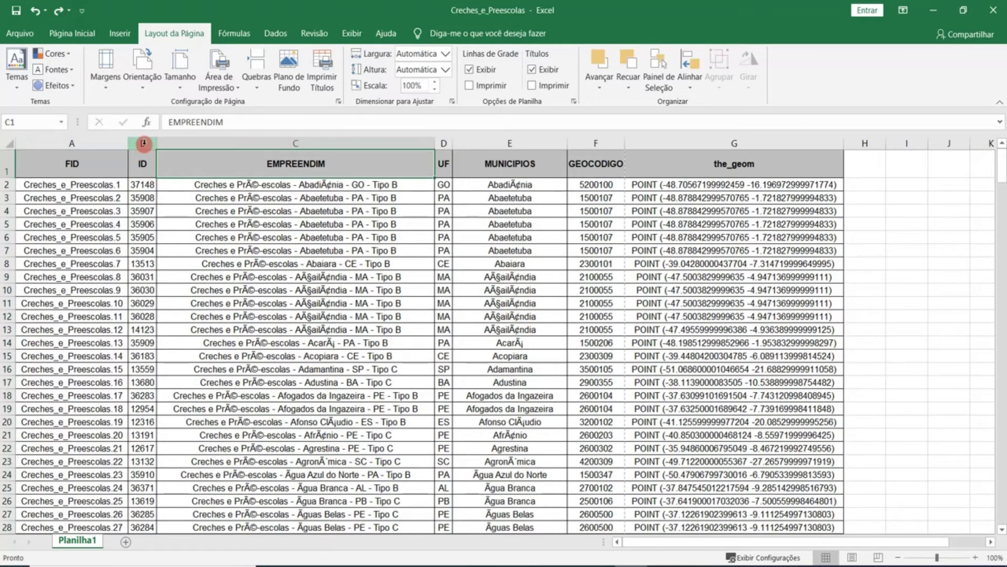
click(198, 143)
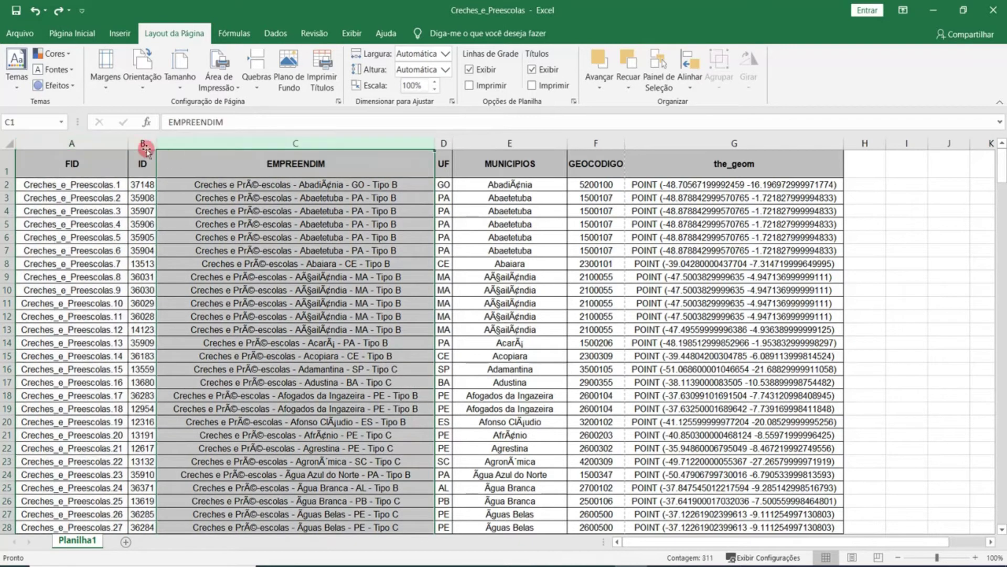
click(144, 143)
right_click(143, 144)
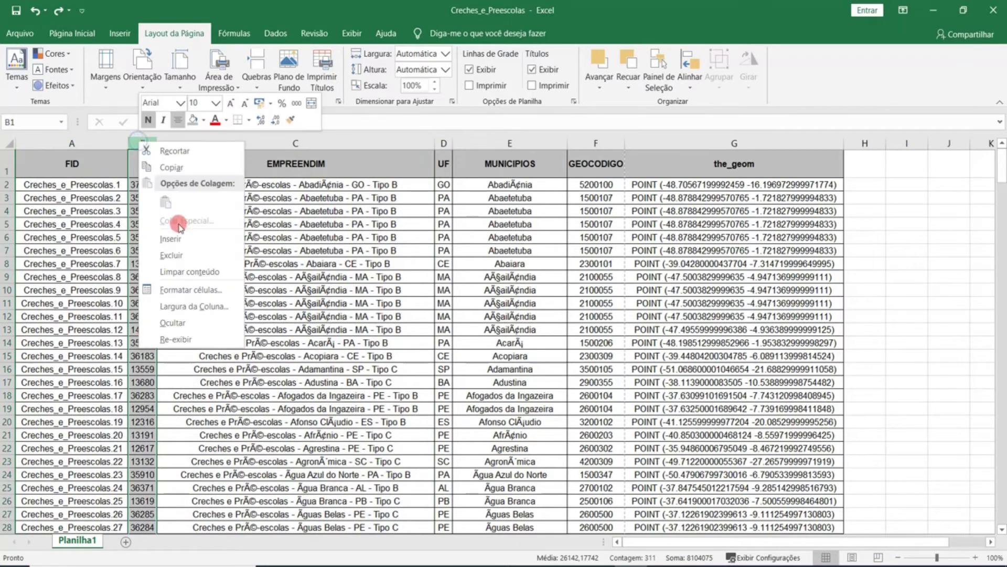
click(85, 210)
key(ctrl+x)
click(90, 143)
right_click(94, 147)
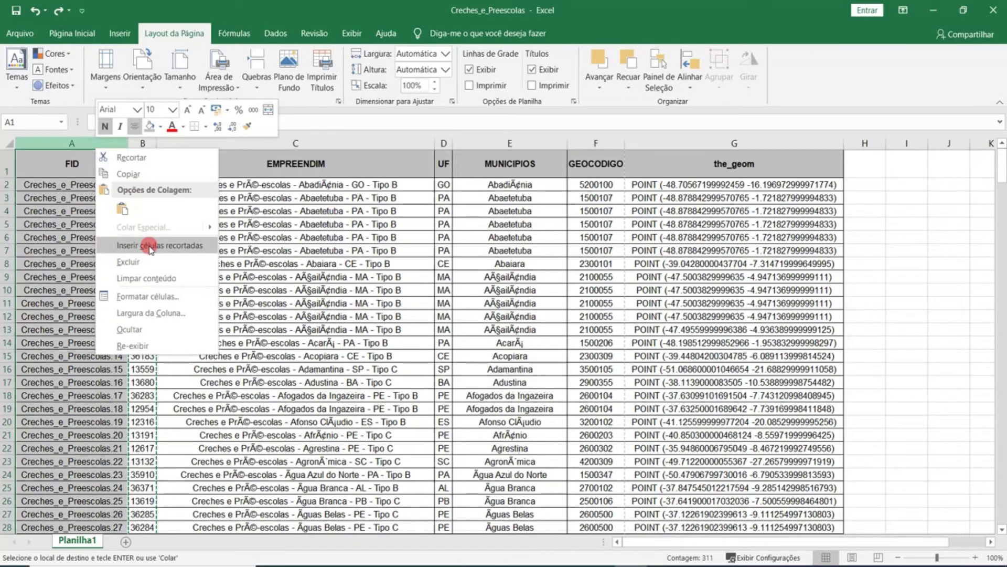
click(150, 248)
click(142, 223)
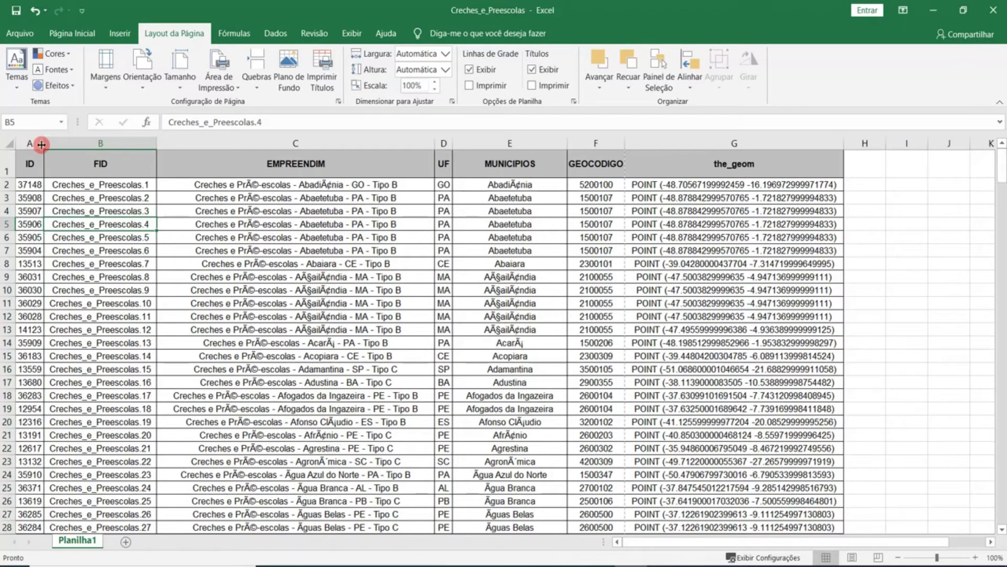
Step: Reopen the print titles settings and reselect header row 1 as the row to repeat at the top
click(315, 87)
click(417, 137)
click(52, 162)
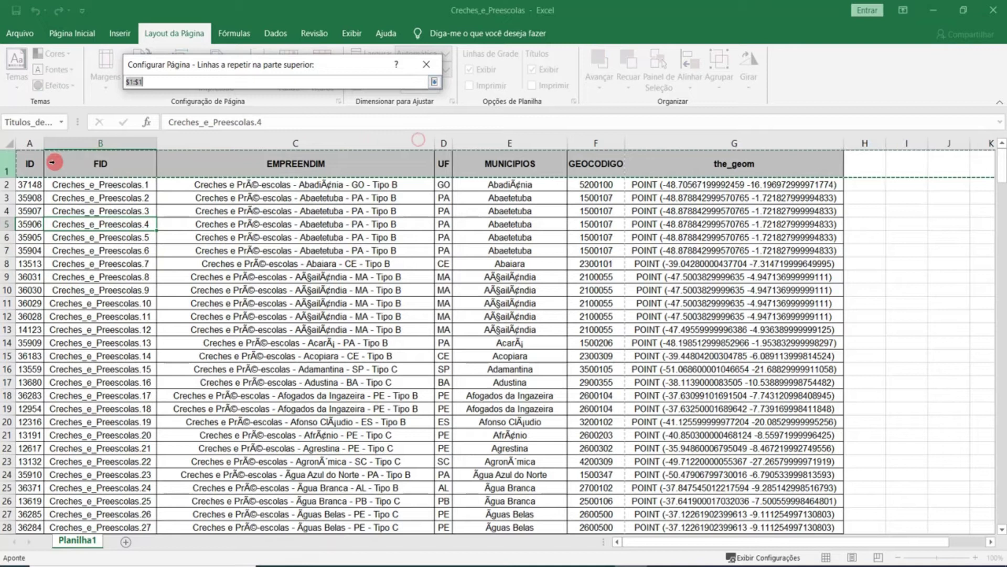
click(22, 163)
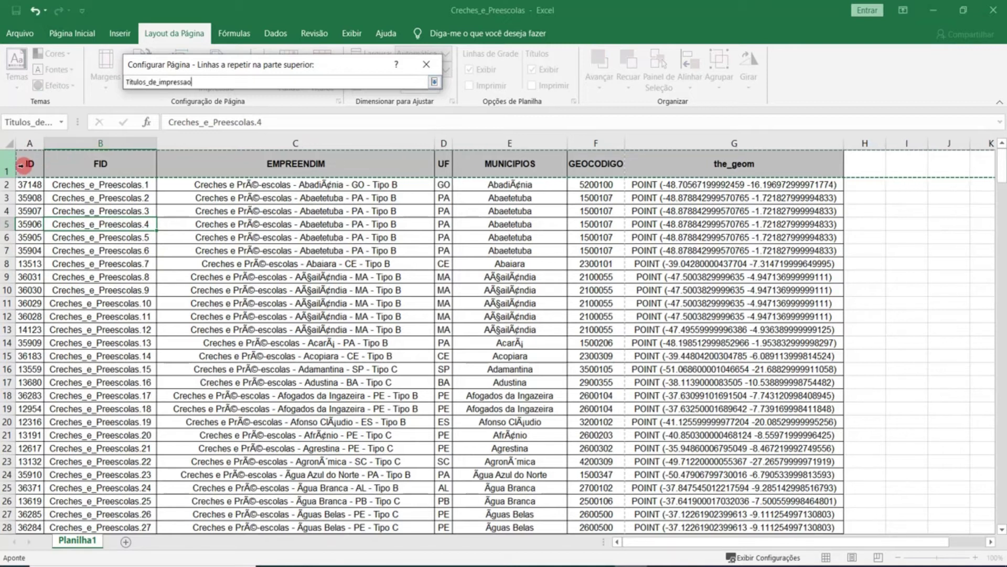
click(434, 81)
click(423, 140)
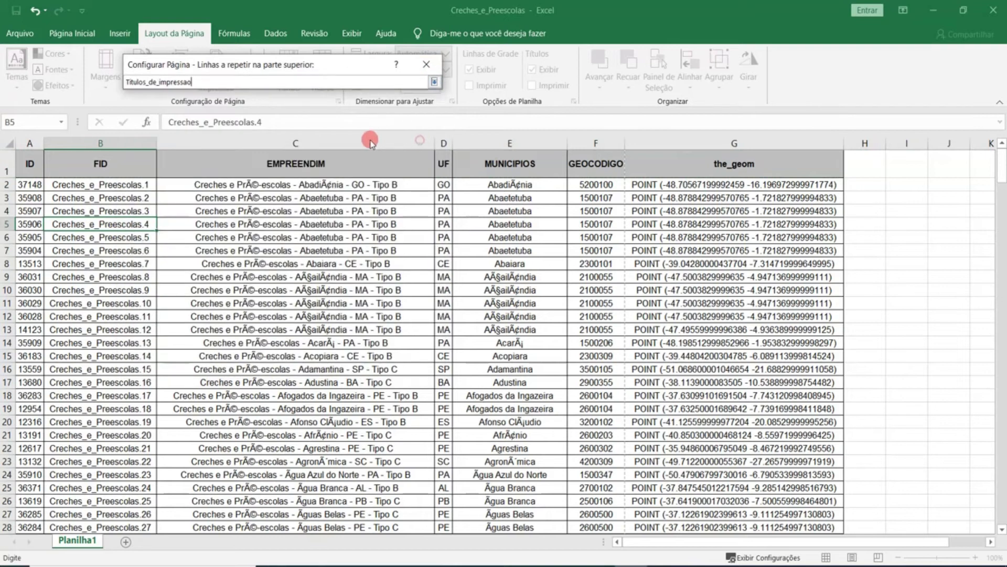
drag(45, 152, 739, 151)
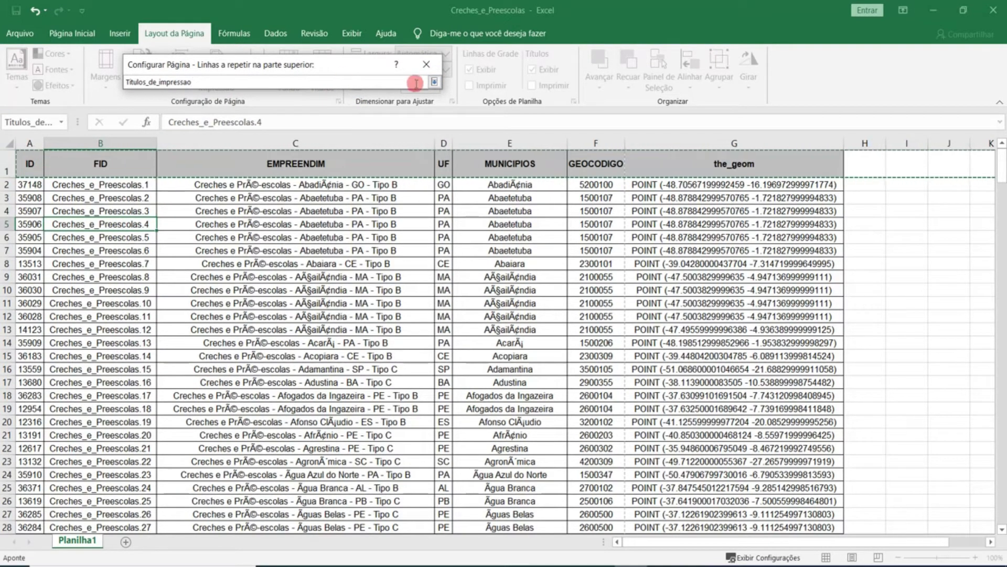
click(435, 82)
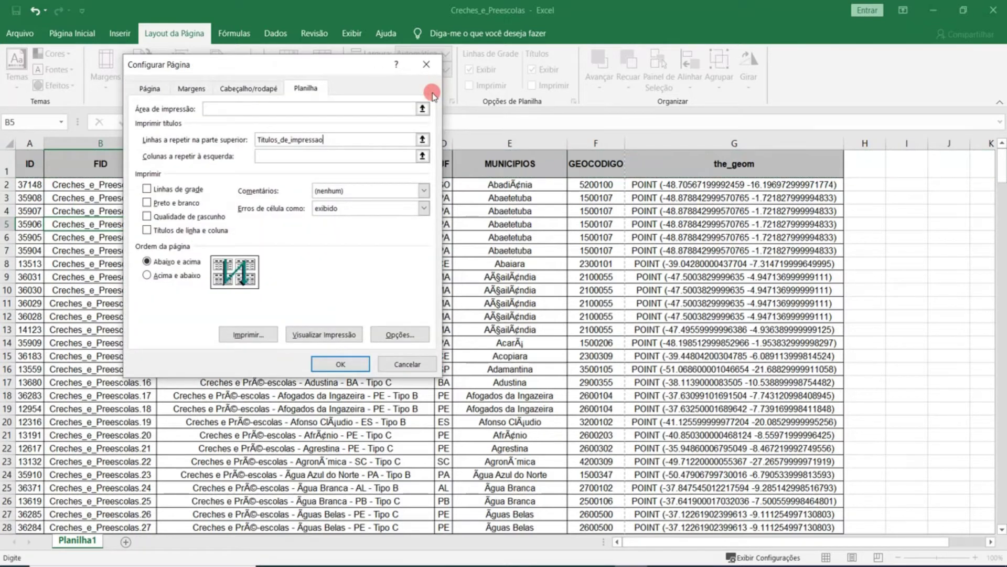
Step: Set column A, the ID column, to repeat at the left of every printed page
click(422, 156)
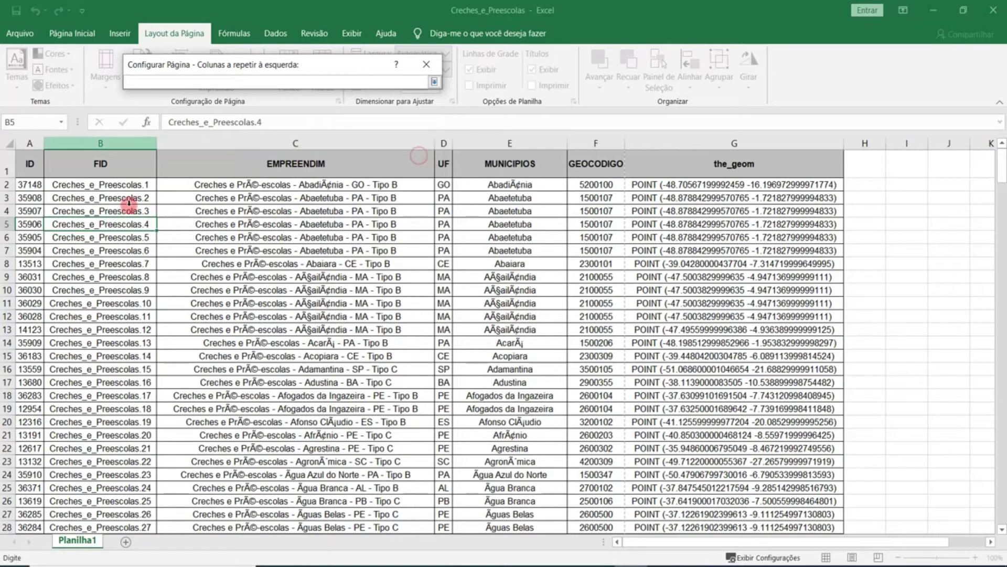
click(23, 145)
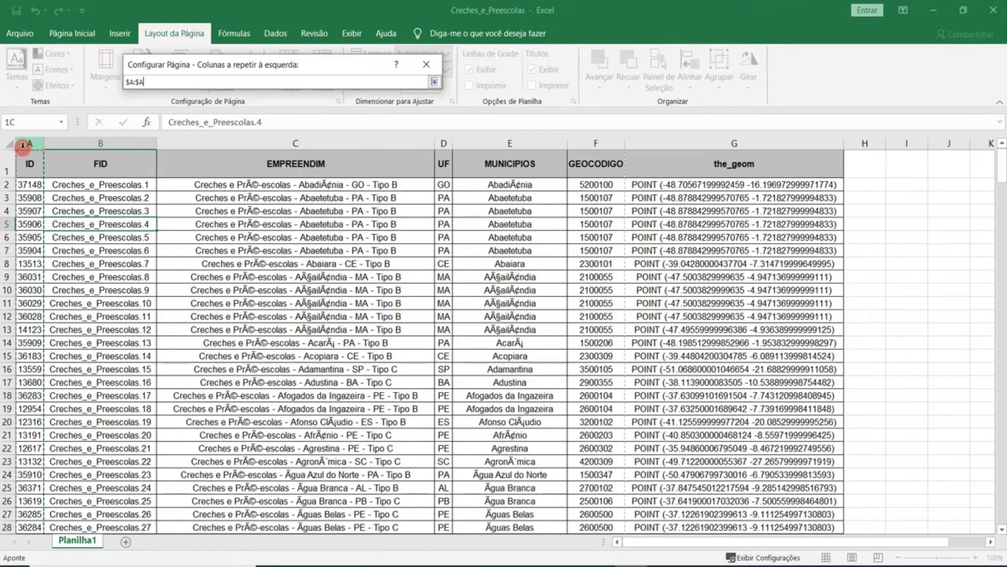
click(432, 85)
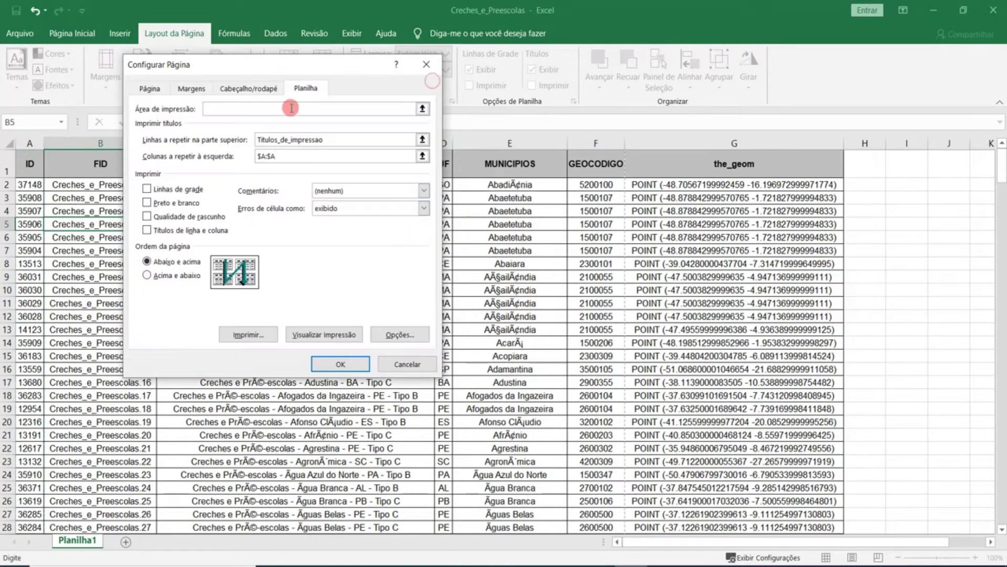
Step: Set the print area to B2:G101, excluding the title row and column, and apply the page setup
click(423, 109)
drag(90, 187, 693, 425)
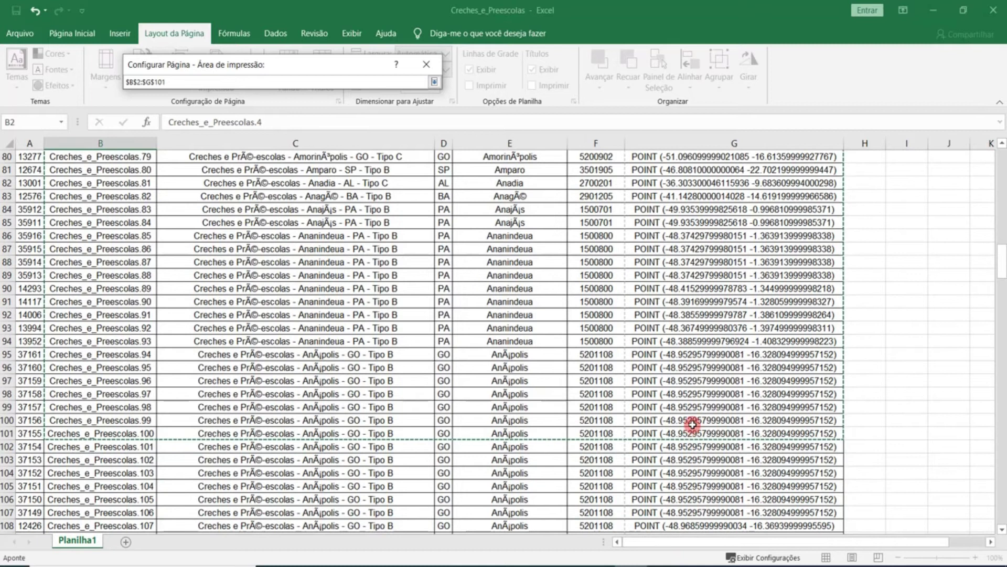
scroll(693, 424, up, 20)
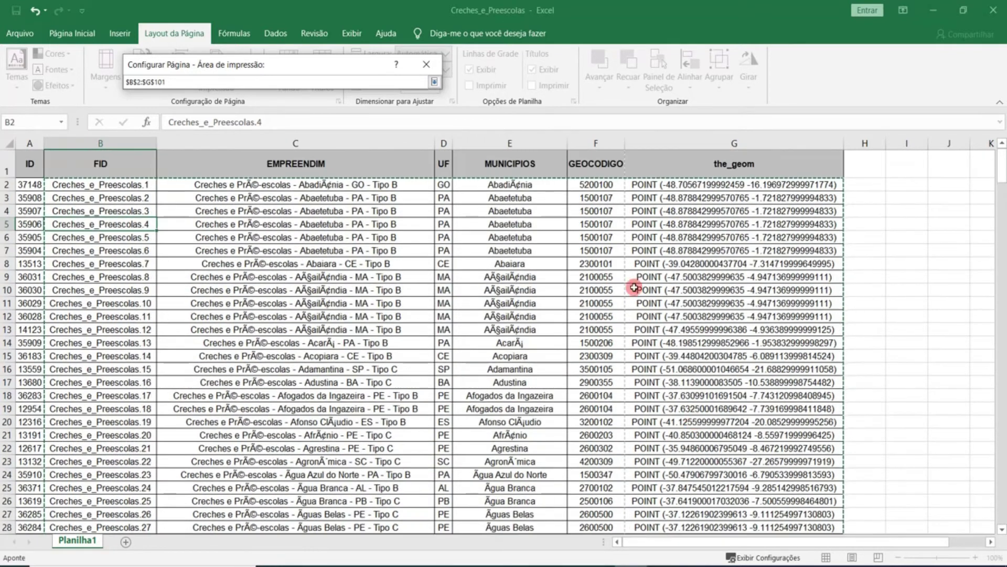
click(435, 82)
click(236, 128)
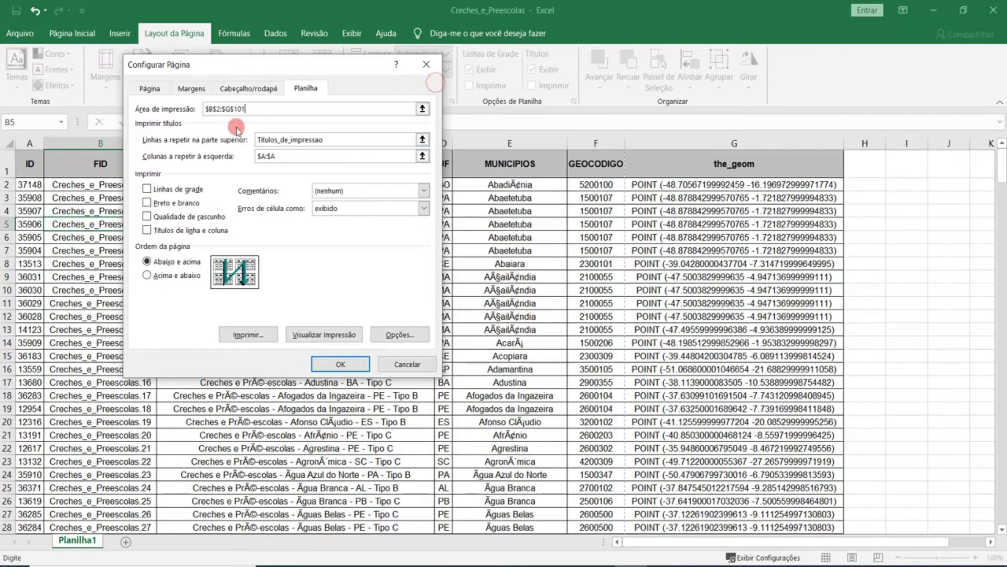
click(272, 140)
click(619, 162)
click(339, 366)
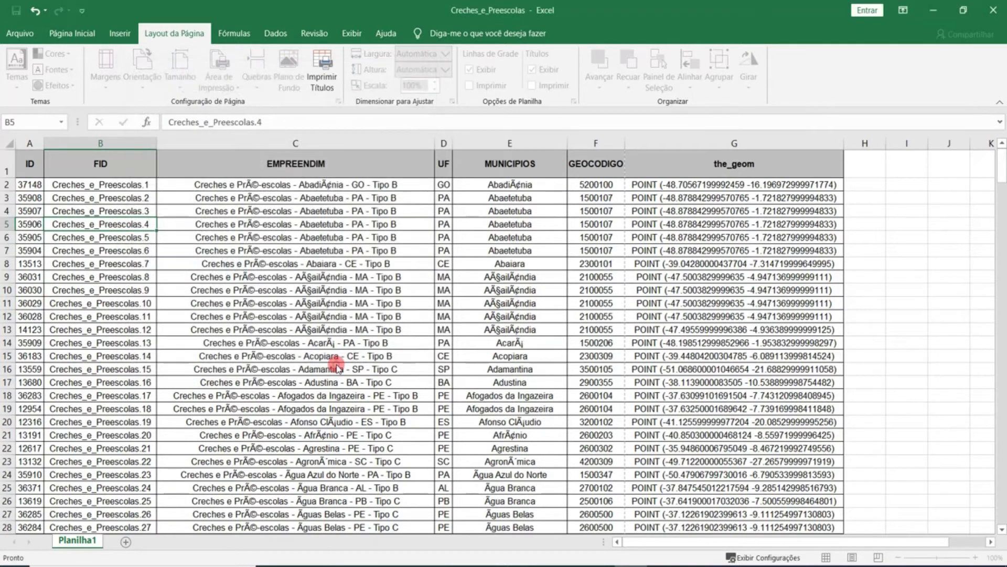
Step: Examine the print preview pages for the repeated header row and ID column alongside the the_geom column
click(19, 34)
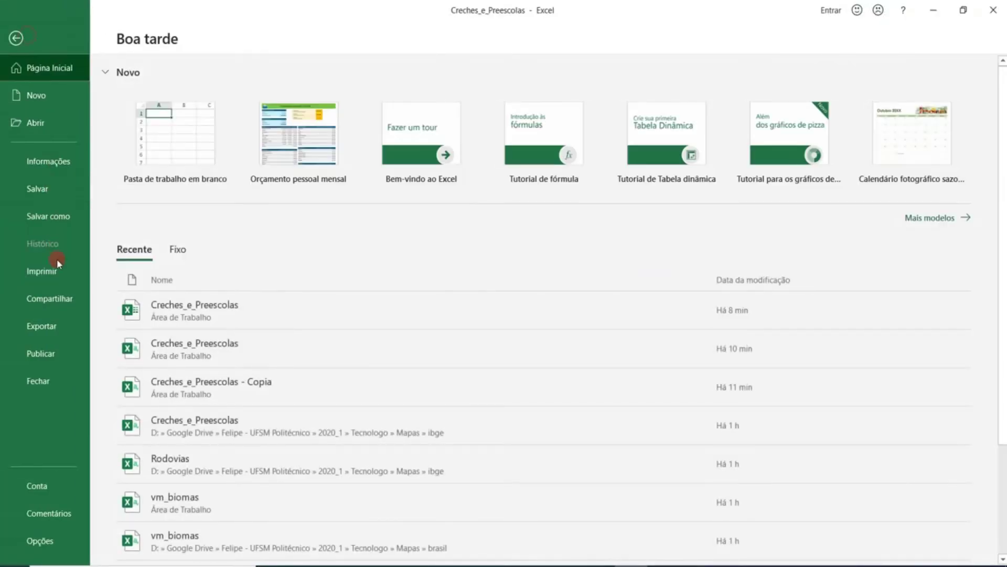
click(57, 265)
scroll(416, 274, down, 2)
scroll(527, 321, down, 2)
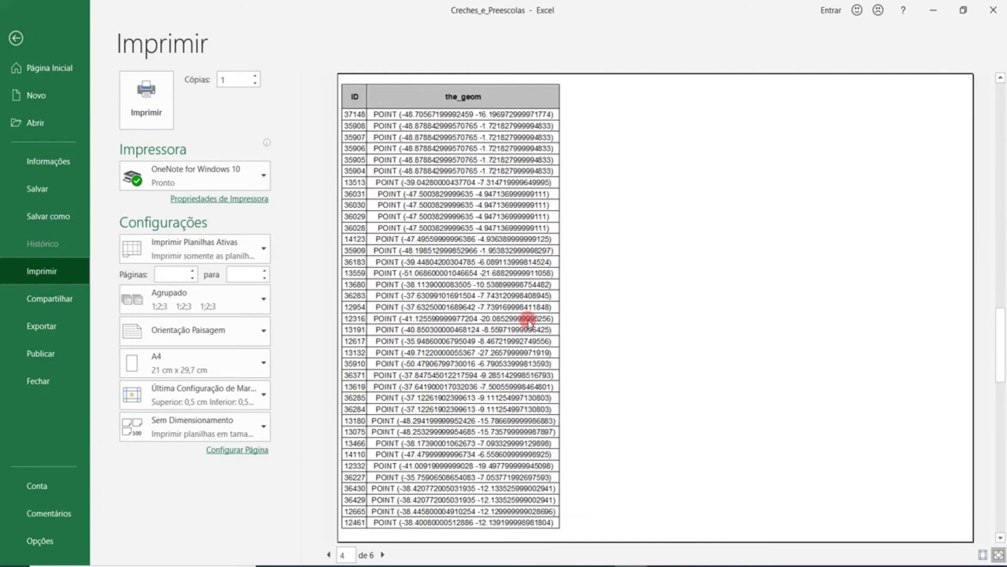
scroll(527, 319, down, 1)
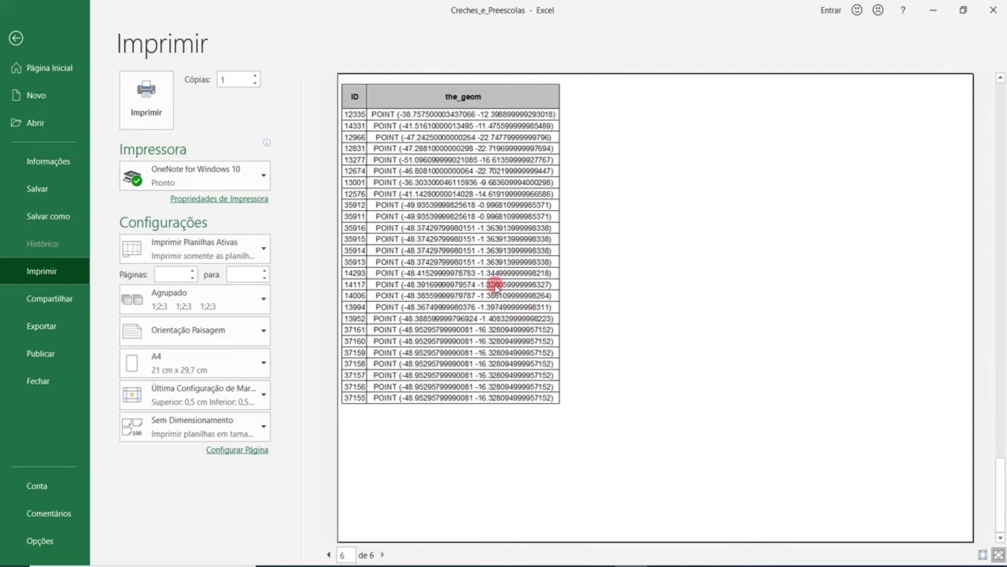
scroll(464, 224, up, 1)
scroll(464, 224, up, 4)
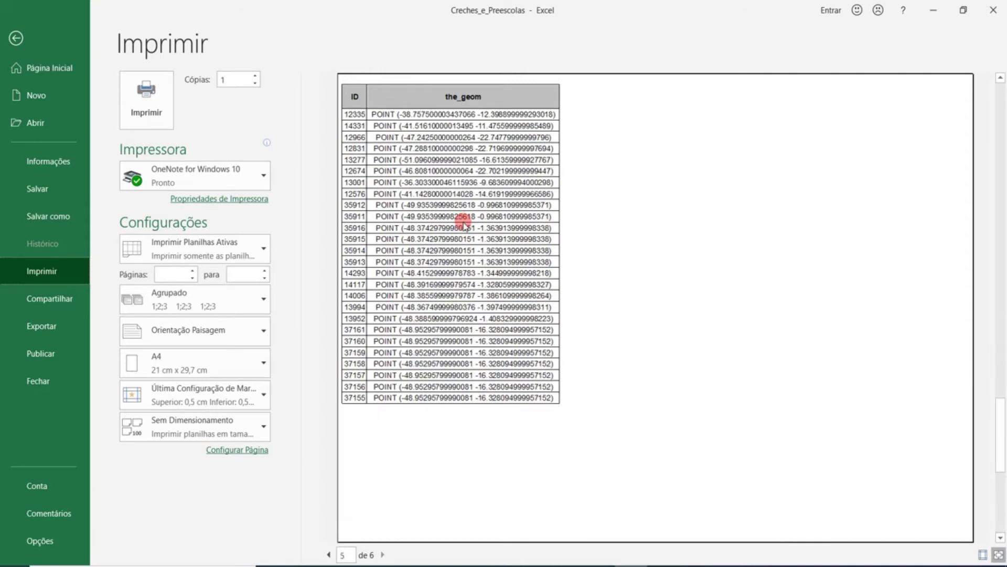
scroll(503, 367, down, 3)
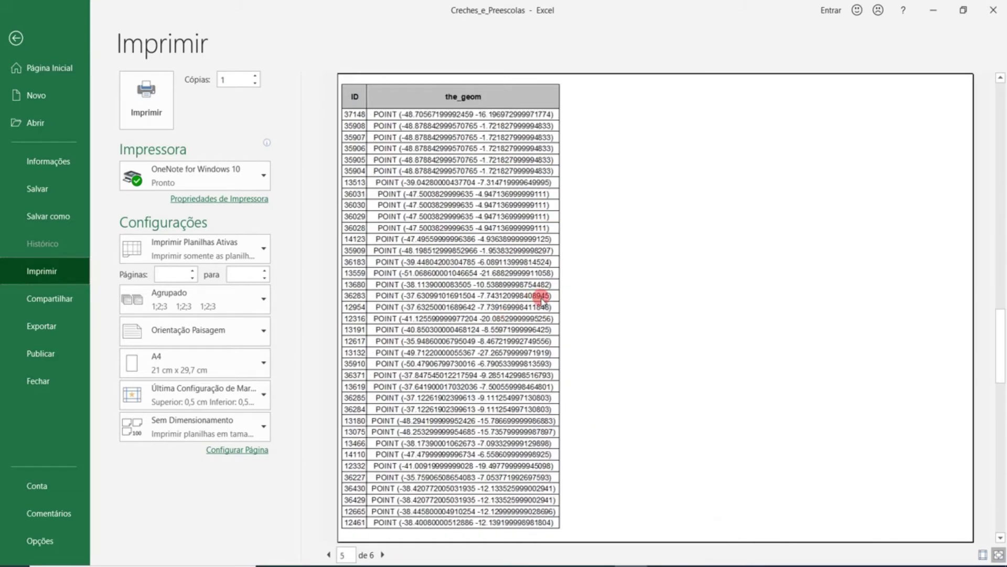
scroll(542, 299, up, 4)
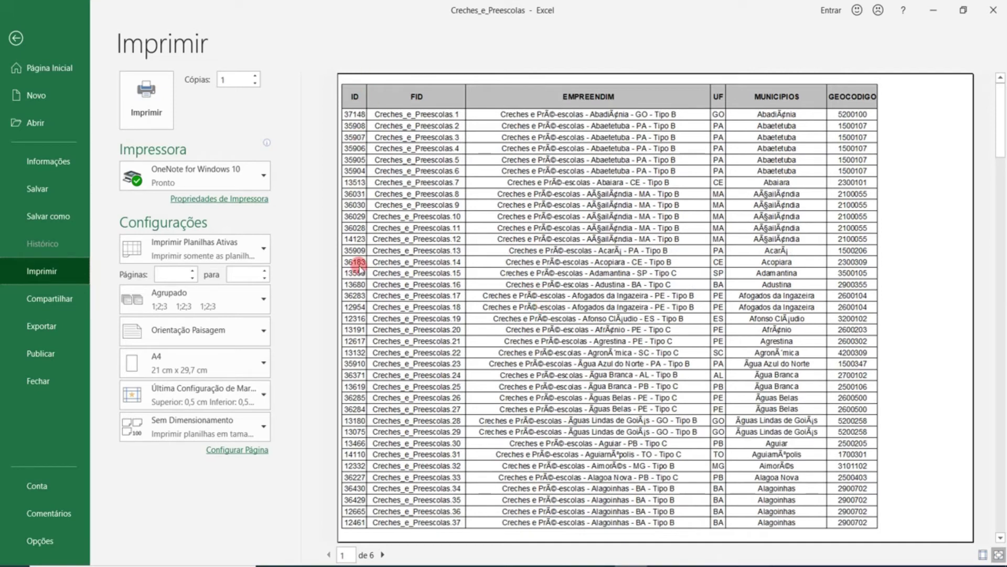
scroll(359, 185, down, 3)
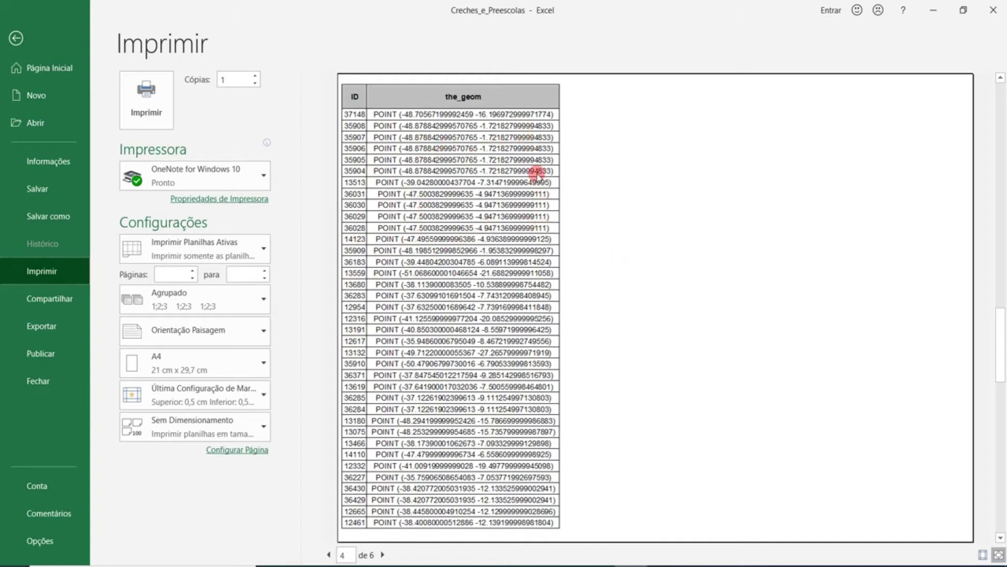
scroll(562, 209, down, 1)
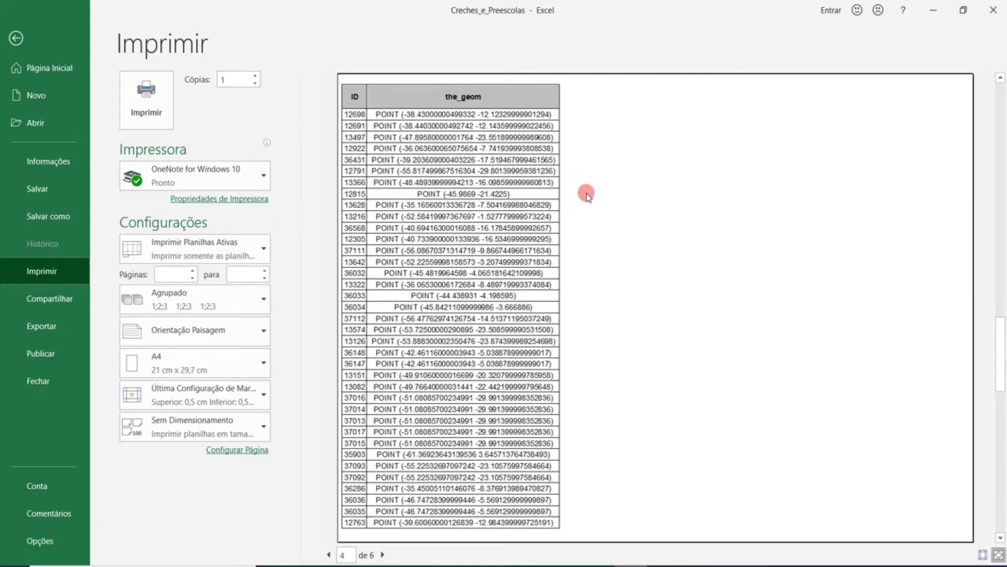
scroll(498, 136, up, 4)
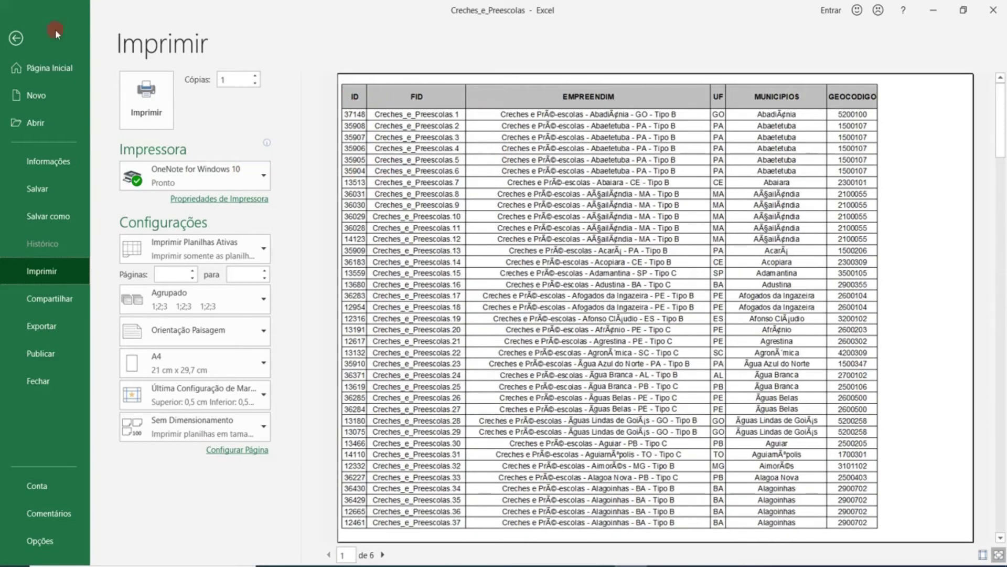
click(17, 38)
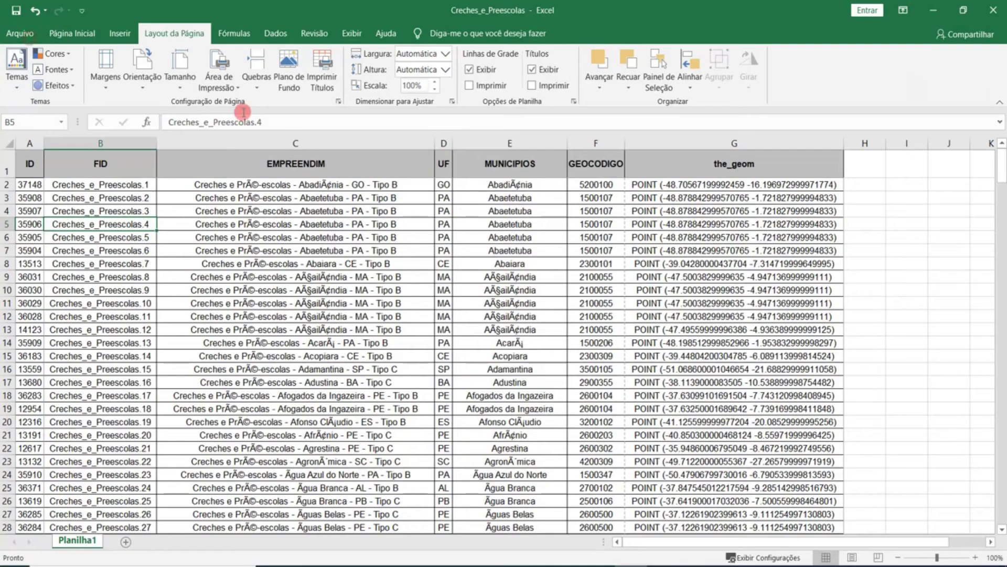
Step: Clear the print area and the column repeated at the left of each page, then check the pages in print preview
click(231, 88)
click(258, 119)
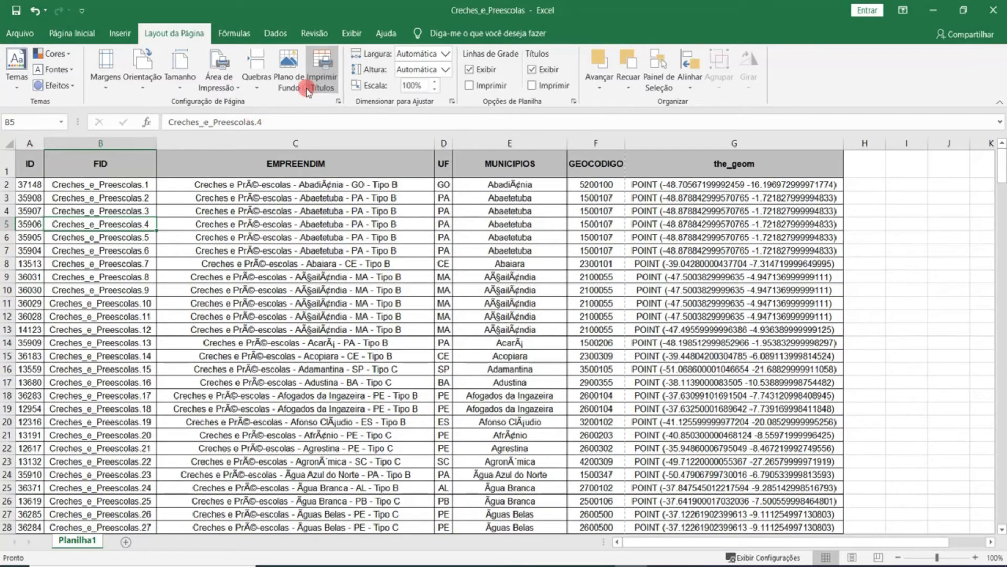
click(322, 74)
click(329, 152)
key(BackSpace)
key(BackSpace)
key(BackSpace)
key(BackSpace)
key(BackSpace)
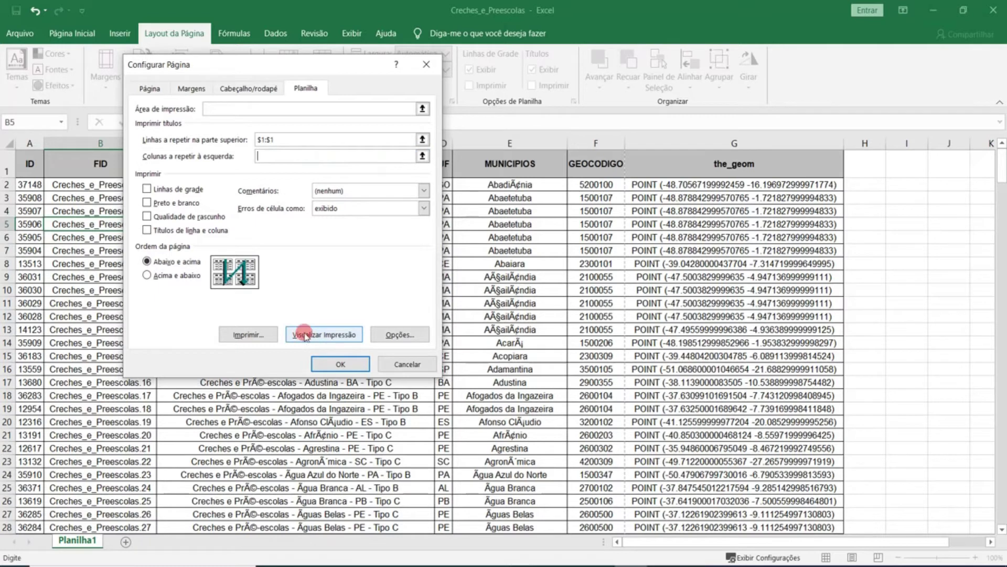
click(345, 336)
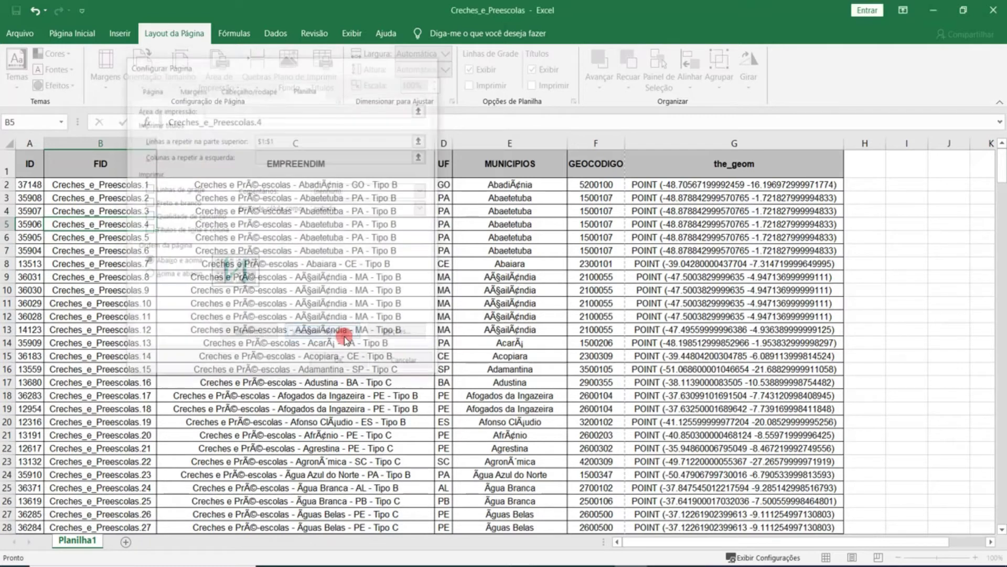
scroll(626, 153, down, 6)
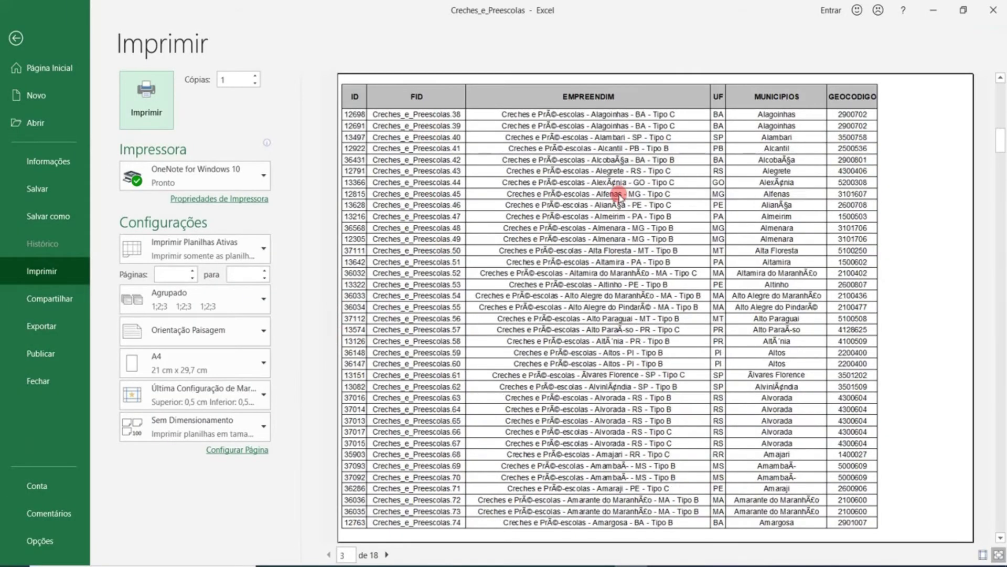
click(57, 42)
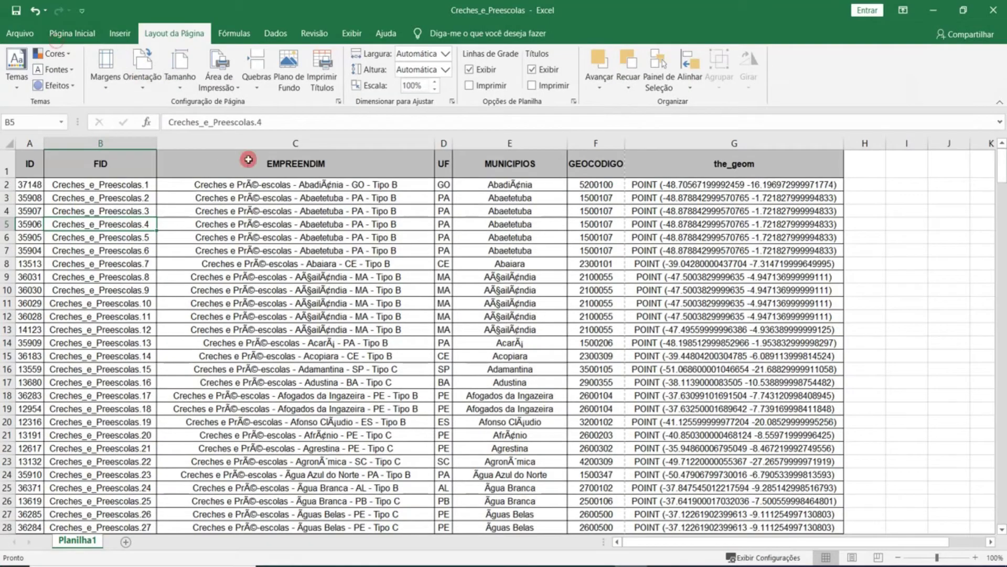
Step: Change the page order to Acima e abaixo and check the resulting page sequence in print preview
click(326, 70)
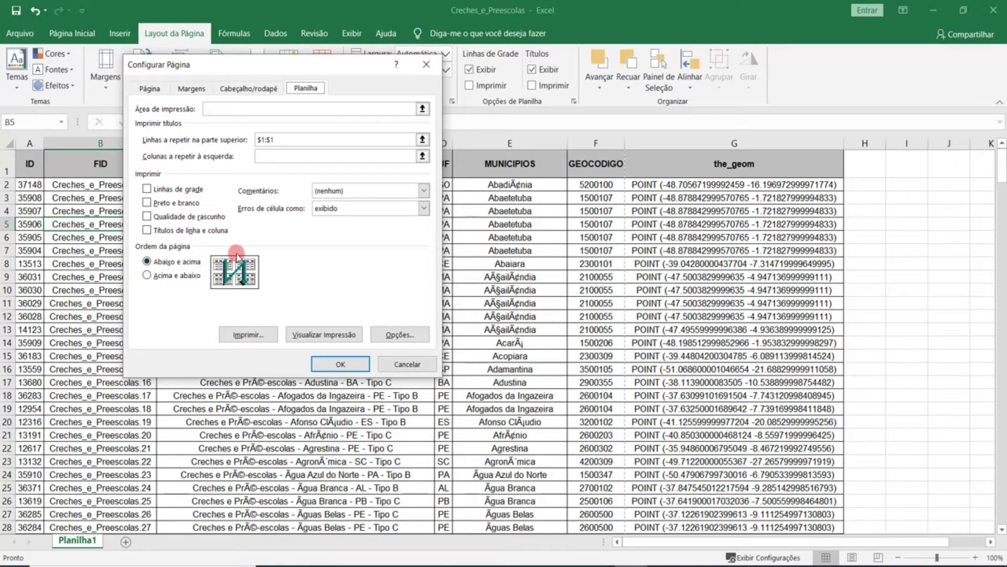
click(178, 277)
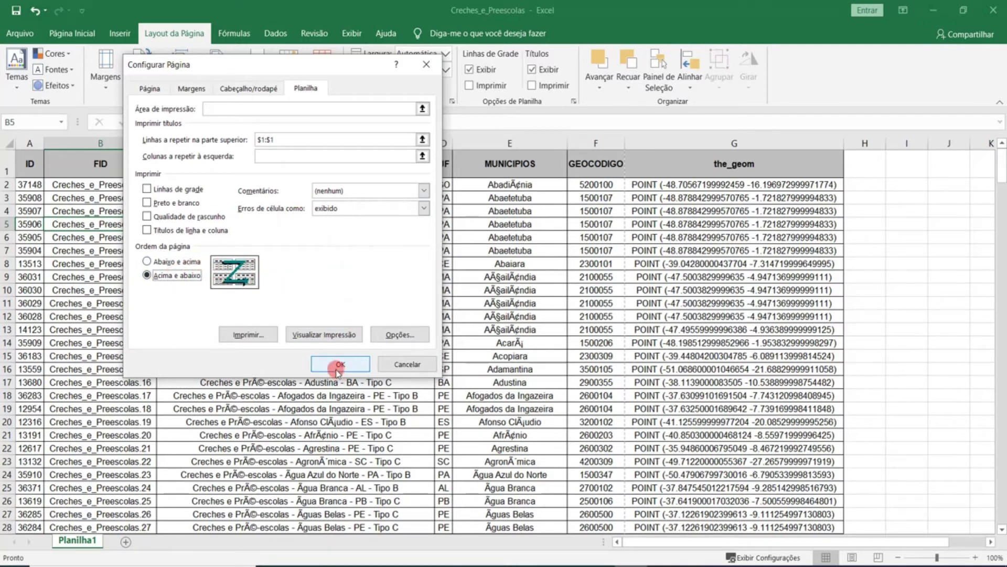
click(324, 336)
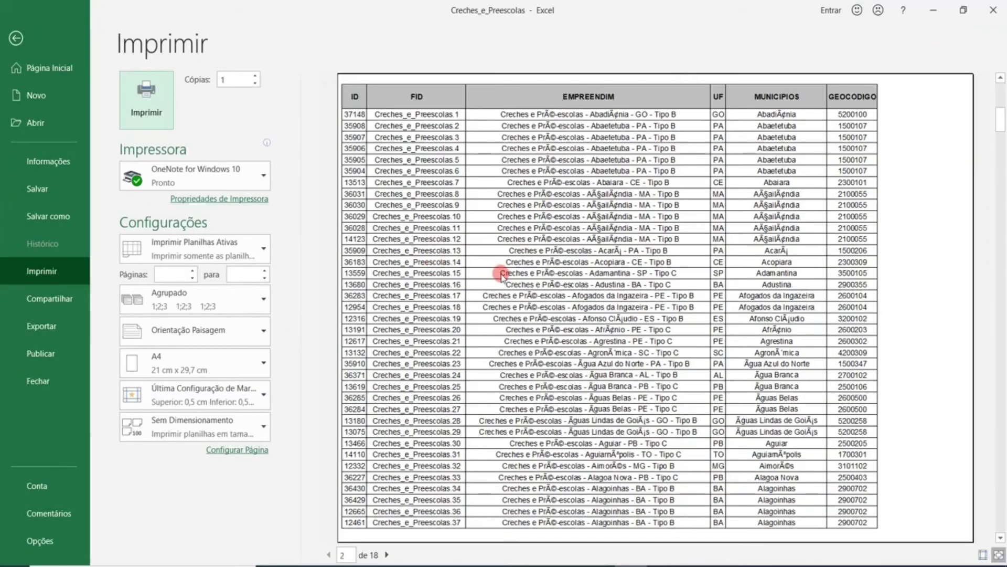
scroll(501, 274, down, 3)
scroll(501, 274, down, 4)
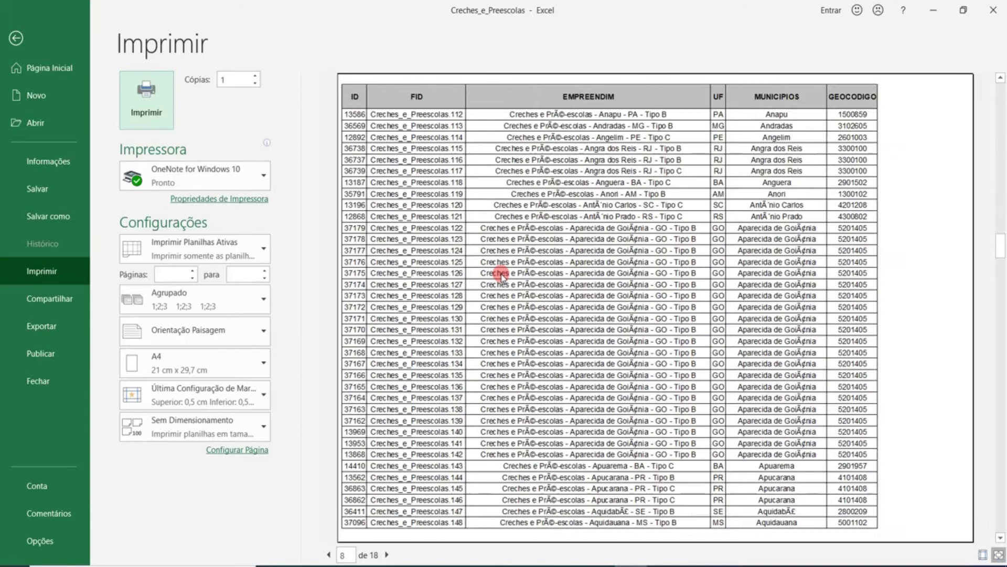
click(19, 38)
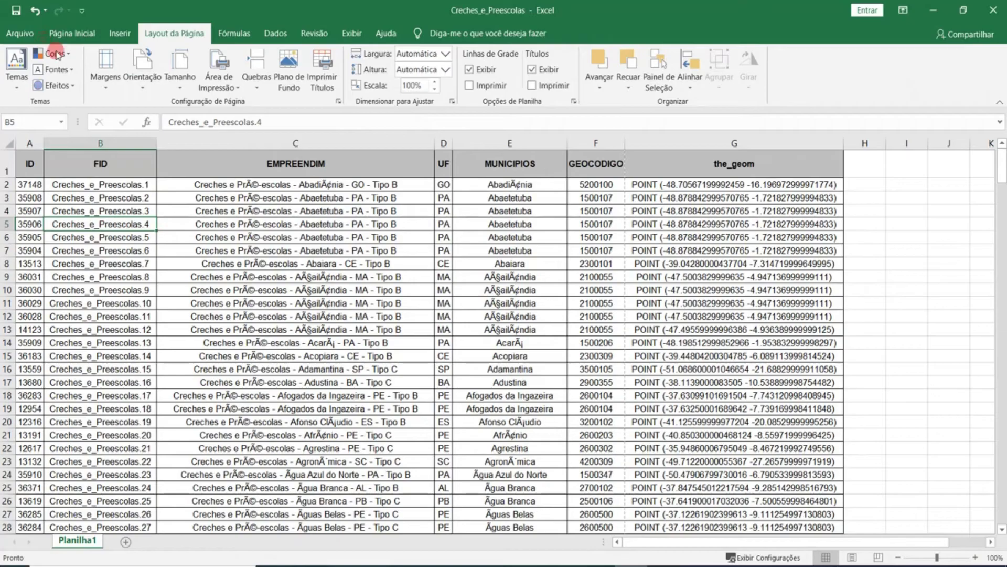
Step: Remove the header row repeated at the top and set the page order to Abaixo e acima
click(322, 73)
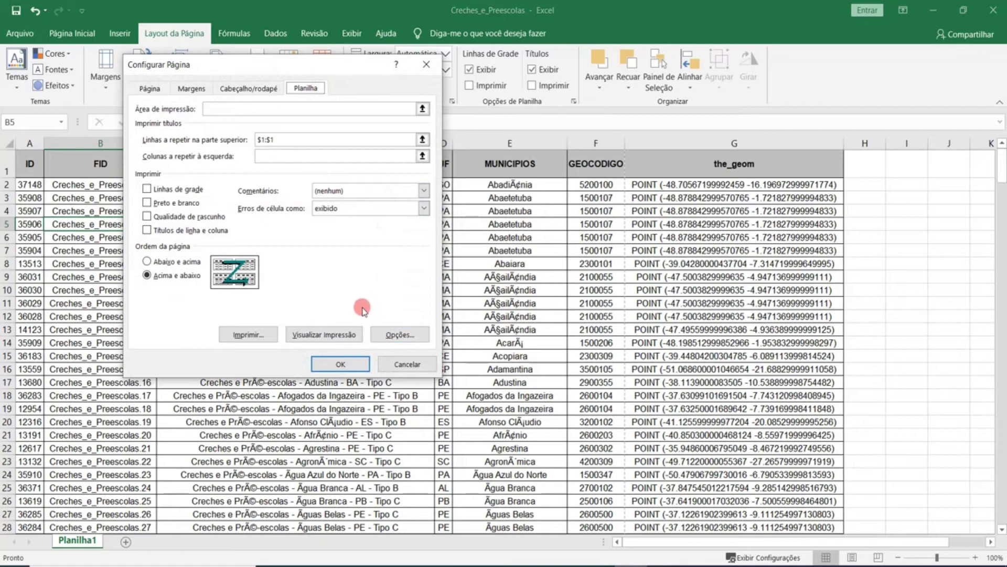
click(334, 139)
key(BackSpace)
key(BackSpace)
key(BackSpace)
key(BackSpace)
key(BackSpace)
click(179, 261)
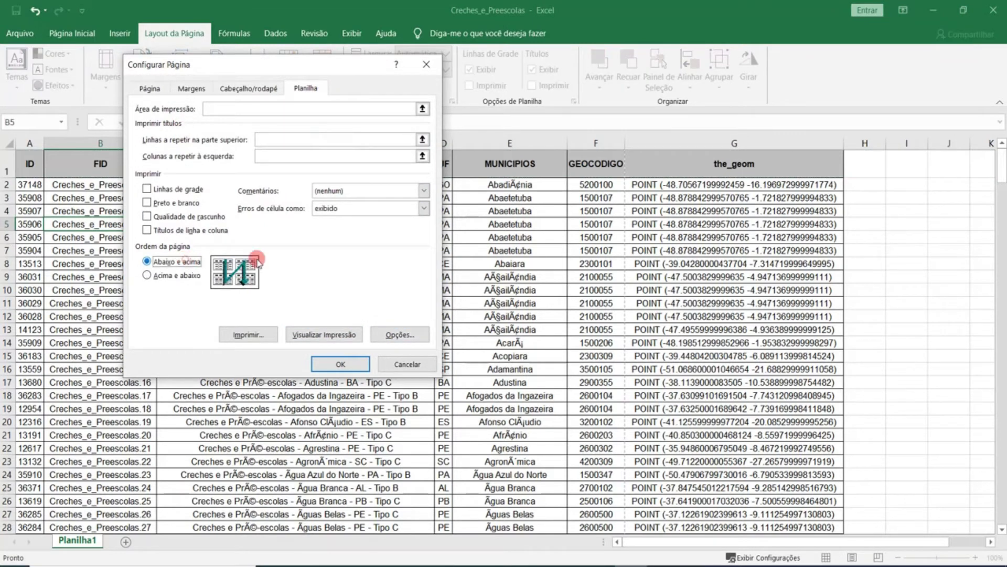
click(340, 364)
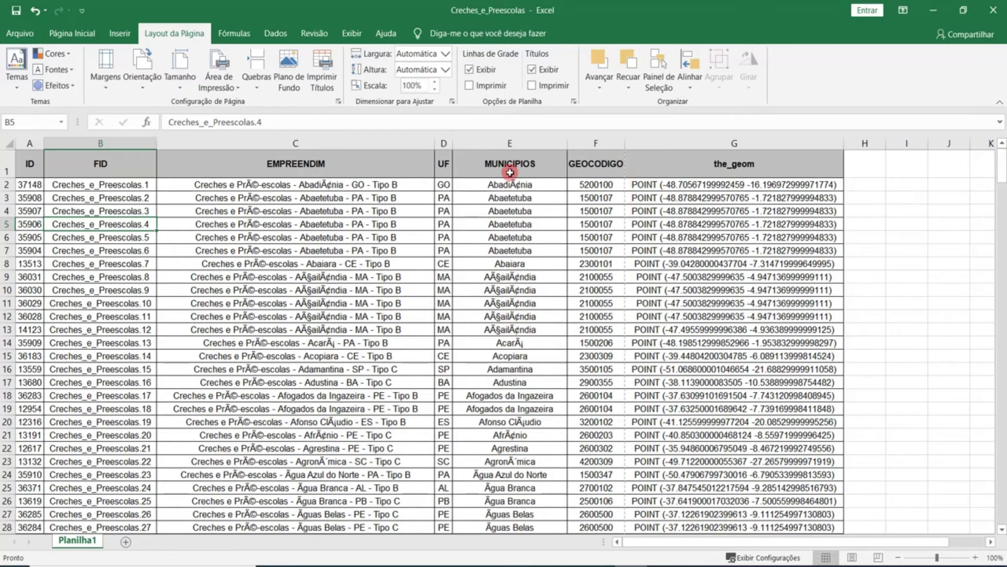
Step: Check in print preview how the pages look without repeated title rows or columns
click(34, 34)
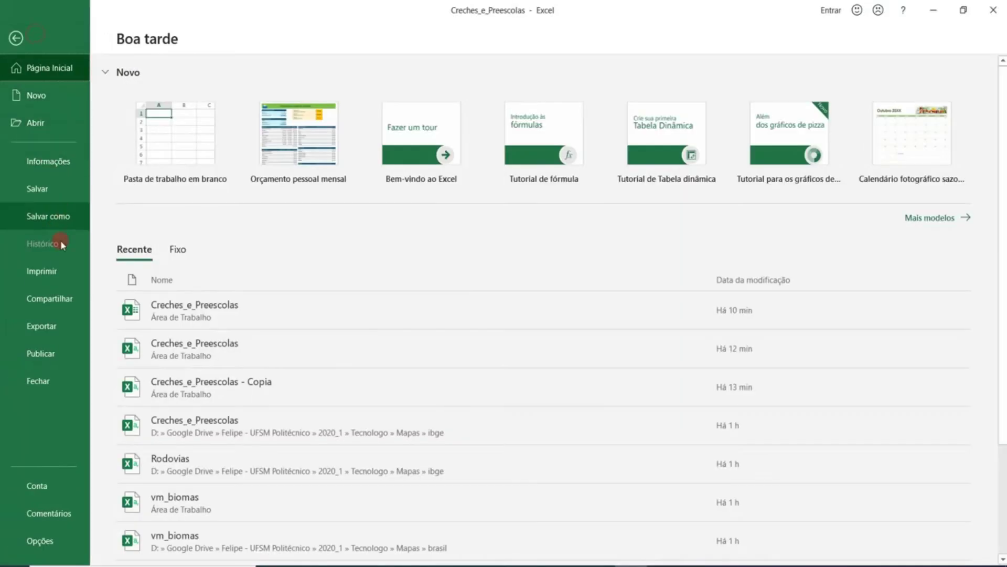
click(59, 265)
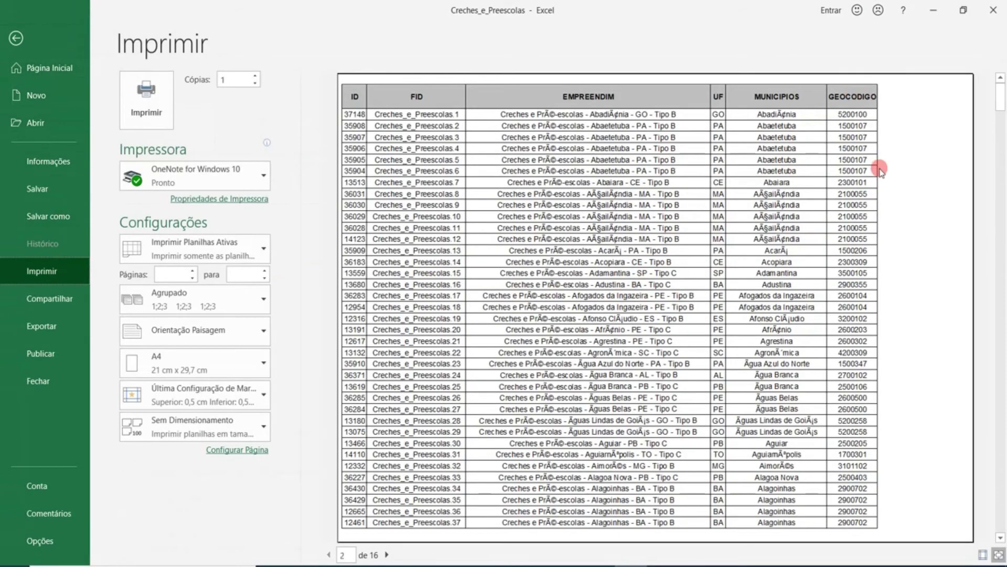
scroll(882, 262, down, 5)
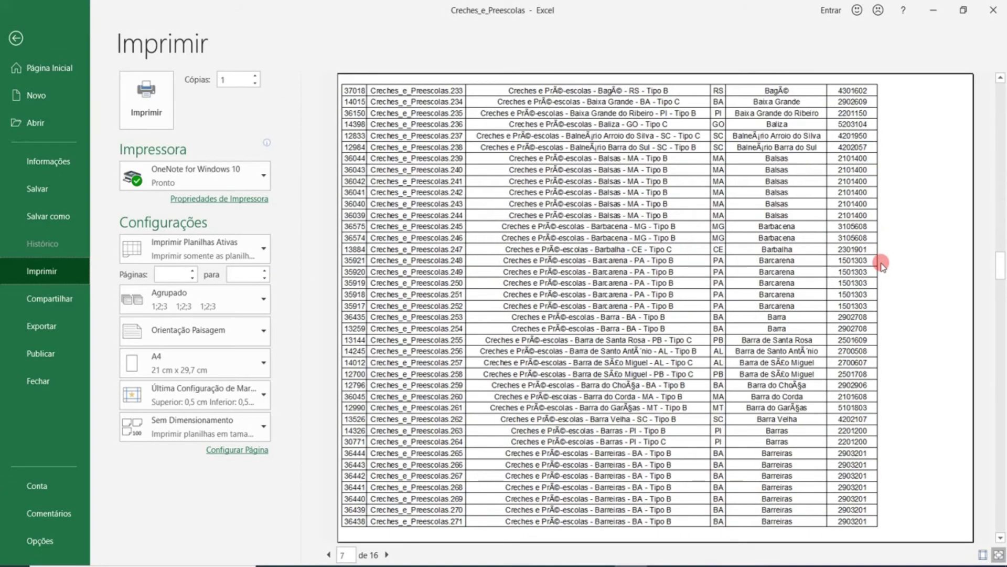
scroll(881, 263, down, 2)
scroll(879, 264, up, 2)
key(Escape)
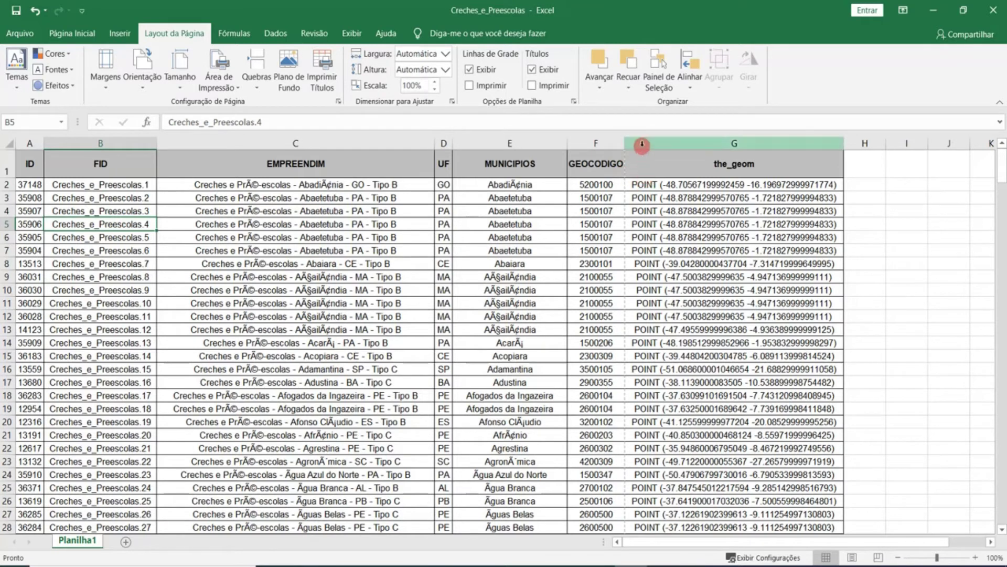
Step: Examine the page break lines across the empty columns beyond the the_geom column
drag(726, 544, 886, 544)
click(989, 542)
click(990, 543)
click(989, 543)
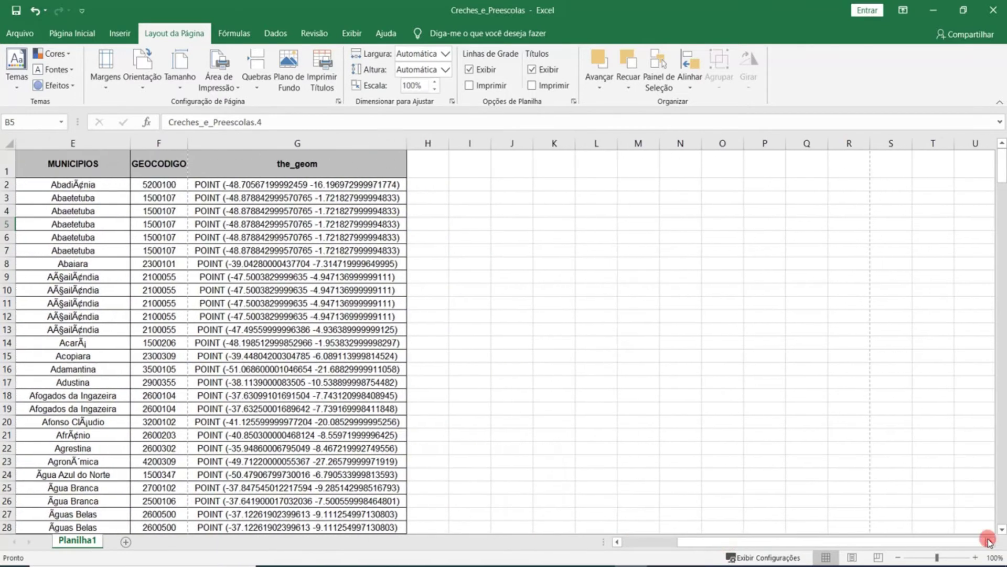
click(990, 542)
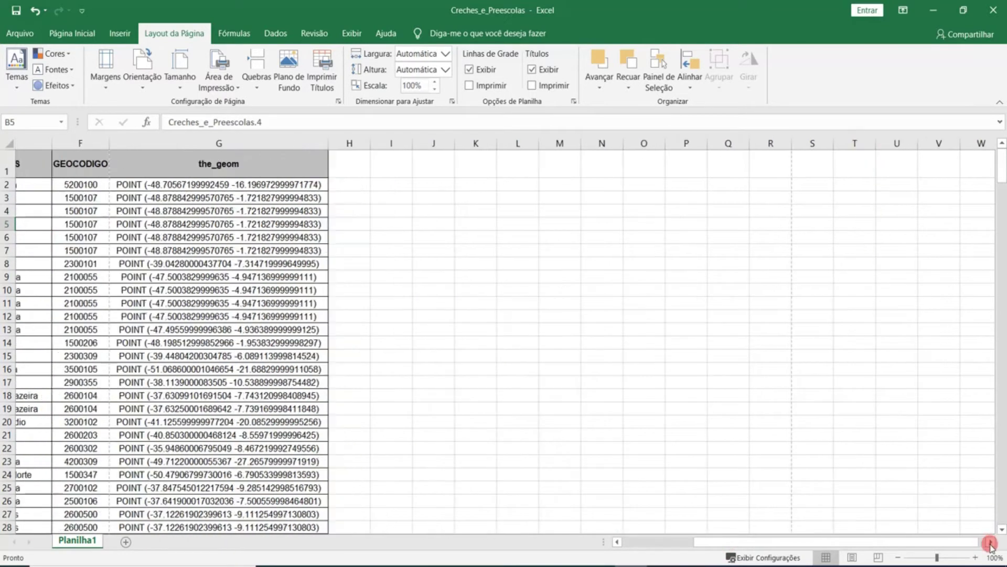
click(990, 543)
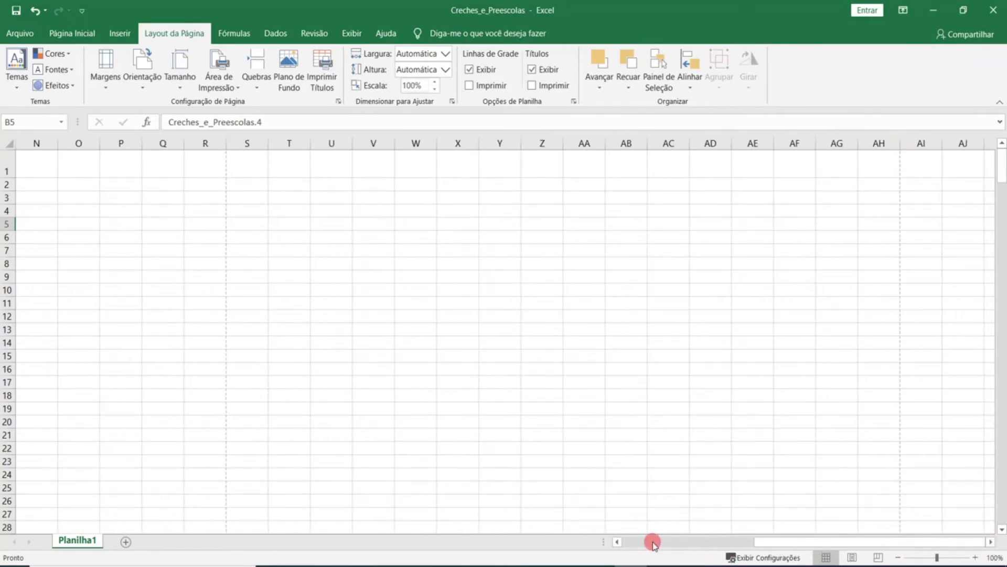
Step: Copy the the_geom value from cell G2 into cells H2:T2, extending the row past the page break
drag(654, 544, 647, 541)
click(674, 186)
key(ctrl+c)
drag(725, 184, 767, 180)
key(ctrl+v)
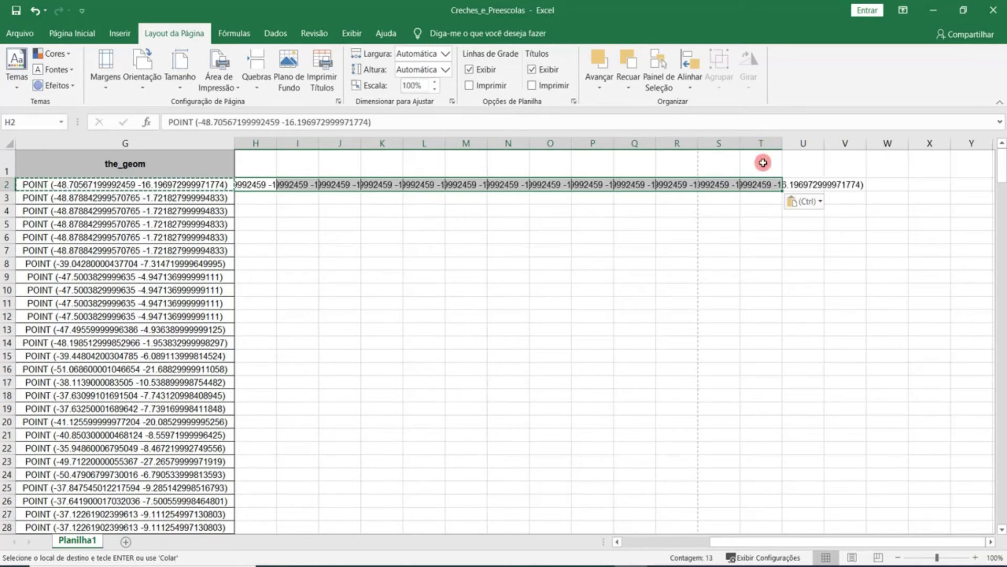
click(466, 197)
click(242, 235)
key(Escape)
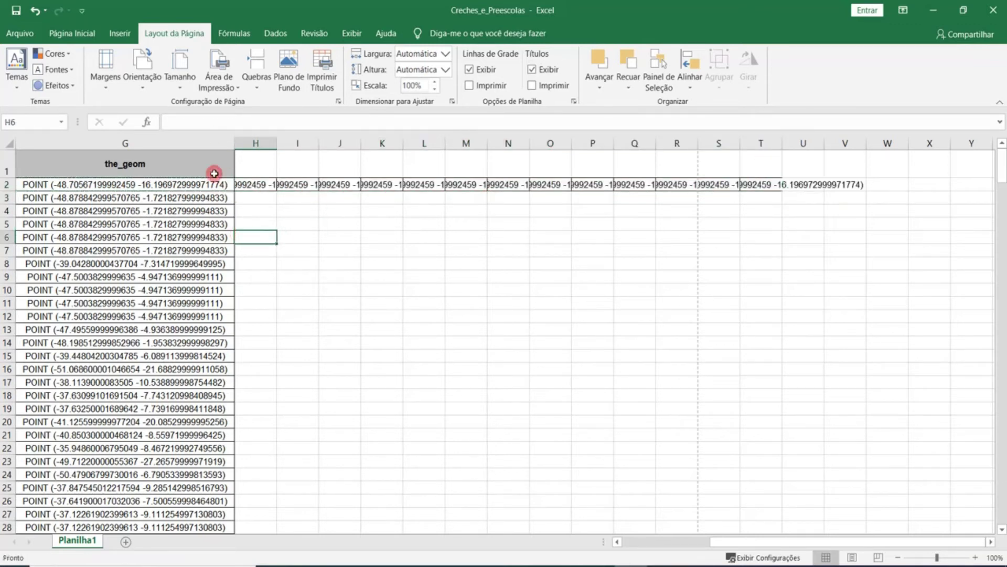
Step: Replace the coordinate text in cell R2, just before the page break line, with TESTE
double_click(680, 183)
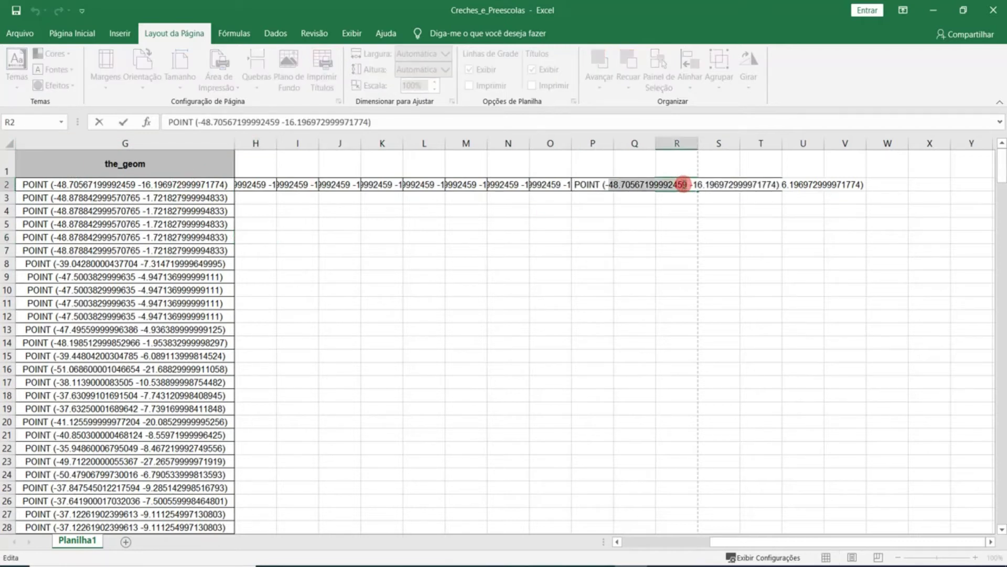
double_click(684, 184)
text(TEW)
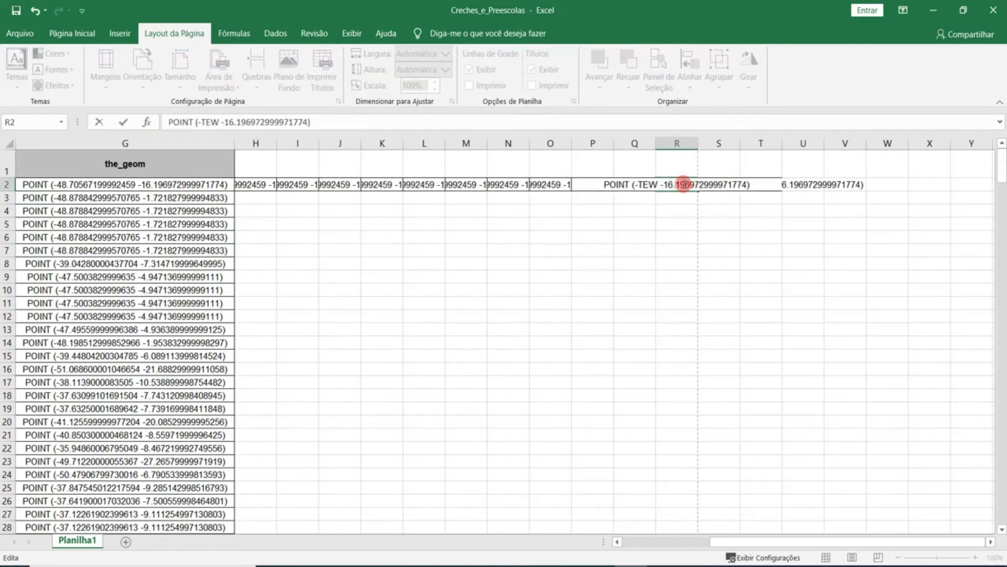
double_click(684, 183)
double_click(599, 185)
drag(694, 182, 767, 180)
text(ESTE)
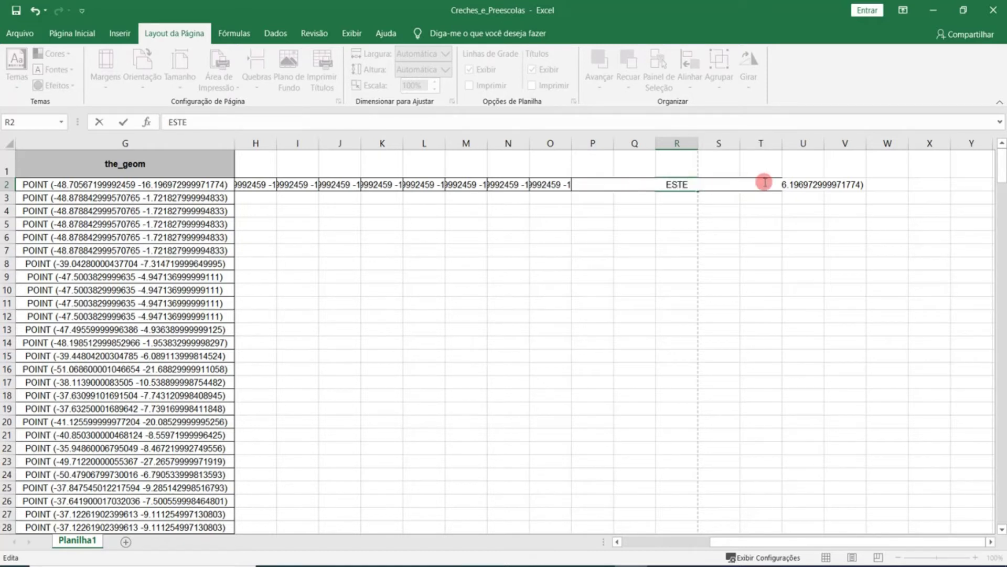
key(Return)
key(Up)
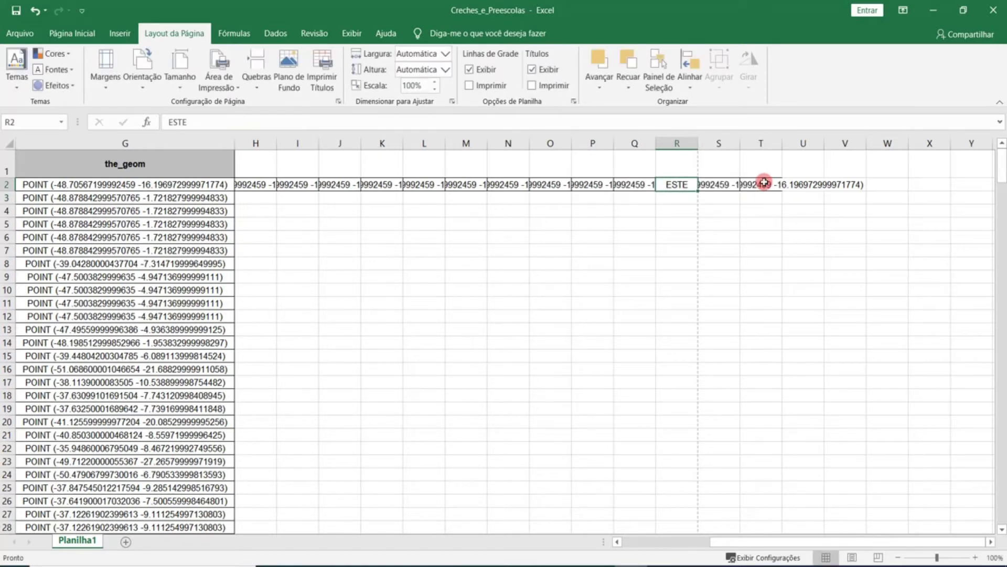
click(171, 120)
text(T)
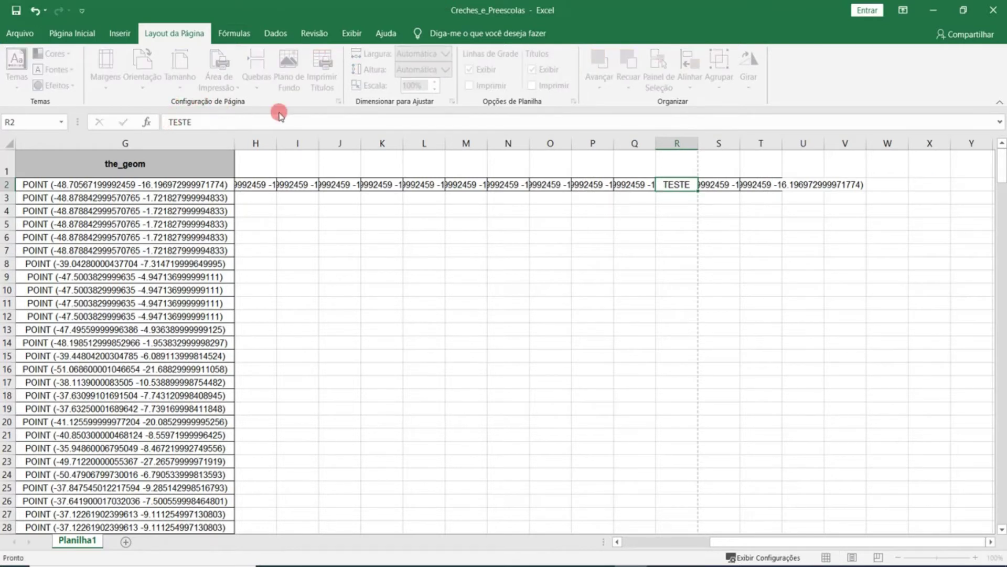
click(677, 183)
Step: Replace the coordinate text in cell S2, just past the page break line, with NOVO ESPAÇO
click(711, 184)
click(237, 123)
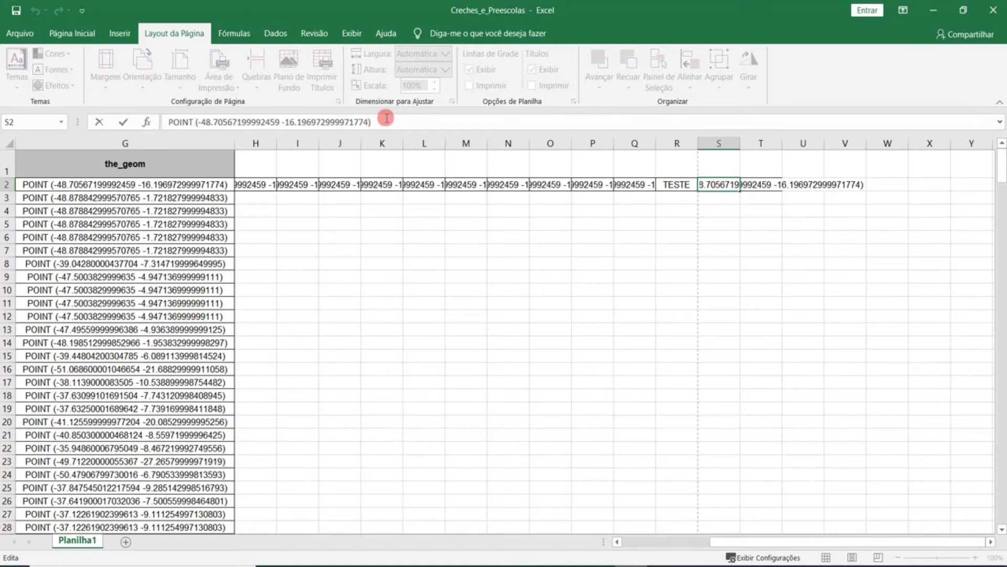
drag(383, 122, 162, 122)
text(NOVO ESPAÇO)
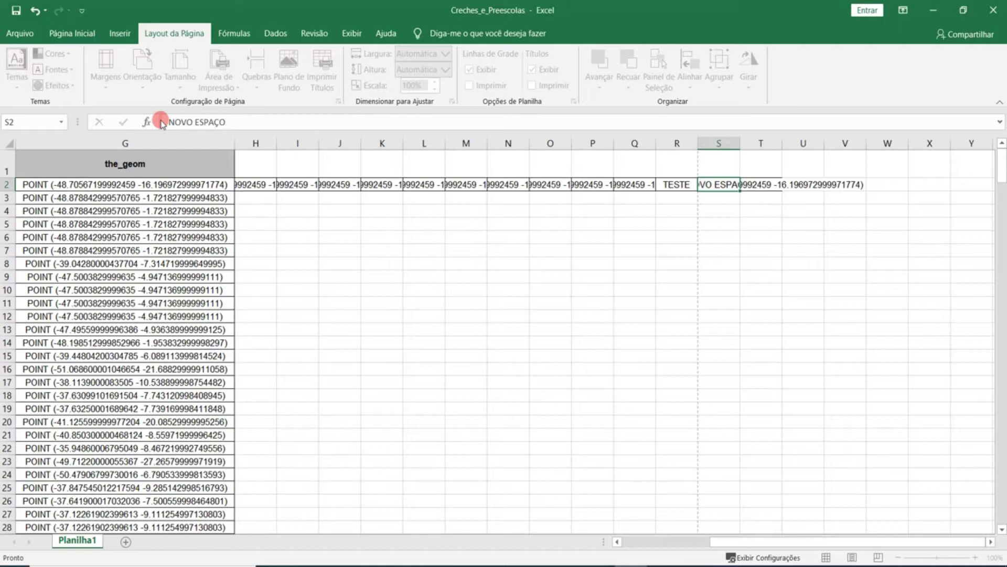
key(Return)
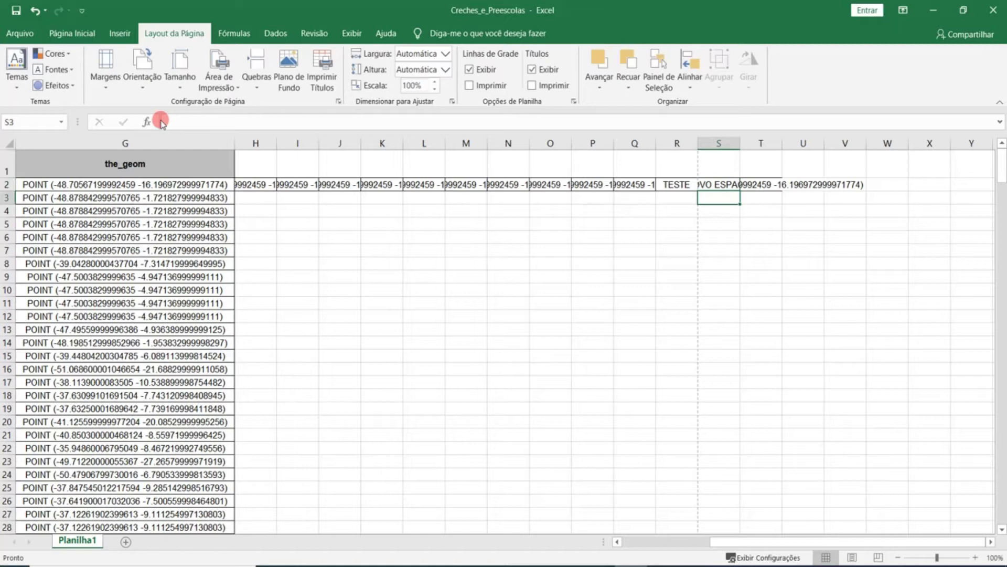
Step: Page through the whole print preview to check on which pages the R2 and S2 test entries are printed
click(20, 33)
click(55, 270)
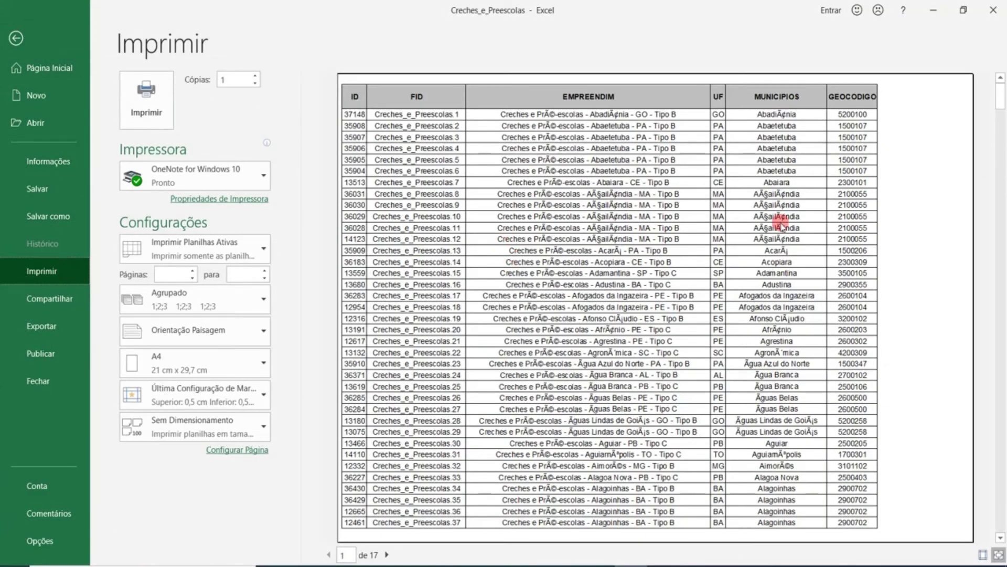
scroll(777, 225, down, 2)
scroll(777, 225, up, 2)
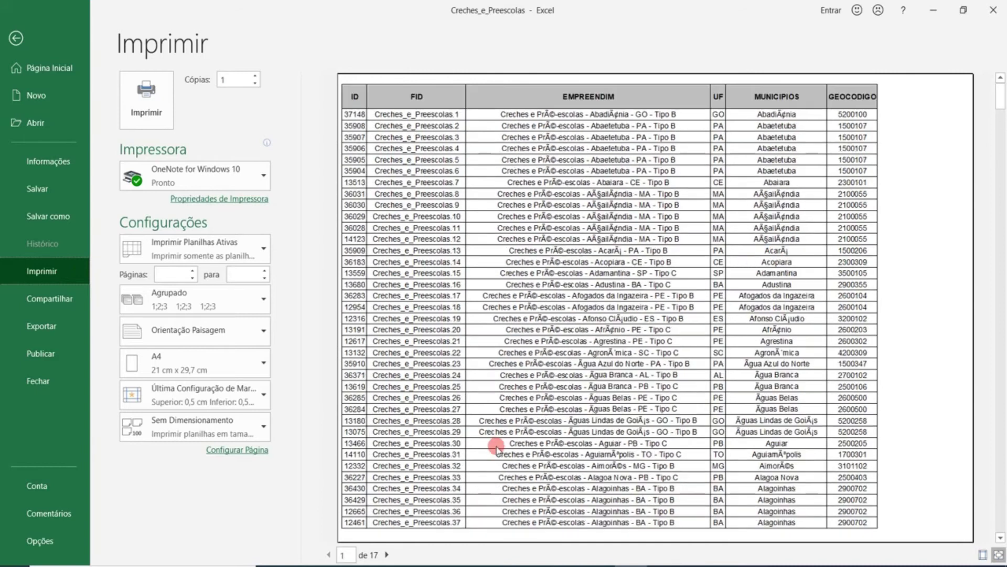
click(388, 555)
click(388, 555)
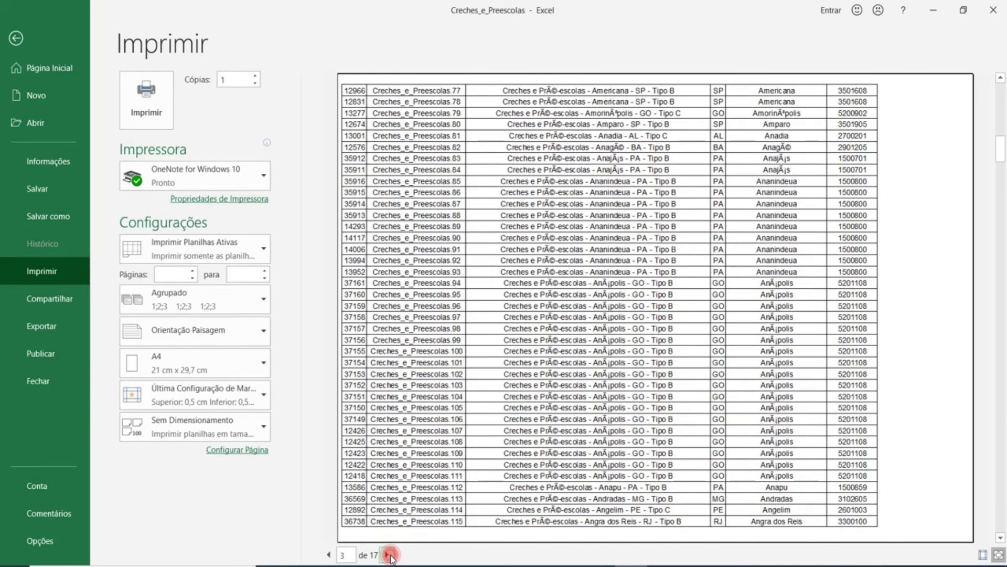
click(389, 555)
click(388, 555)
click(389, 554)
click(388, 554)
click(389, 554)
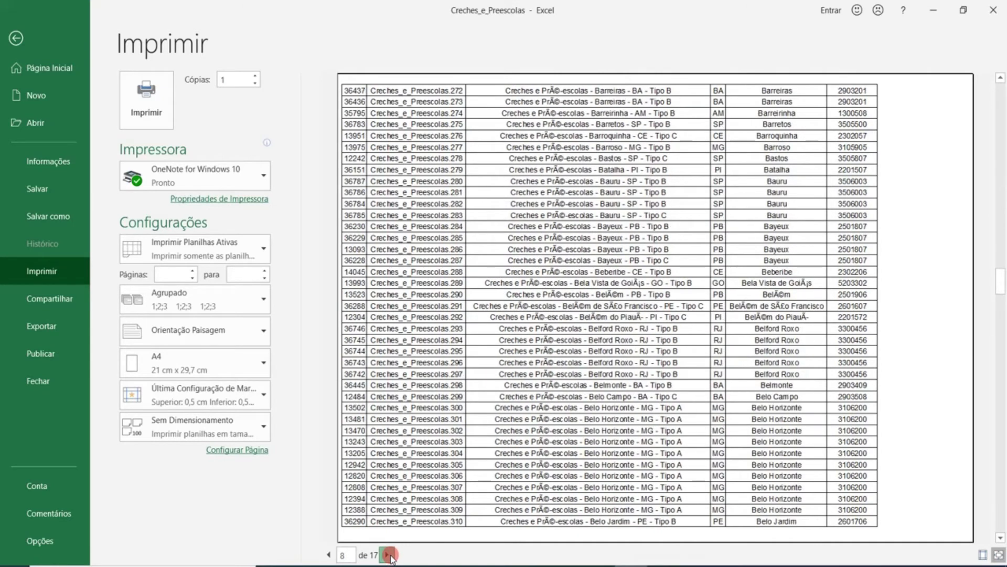
click(389, 555)
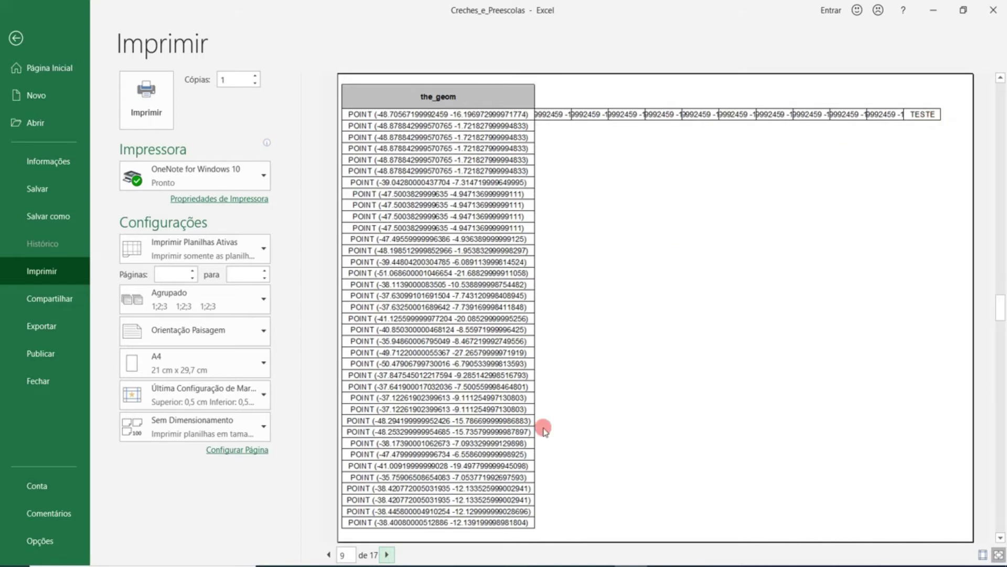
double_click(389, 555)
click(389, 555)
click(388, 555)
click(389, 554)
click(389, 555)
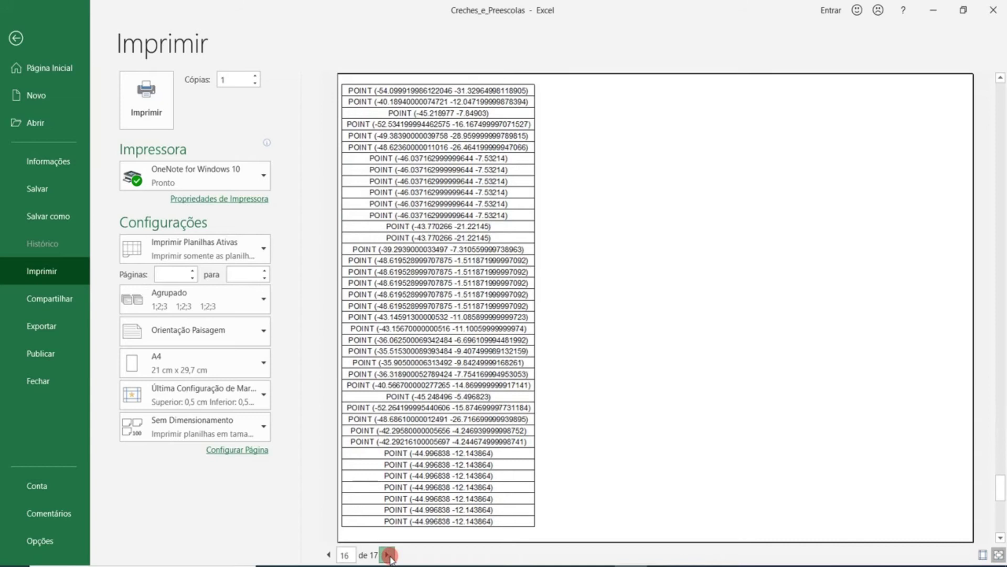
click(389, 554)
click(389, 554)
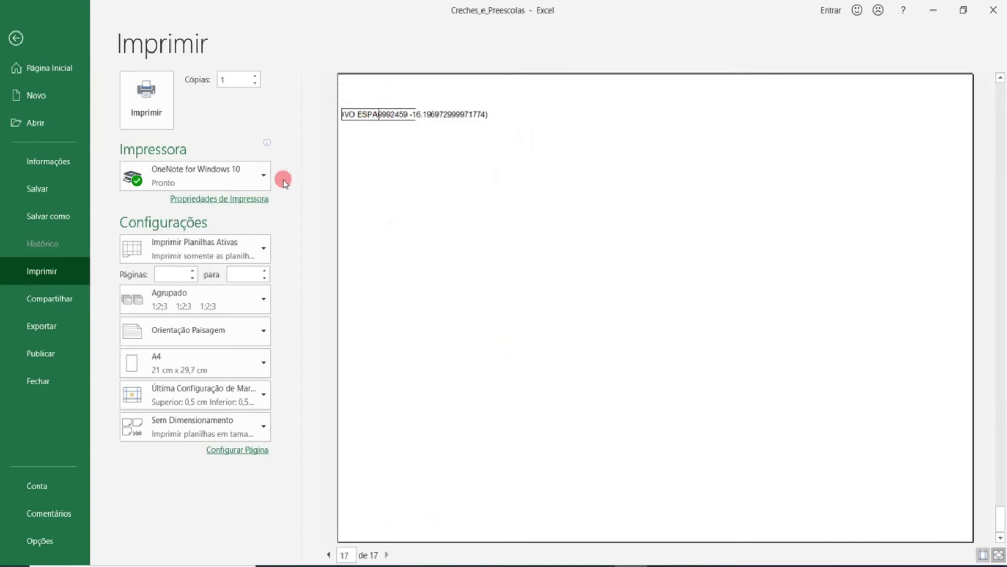
click(17, 38)
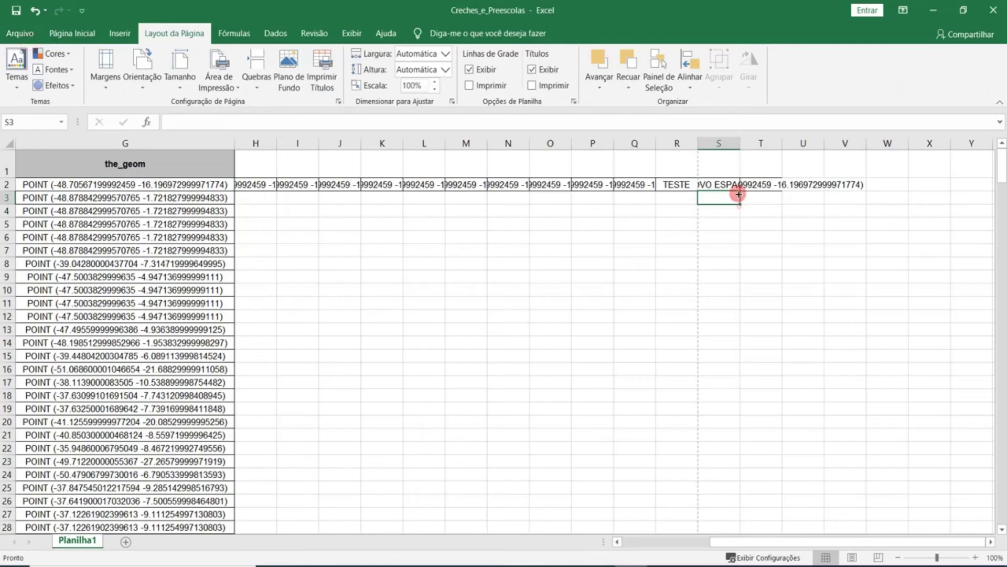
Step: Undo the test entries in R2 and S2 and the copied the_geom values in H2:T2
key(ctrl+z)
key(ctrl+z)
key(ctrl+z)
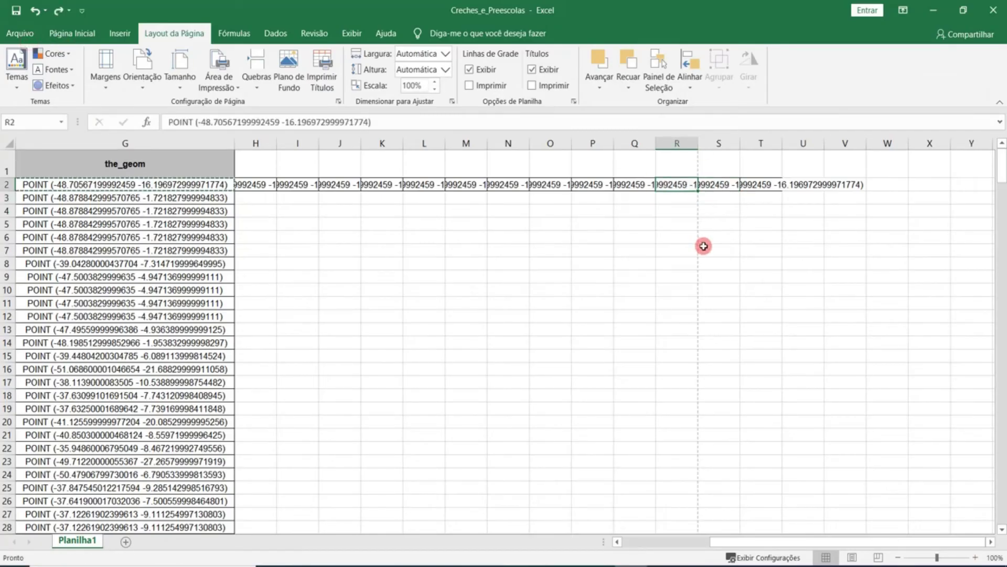
key(Escape)
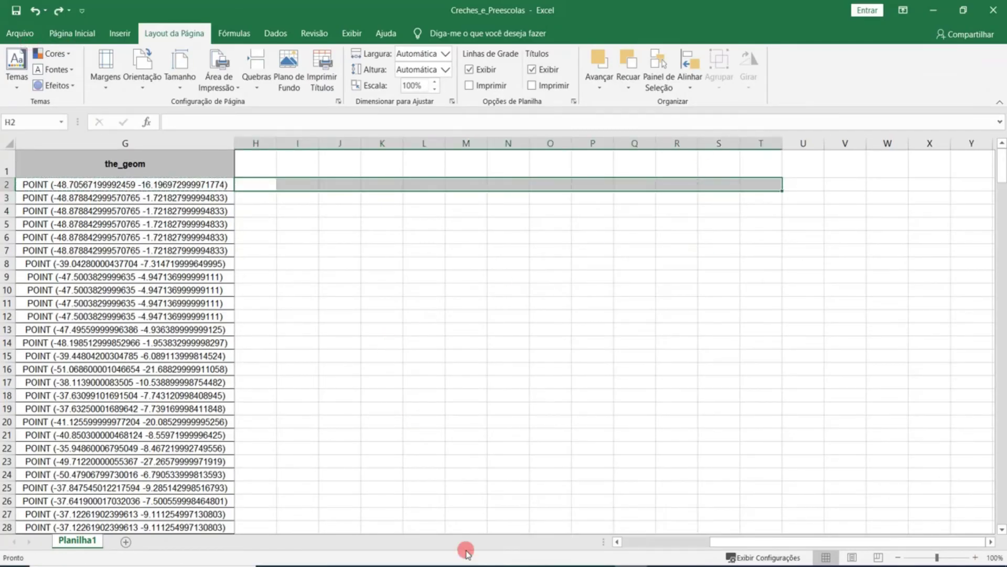
Step: Insert page breaks above rows 2, 12 and 19, using the row blocks selected across columns A to G
click(666, 544)
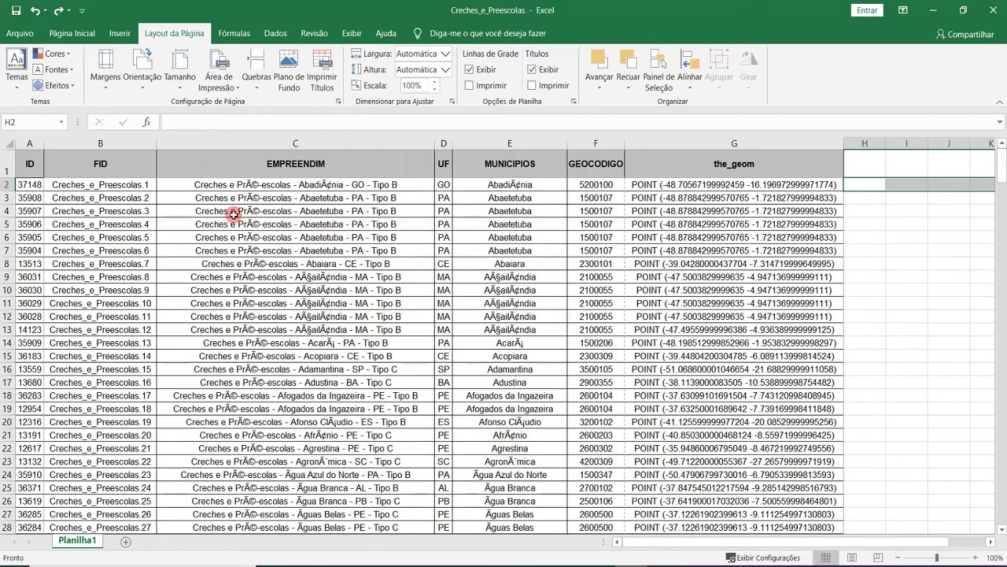
click(482, 239)
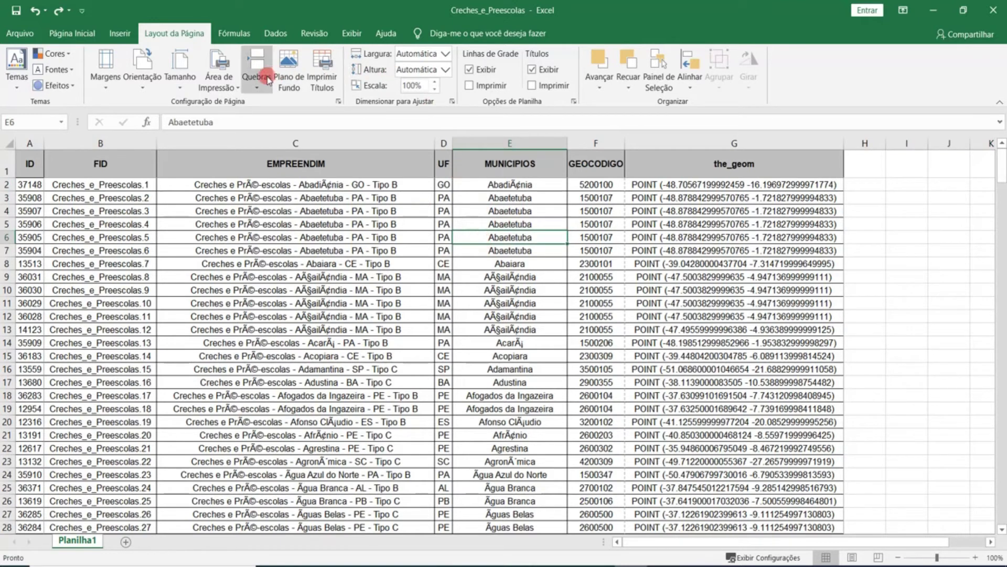
drag(30, 186, 684, 302)
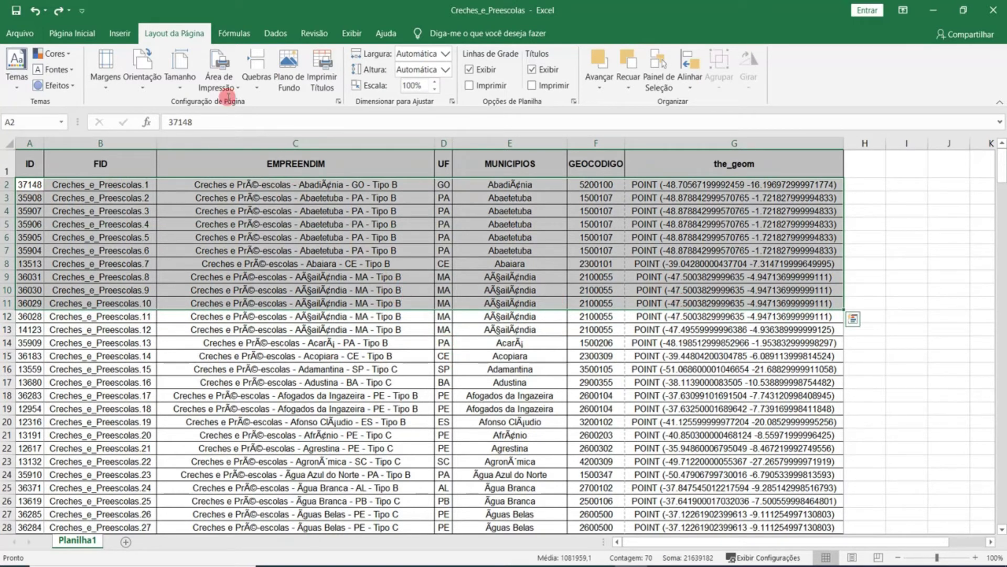
click(260, 83)
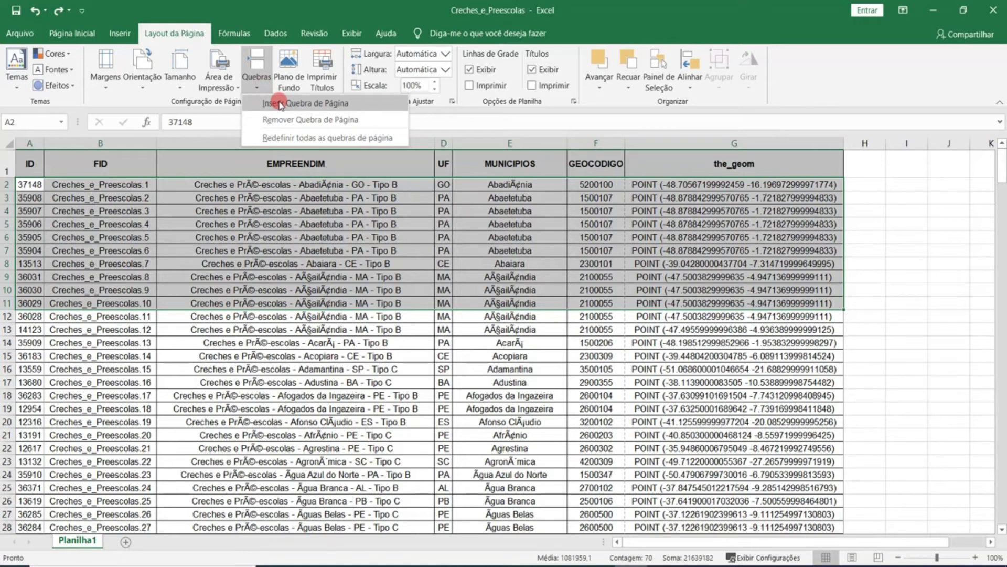
click(280, 105)
drag(31, 316, 684, 401)
click(243, 73)
click(266, 98)
drag(31, 408, 693, 488)
click(257, 73)
click(274, 100)
Step: Check in print preview how the inserted page breaks split the rows across the first pages
click(20, 33)
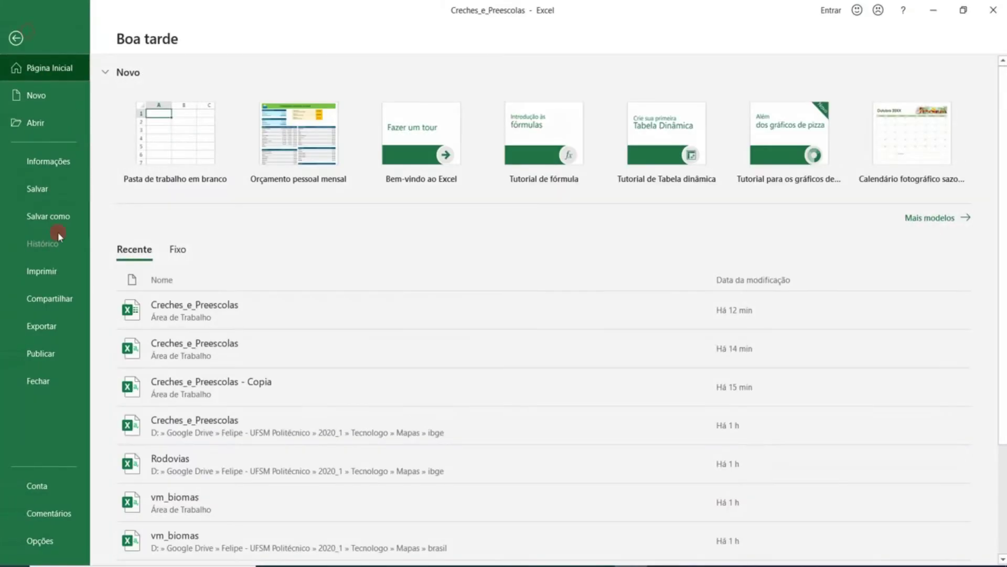
click(21, 271)
scroll(472, 251, down, 2)
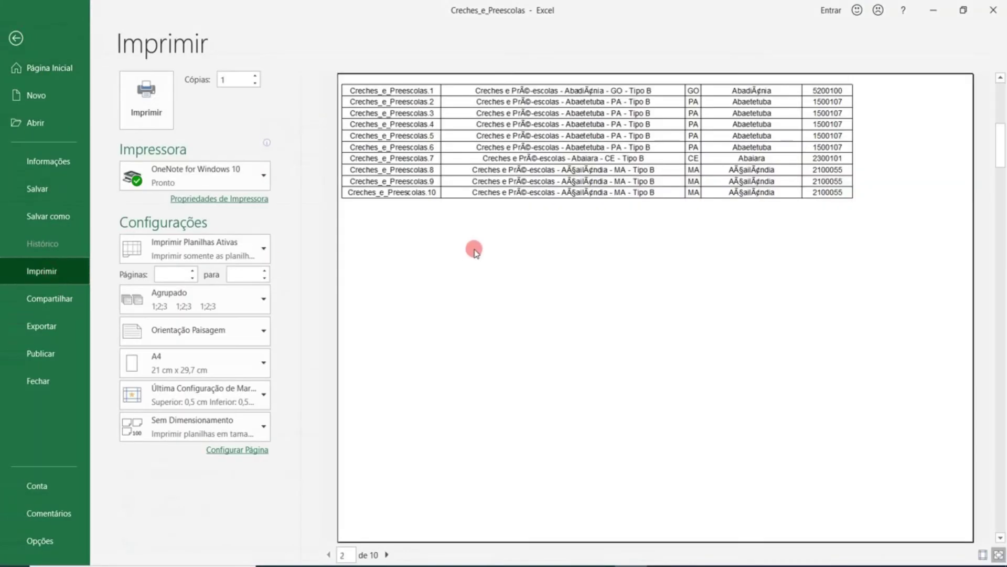
scroll(474, 250, up, 2)
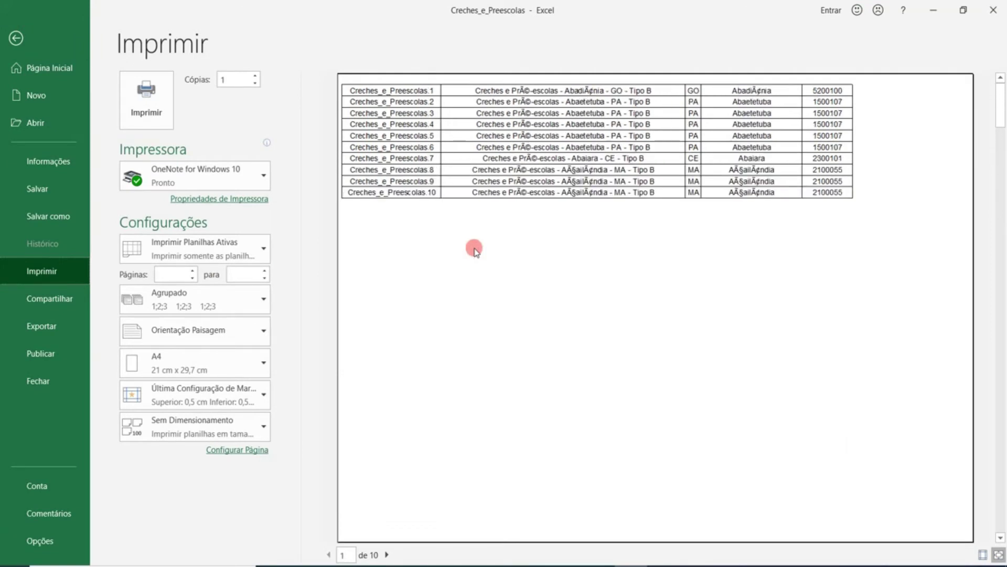
scroll(474, 250, down, 1)
scroll(474, 247, down, 2)
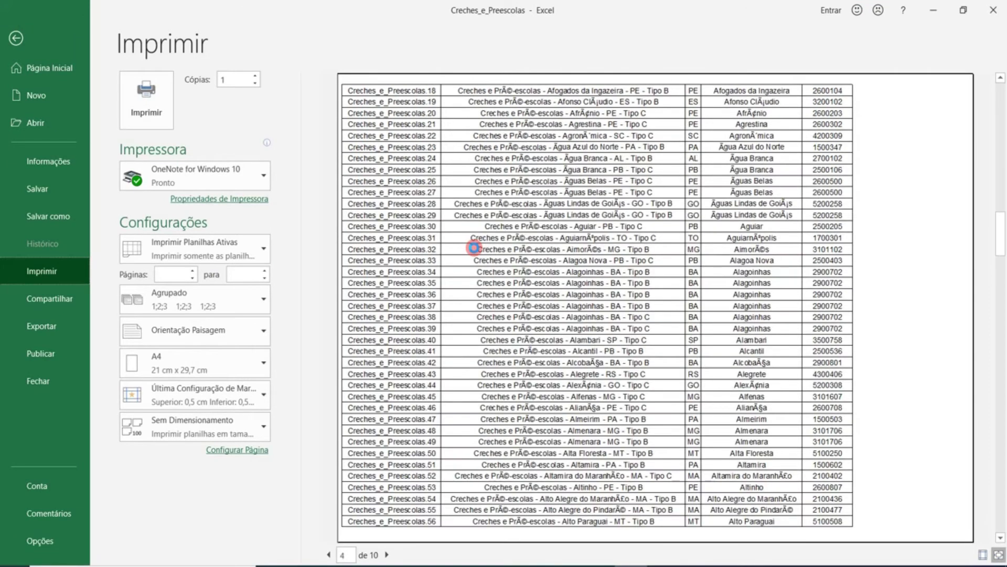
click(16, 38)
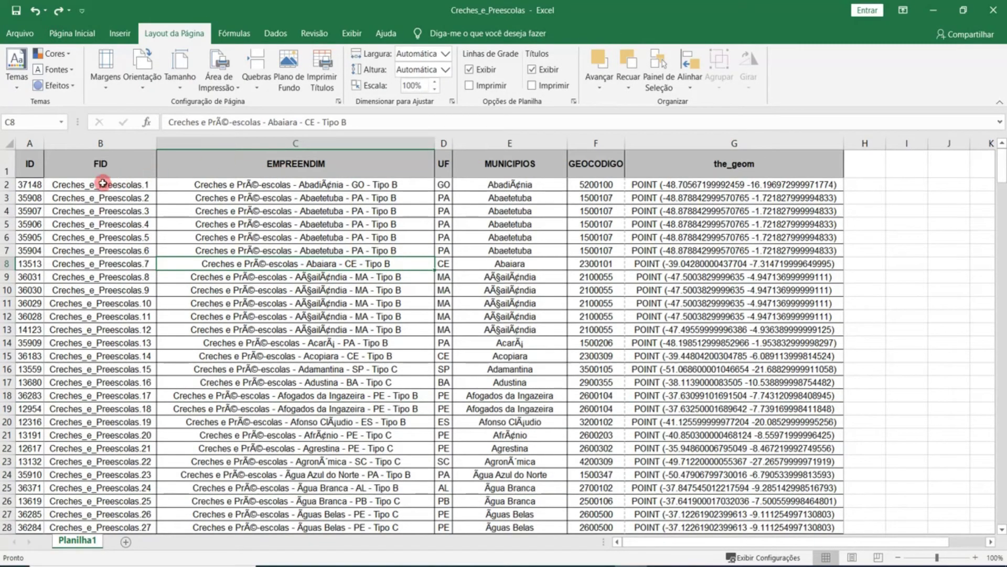
Step: Insert additional page breaks above rows 6, 14 and 21, selecting each entire row
click(8, 238)
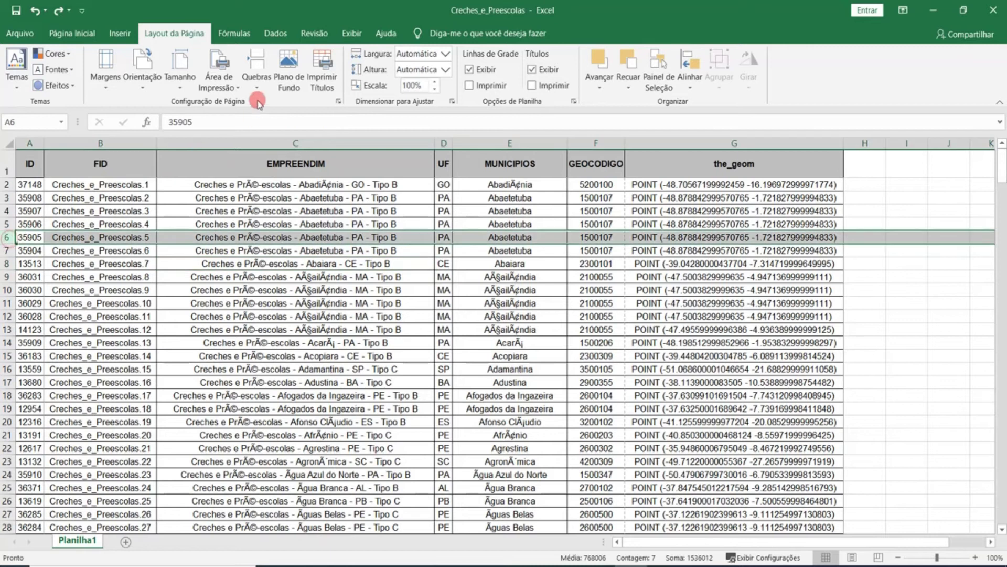
click(255, 78)
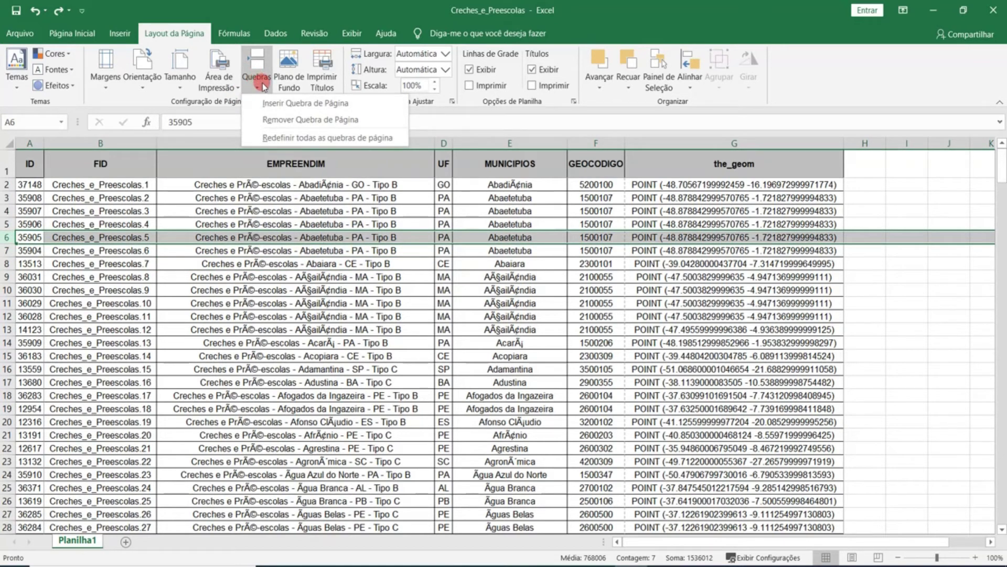
click(280, 102)
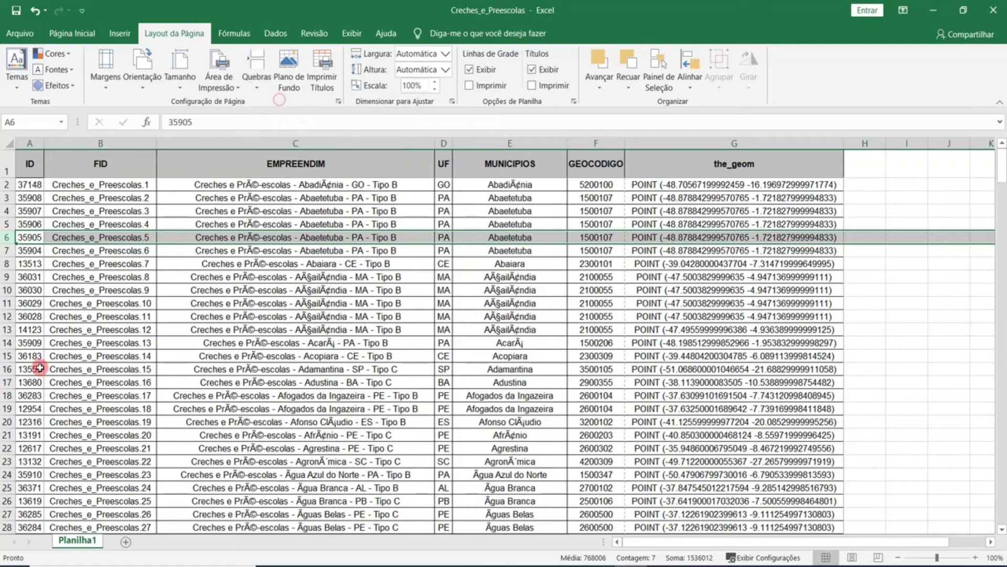
click(7, 342)
click(129, 83)
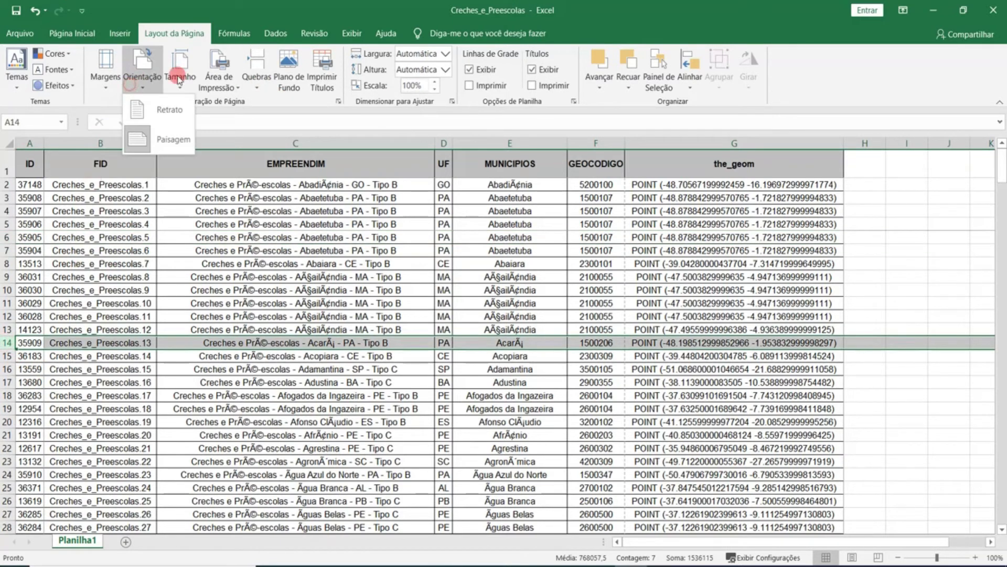
click(251, 78)
click(269, 97)
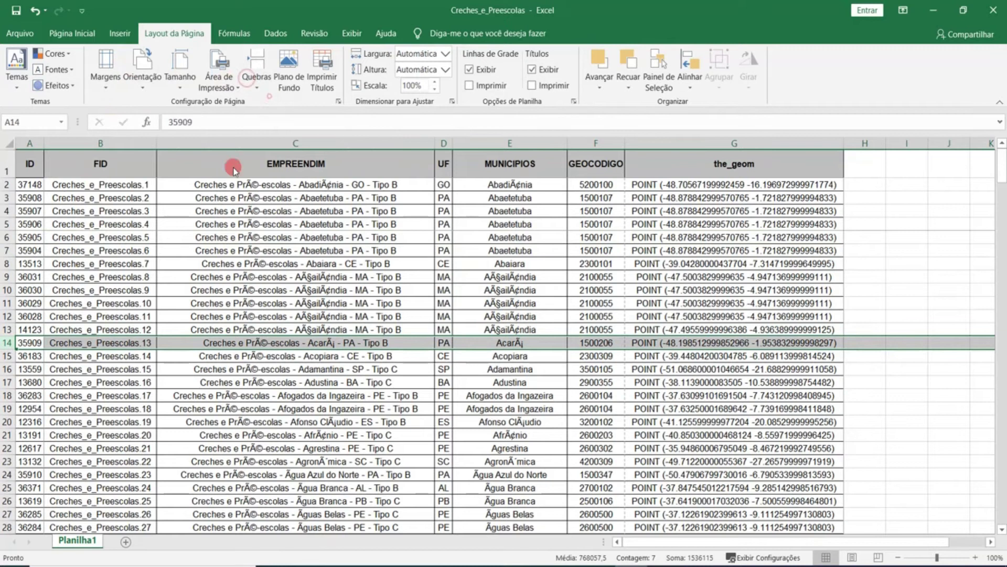
click(7, 436)
click(256, 83)
click(284, 98)
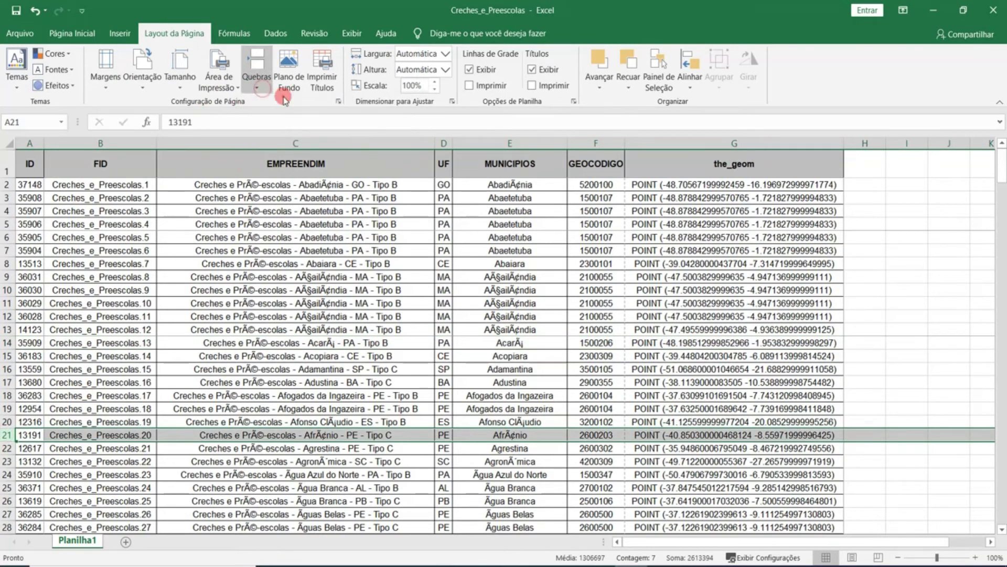
Step: Check in print preview how the page breaks above rows 6, 14 and 21 split the rows across the first pages
click(19, 33)
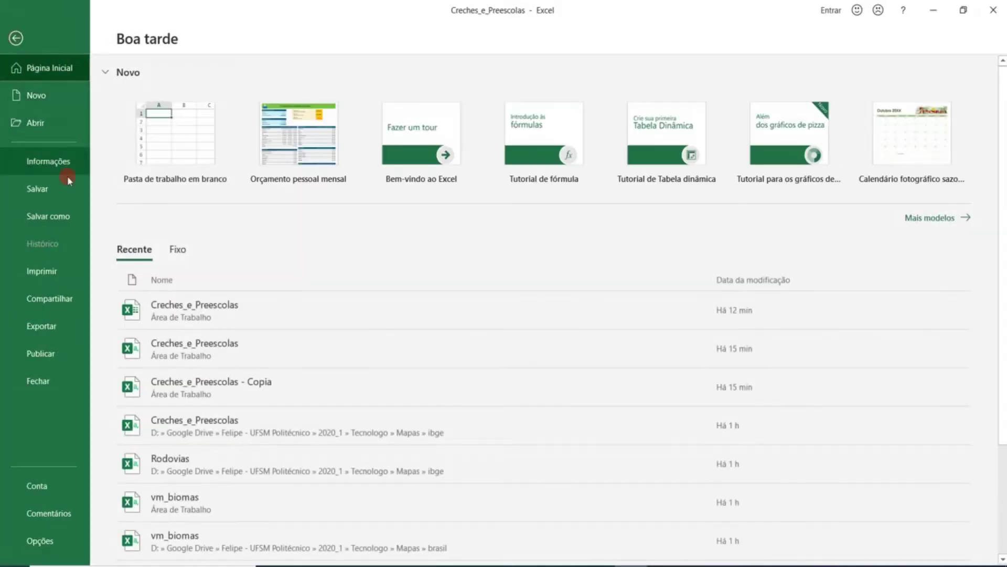
click(59, 280)
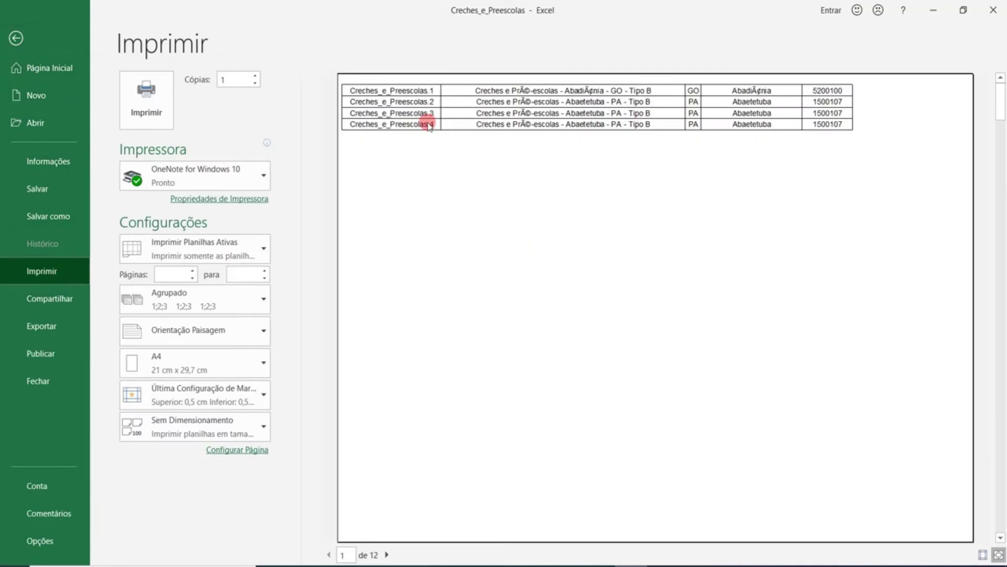
scroll(471, 152, down, 1)
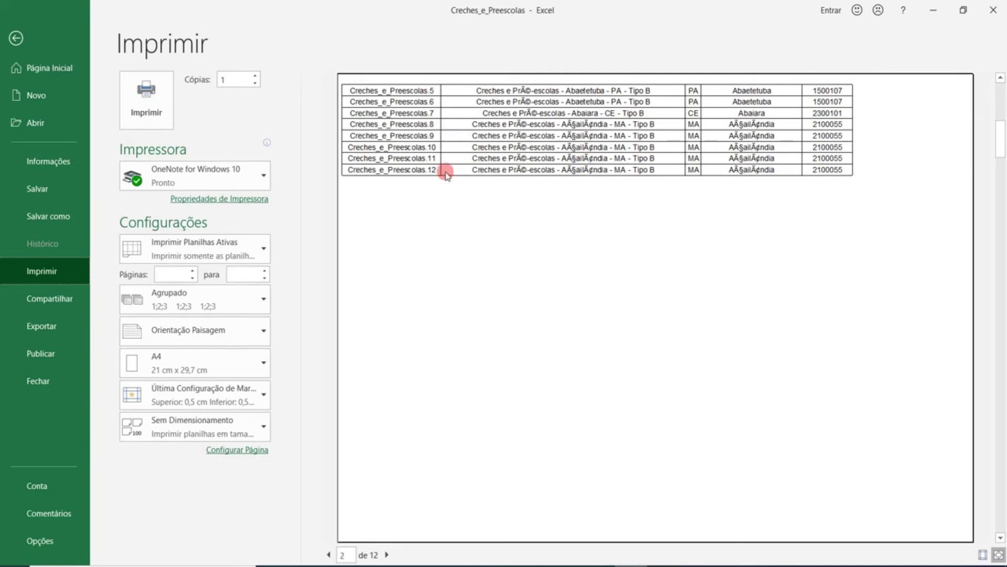
scroll(462, 163, down, 1)
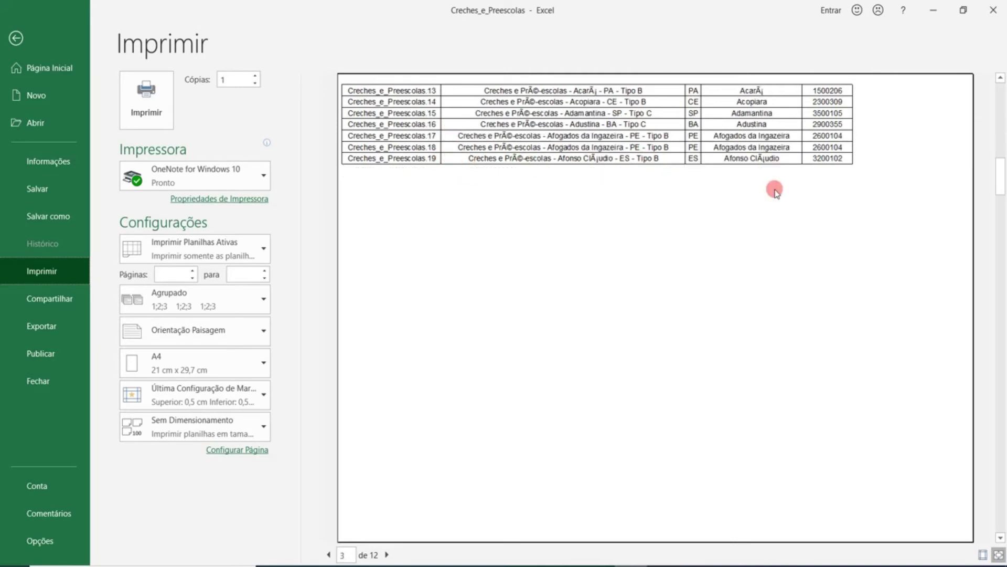
scroll(772, 220, down, 1)
scroll(681, 229, down, 1)
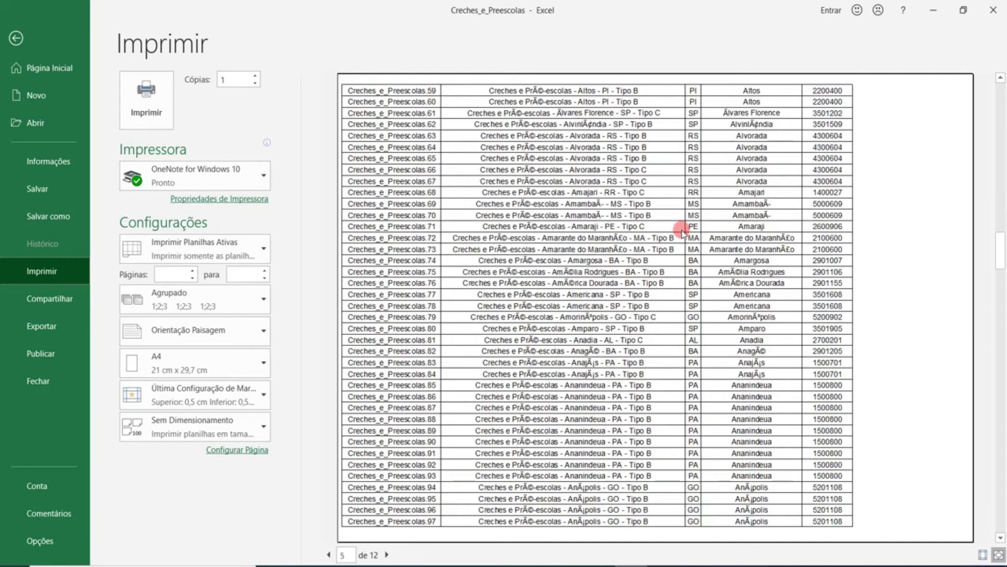
key(Escape)
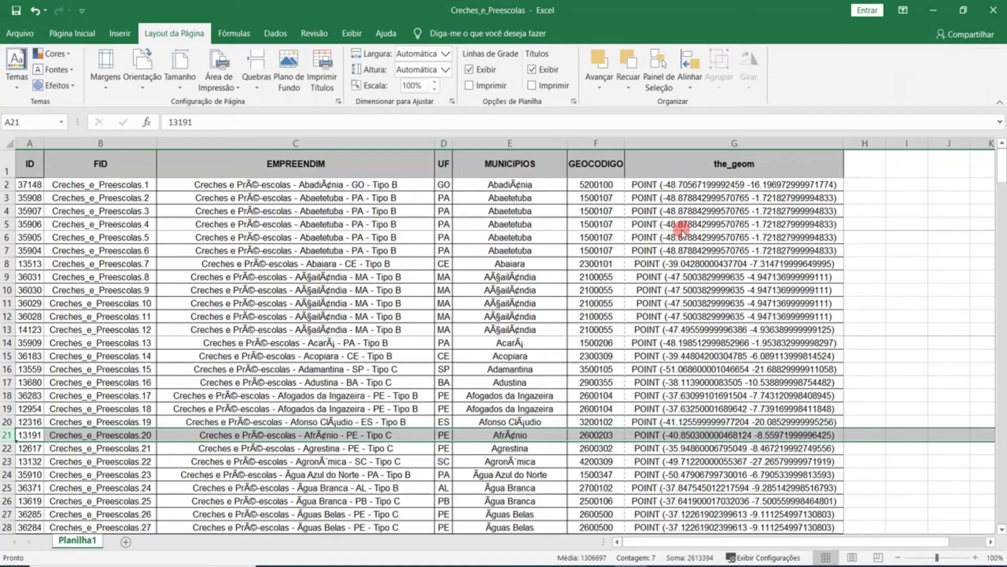
Step: Reset all page breaks on the sheet and run Remove Page Break at cell D6
click(446, 240)
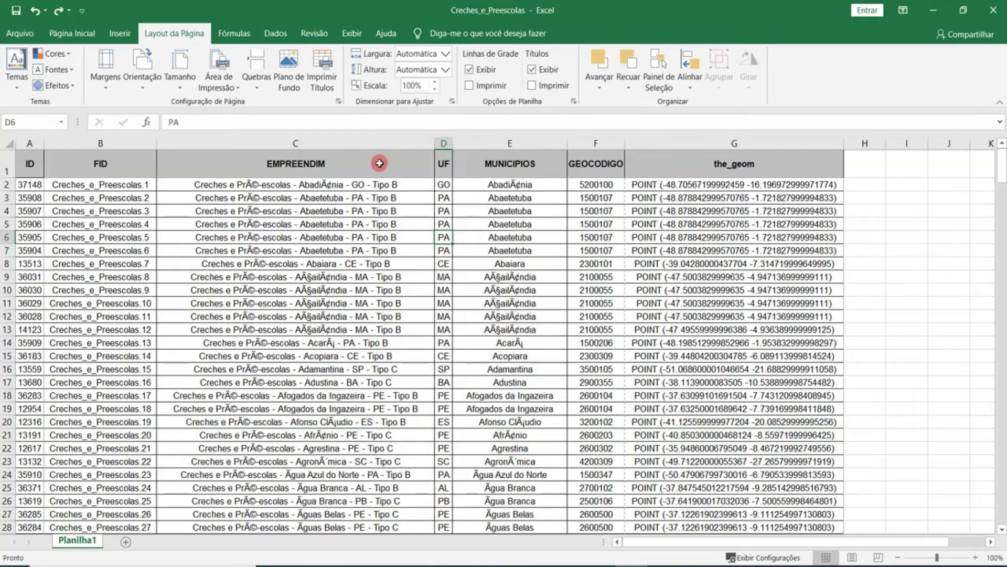
click(259, 83)
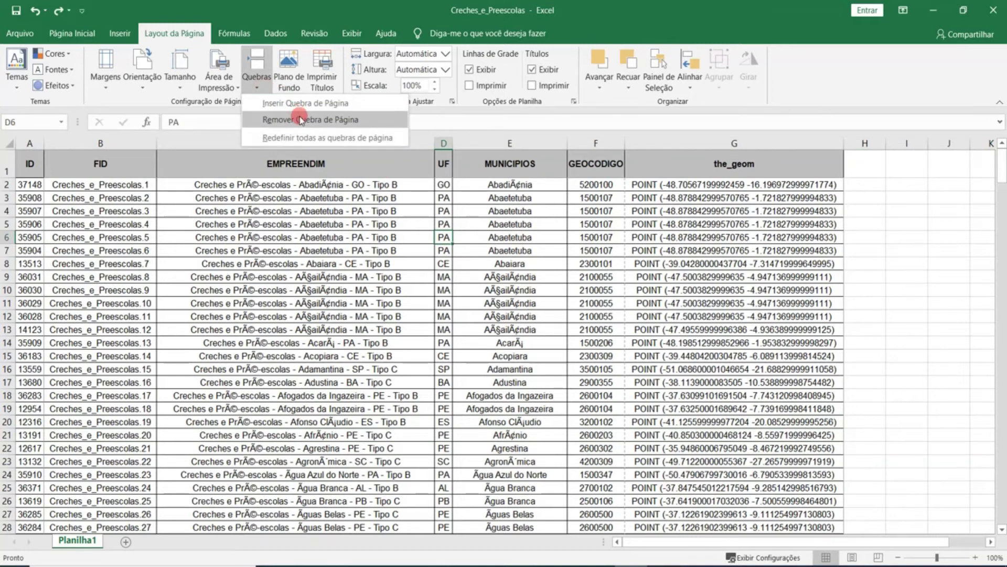
click(307, 140)
click(261, 88)
click(283, 113)
click(254, 88)
click(285, 113)
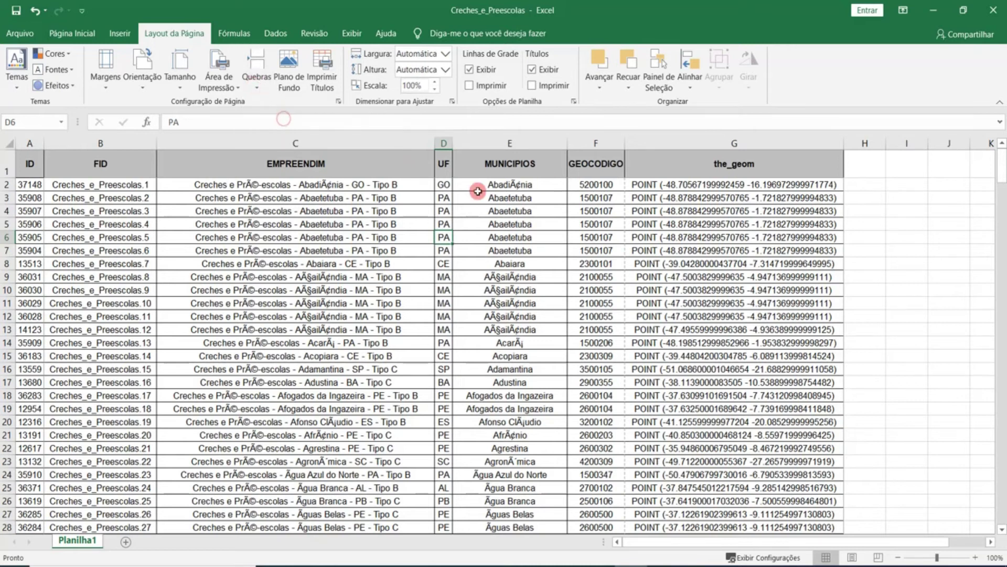
Step: Search Bing images for PLANO DE FUNDO and insert a light red streaked picture as the sheet background
click(419, 263)
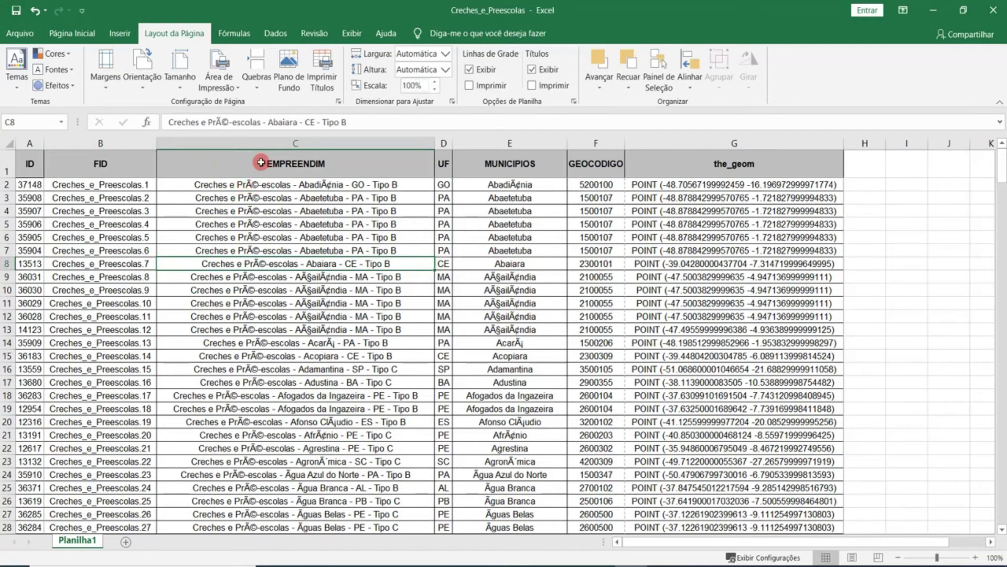
click(288, 66)
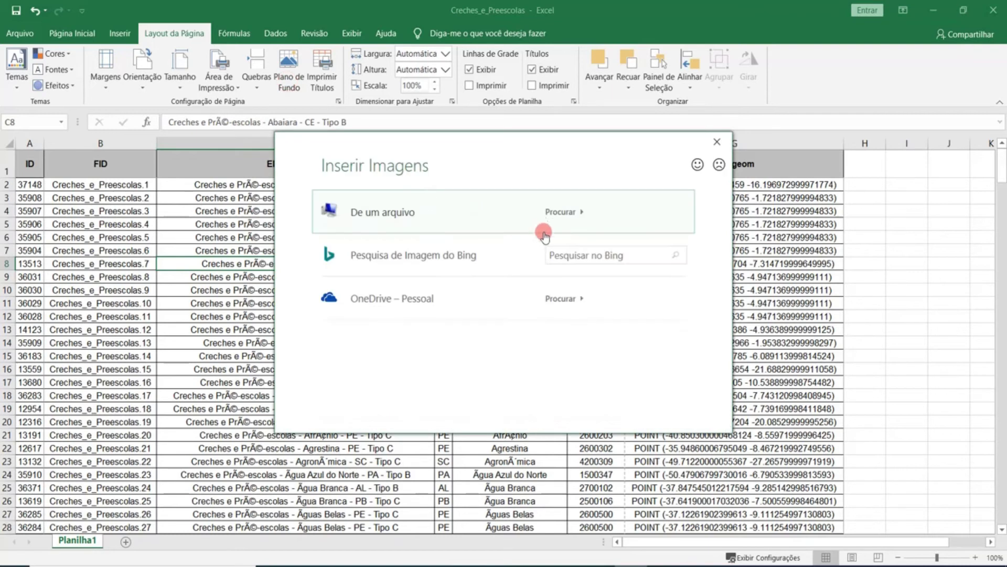
click(574, 254)
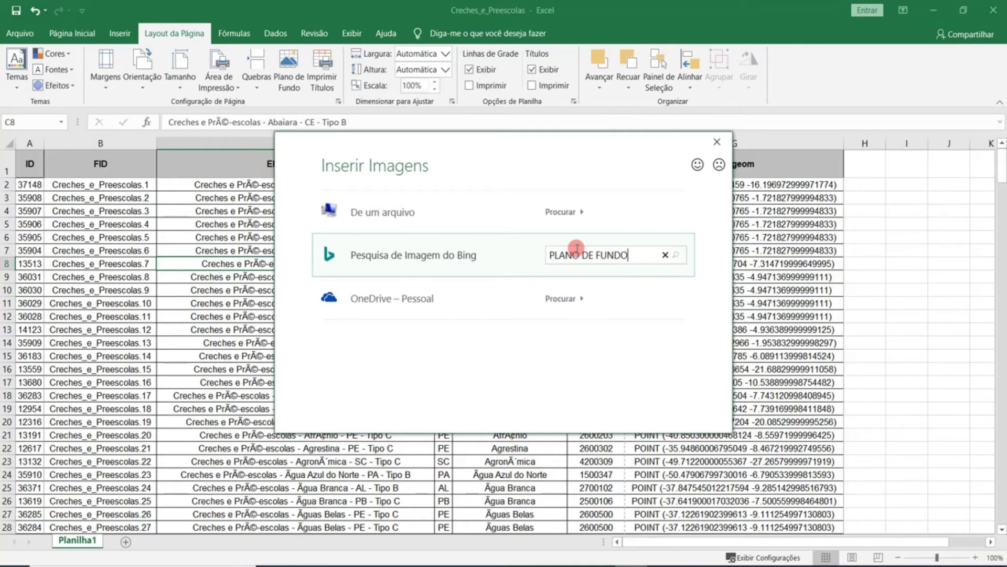
click(674, 255)
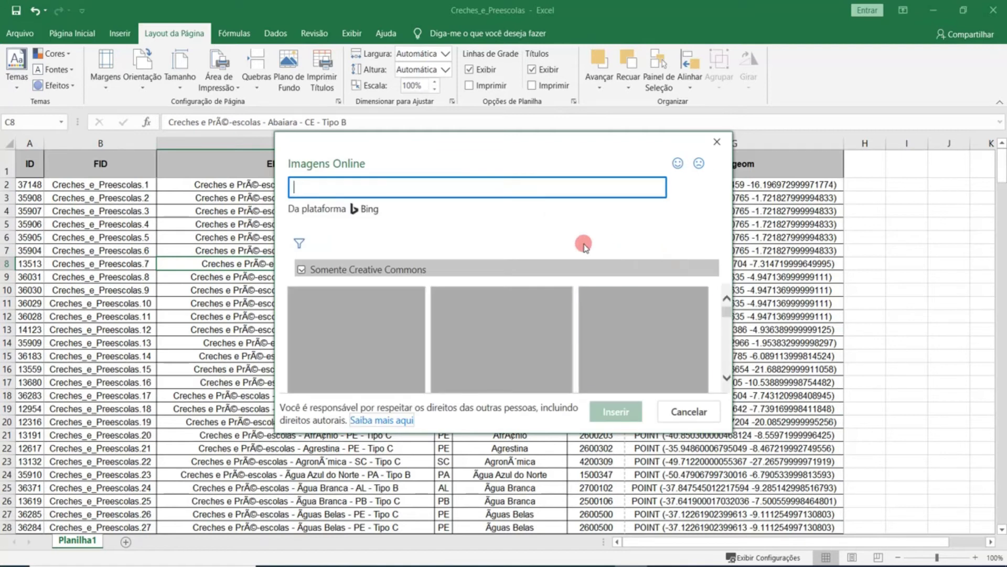
scroll(586, 325, down, 5)
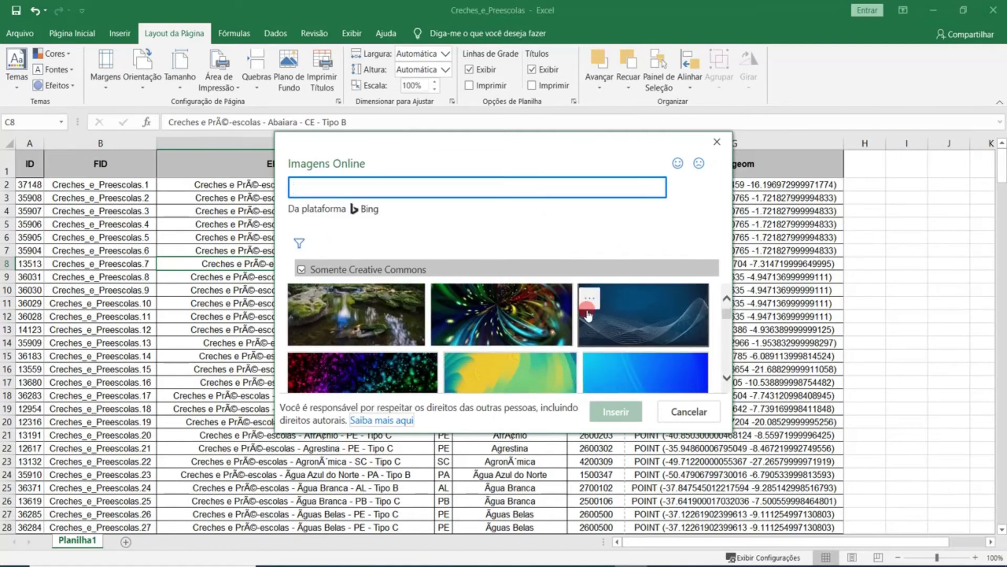
scroll(588, 314, down, 5)
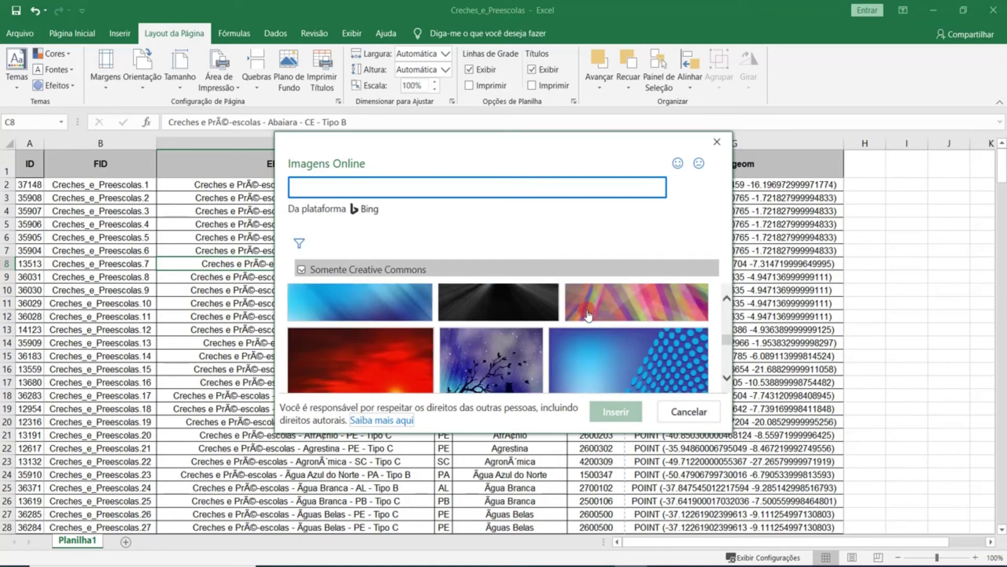
drag(727, 317, 539, 336)
click(613, 407)
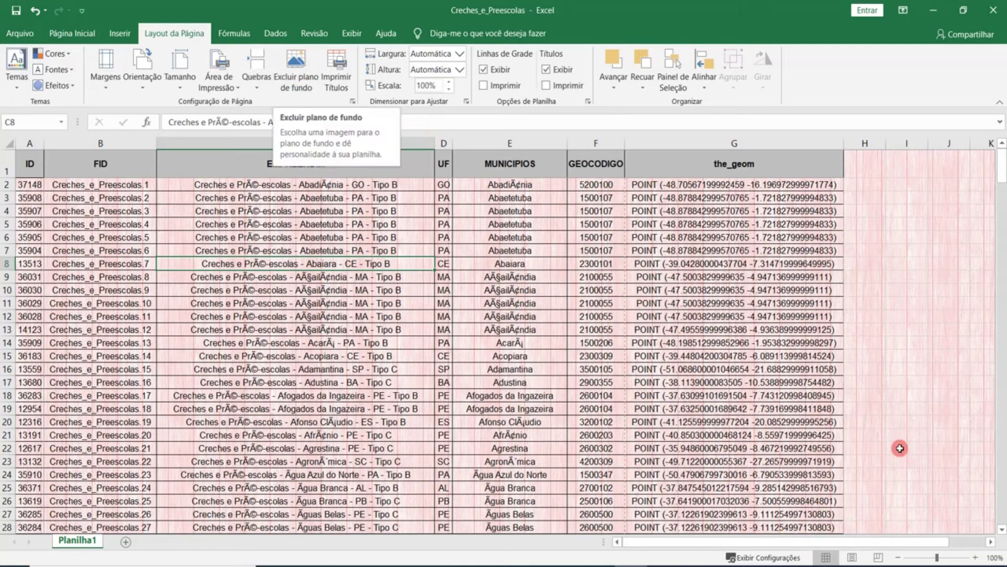
Step: Delete the sheet's background picture and look at the image sources offered for a new background
mouse_move(853, 539)
mouse_down()
mouse_move(904, 538)
mouse_move(856, 539)
mouse_up()
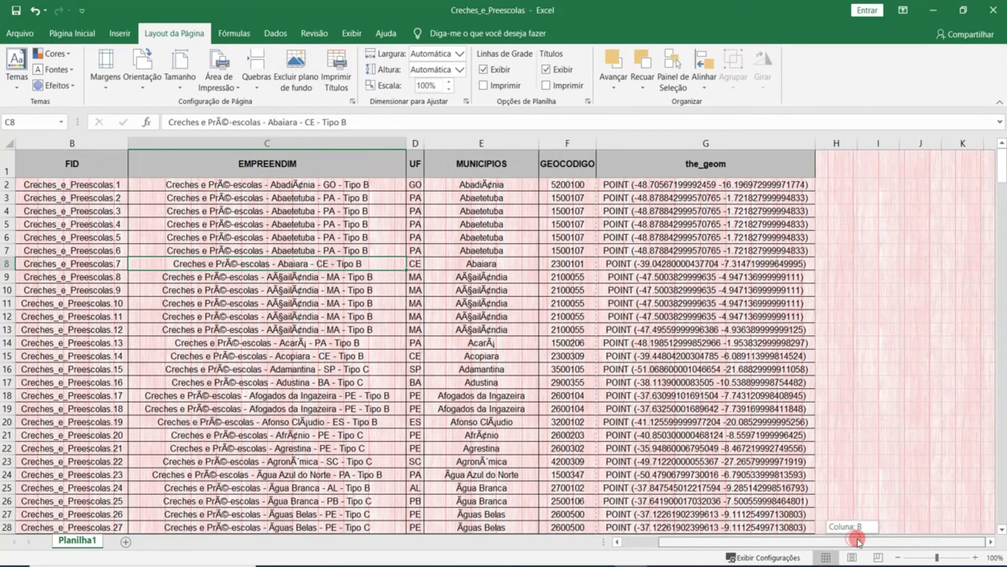
click(297, 71)
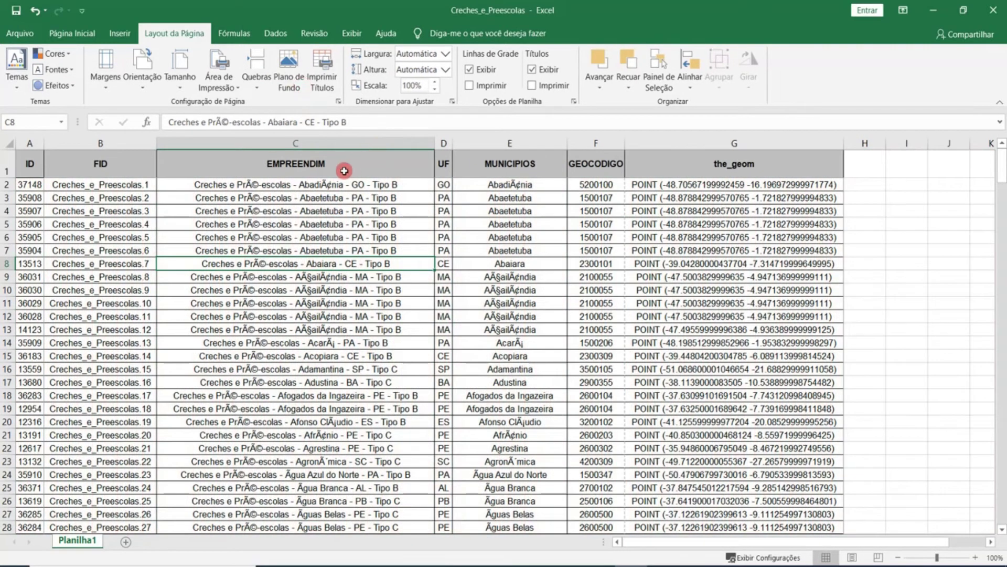
click(289, 66)
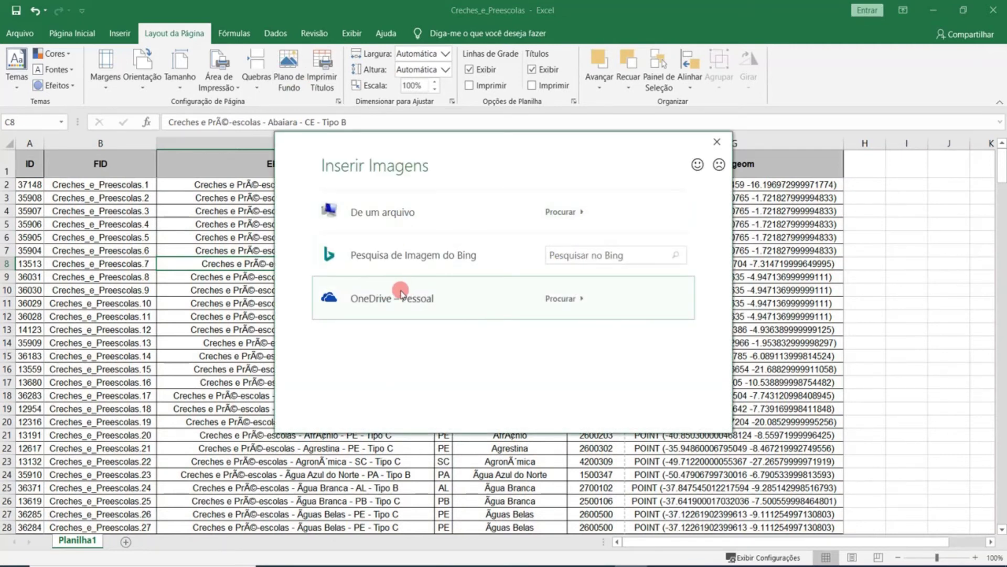
click(717, 142)
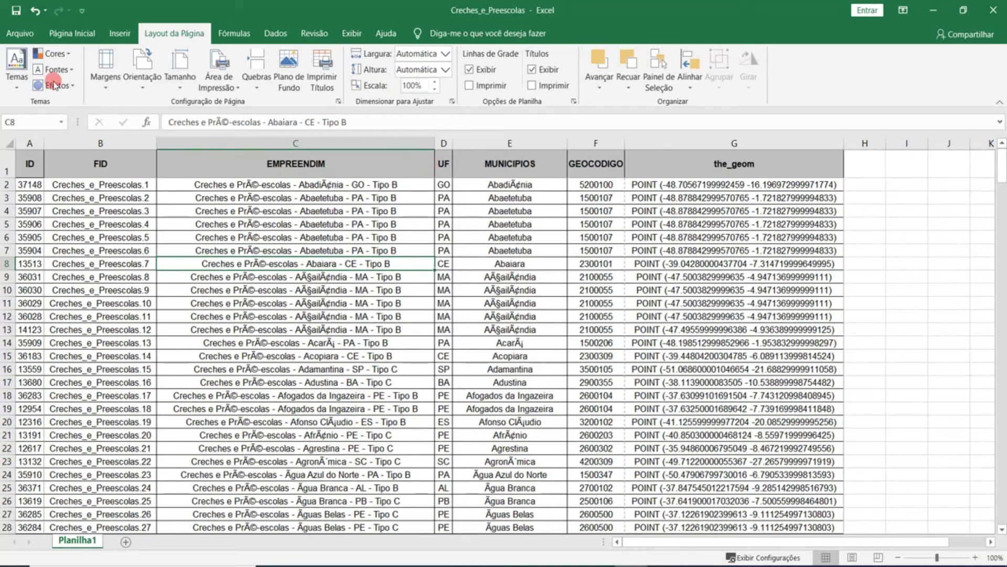
Step: Try the Integral theme on the workbook, and apply the Berlim theme instead
click(16, 66)
click(82, 170)
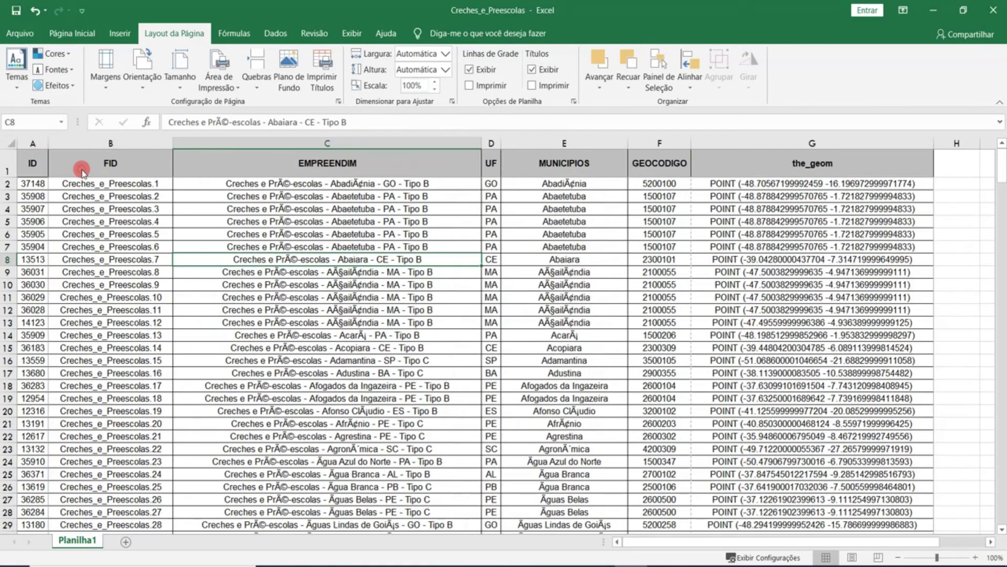
click(16, 66)
click(137, 137)
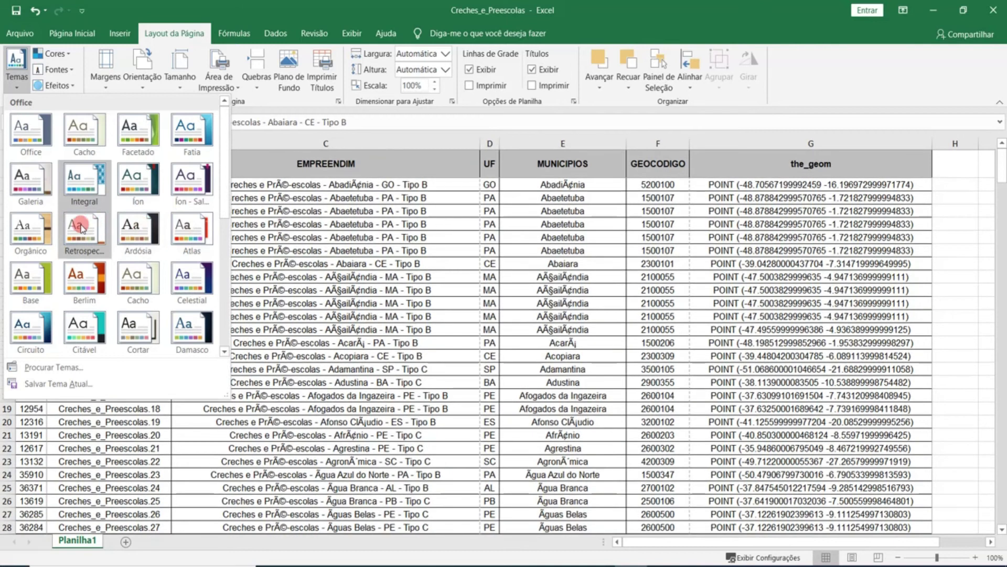
click(89, 269)
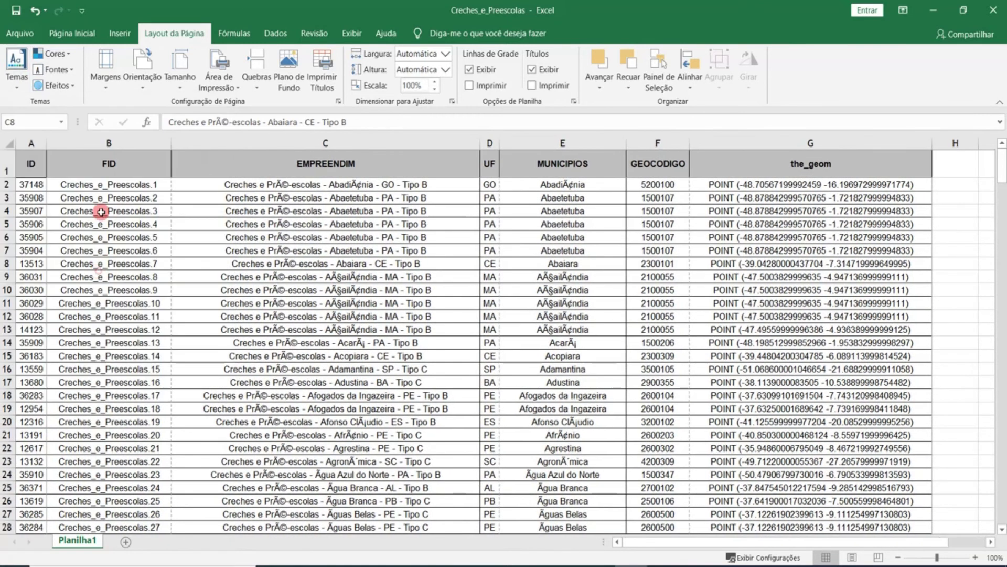
Step: Customize the theme with the Amarelo colours, the Calibri Light-Constantia fonts and a different effects set
click(71, 54)
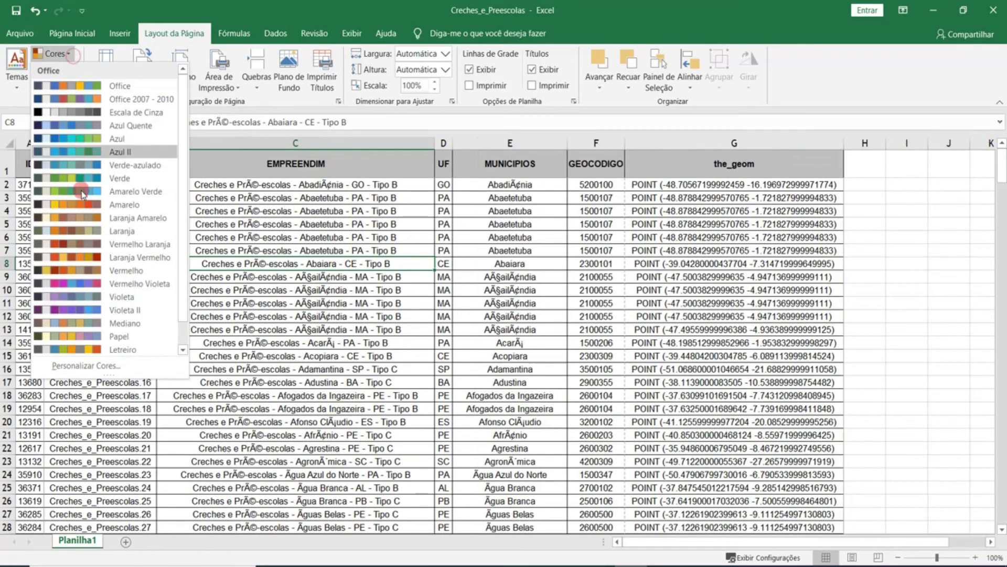
click(82, 205)
click(66, 74)
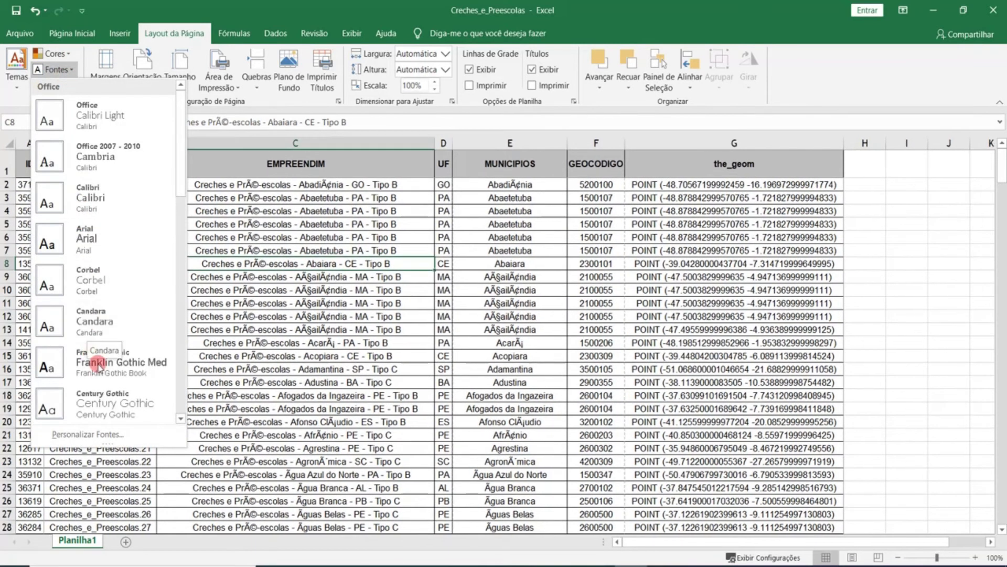
scroll(98, 366, down, 5)
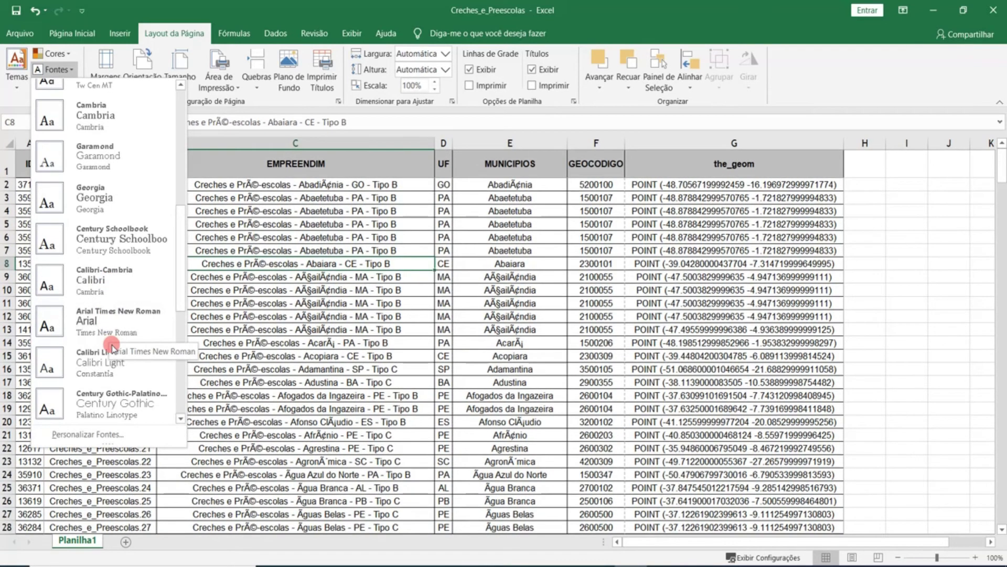
click(110, 348)
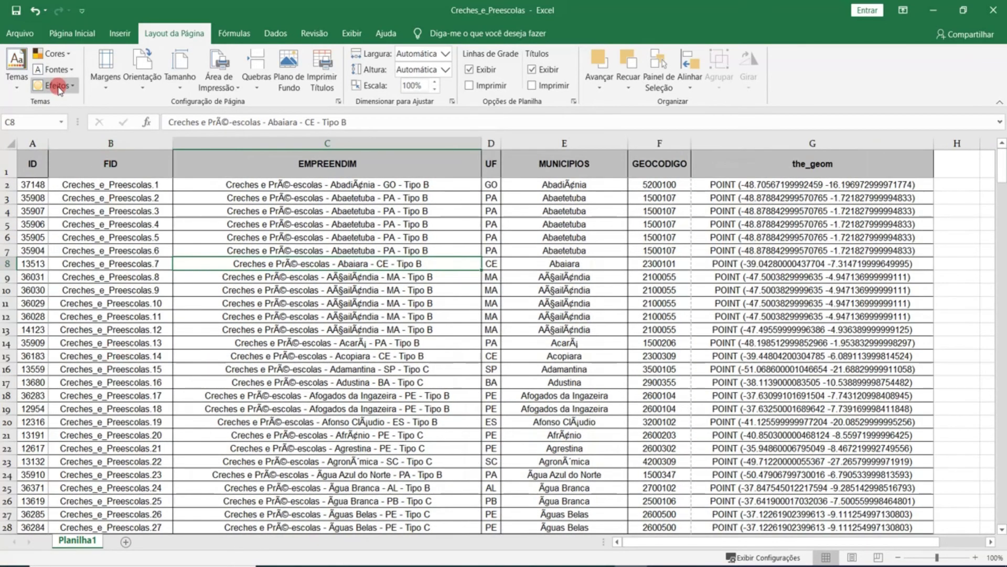
click(58, 87)
click(156, 177)
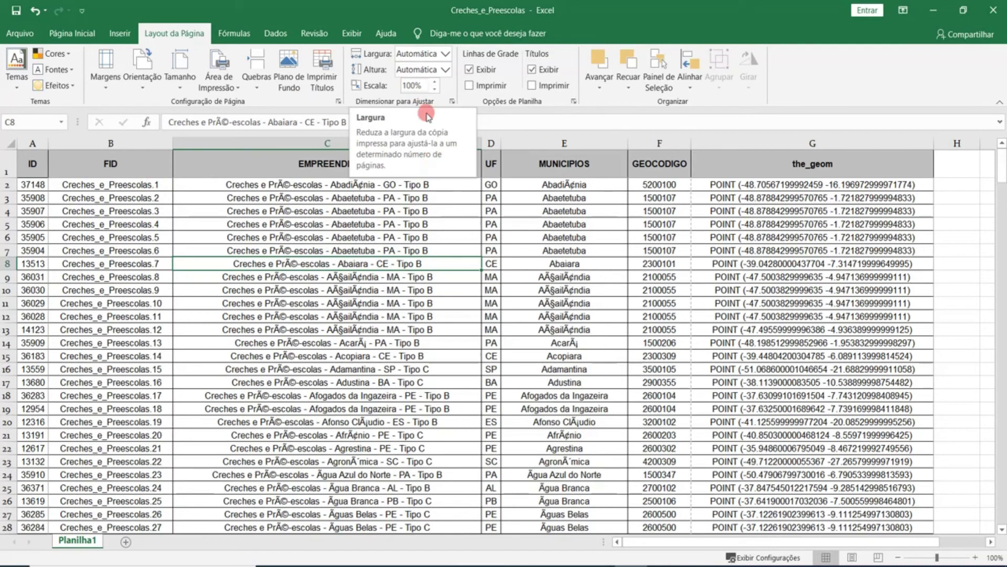
Step: Scale the printed sheet's width to fit 1 page
click(291, 178)
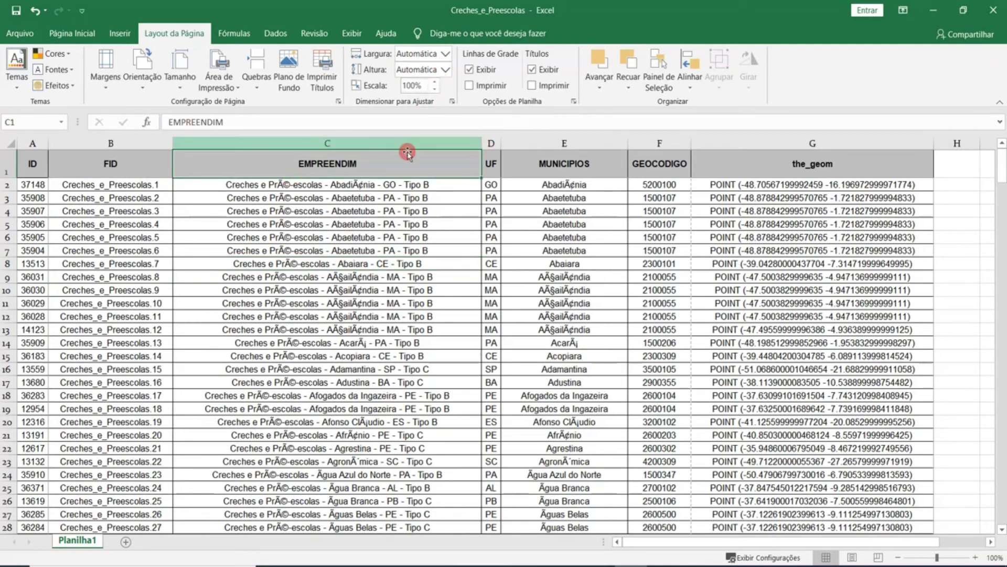
click(150, 163)
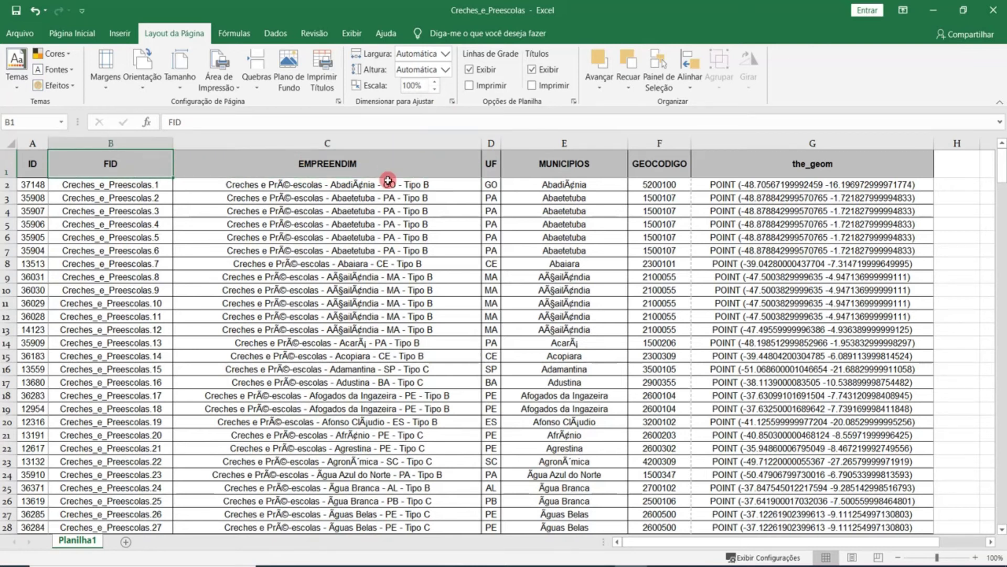
click(447, 53)
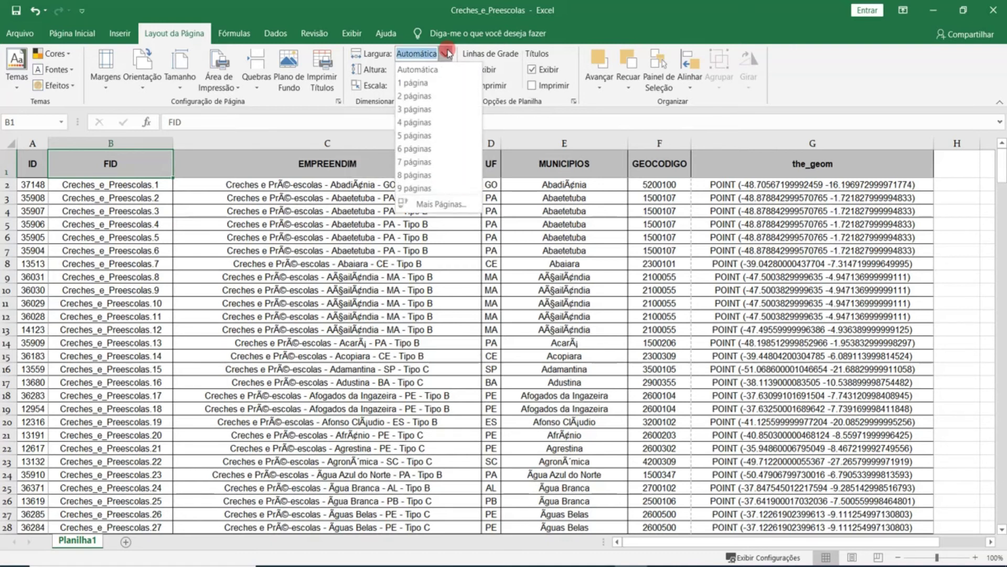
click(458, 83)
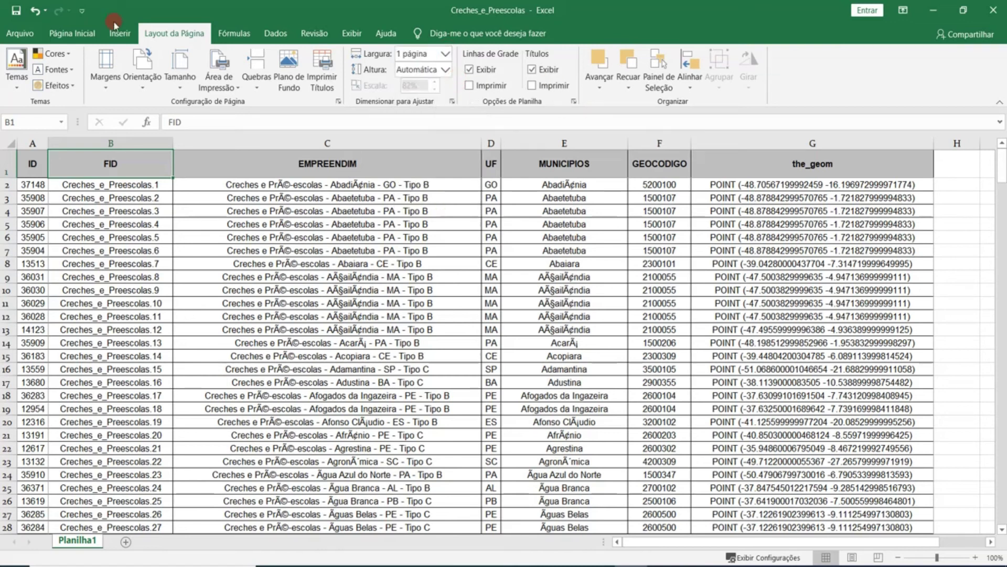
Step: Check in print preview whether all columns fit on one page's width, looking through the printed pages
click(20, 32)
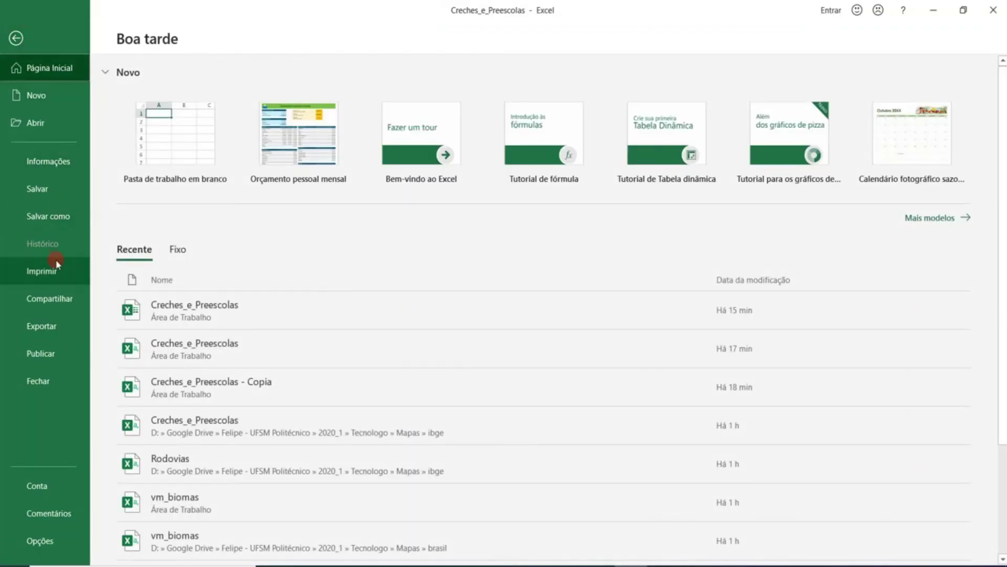
click(57, 264)
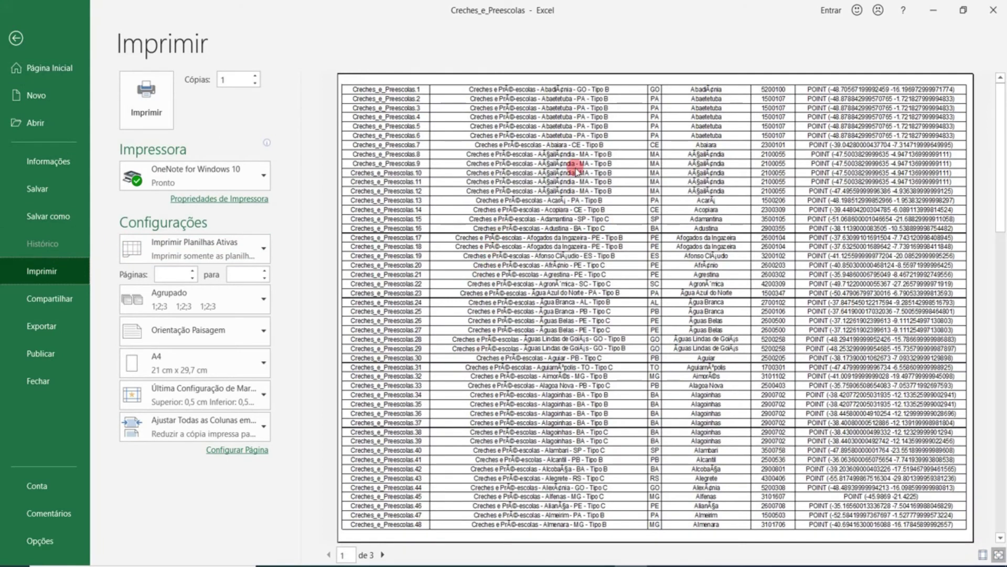
scroll(747, 259, down, 1)
scroll(747, 259, down, 1)
scroll(747, 259, up, 2)
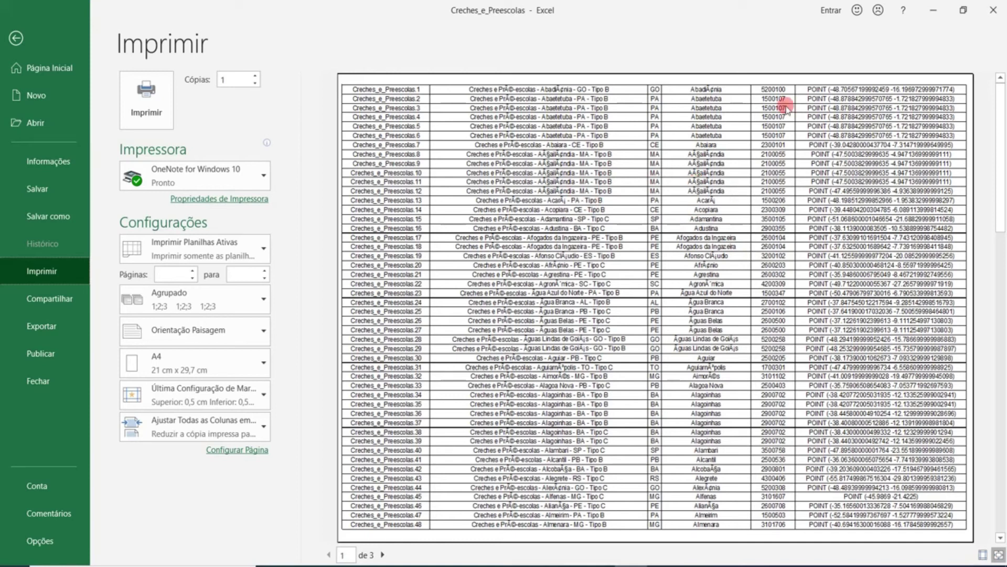
Step: Select header row 1 and clear the sheet's print area
key(Escape)
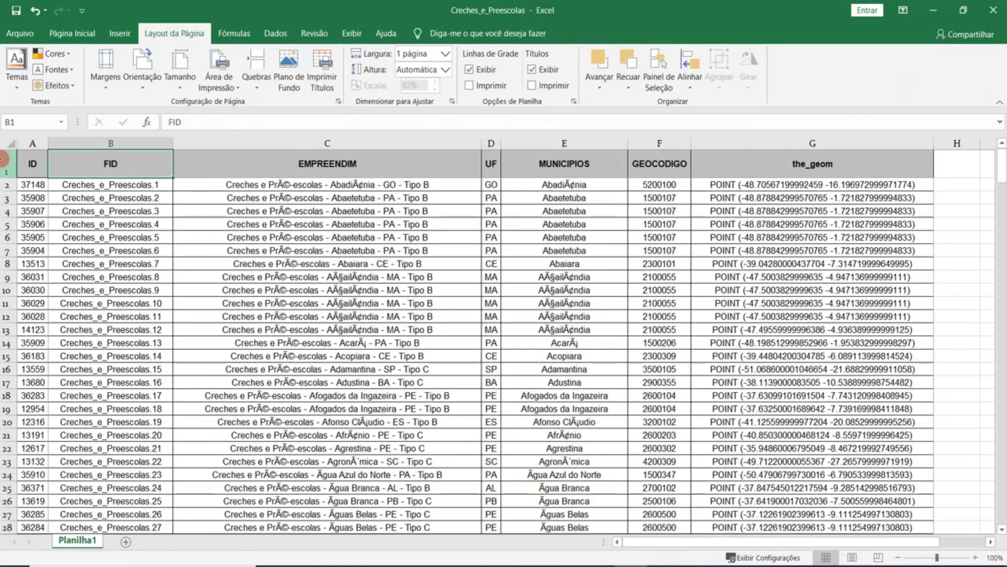
click(8, 164)
click(230, 88)
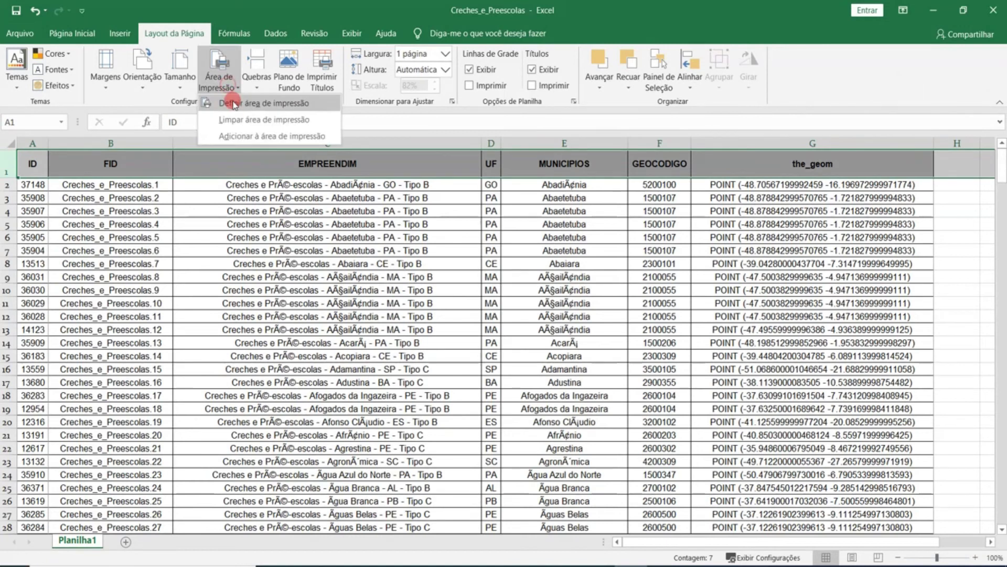
click(234, 104)
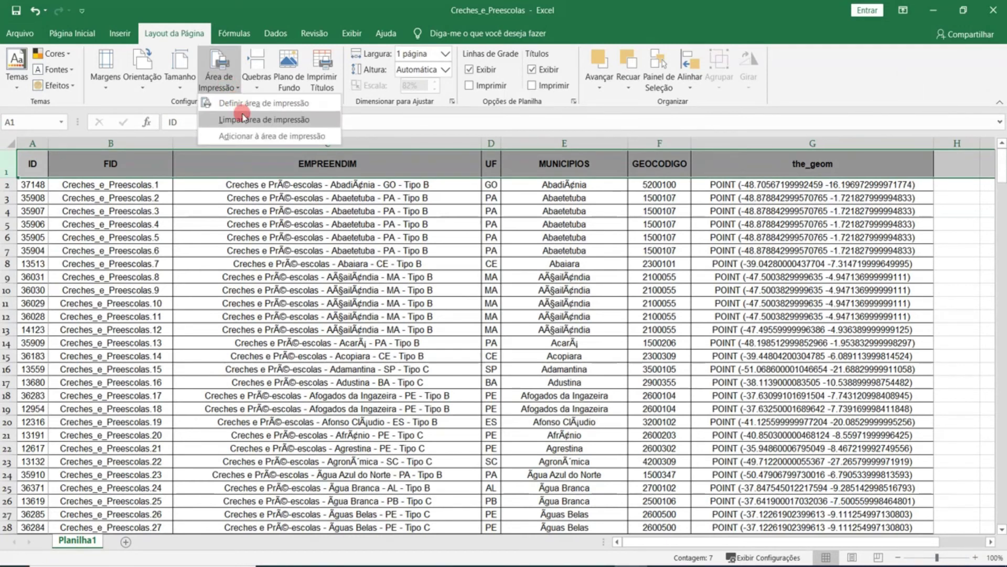
click(234, 89)
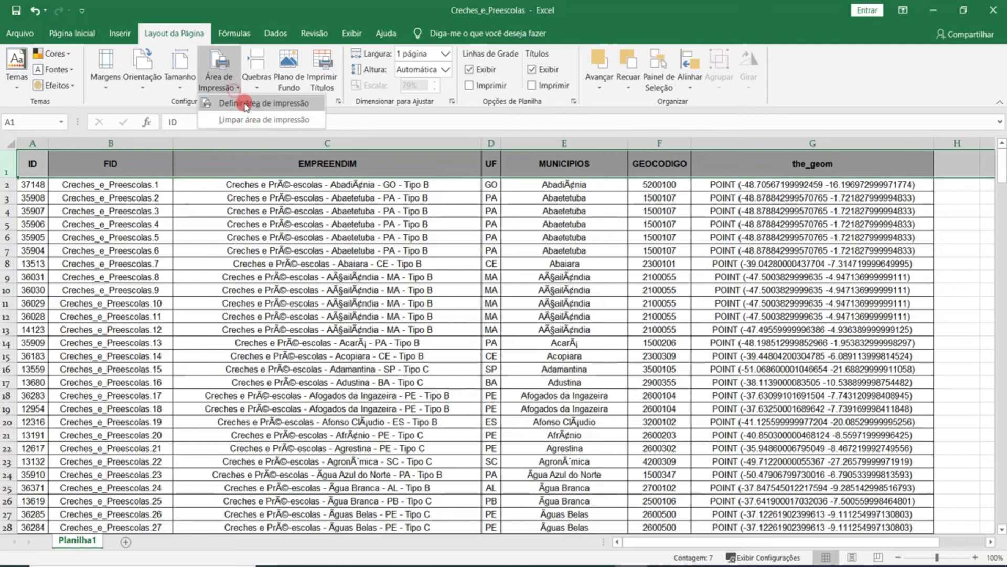
click(244, 103)
click(235, 88)
click(264, 119)
click(234, 88)
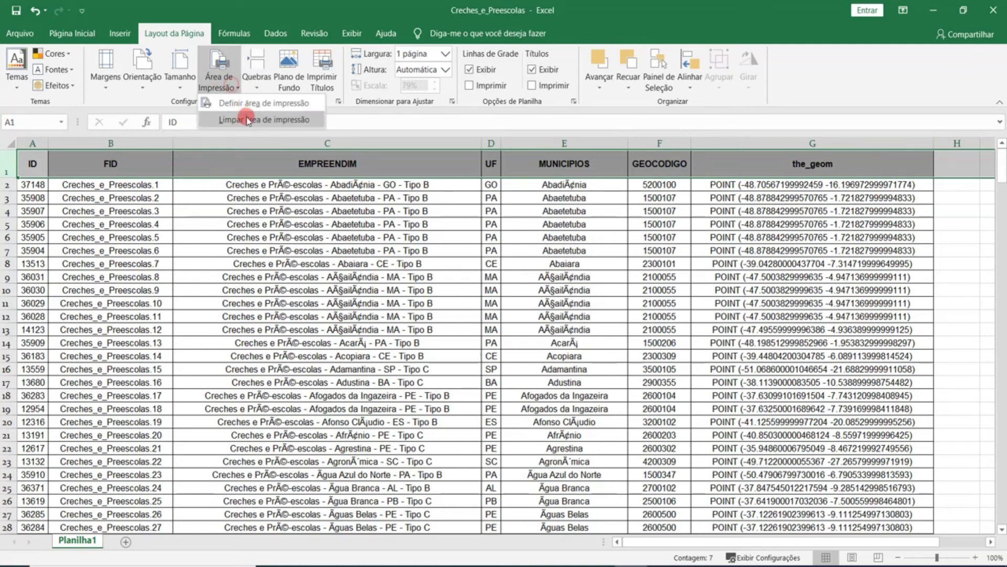
Step: Set header row 1 ($1:$1) as the print title row repeated at the top of every page
click(324, 79)
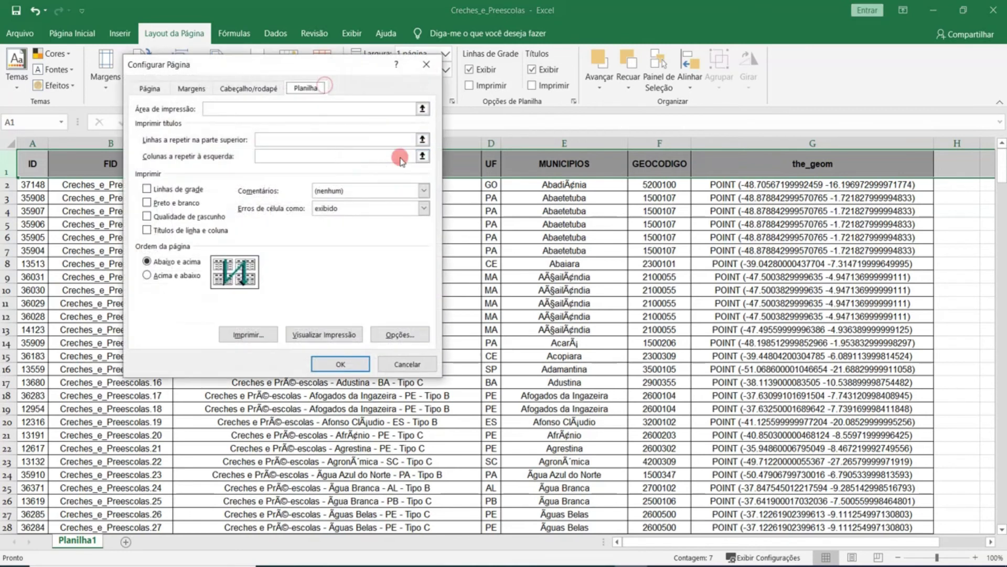
click(422, 139)
click(18, 155)
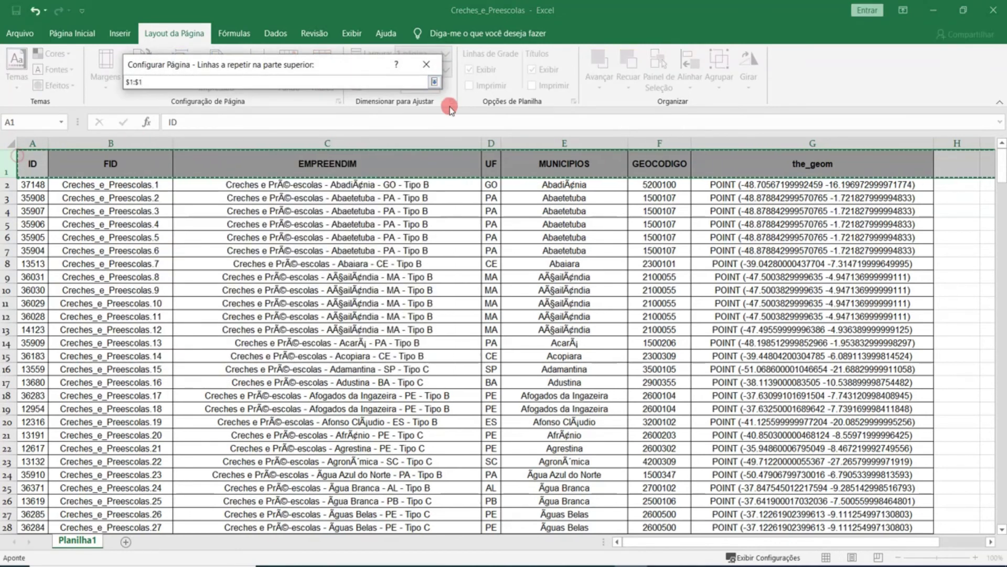
click(435, 82)
click(342, 362)
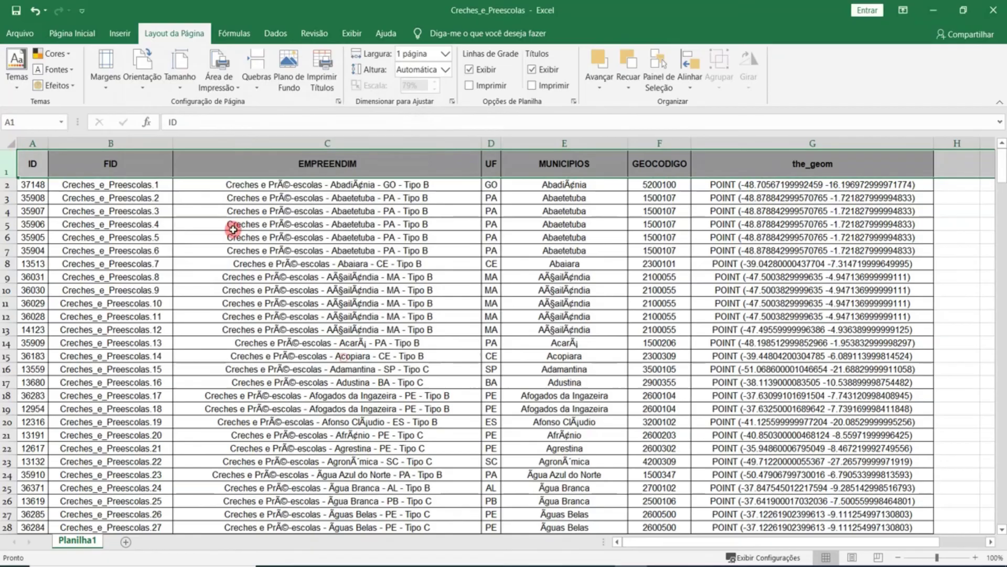
Step: Check in print preview whether the header row repeats on each printed page
click(20, 33)
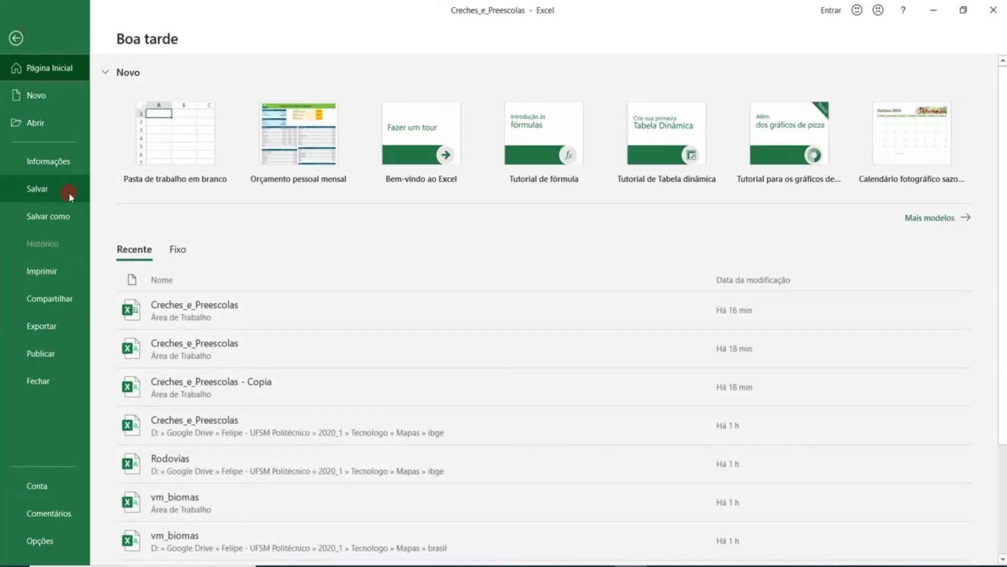
click(64, 264)
scroll(701, 198, down, 4)
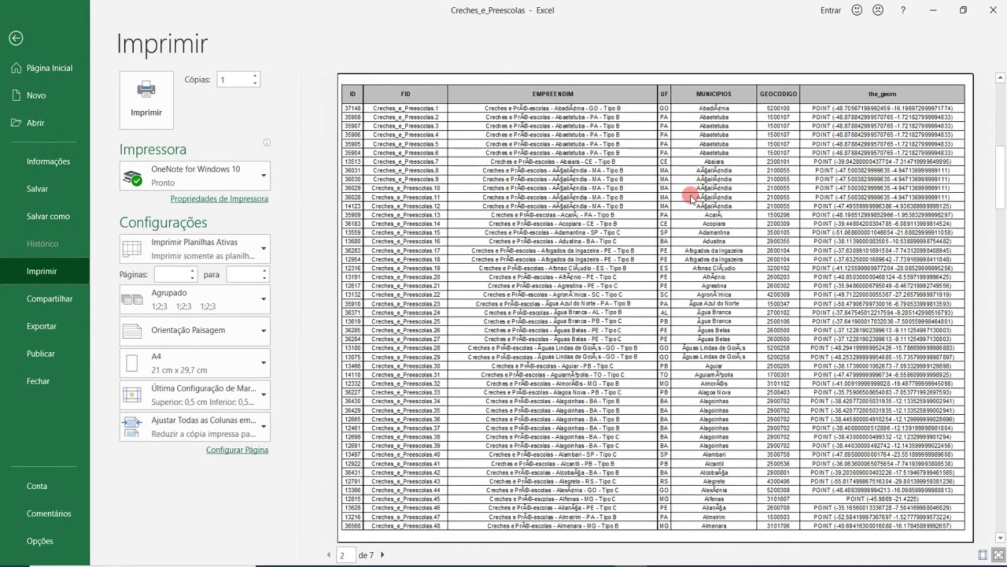
scroll(735, 175, down, 2)
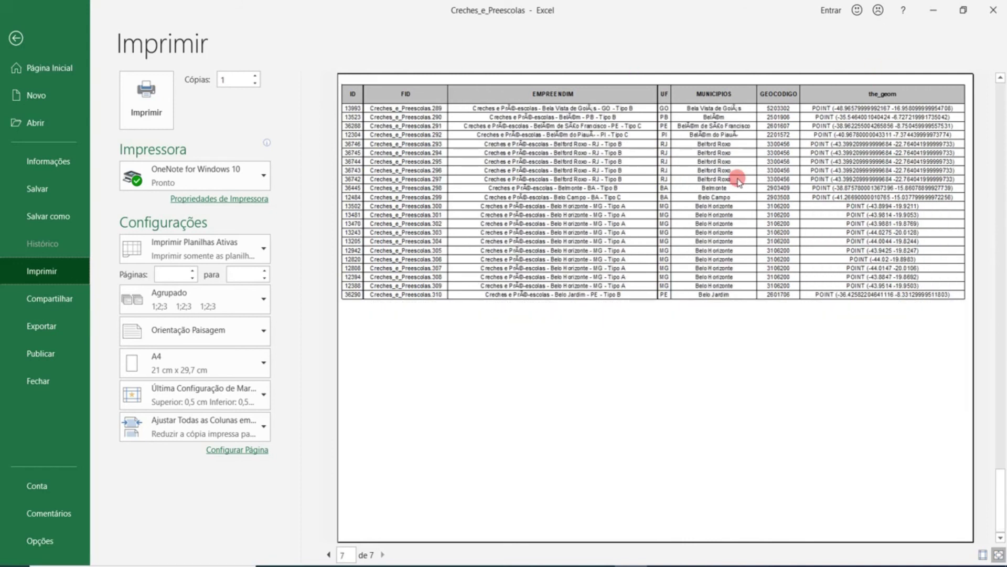
scroll(625, 143, up, 4)
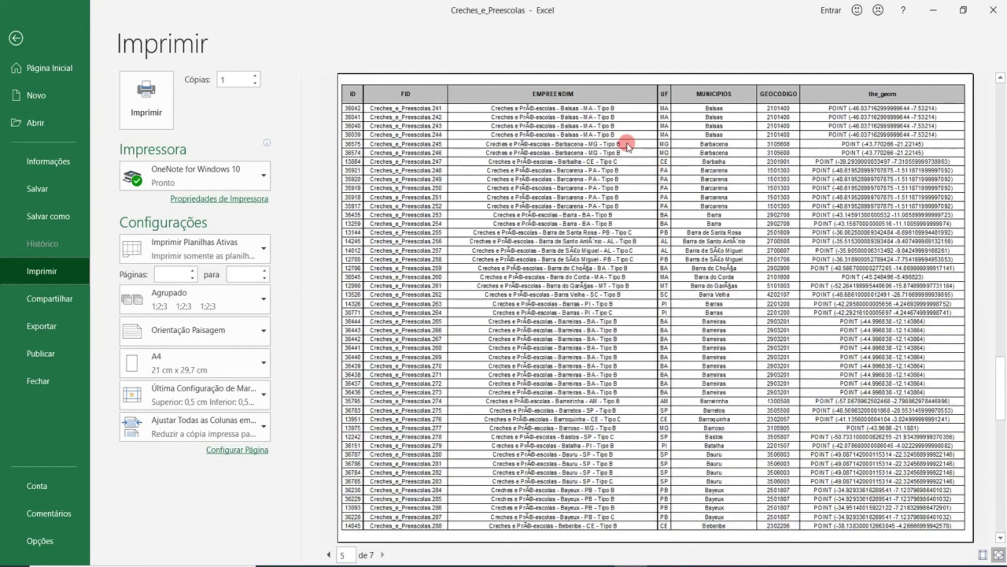
click(65, 49)
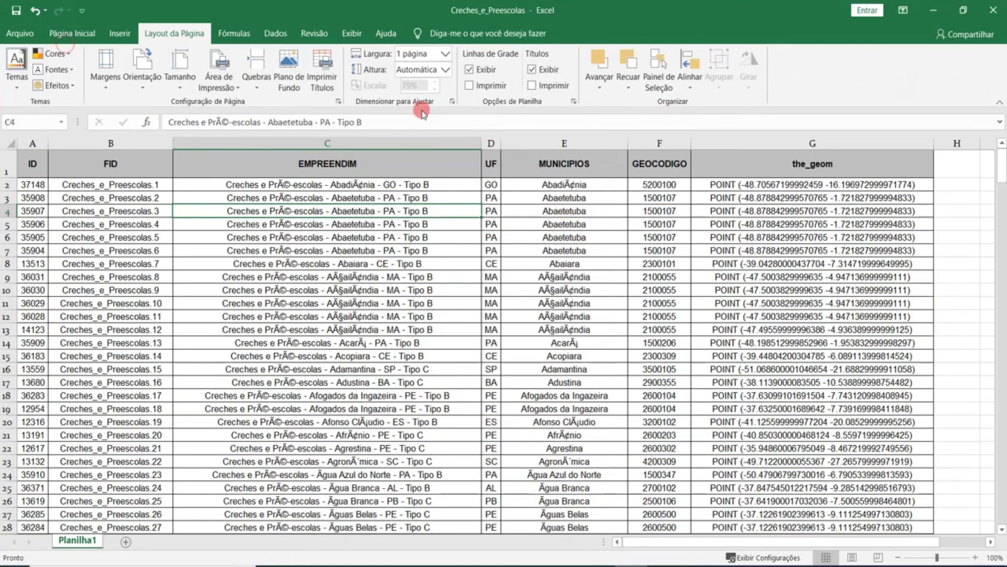
Step: Set the print scaling to automatic width and a height of 1 page
click(444, 54)
click(440, 70)
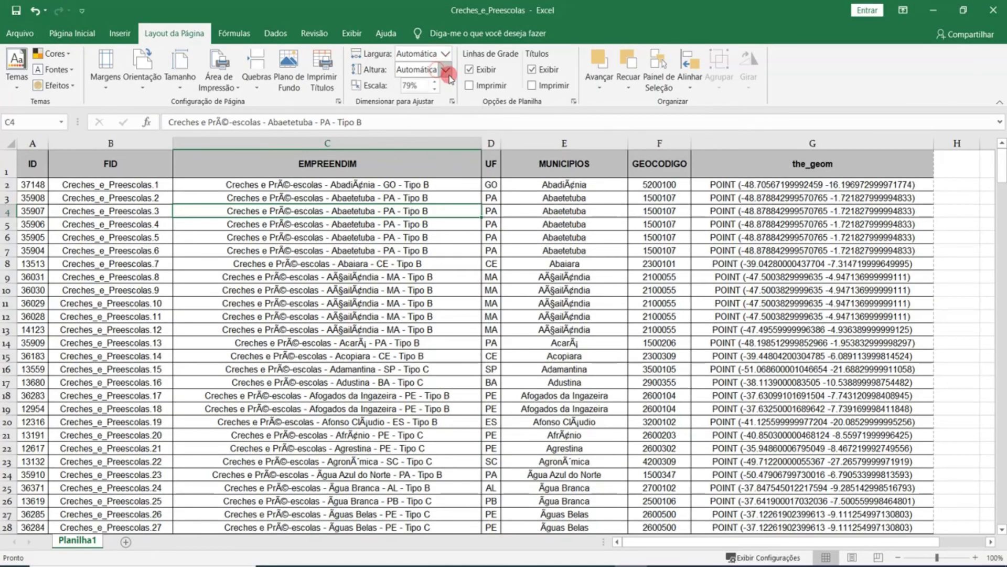
click(446, 71)
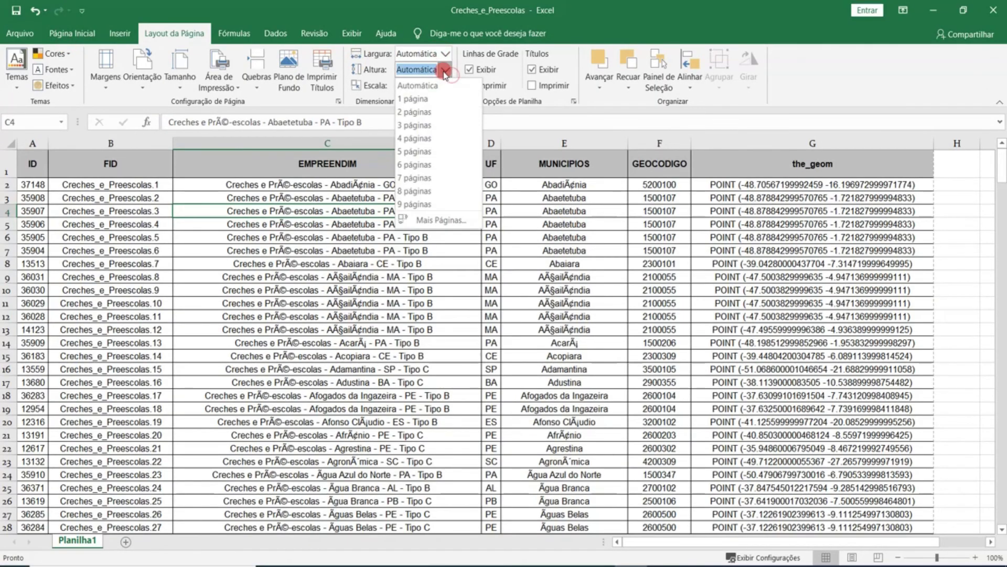
click(442, 99)
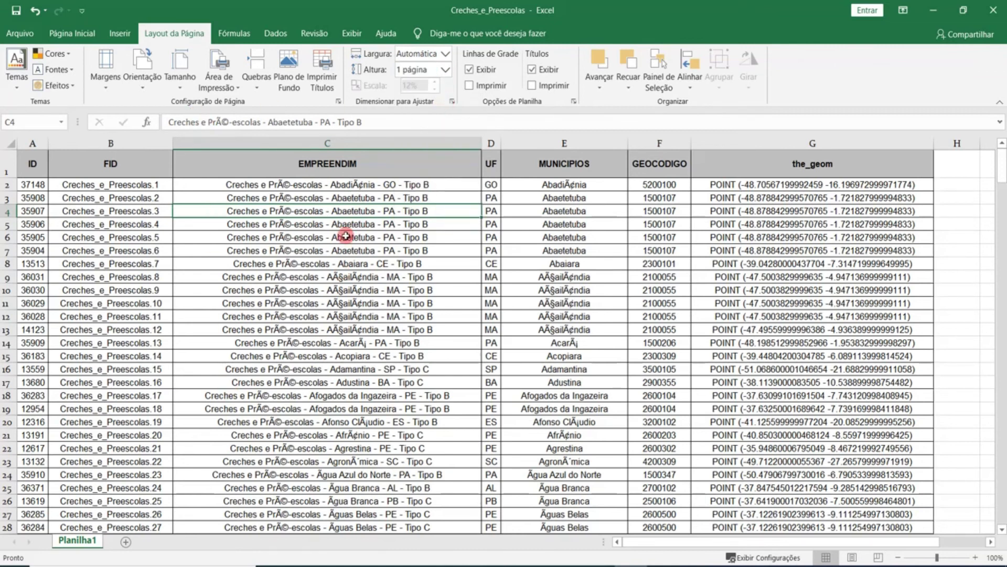
Step: Check in print preview how the sheet looks with all its rows fitted on one page
click(19, 33)
click(61, 279)
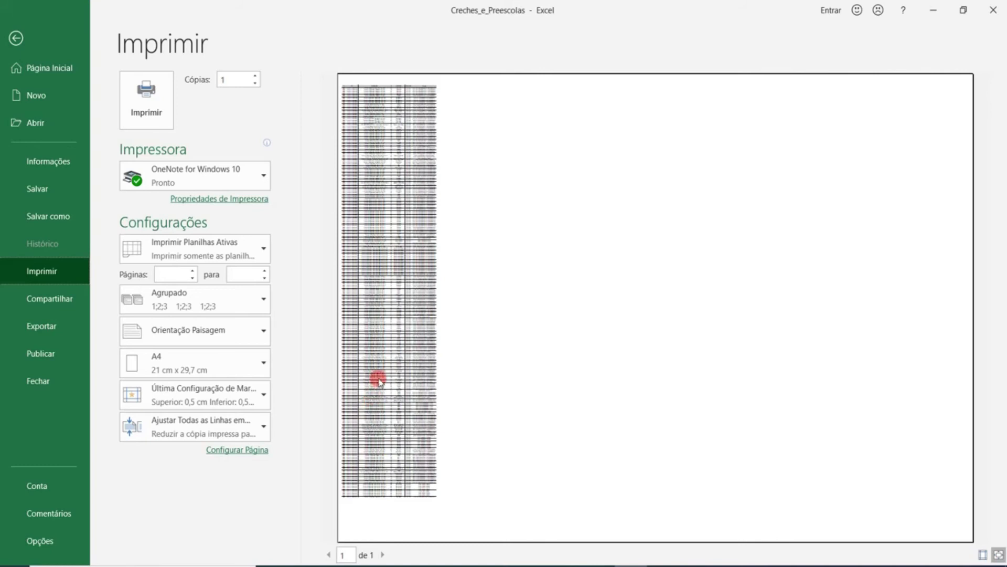
key(Escape)
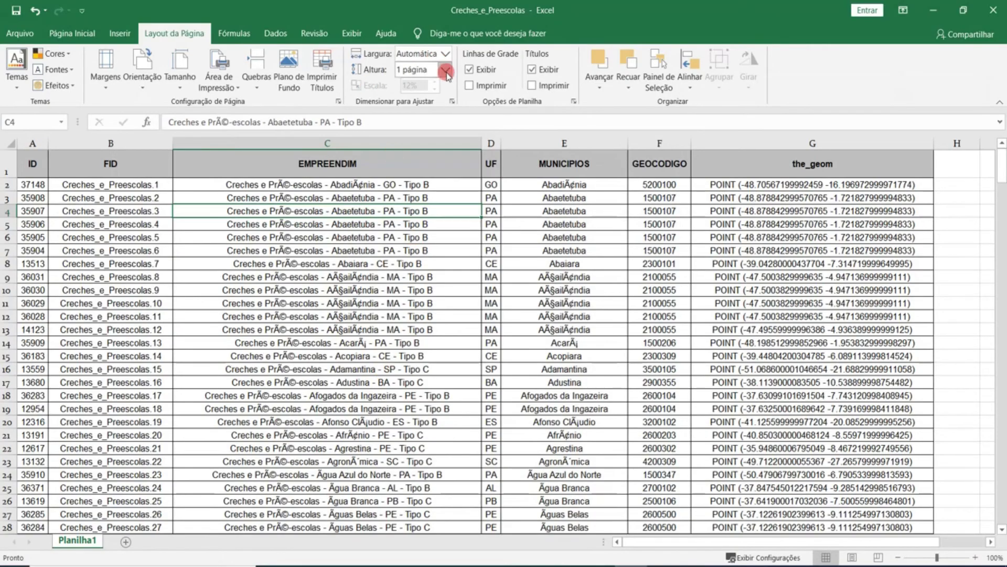
Step: Return the print height to automatic and set the print width to 2 pages
click(446, 72)
key(Up)
key(Return)
click(445, 54)
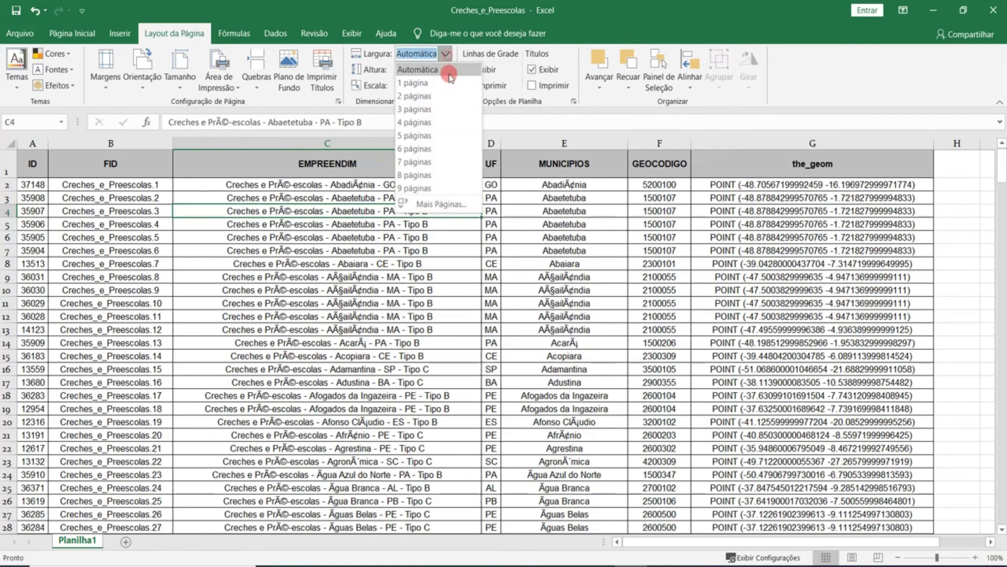
click(450, 97)
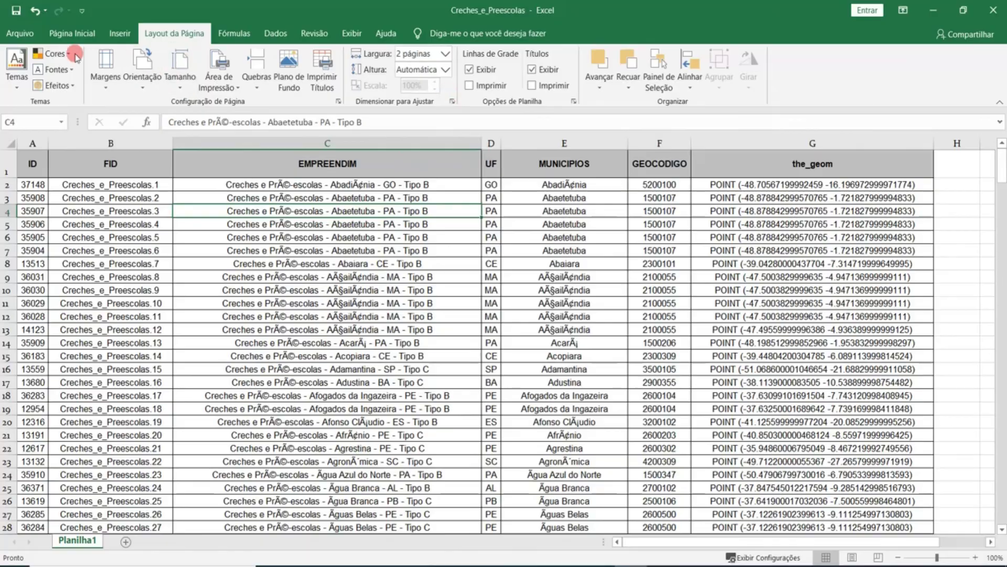
Step: Examine in print preview how the columns are divided between pages with the two-page width
click(19, 33)
click(55, 260)
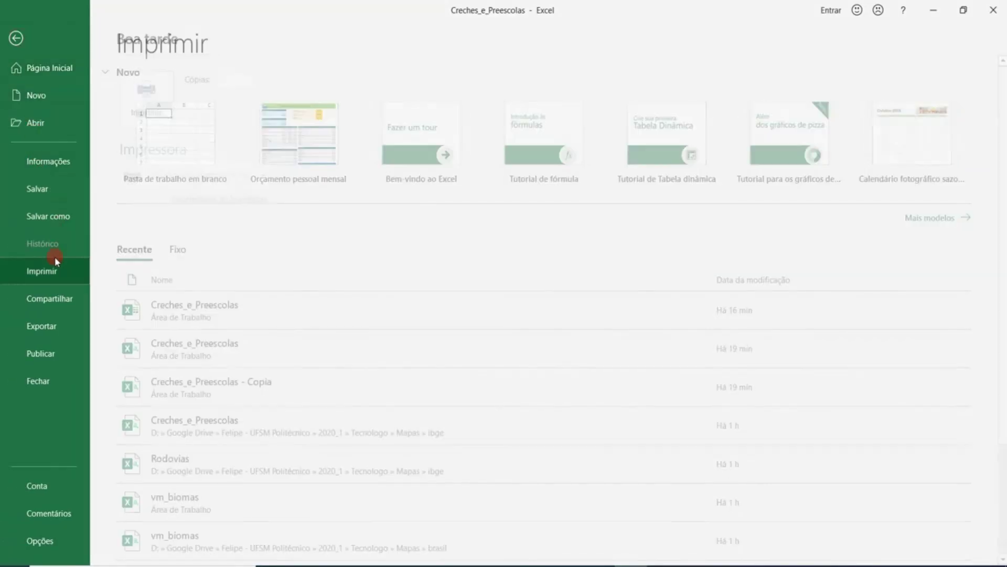
scroll(723, 157, down, 5)
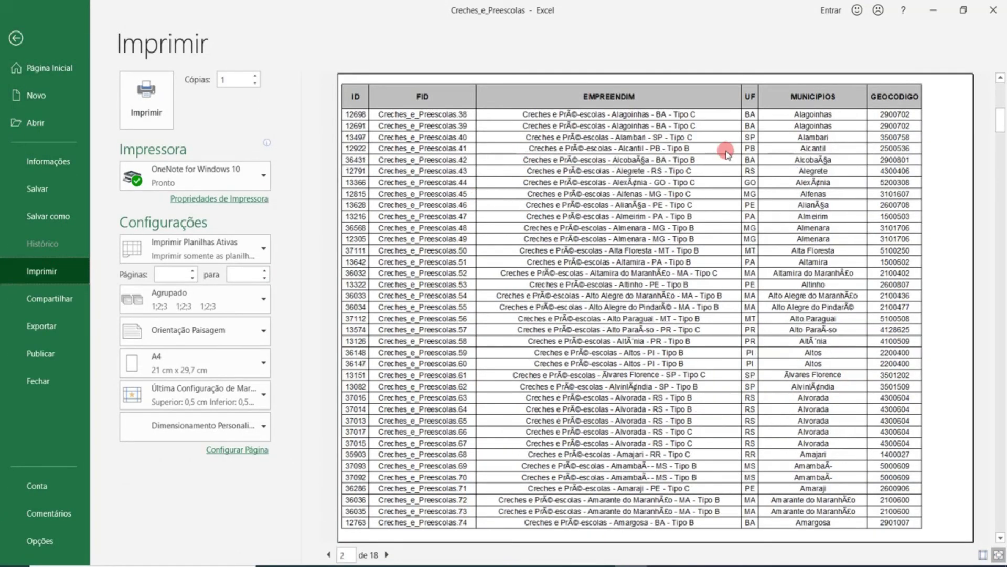
scroll(722, 182, down, 6)
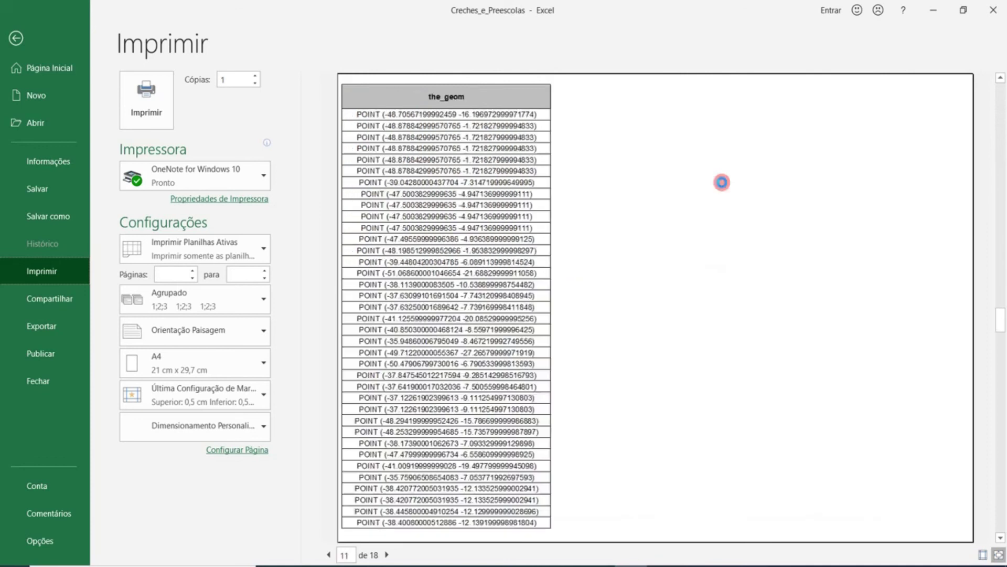
scroll(718, 178, up, 1)
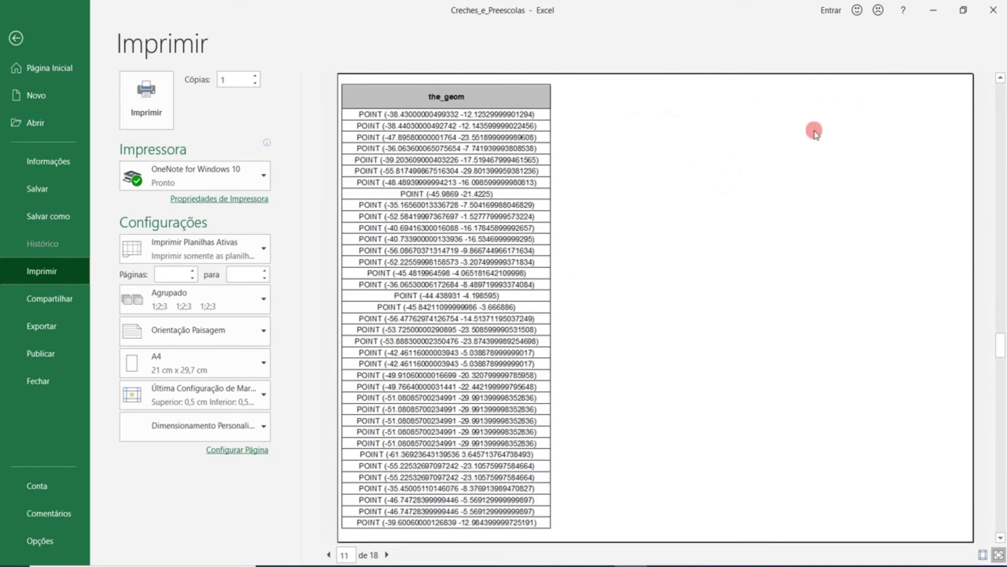
scroll(562, 183, up, 3)
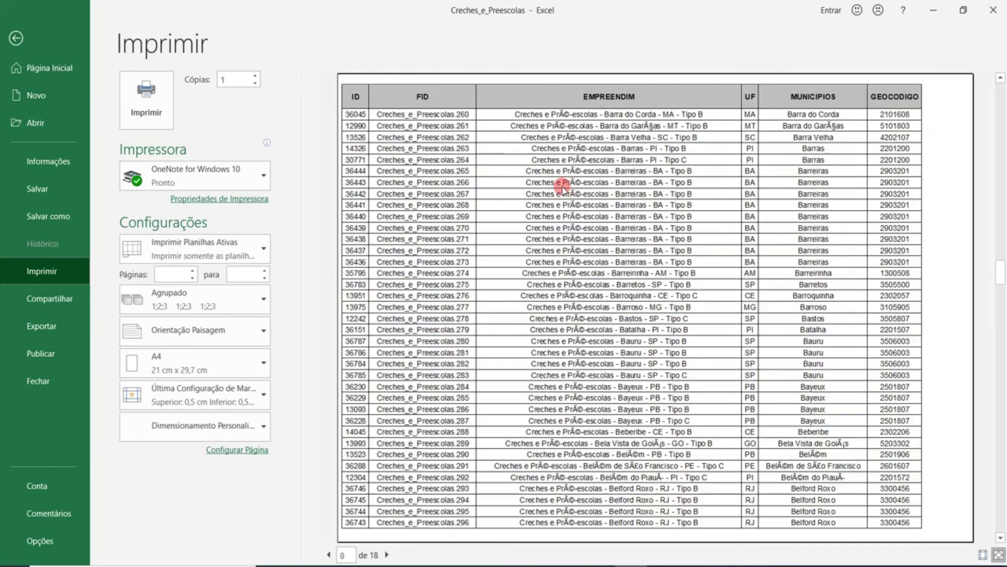
scroll(530, 200, down, 2)
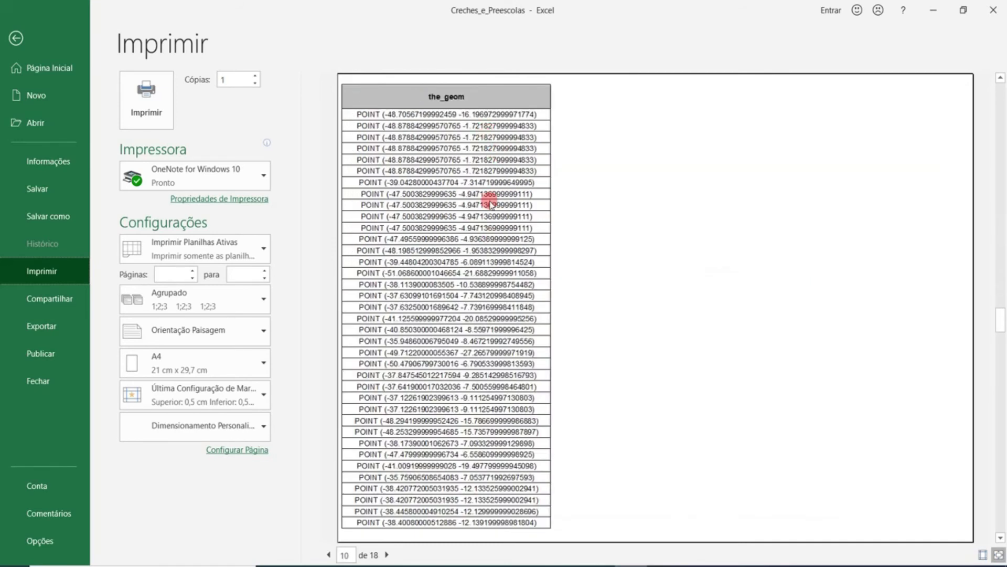
scroll(490, 203, up, 3)
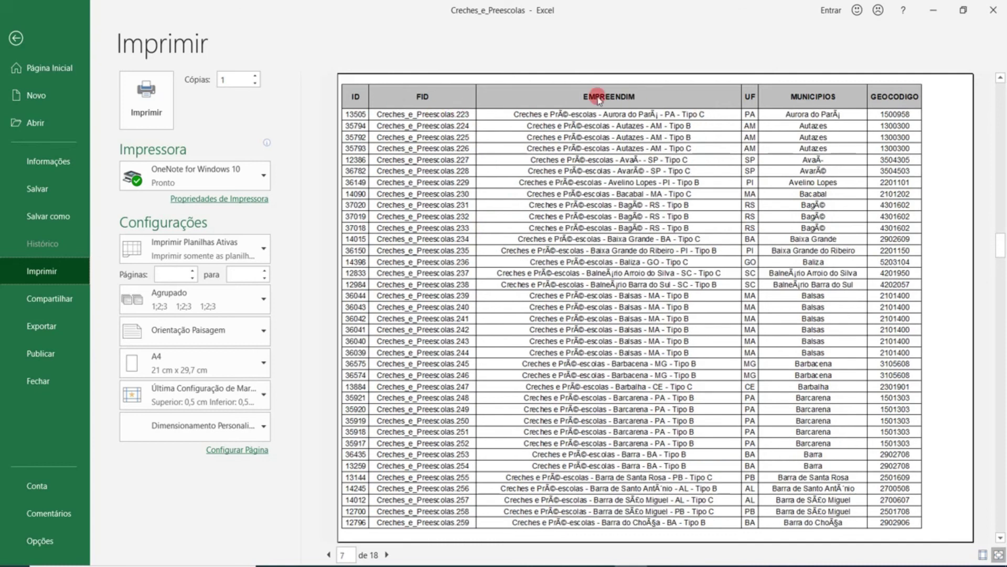
scroll(664, 195, down, 4)
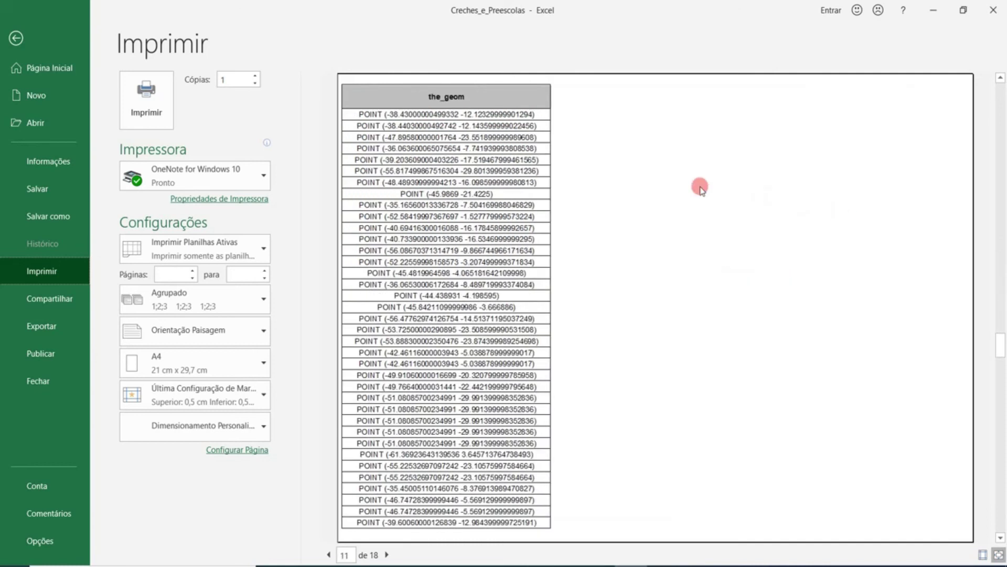
key(Escape)
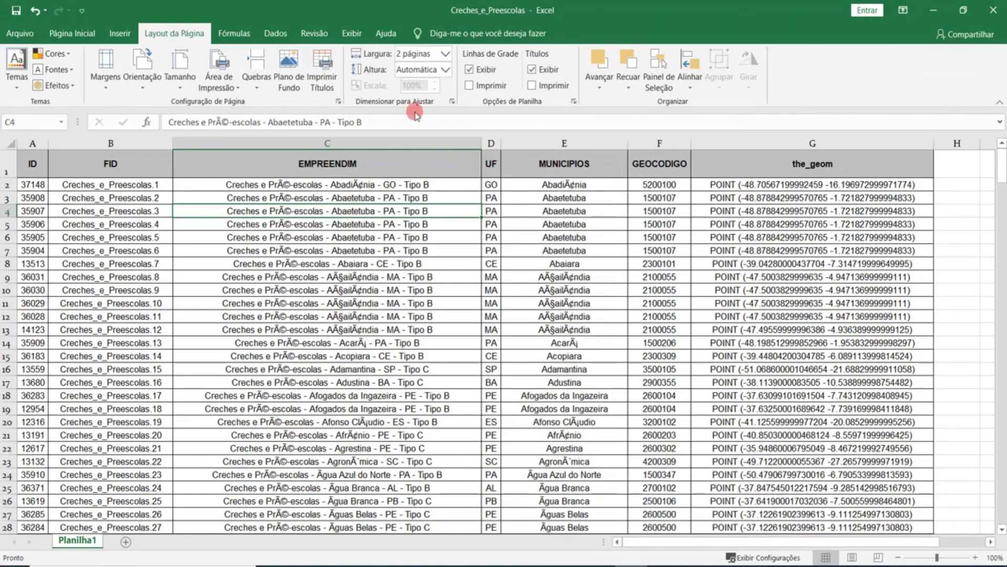
Step: Scale the printed sheet to a width of 1 page and a height of 2 pages
click(445, 53)
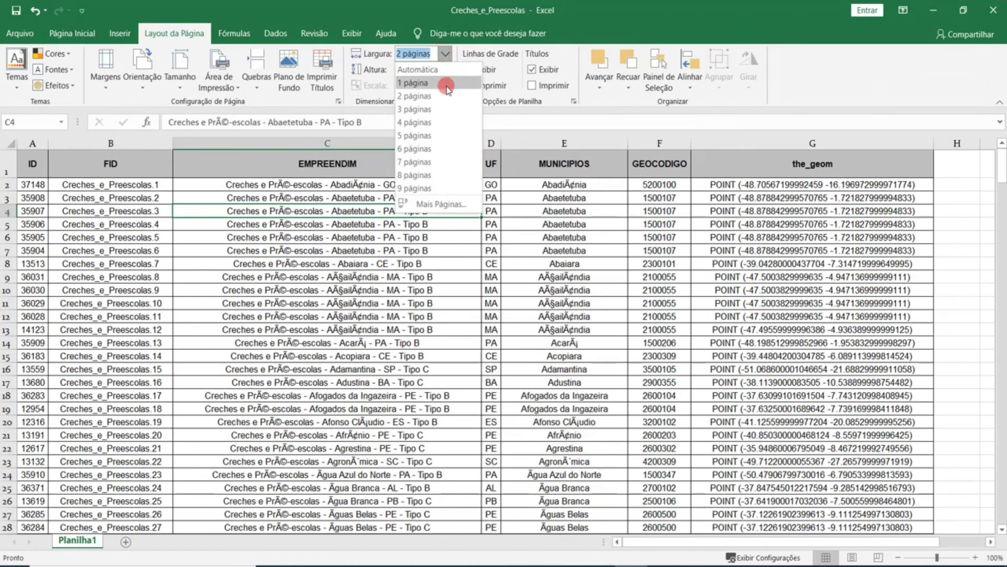
click(447, 85)
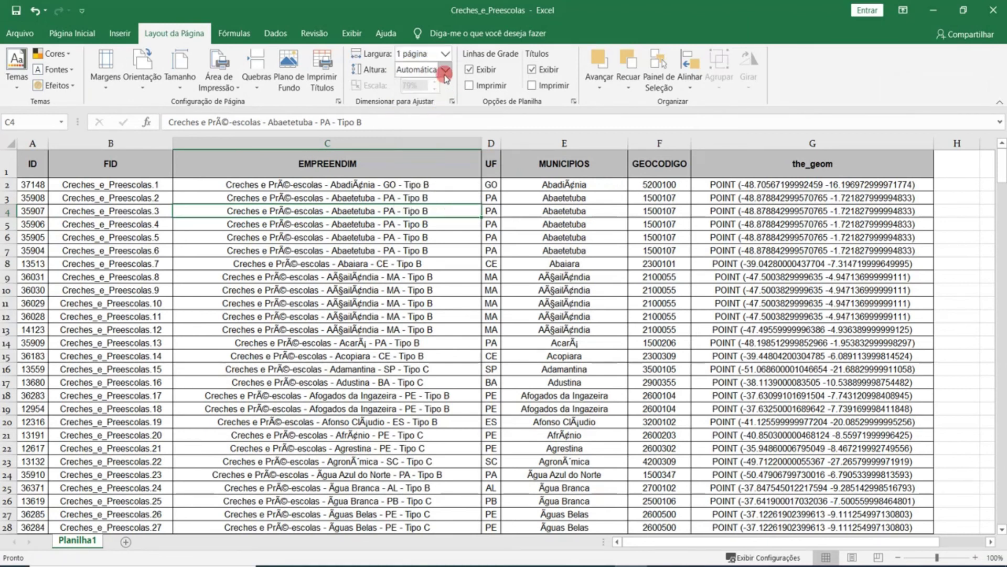
click(445, 69)
click(443, 112)
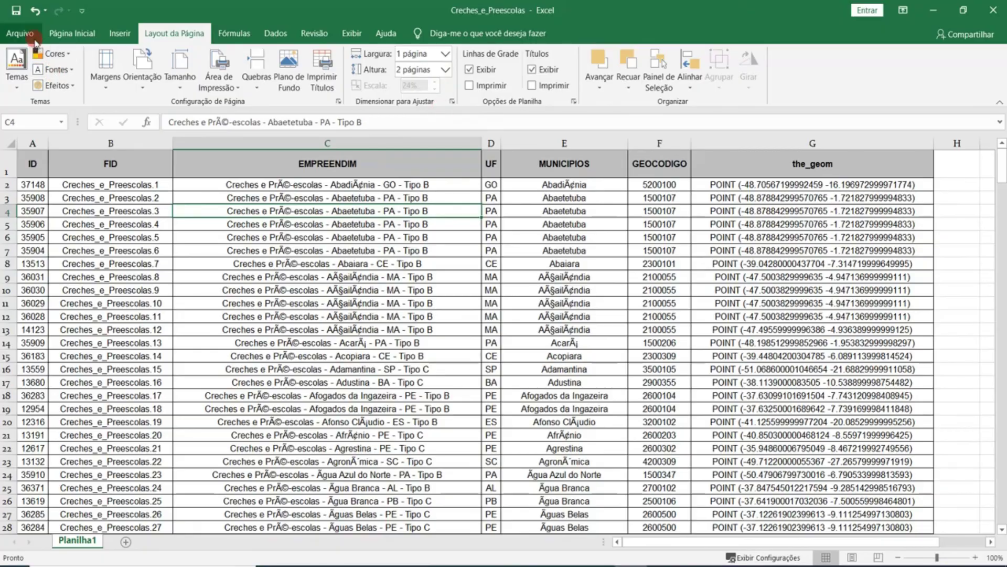
Step: Check both pages of the sheet, one page wide and two pages high, in print preview
click(20, 33)
click(58, 274)
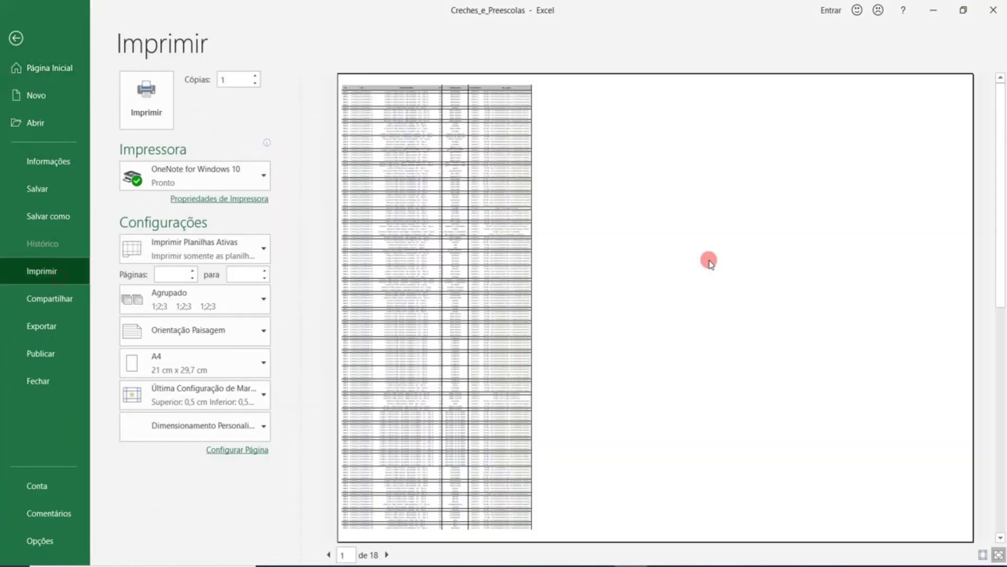
scroll(705, 279, down, 2)
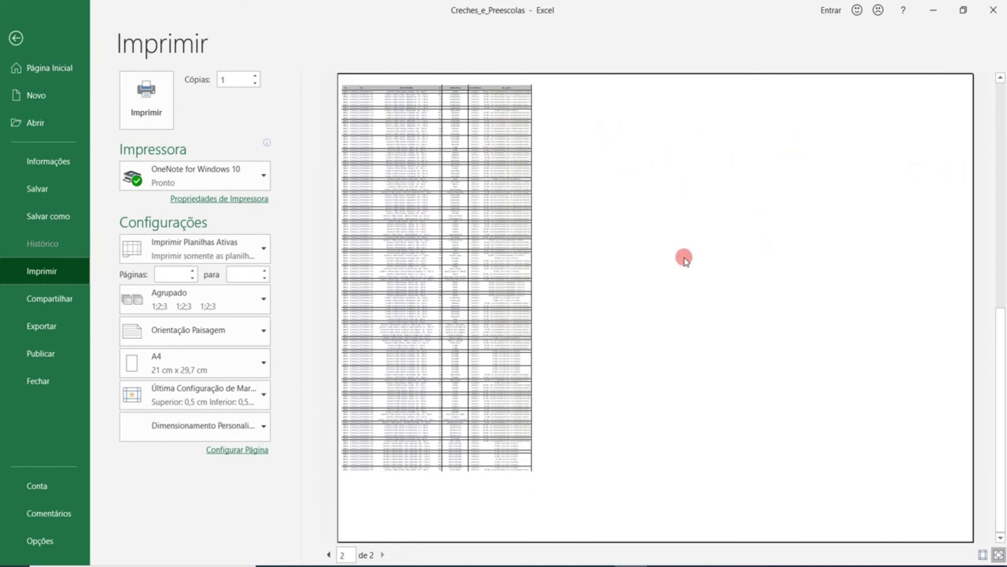
scroll(580, 270, up, 2)
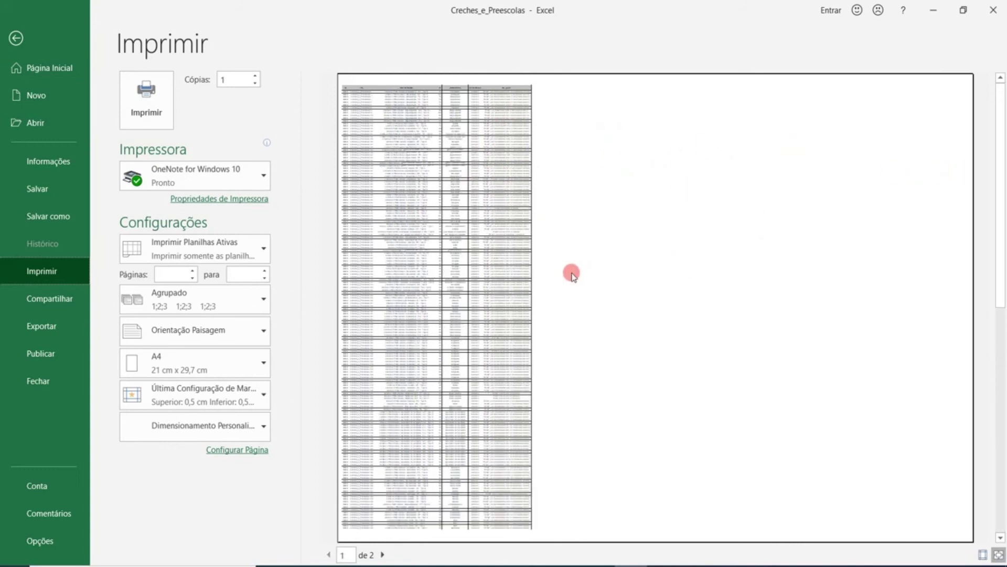
Step: Leave the print preview and return both the print height and the print width to automatic
click(122, 111)
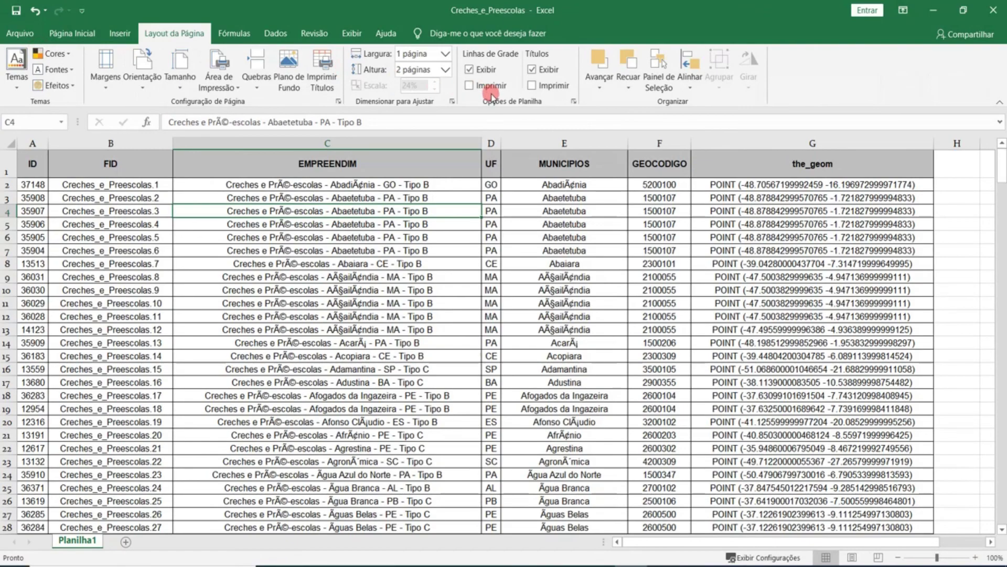
click(450, 71)
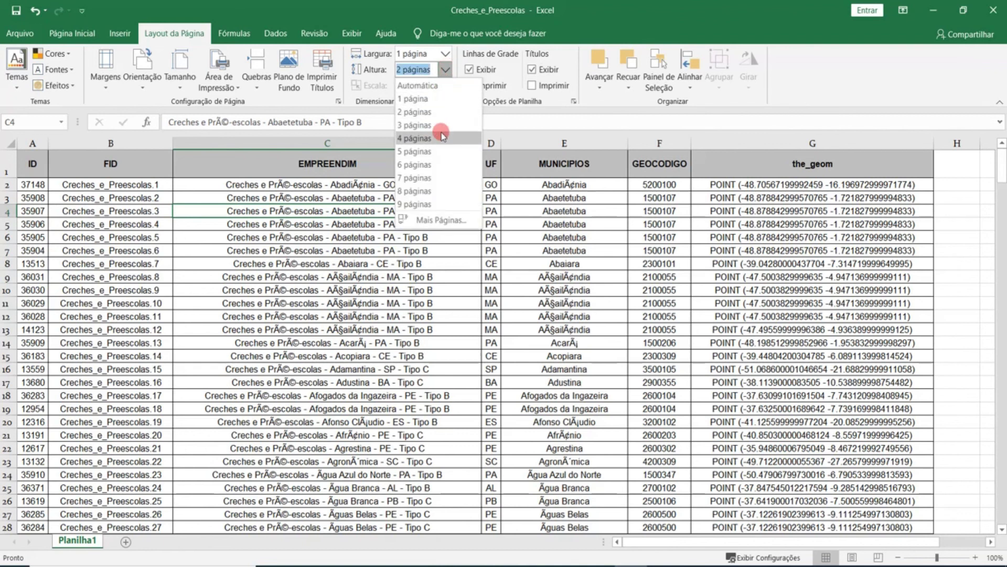
click(437, 85)
click(445, 53)
click(441, 70)
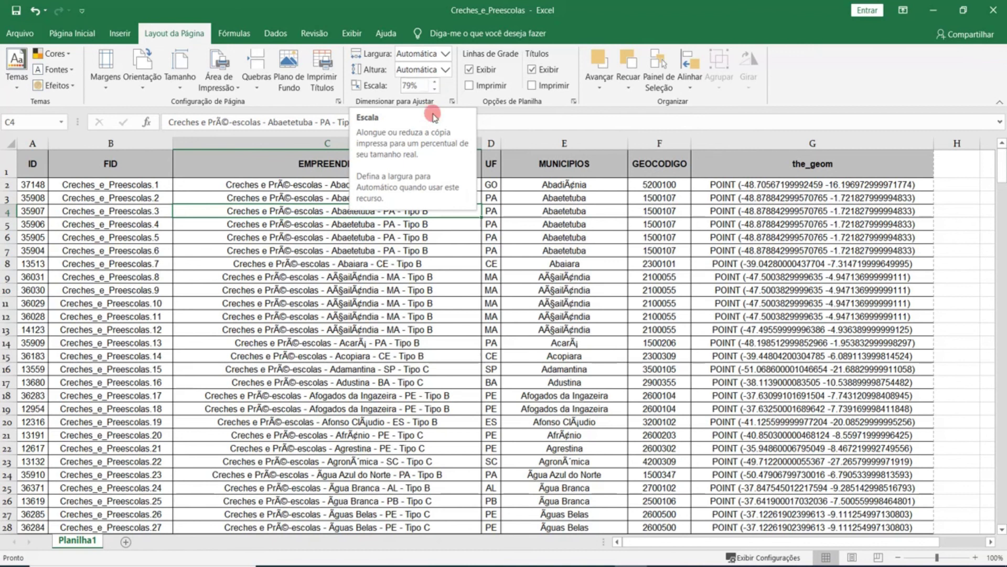
click(573, 263)
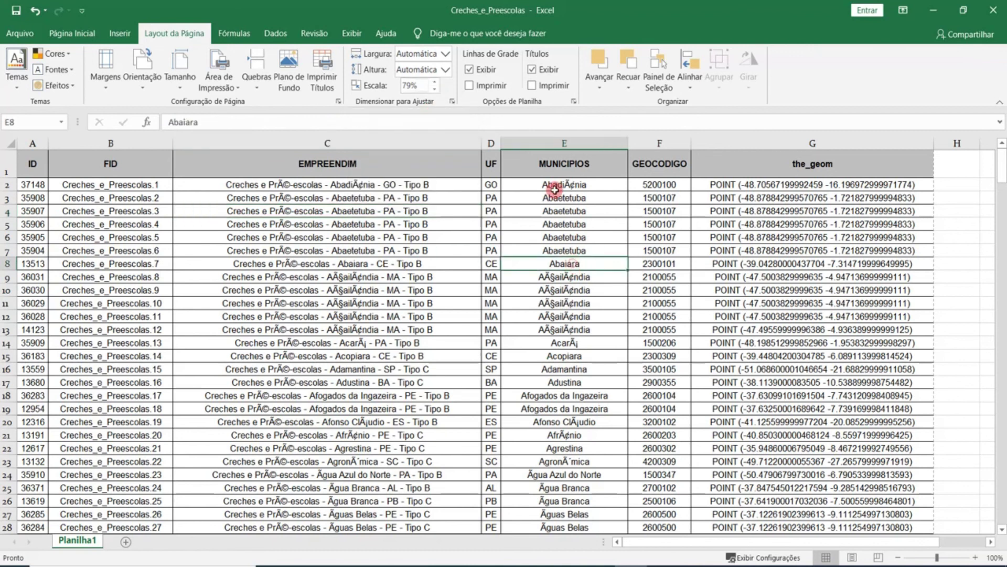
Step: Turn on printing of the sheet's gridlines and its row and column headings
click(533, 86)
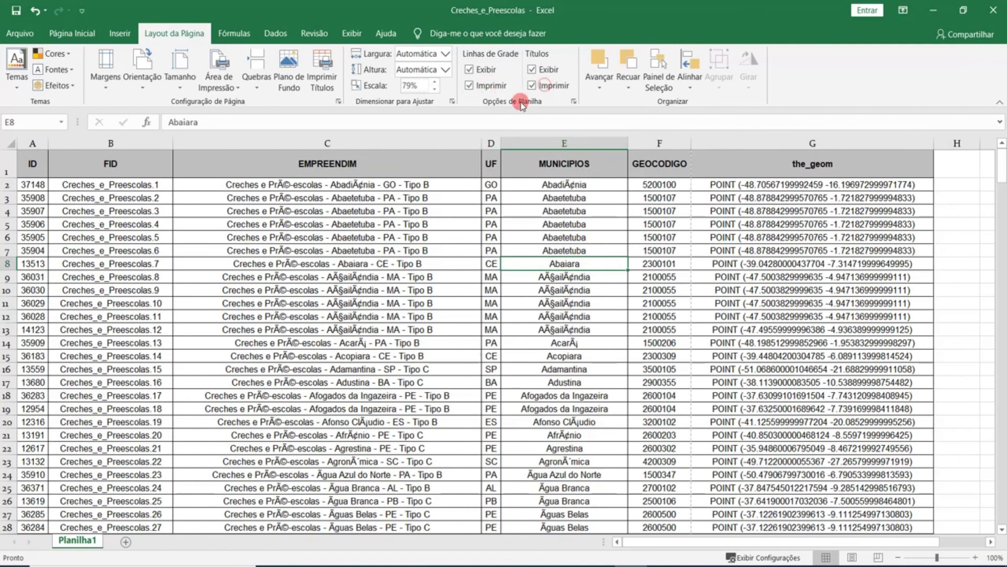
click(551, 87)
click(461, 273)
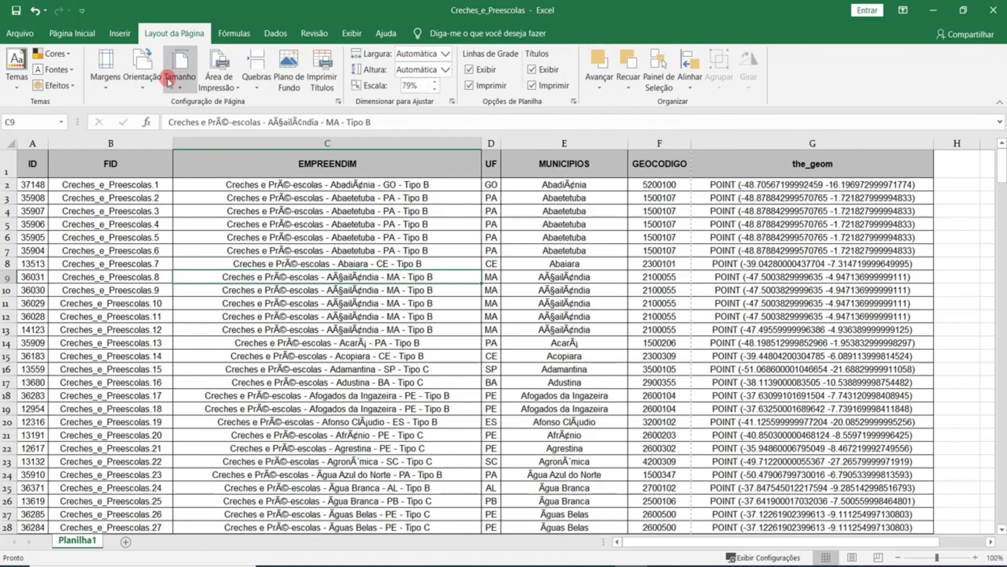
Step: Review the page, margin, header/footer and sheet settings in Page Setup without changing them
click(336, 101)
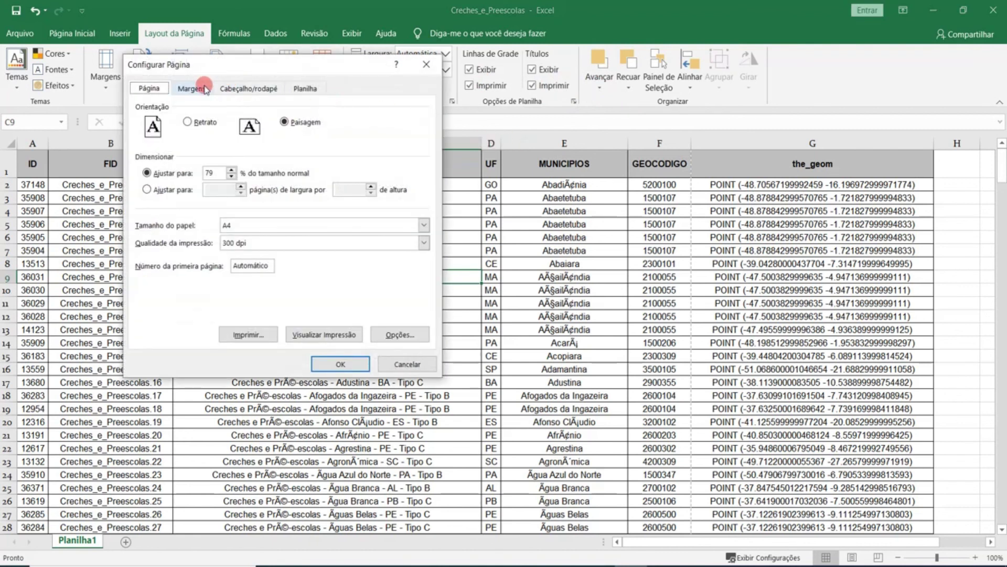
click(205, 89)
click(235, 89)
click(298, 89)
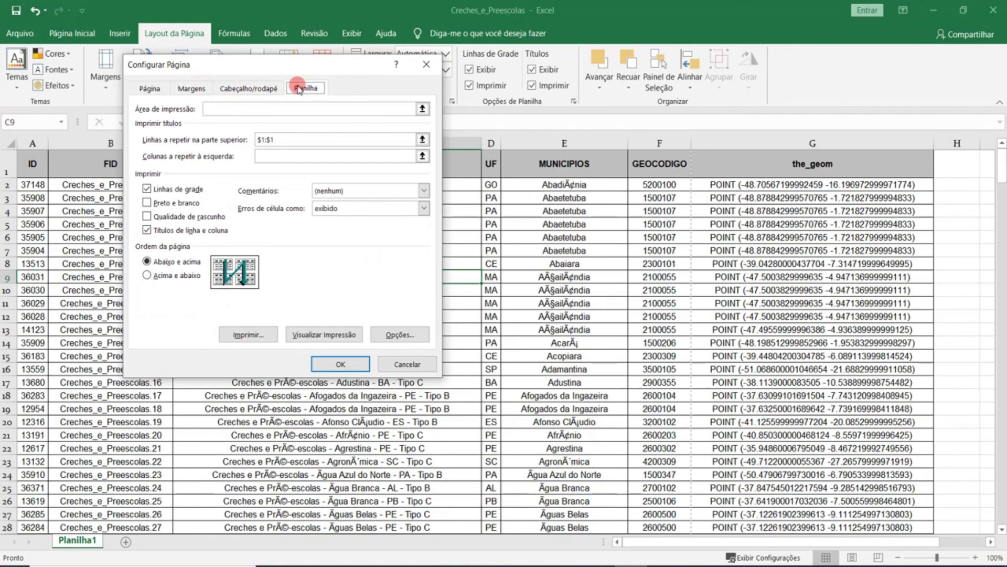
click(426, 64)
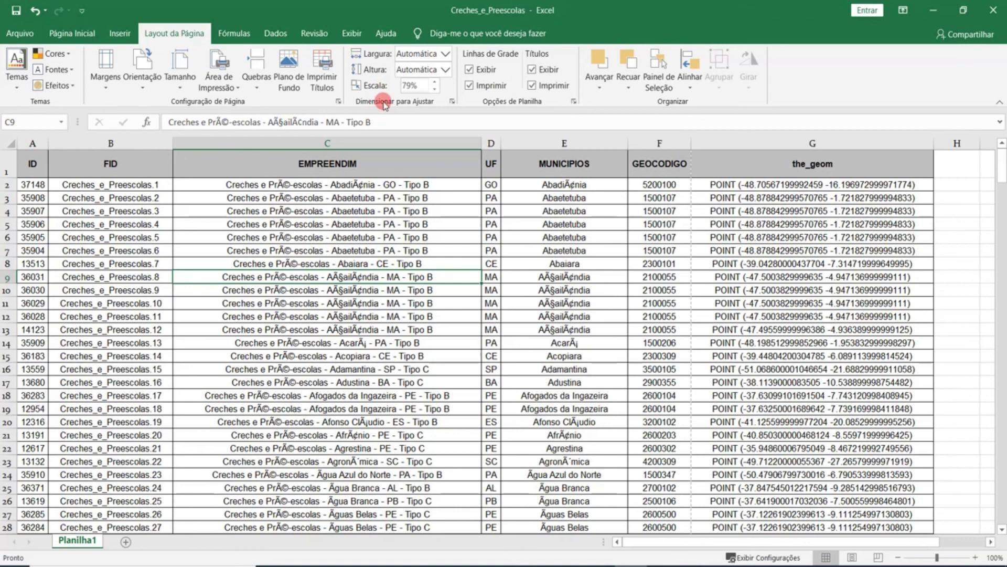
Step: Bring up the data tools and select the empty cell H6 beside the table
click(250, 37)
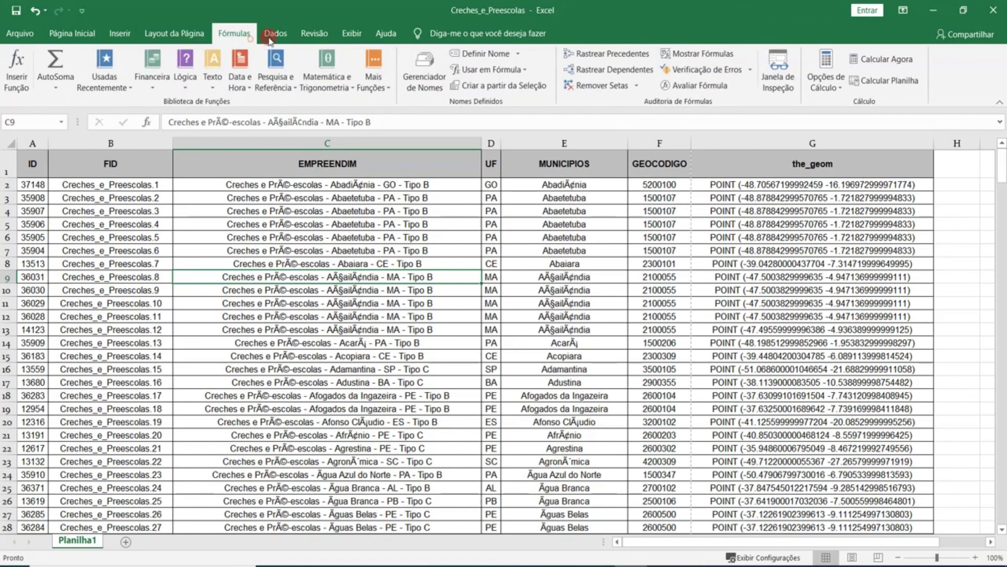
click(276, 36)
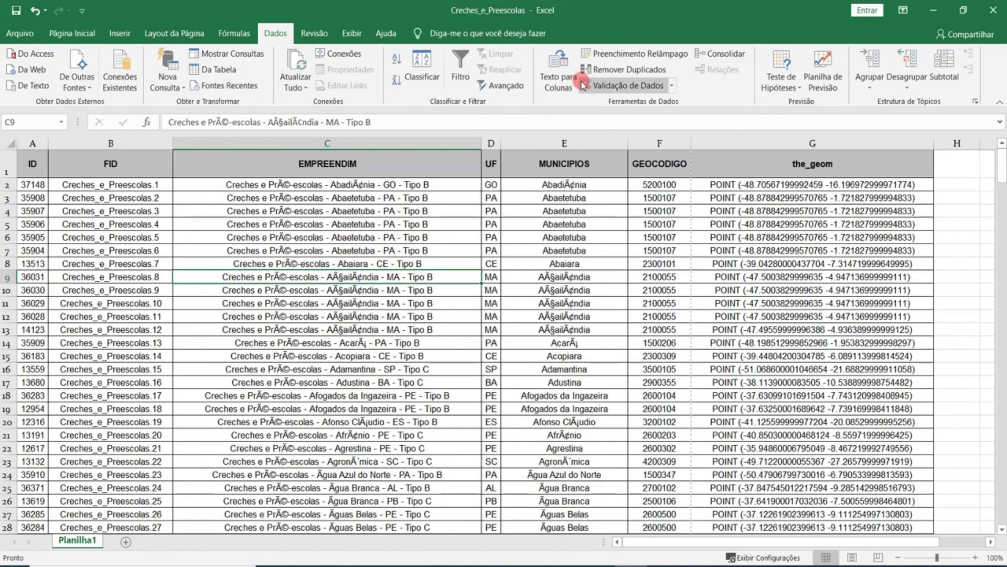
click(680, 265)
click(971, 235)
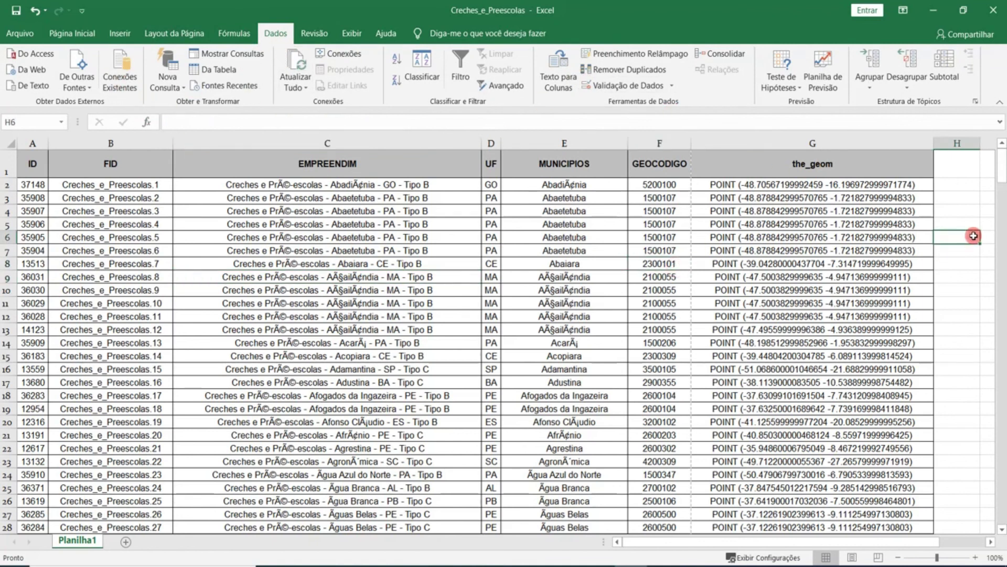